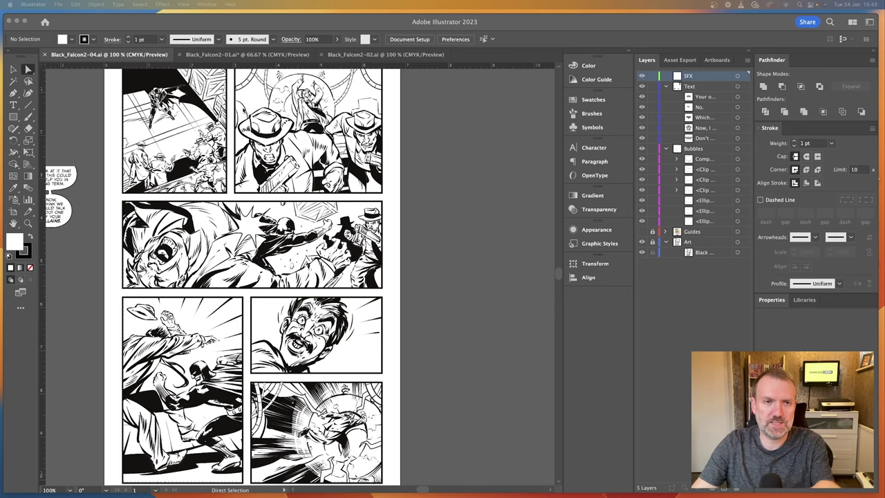
# Look over the lettering on the open pages Black_Falcon2-01 and Black_Falcon2-02.
pyautogui.click(258, 55)
pyautogui.click(258, 54)
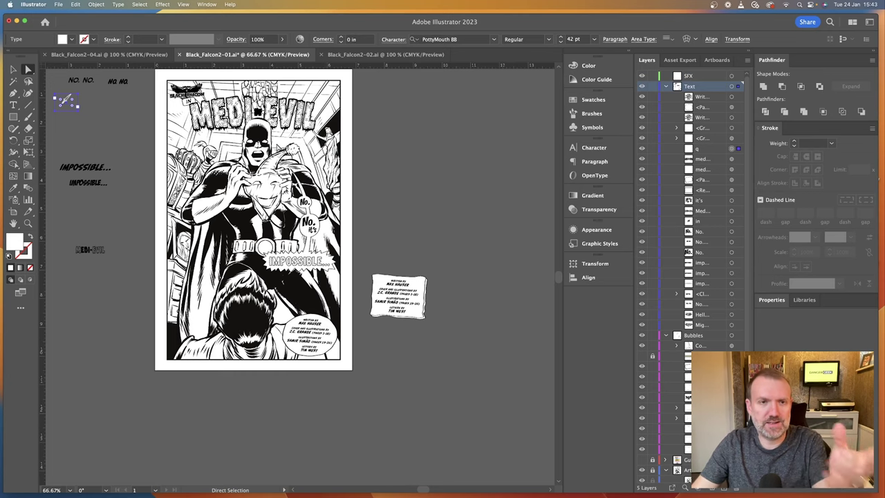
pyautogui.click(384, 55)
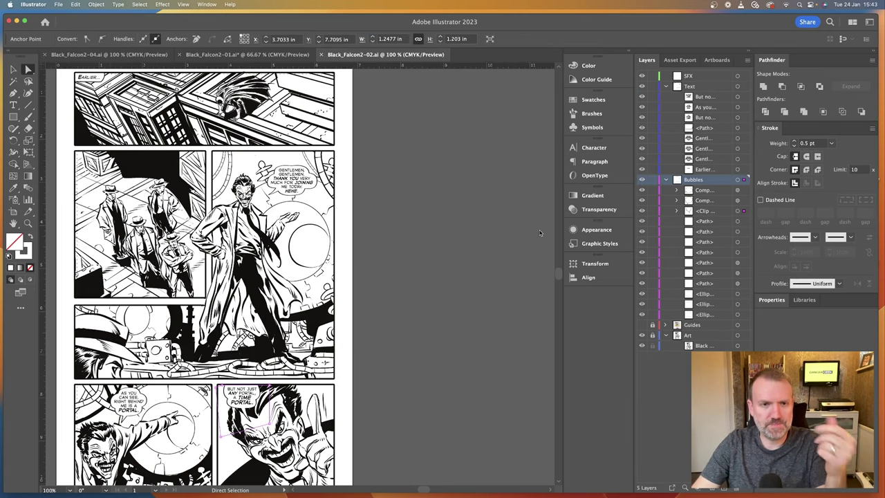
# Switch to Chrome, examine the balloon lettering on the Strange Adventures, Superman #188 and Superman #139 covers, and return to Illustrator.
pyautogui.hotkey('ctrl', 'Up')
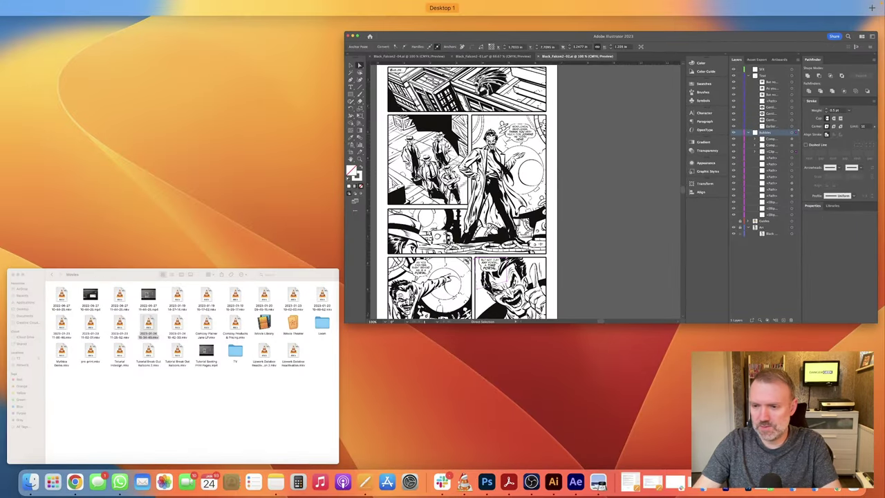
pyautogui.click(795, 486)
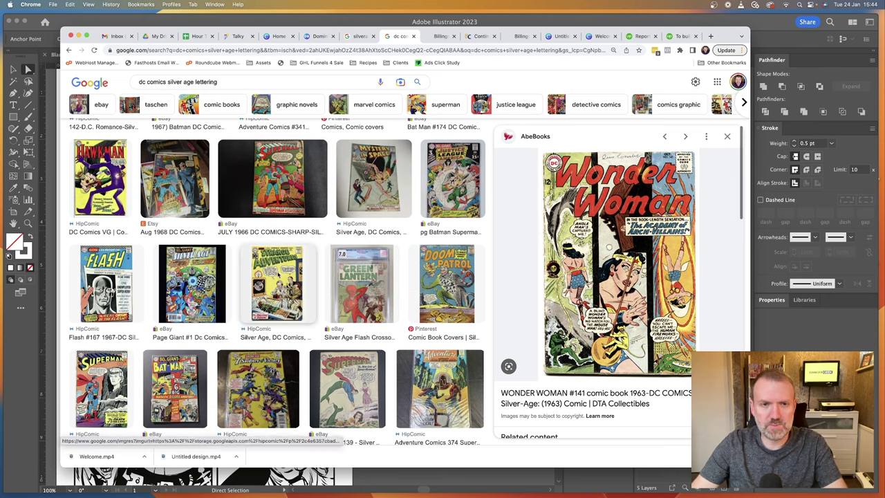
pyautogui.click(277, 275)
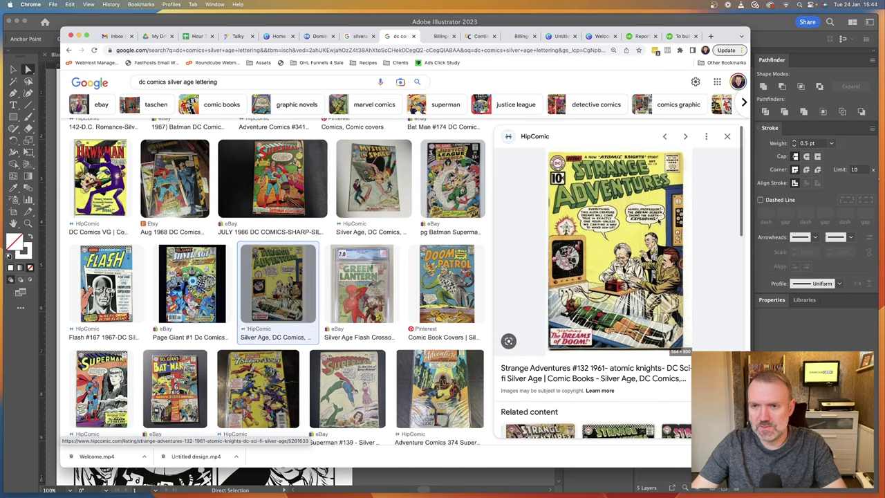
pyautogui.click(296, 170)
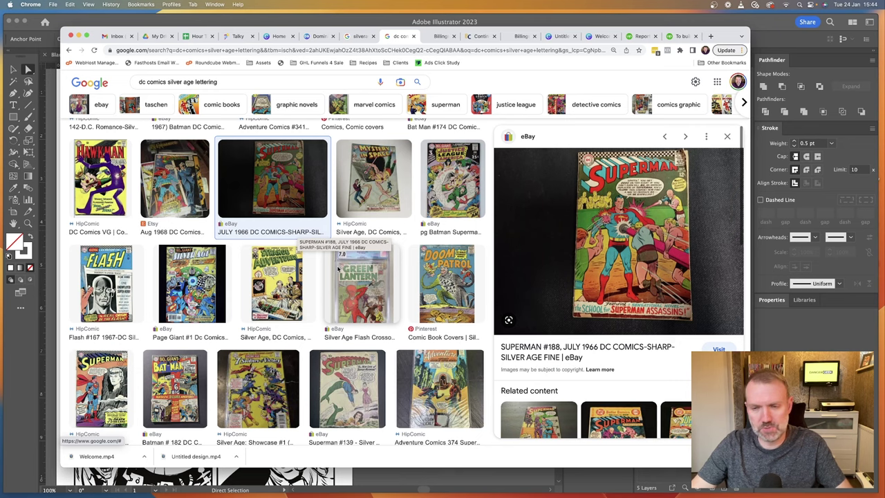
pyautogui.click(347, 389)
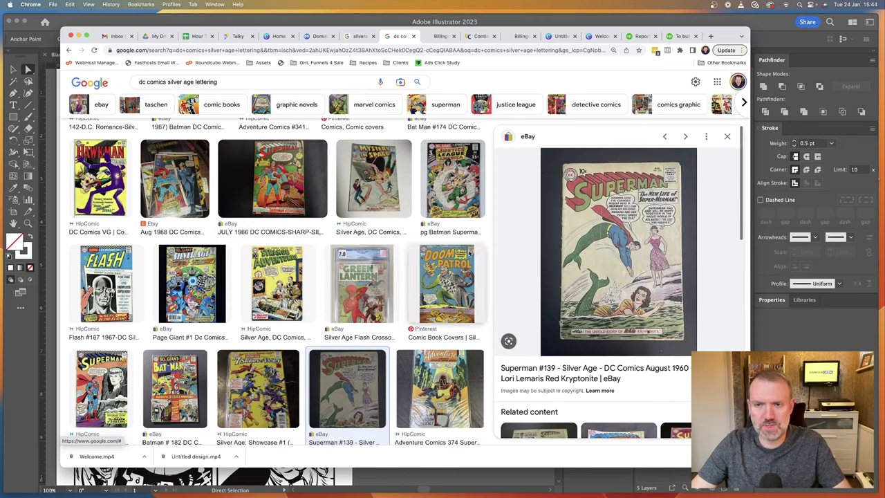
pyautogui.click(265, 23)
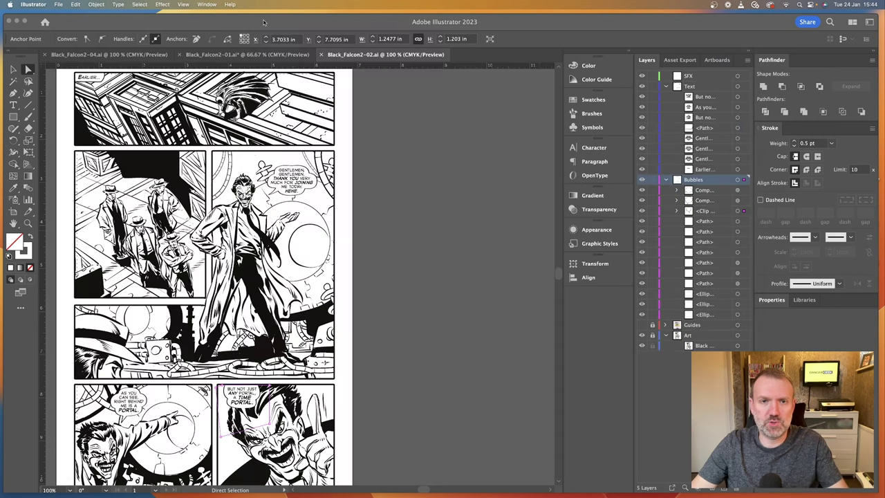
# Examine the speech balloon lettering on Black_Falcon2-02 at 200 % across the portal panels and the Gentlemen panel.
pyautogui.press('super+=')
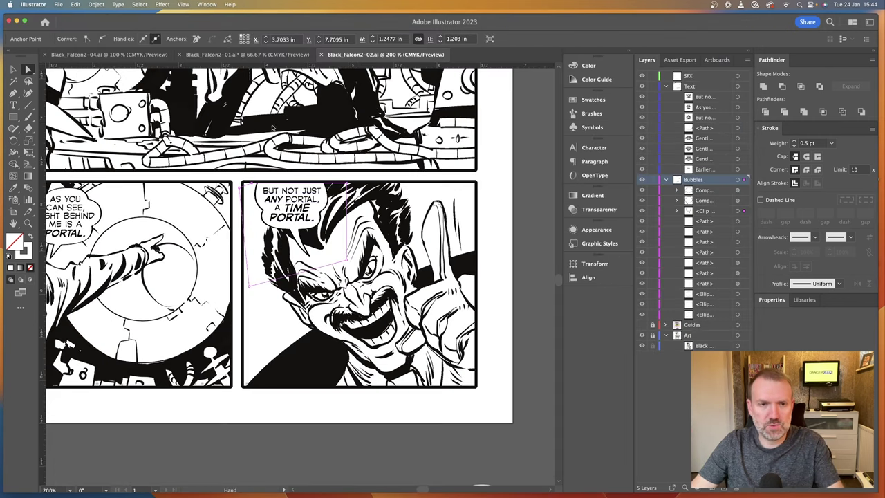
pyautogui.moveTo(269, 126); pyautogui.dragTo(539, 205)
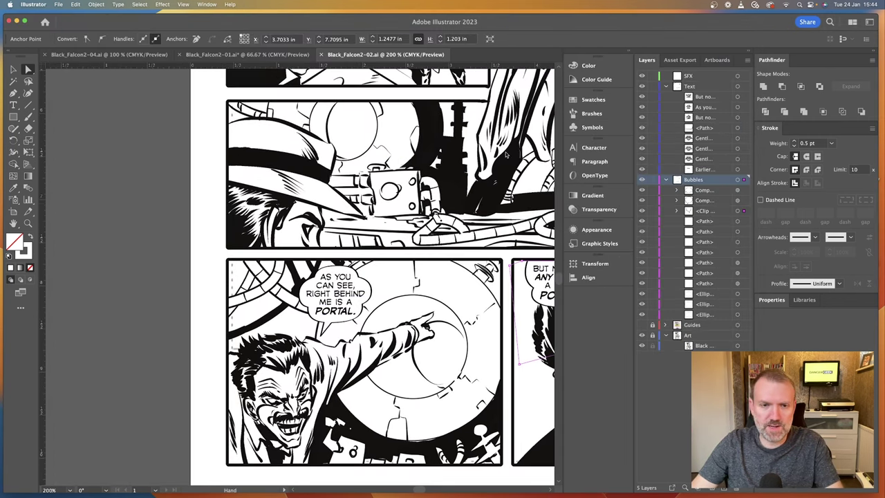
pyautogui.moveTo(544, 122); pyautogui.dragTo(344, 332)
pyautogui.scroll(3, 344, 332)
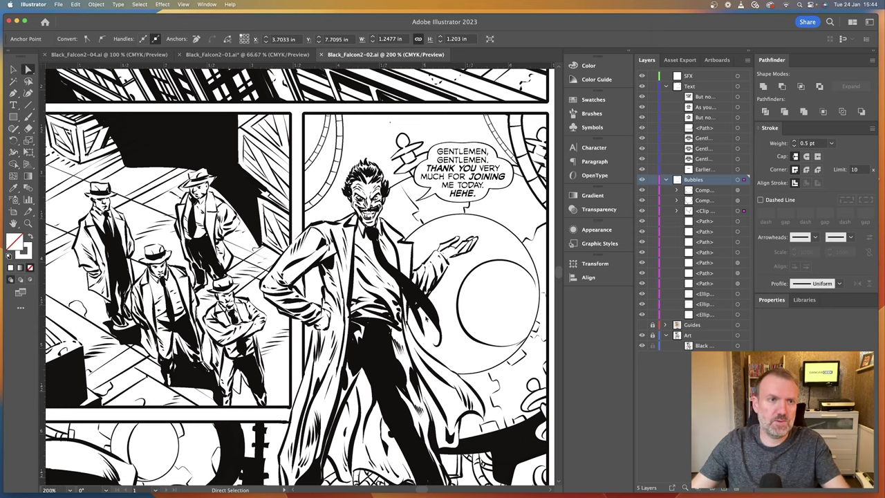
# Bring up Black_Falcon2-04, read the page 4 dialogue and sound effects in the PDF script, and move the script window out of the way.
pyautogui.click(110, 54)
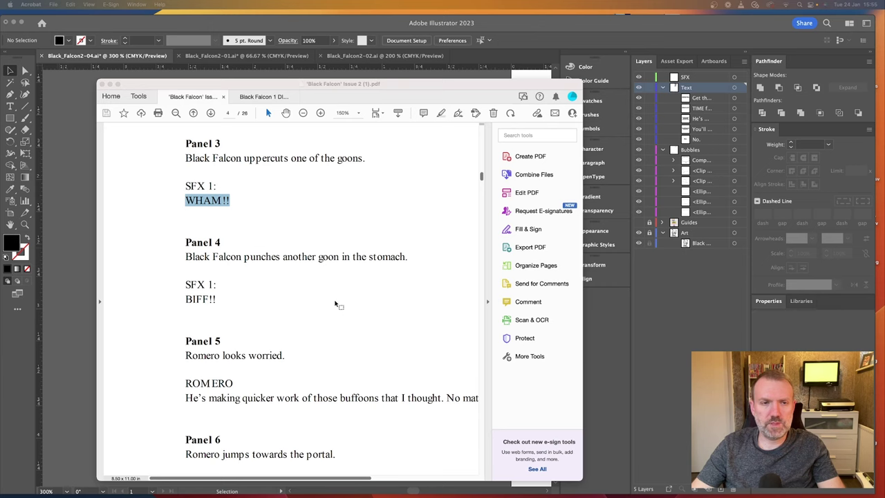
pyautogui.scroll(8, 336, 304)
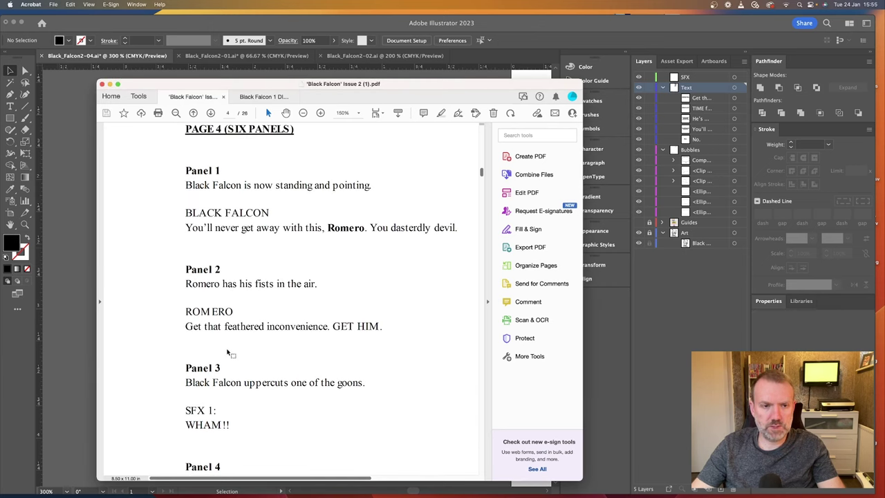
pyautogui.scroll(-7, 231, 366)
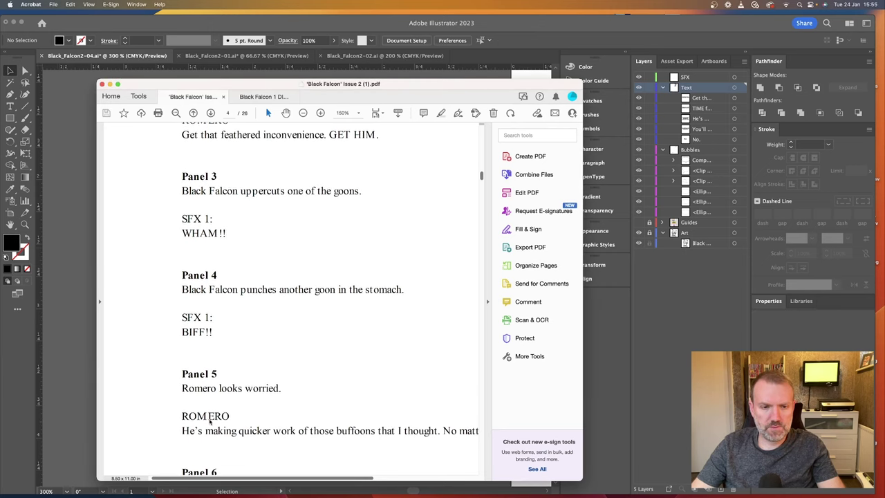
pyautogui.scroll(-8, 335, 393)
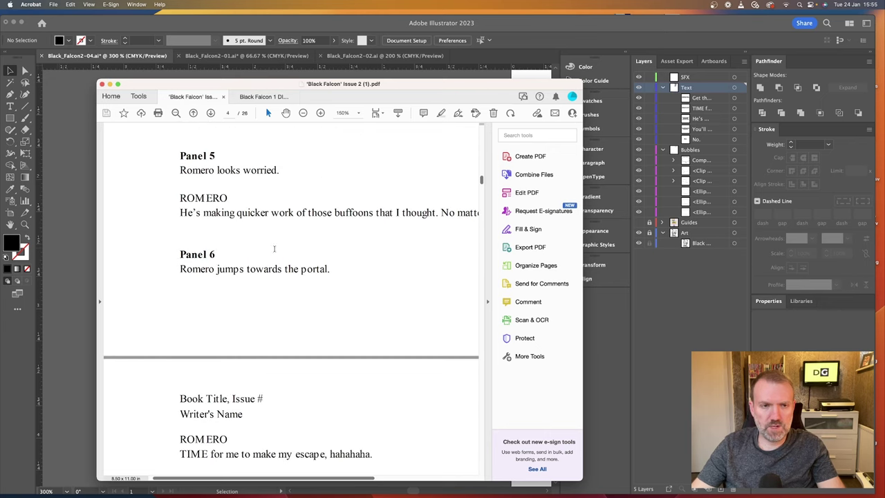
pyautogui.scroll(4, 255, 323)
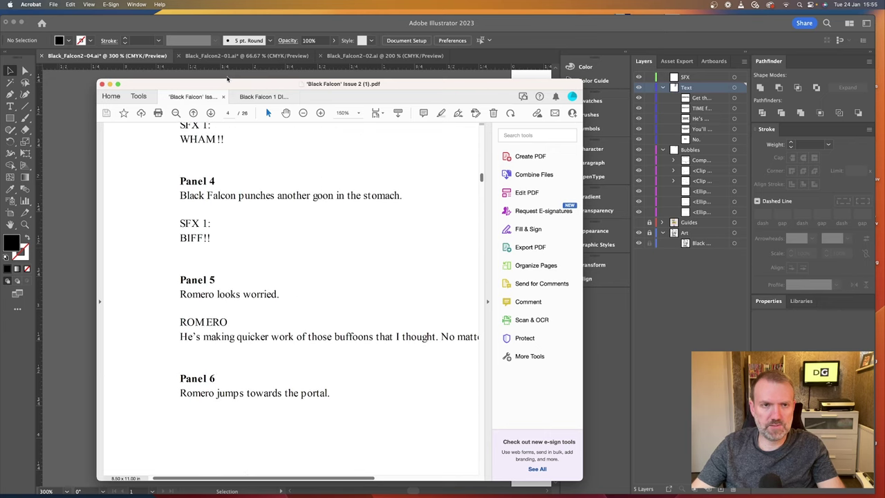
pyautogui.moveTo(217, 86); pyautogui.dragTo(300, 77)
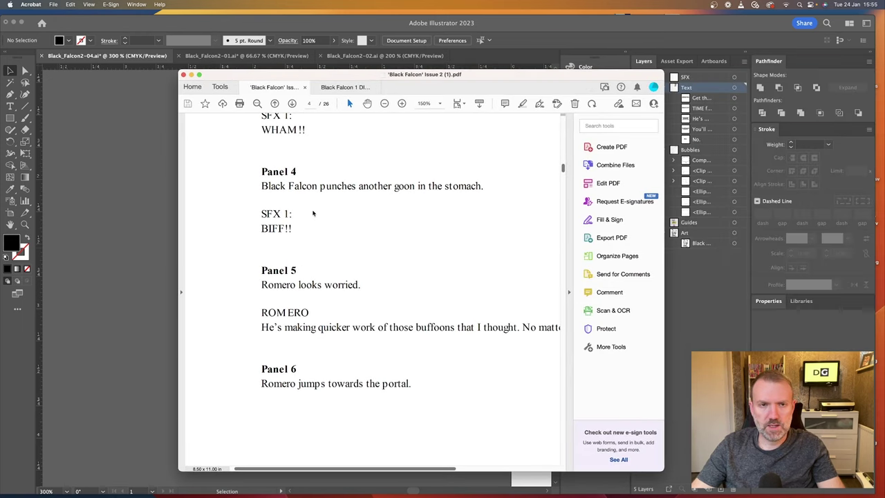
pyautogui.scroll(3, 311, 212)
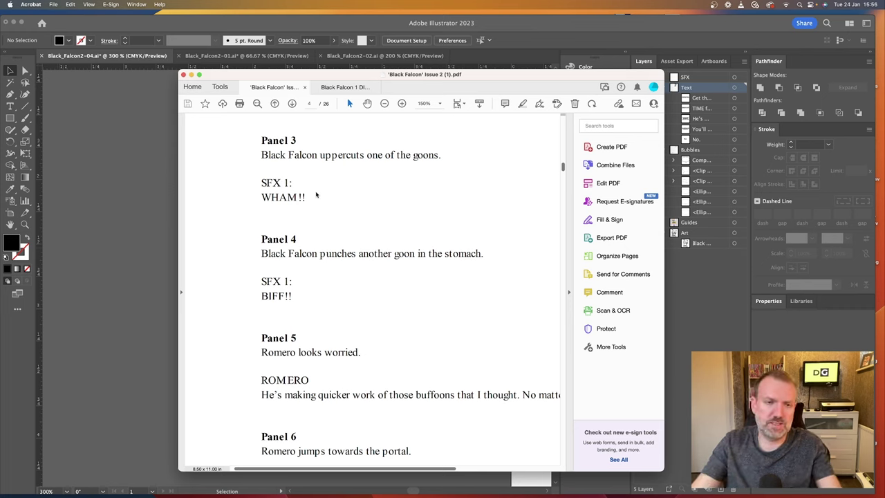
pyautogui.hscroll(1, 404, 148)
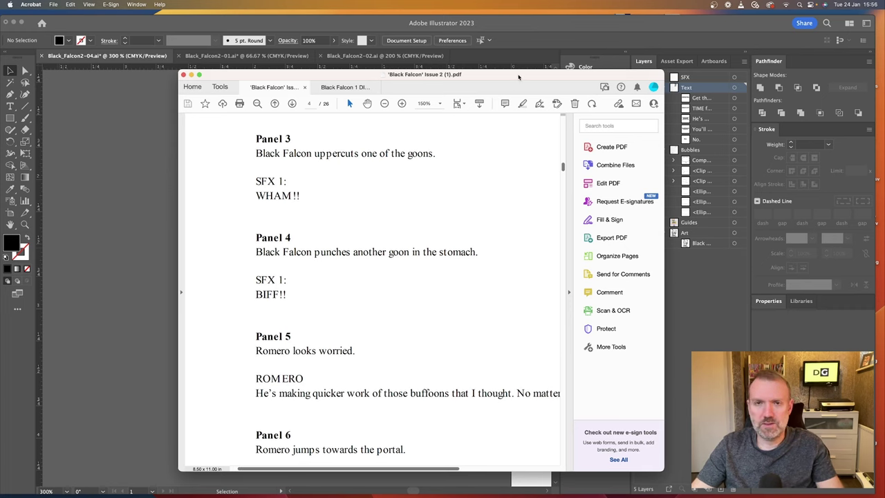
pyautogui.moveTo(528, 78); pyautogui.dragTo(0, 76)
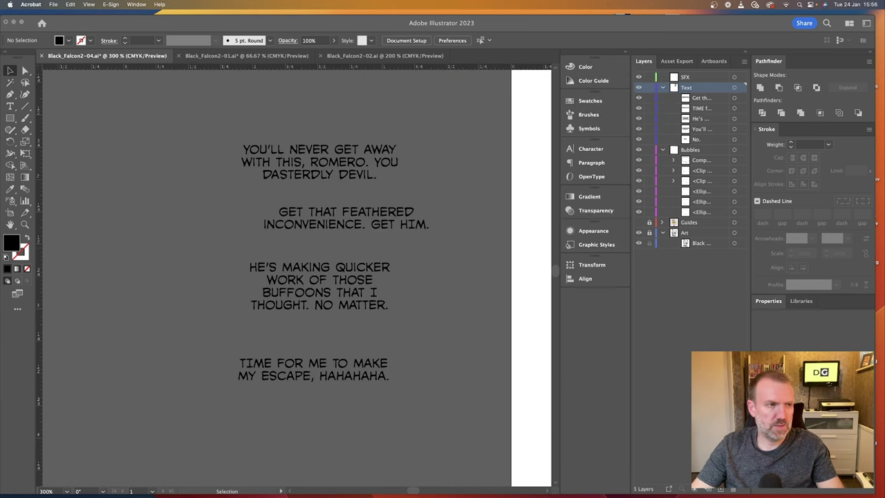
# Place two copies of the "He's making quicker work" text block beside the dialogue column, one above the other.
pyautogui.click(309, 299)
pyautogui.click(308, 299)
pyautogui.moveTo(314, 293); pyautogui.dragTo(148, 231)
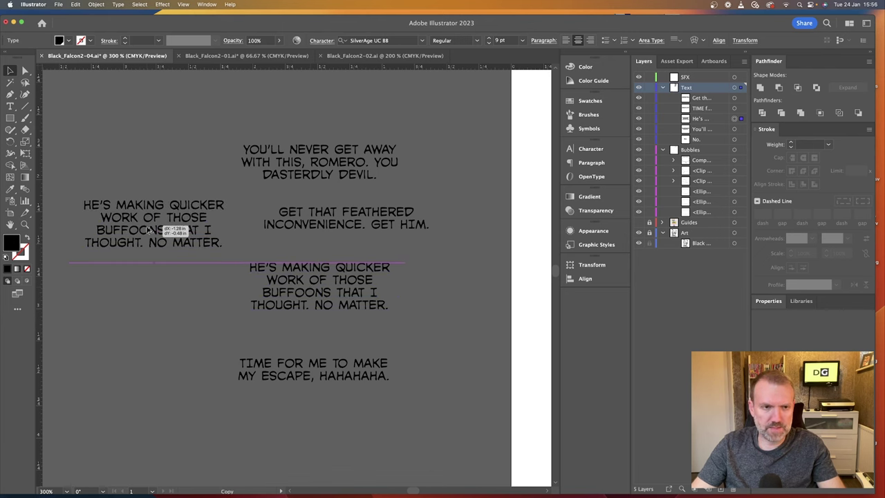
pyautogui.moveTo(345, 283); pyautogui.dragTo(162, 291)
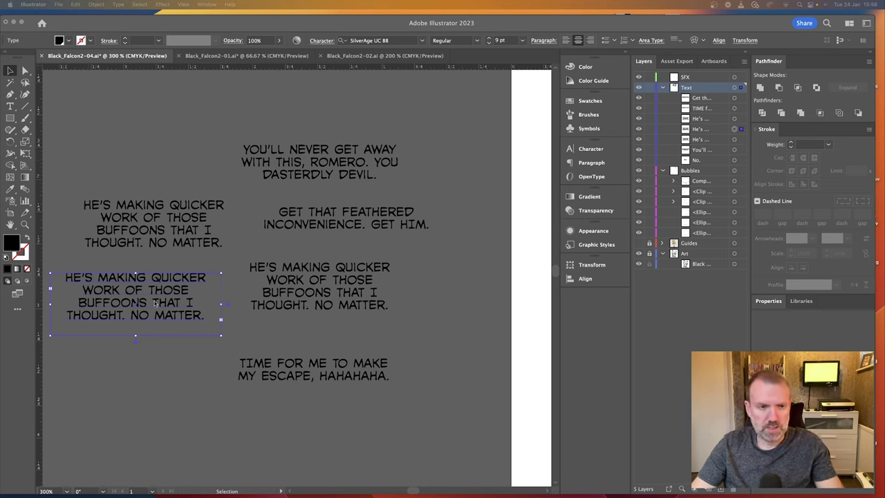
# Replace the text of the lower copy with the sound effect "BIFF!".
pyautogui.doubleClick(177, 304)
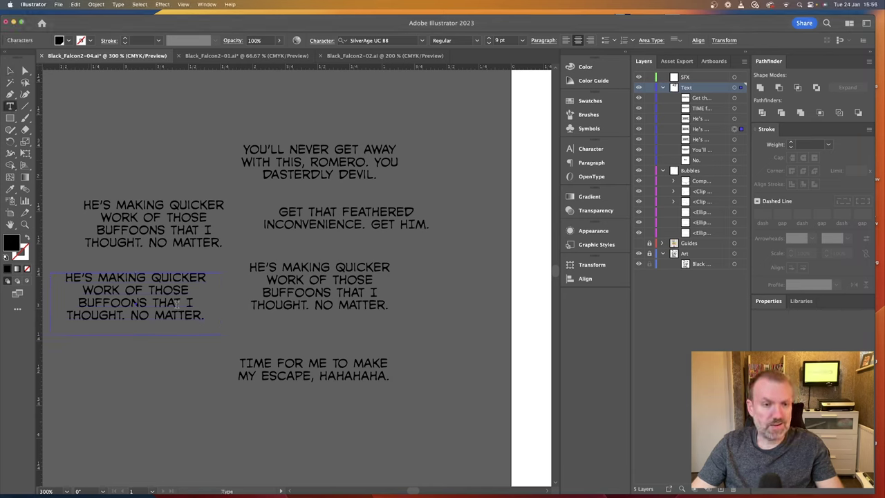
pyautogui.press('super+a')
pyautogui.write('BIFF!')
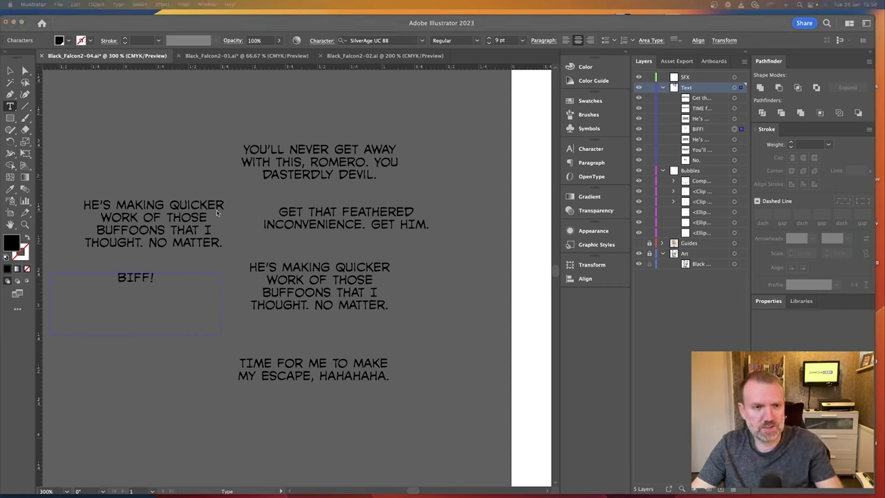
# Replace the text of the upper copy with "WHAM!", without a space and with a single exclamation mark.
pyautogui.click(151, 234)
pyautogui.press('super+a')
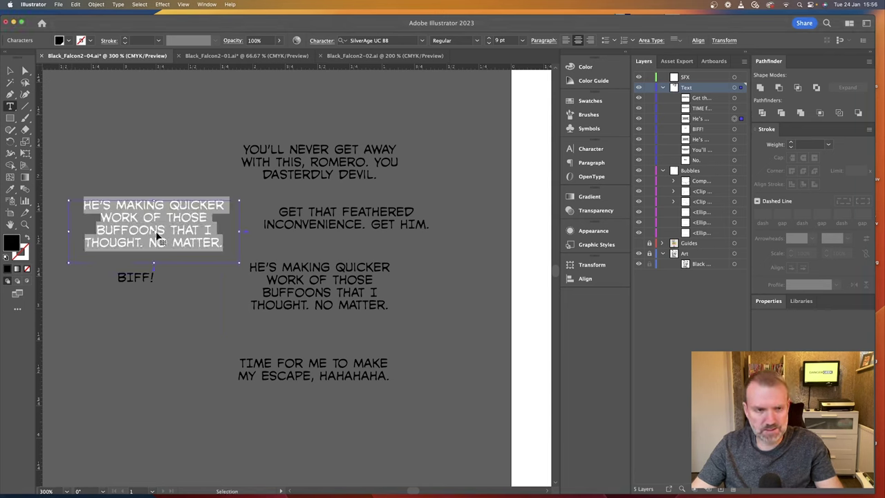
pyautogui.write('WHAM !!')
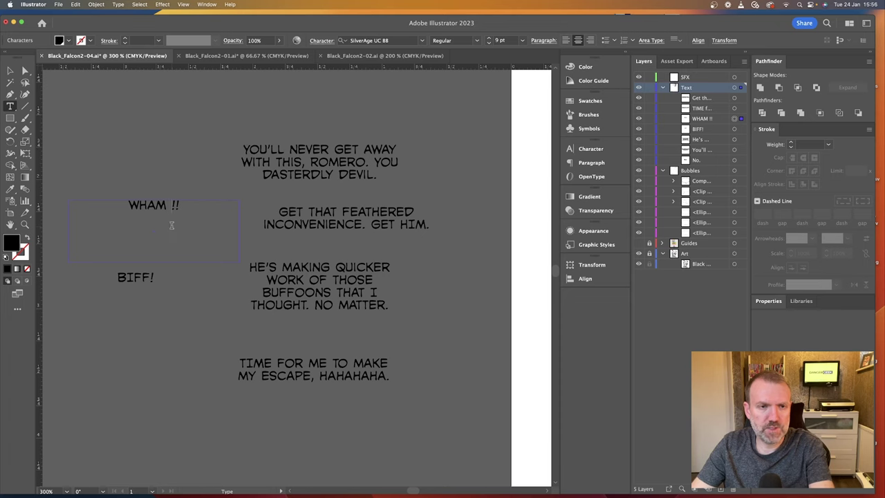
pyautogui.press('BackSpace')
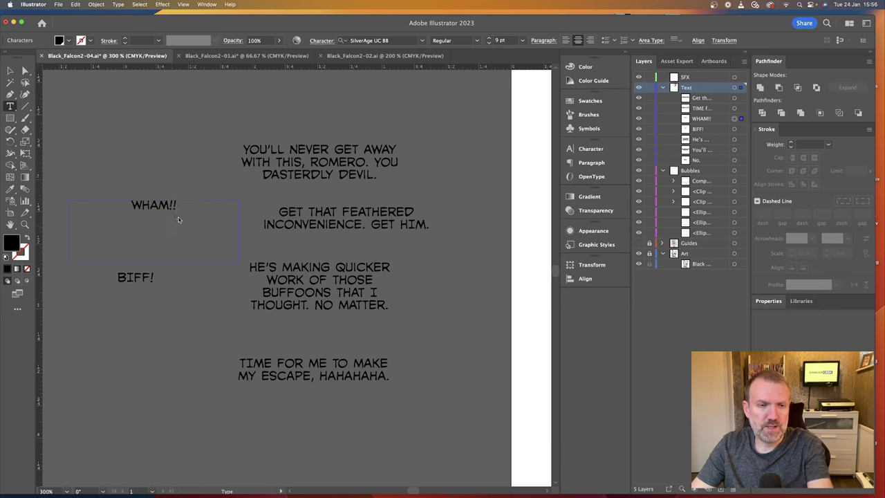
pyautogui.press('BackSpace')
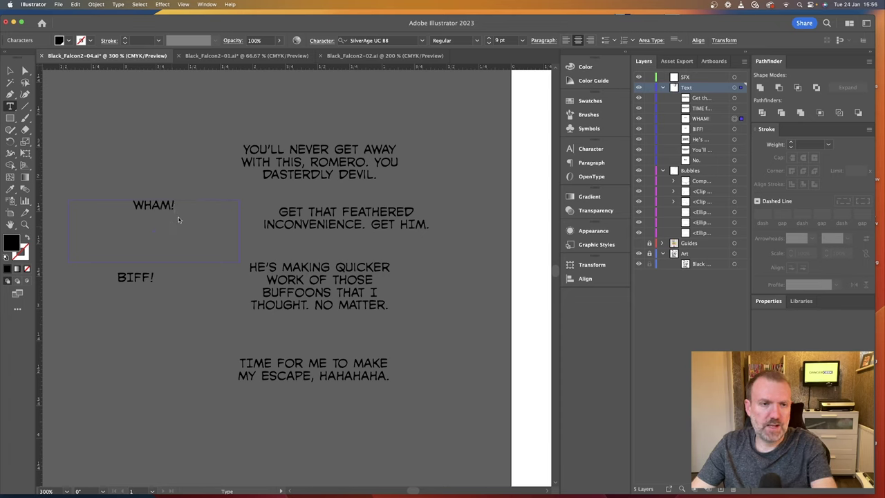
pyautogui.click(11, 71)
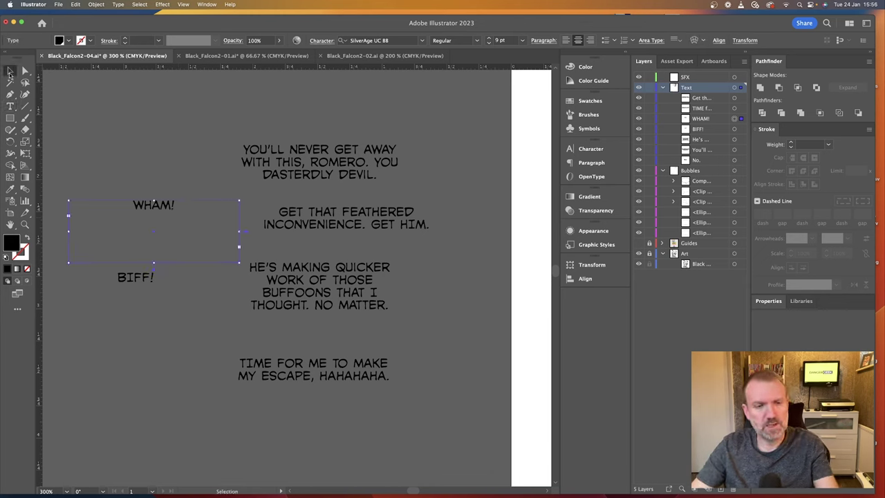
# Replace the barred capital I in "BIFF!", "TIME" and "HIM" with a lowercase i, and select the "Get that feathered inconvenience" block.
pyautogui.doubleClick(134, 286)
pyautogui.moveTo(134, 279); pyautogui.dragTo(127, 280)
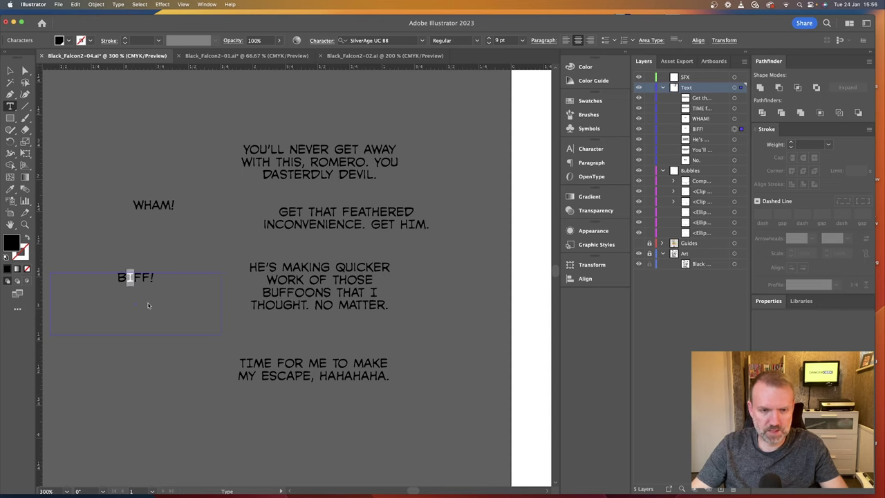
pyautogui.write('i')
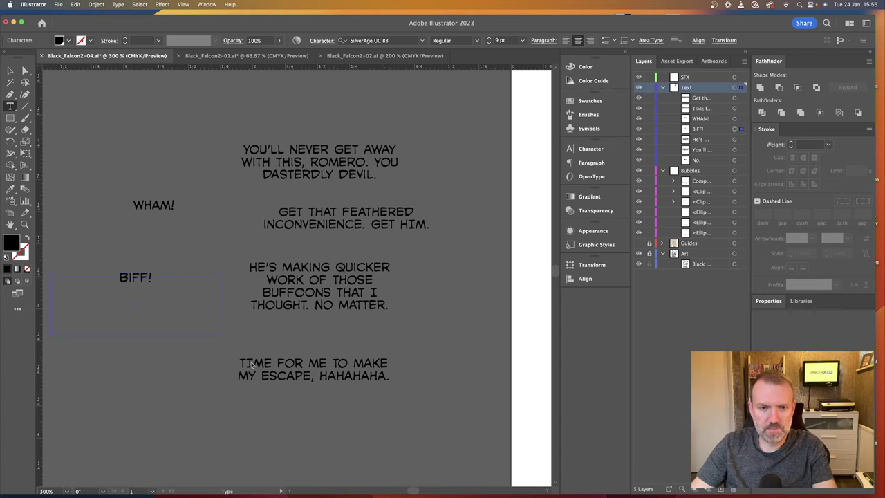
pyautogui.moveTo(251, 364); pyautogui.dragTo(246, 365)
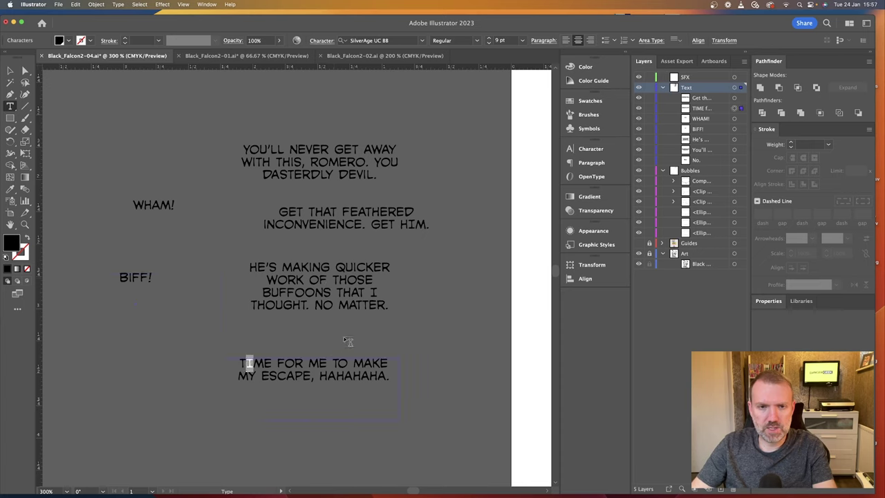
pyautogui.write('i')
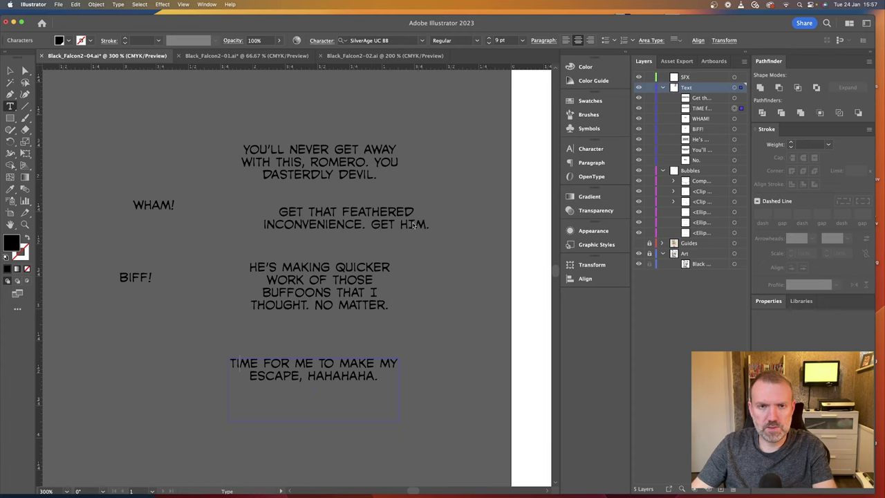
pyautogui.moveTo(417, 224); pyautogui.dragTo(411, 225)
pyautogui.write('i')
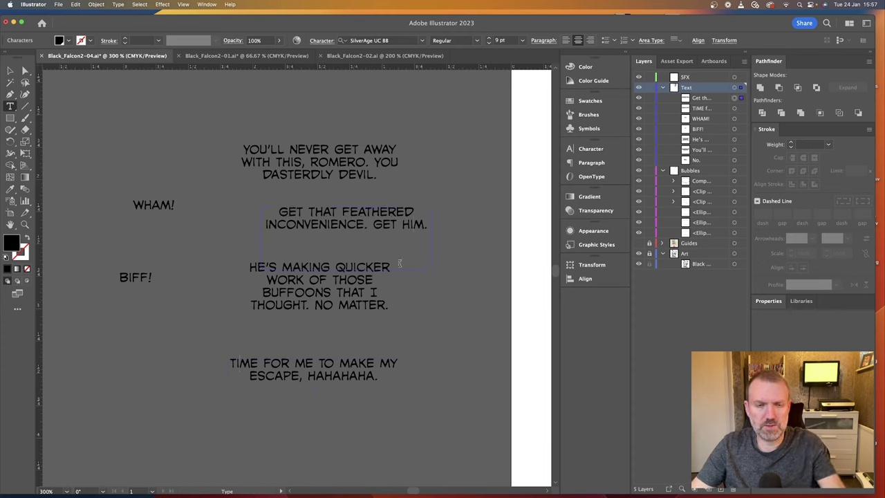
pyautogui.press('Escape')
pyautogui.click(10, 70)
pyautogui.click(346, 221)
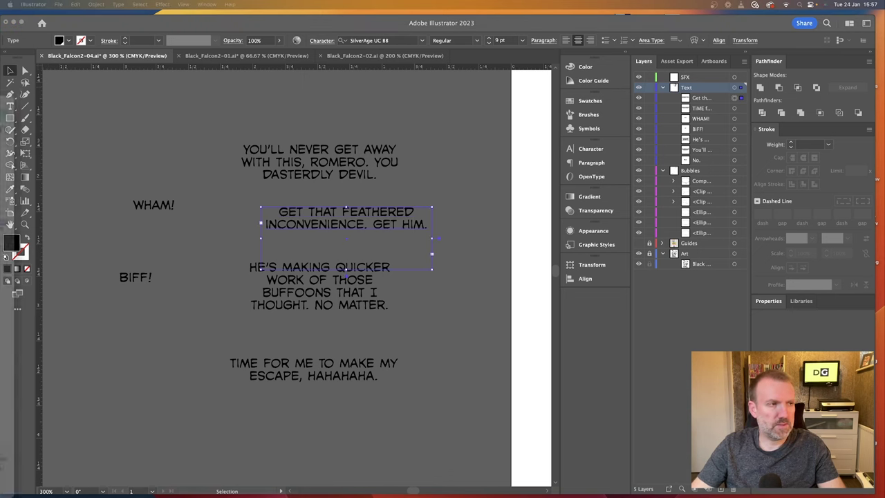
# Check the page 4 script in Acrobat for emphasised dialogue and set "ROMERO." in the first text block to Bold Italic.
pyautogui.scroll(5, 373, 275)
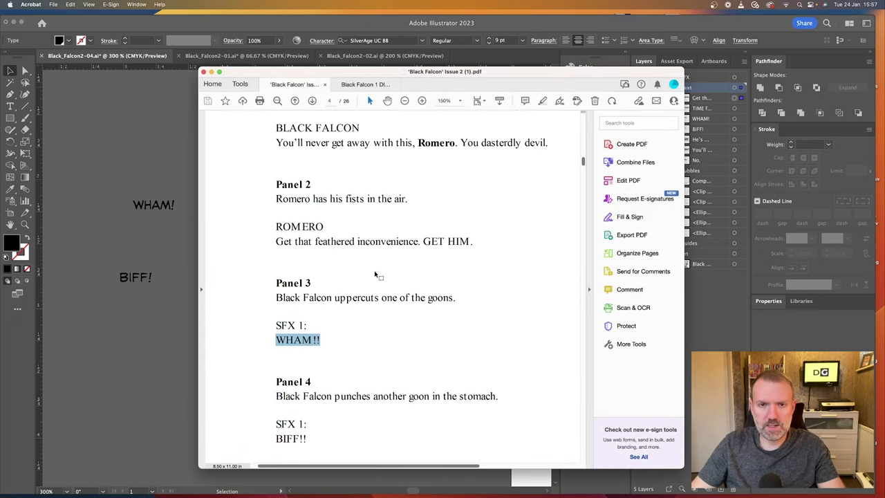
pyautogui.scroll(3, 440, 148)
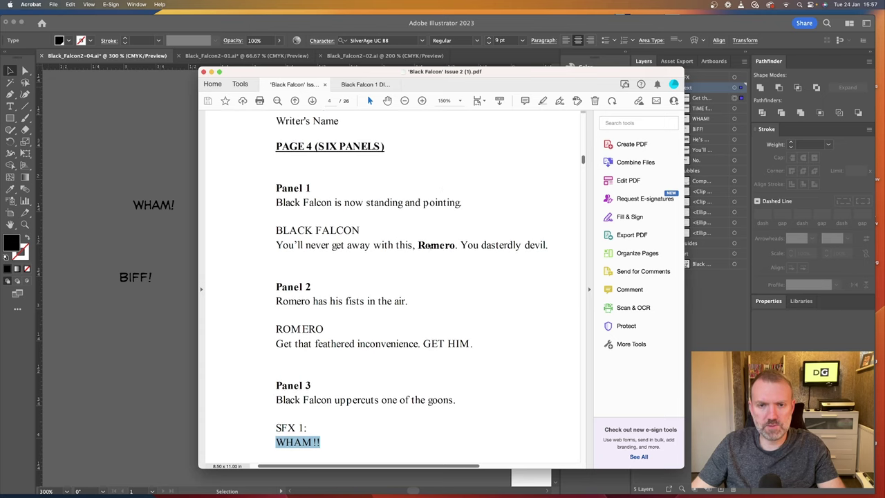
pyautogui.moveTo(517, 71); pyautogui.dragTo(0, 110)
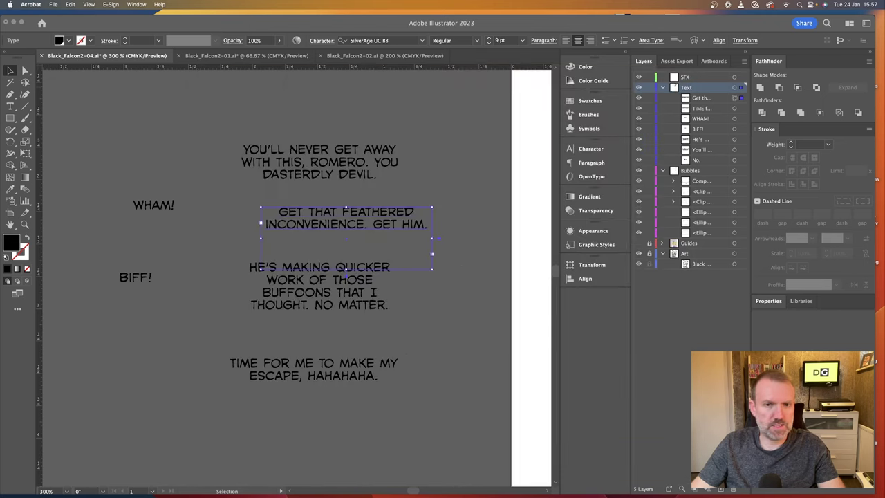
pyautogui.doubleClick(349, 166)
pyautogui.moveTo(370, 164); pyautogui.dragTo(313, 166)
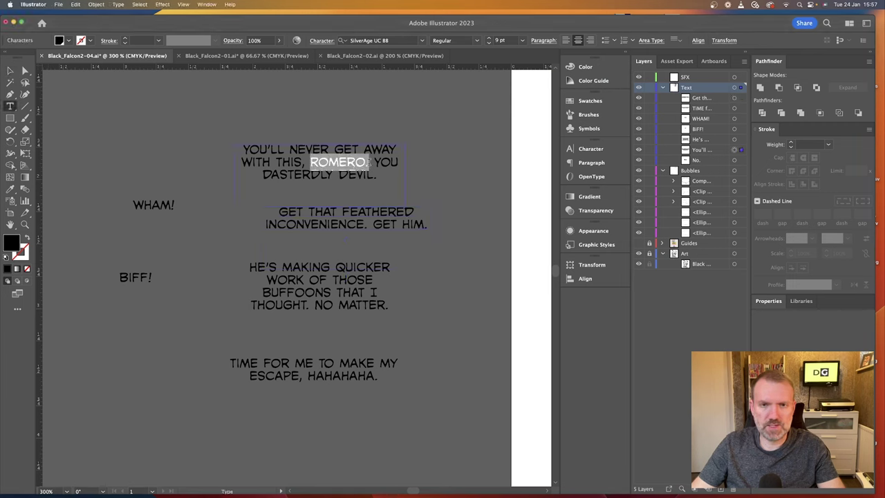
pyautogui.moveTo(366, 163); pyautogui.dragTo(370, 166)
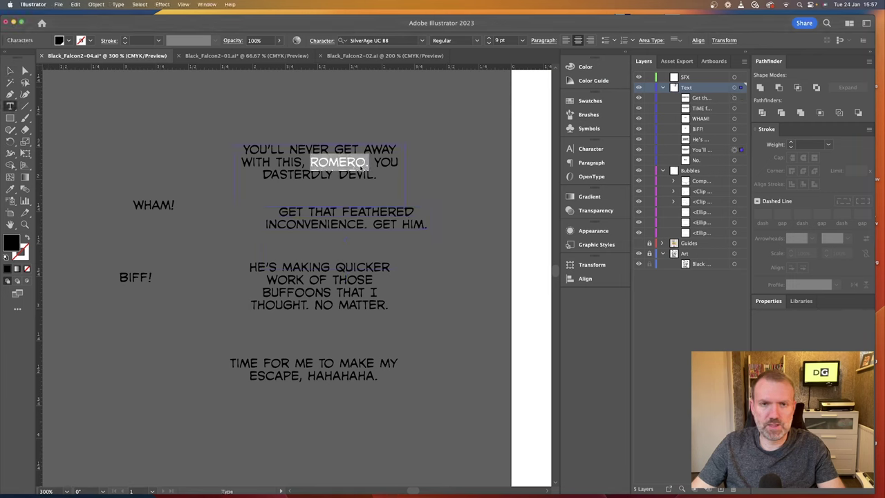
pyautogui.click(476, 42)
pyautogui.click(446, 72)
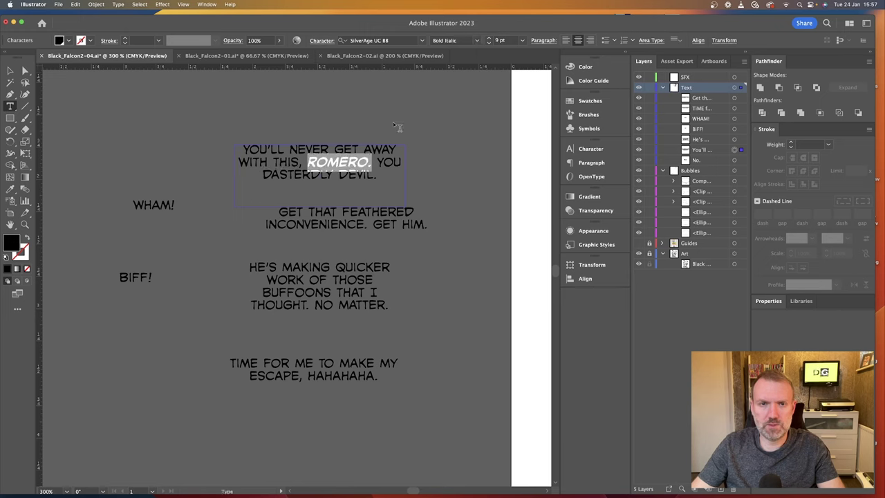
pyautogui.click(340, 165)
# Check the rest of the page 4 script for emphasis and set "TIME" in the escape line to Italic.
pyautogui.click(380, 227)
pyautogui.moveTo(375, 226); pyautogui.dragTo(429, 225)
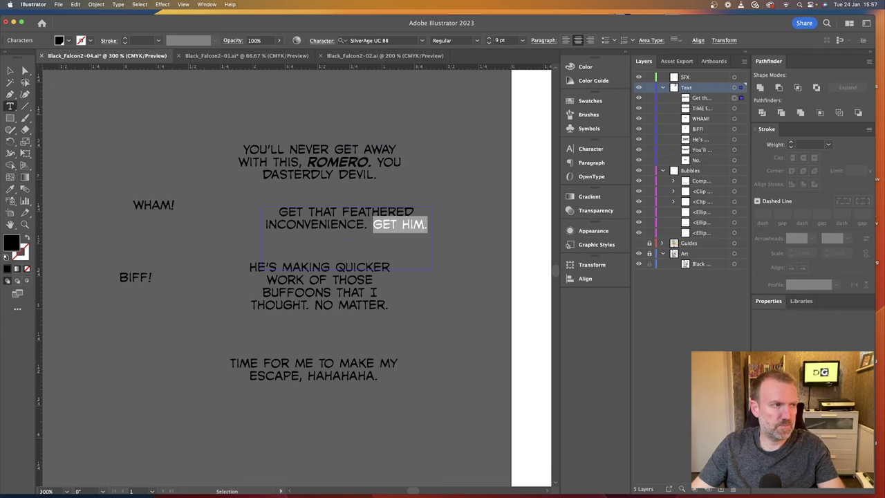
pyautogui.press('super+Tab')
pyautogui.scroll(-2, 357, 377)
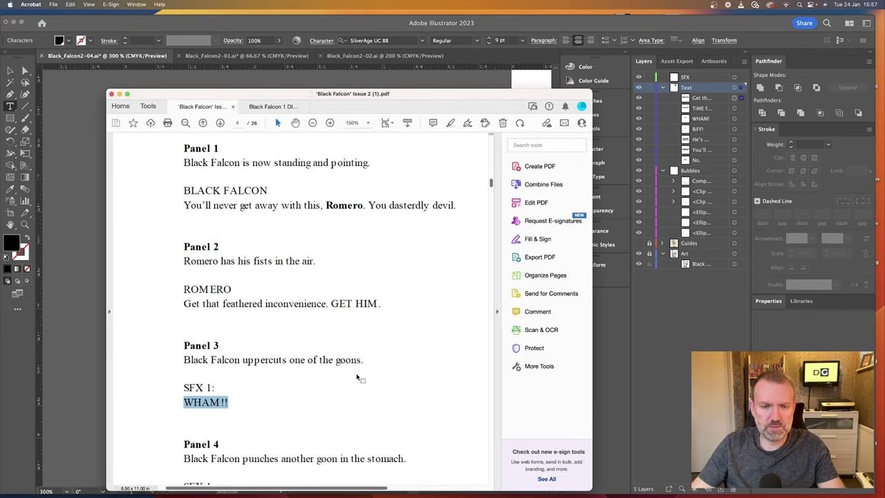
pyautogui.scroll(-8, 358, 378)
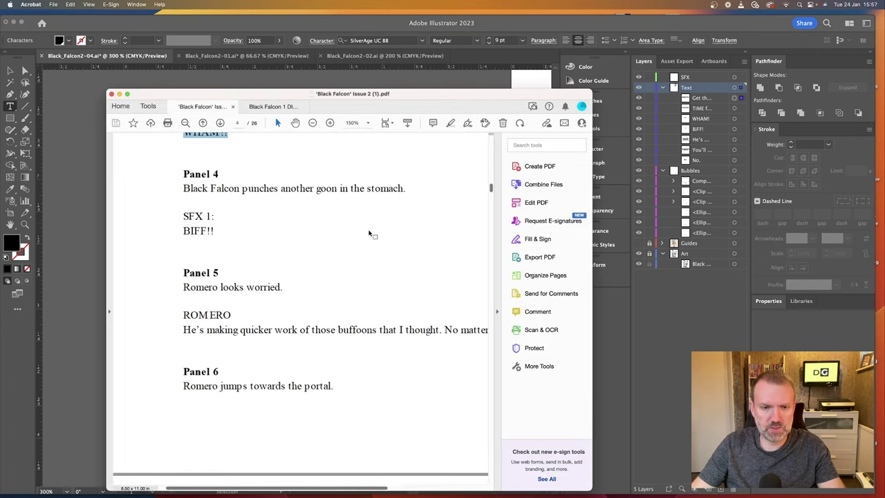
pyautogui.scroll(-5, 368, 234)
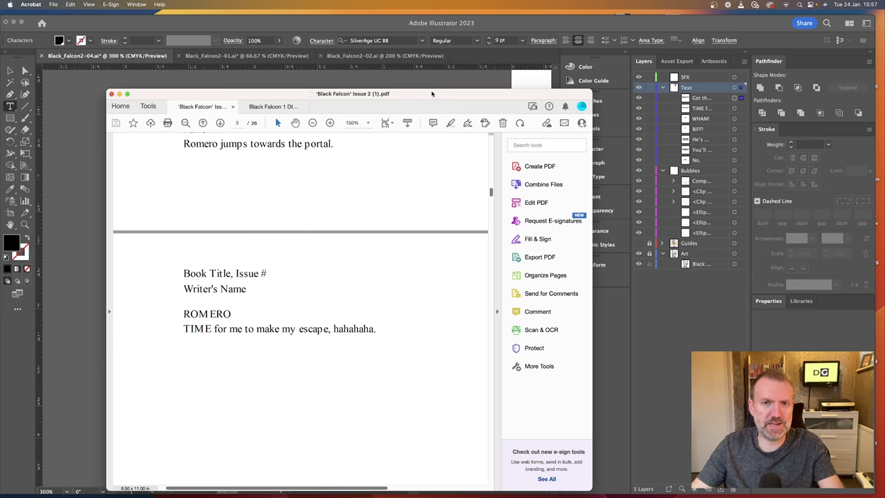
pyautogui.press('super+m')
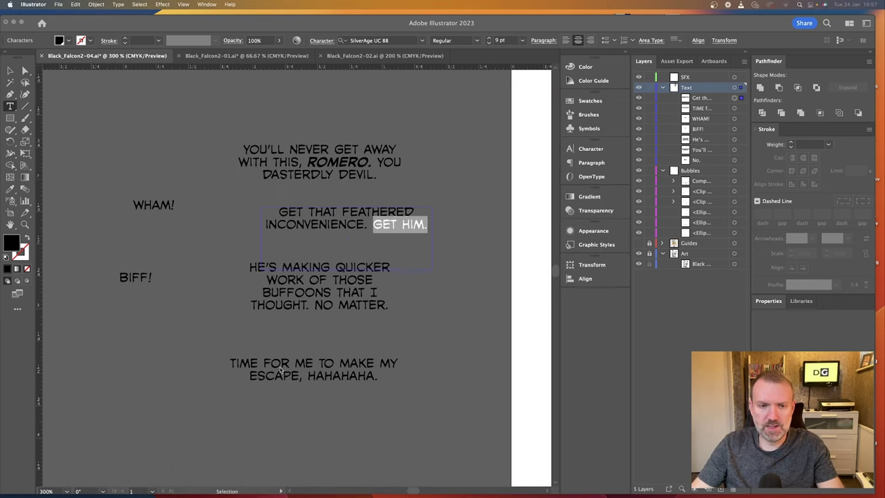
pyautogui.doubleClick(249, 363)
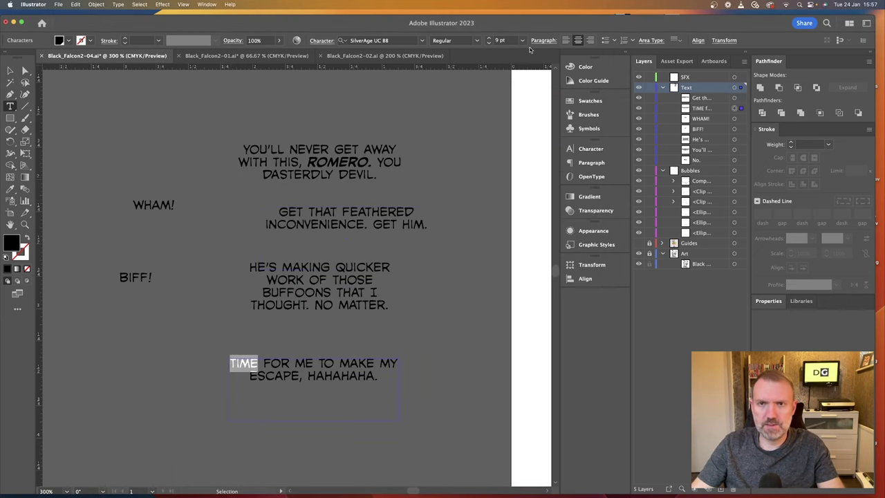
pyautogui.click(474, 41)
pyautogui.click(445, 61)
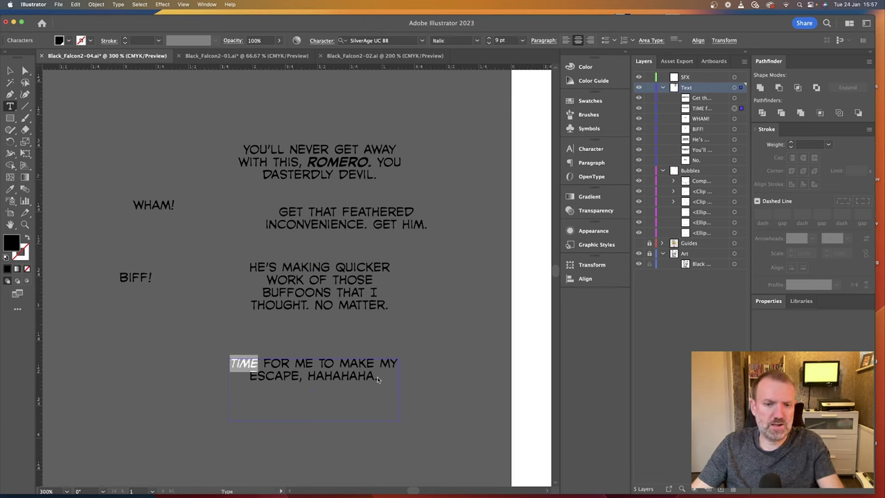
# Set "HAHAHAHA." at the end of the escape line to Italic.
pyautogui.moveTo(378, 379); pyautogui.dragTo(308, 377)
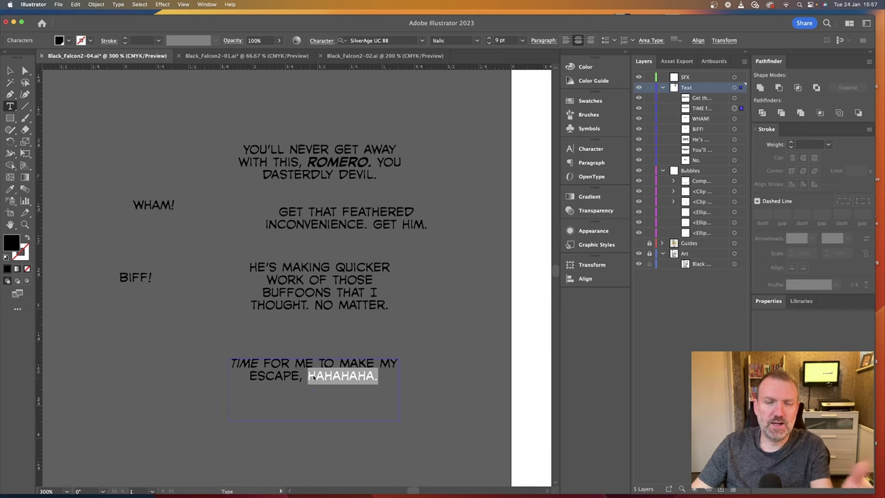
pyautogui.click(476, 41)
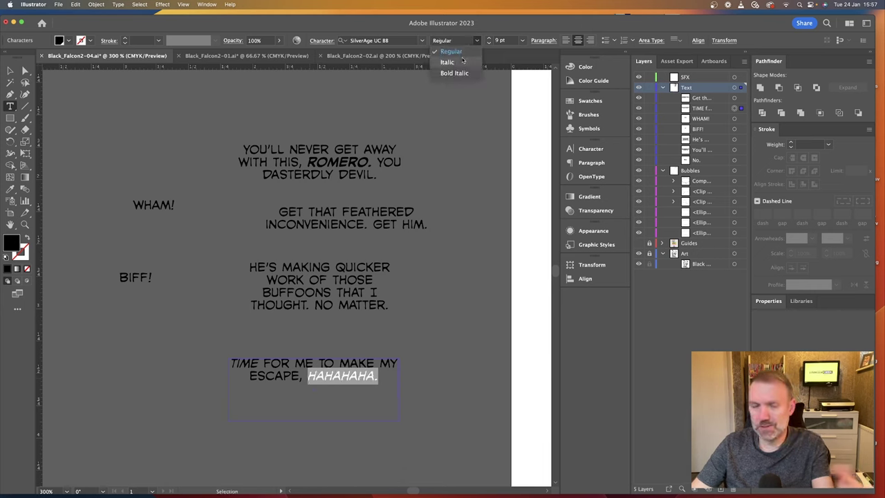
pyautogui.click(458, 63)
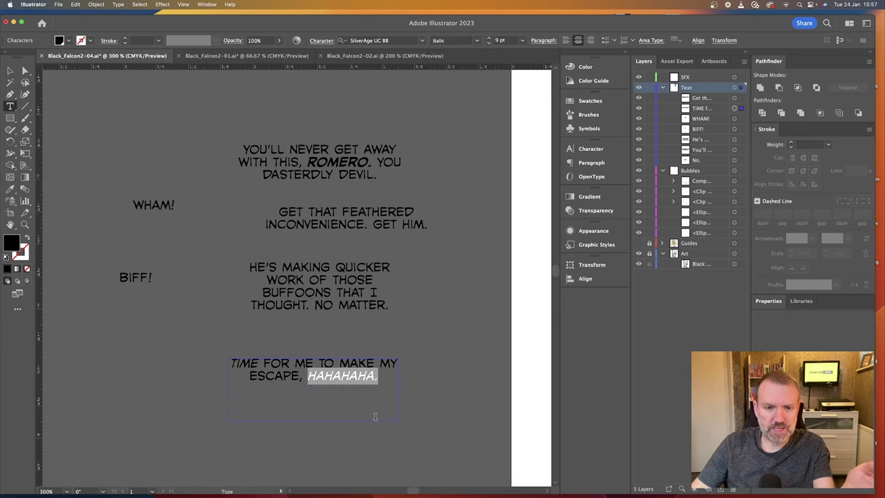
pyautogui.click(342, 385)
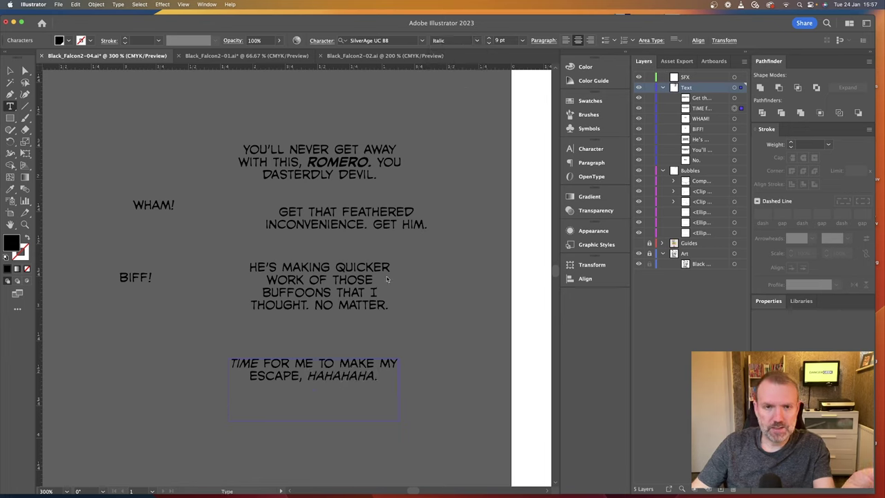
# Set "GET HIM." in the "Get that feathered inconvenience" block to Bold Italic and deselect the block.
pyautogui.moveTo(375, 225); pyautogui.dragTo(464, 221)
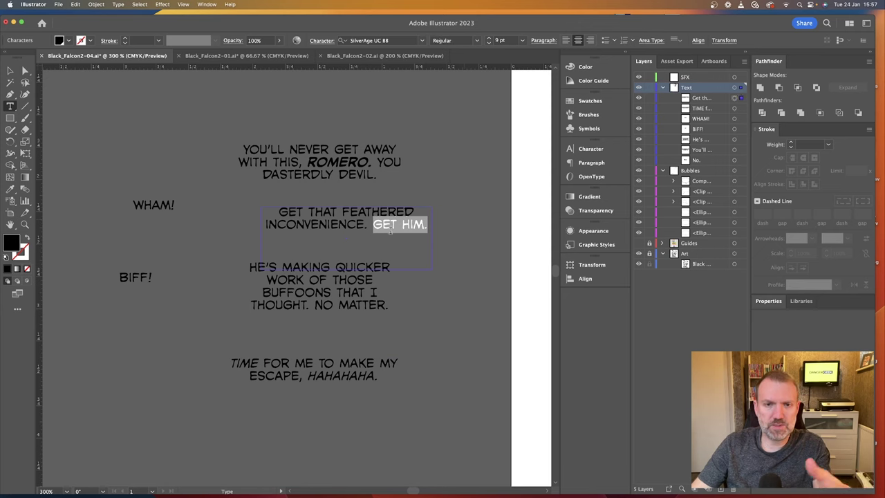
pyautogui.click(476, 41)
pyautogui.click(452, 73)
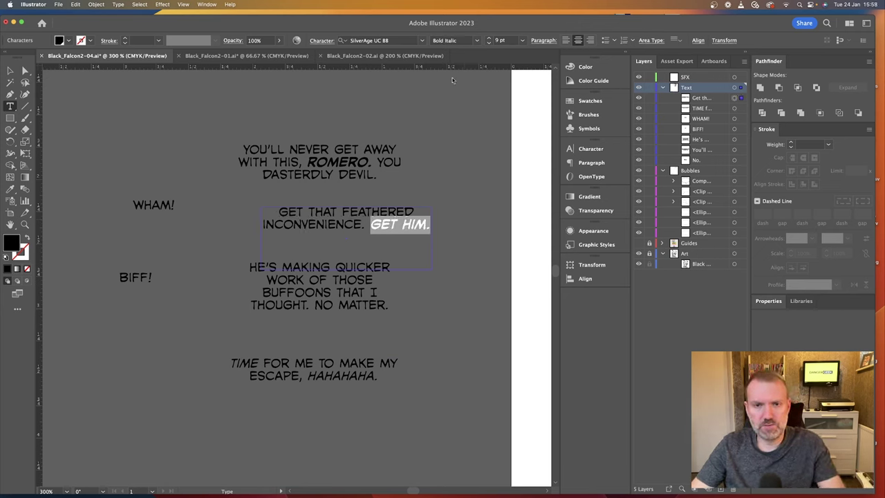
pyautogui.click(376, 242)
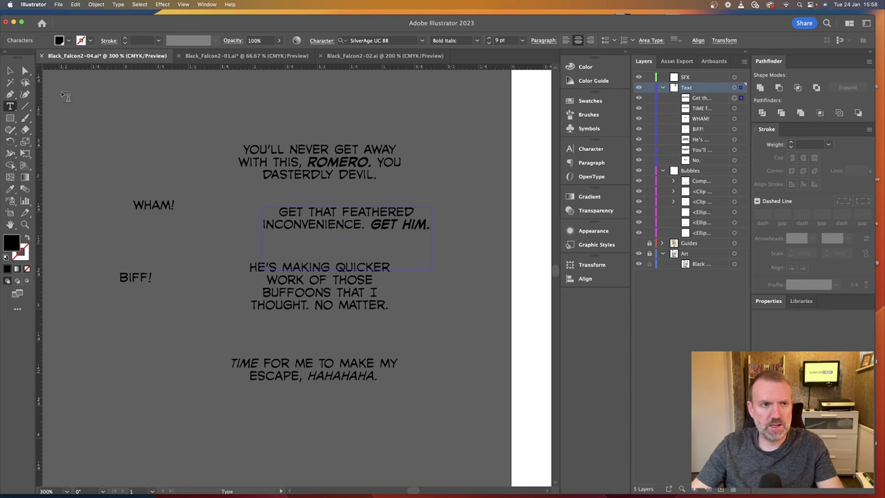
pyautogui.press('Escape')
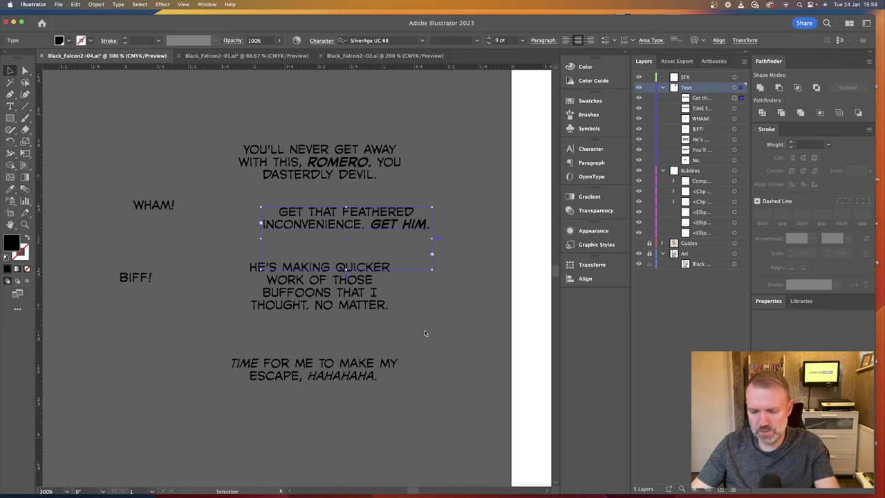
pyautogui.click(453, 349)
# Move the "You'll never get away with this" text block into the upper-right corner of panel 1.
pyautogui.press('super+minus')
pyautogui.press('super+minus')
pyautogui.hscroll(5, 297, 277)
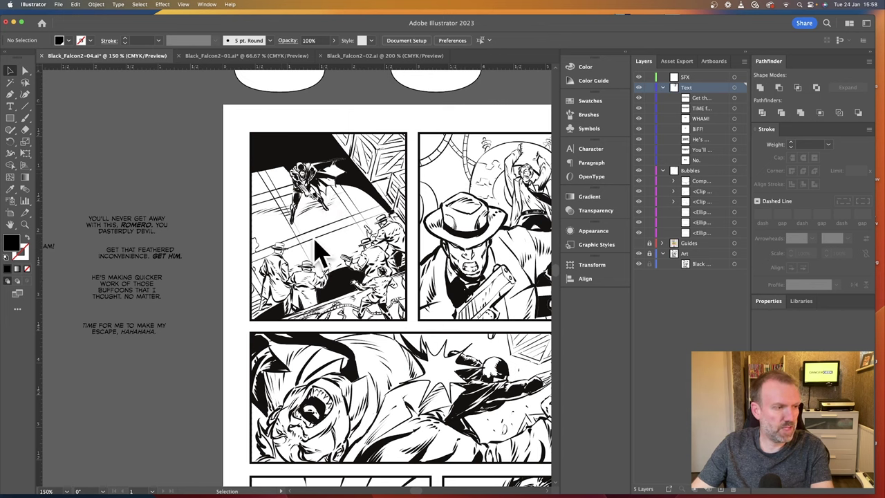
pyautogui.click(138, 230)
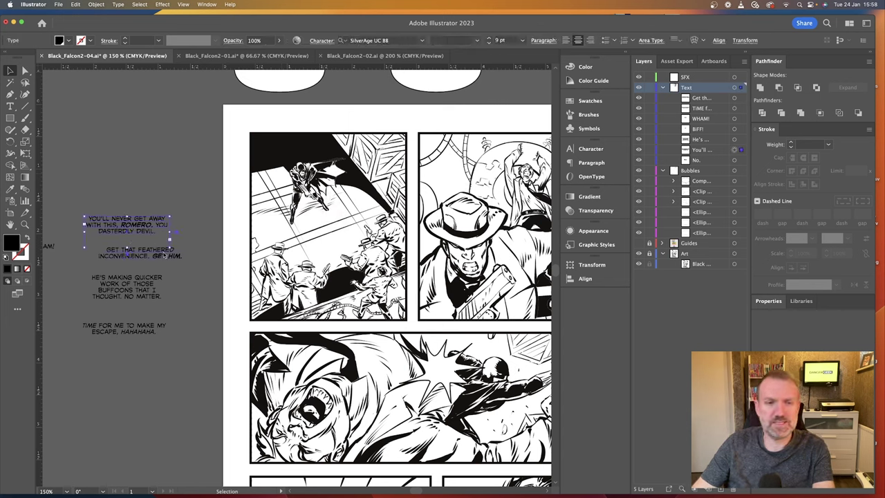
pyautogui.moveTo(141, 231); pyautogui.dragTo(360, 229)
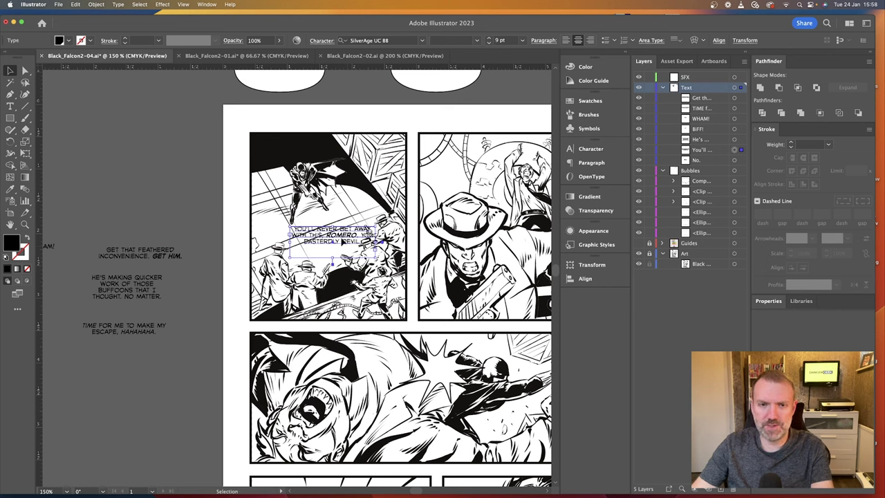
pyautogui.moveTo(353, 257); pyautogui.dragTo(373, 154)
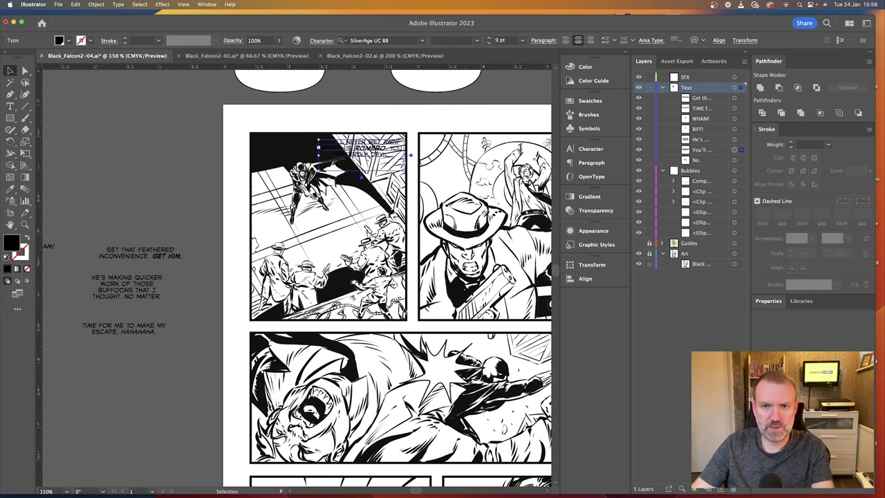
# Place the "Get that feathered inconvenience" block at panel 2's upper left and "WHAM!" in the starburst of panel 3.
pyautogui.hscroll(3, 404, 311)
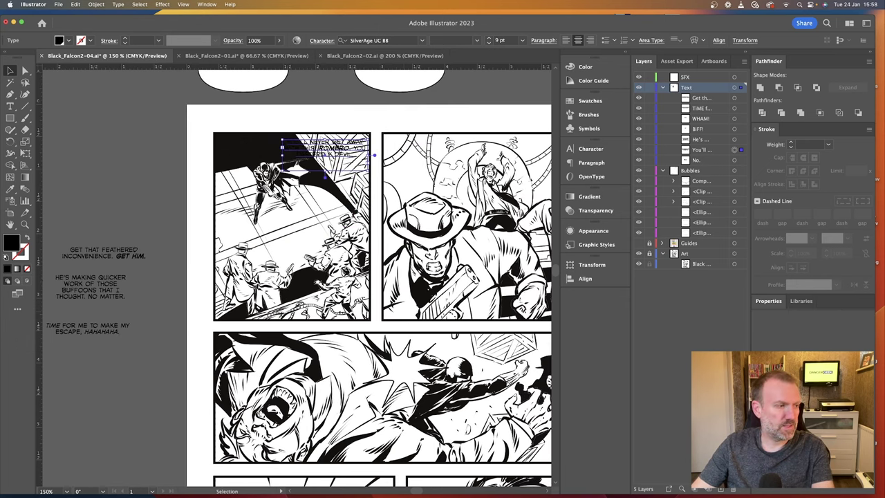
pyautogui.moveTo(116, 254); pyautogui.dragTo(422, 161)
pyautogui.scroll(-5, 45, 434)
pyautogui.hscroll(2, 45, 434)
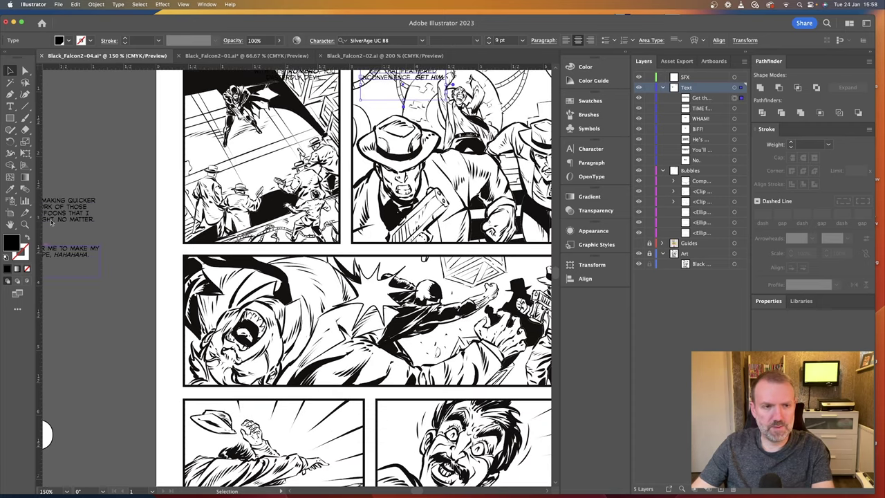
pyautogui.hscroll(-5, 104, 271)
pyautogui.moveTo(72, 170); pyautogui.dragTo(471, 289)
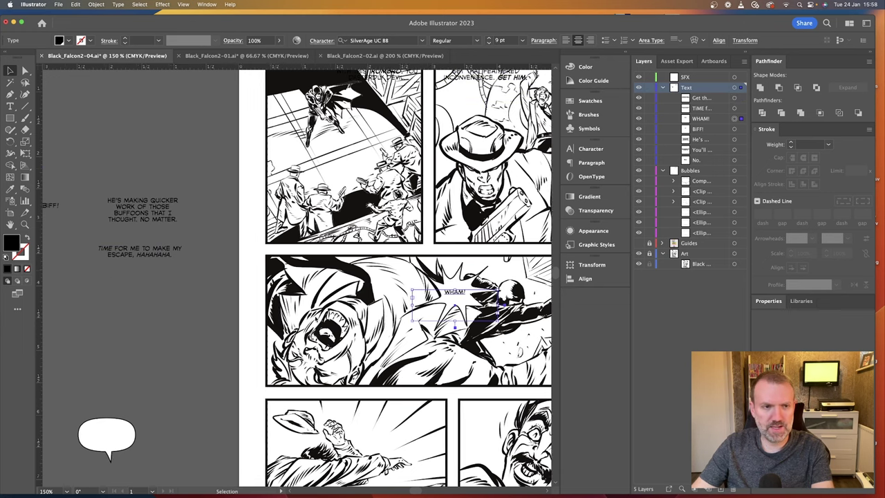
# Move the "BIFF!" text into panel 4, just above Black Falcon's head.
pyautogui.hscroll(-4, 157, 204)
pyautogui.moveTo(114, 206); pyautogui.dragTo(462, 443)
pyautogui.scroll(-5, 462, 443)
pyautogui.moveTo(444, 288); pyautogui.dragTo(444, 338)
# Move the "He's making quicker work" text block to the upper-left area of panel 5, beside Romero's face.
pyautogui.scroll(2, 232, 142)
pyautogui.hscroll(2, 231, 142)
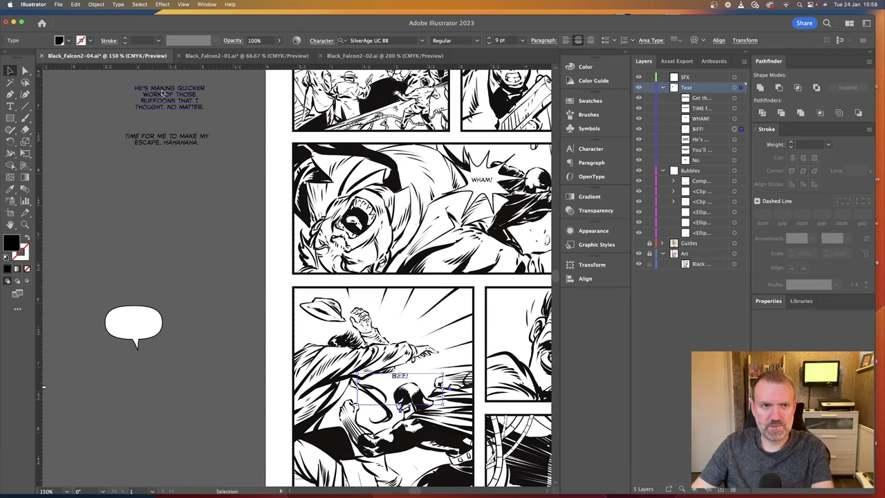
pyautogui.moveTo(173, 100); pyautogui.dragTo(464, 328)
pyautogui.hscroll(4, 461, 326)
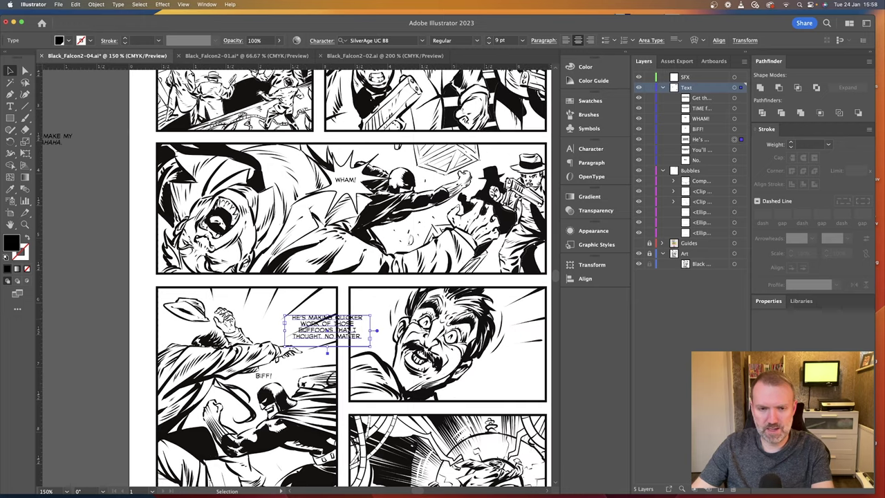
pyautogui.moveTo(329, 333); pyautogui.dragTo(406, 306)
# Move the "Time for me to make my escape" text block into the upper-left part of panel 6.
pyautogui.click(58, 142)
pyautogui.moveTo(59, 143); pyautogui.dragTo(516, 413)
pyautogui.scroll(-3, 515, 411)
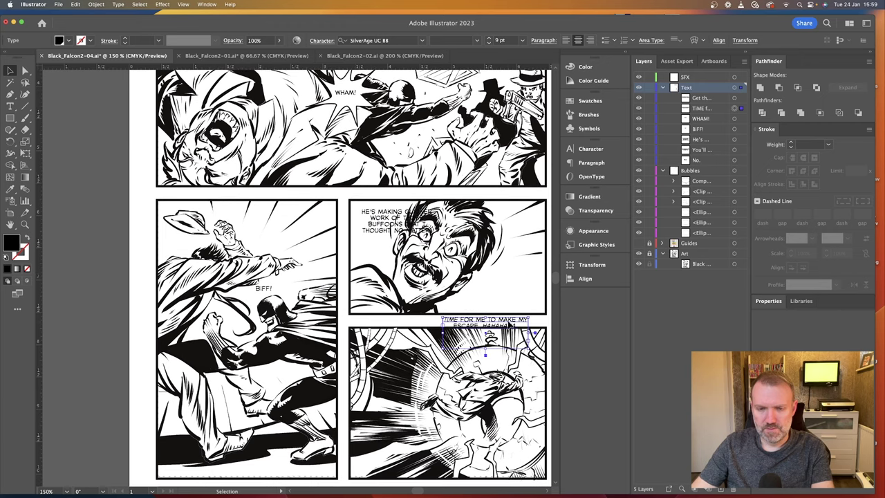
pyautogui.moveTo(512, 329); pyautogui.dragTo(449, 356)
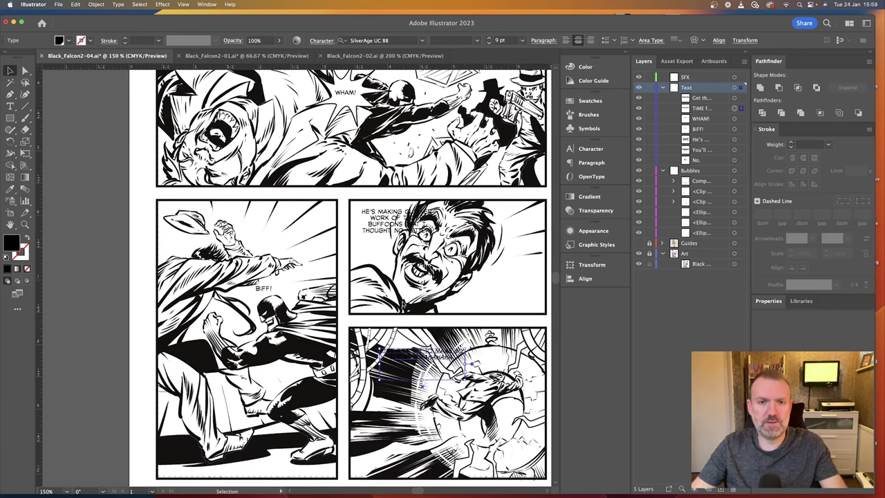
# Reposition the "You'll never get away with this" block in panel 1 to the open floor below Black Falcon.
pyautogui.scroll(2, 402, 305)
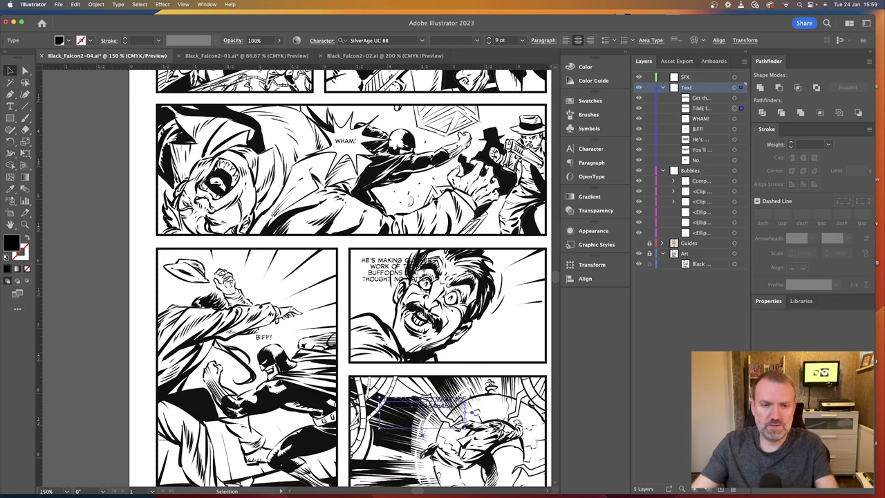
pyautogui.scroll(6, 341, 277)
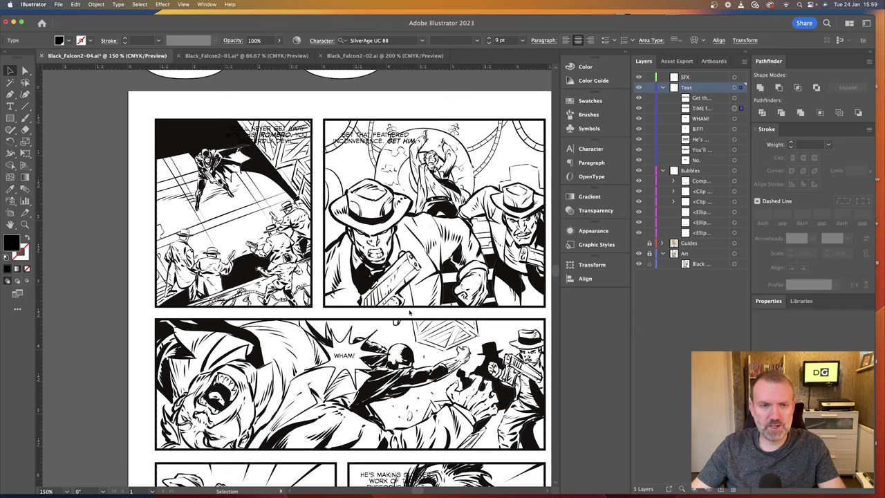
pyautogui.click(287, 140)
pyautogui.moveTo(274, 162); pyautogui.dragTo(237, 248)
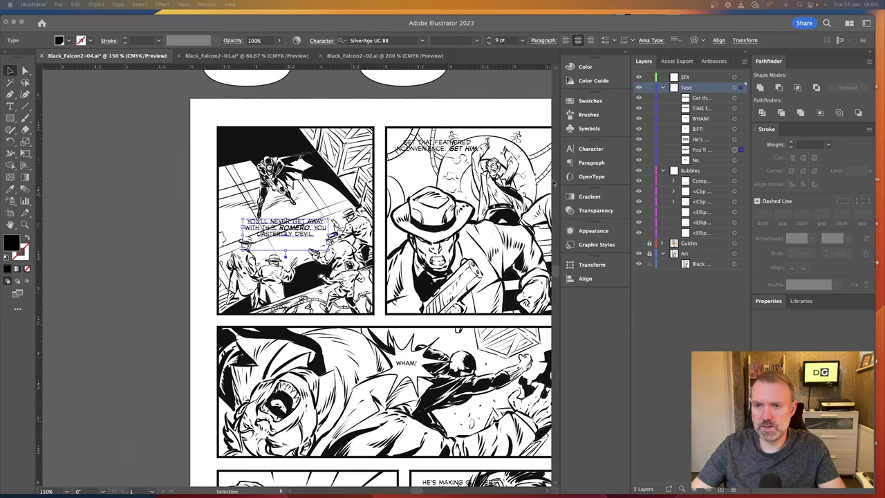
# Unlock the Art layer, set the artwork's opacity to 49%, and lock the layer again.
pyautogui.click(648, 255)
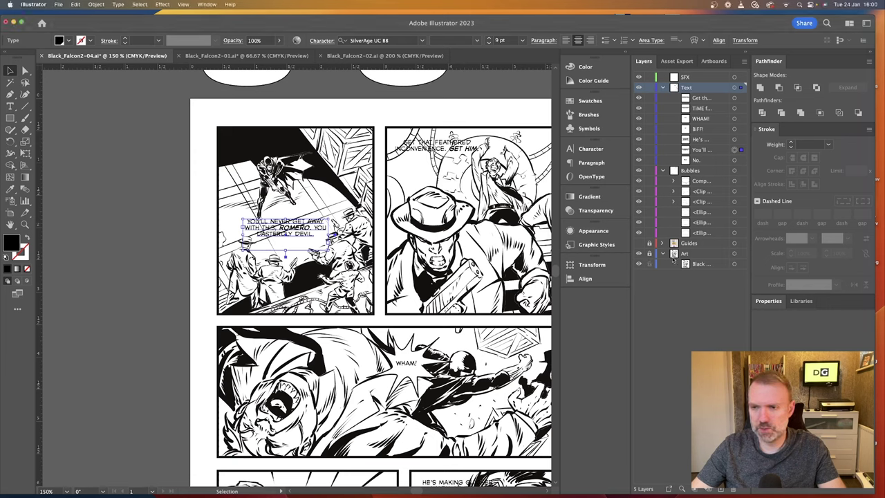
pyautogui.click(648, 254)
pyautogui.click(734, 254)
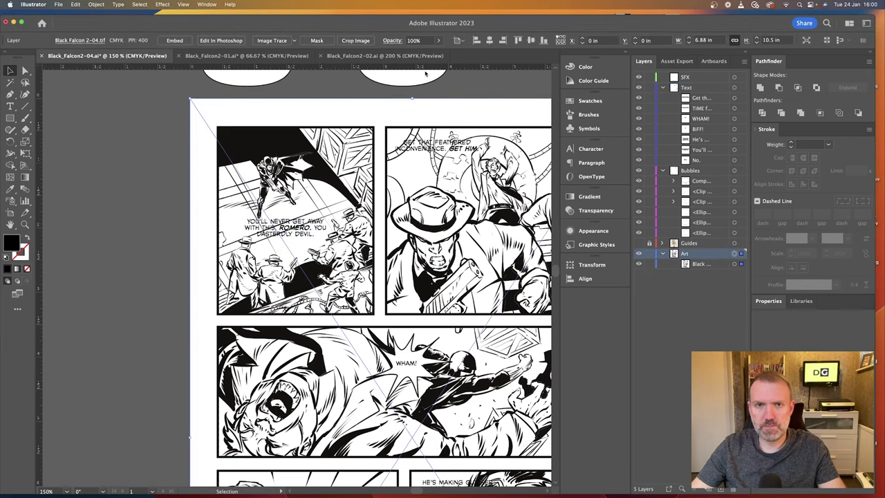
pyautogui.click(439, 41)
pyautogui.moveTo(422, 54); pyautogui.dragTo(418, 54)
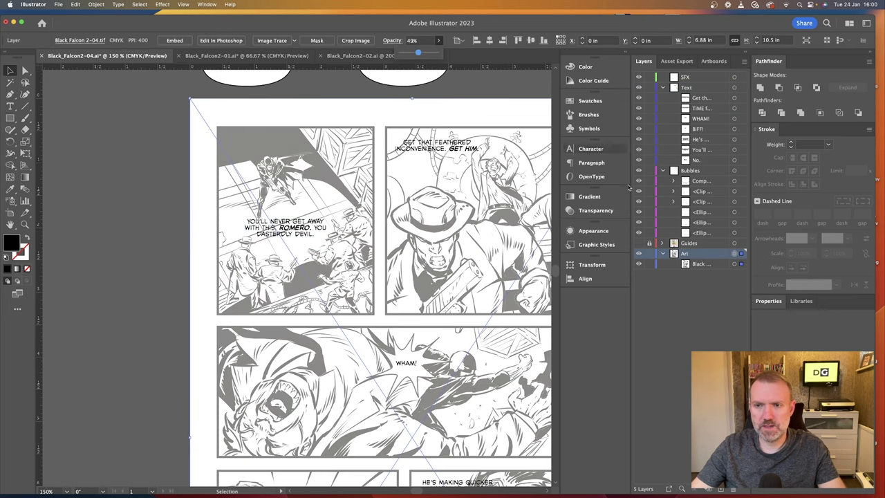
pyautogui.click(648, 255)
# Move the "You'll never get away with this" text to the dark area above Black Falcon's head in panel 1 and deselect it.
pyautogui.moveTo(283, 228); pyautogui.dragTo(258, 141)
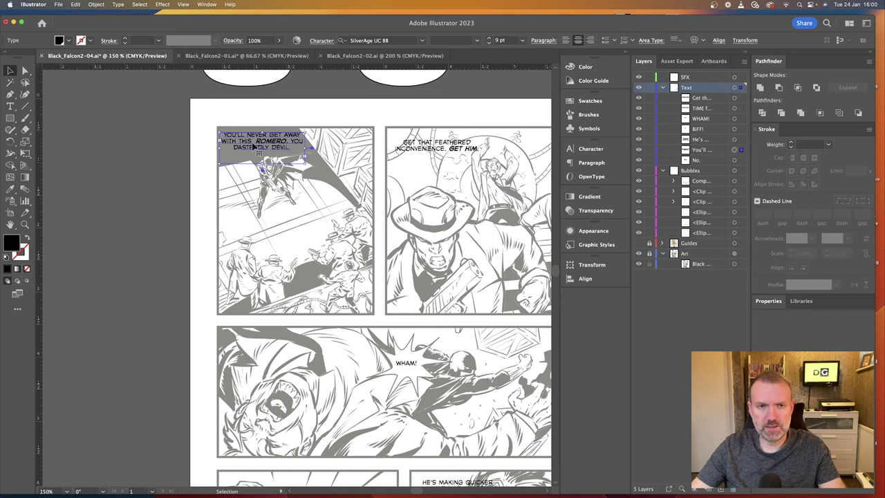
pyautogui.moveTo(253, 143); pyautogui.dragTo(256, 142)
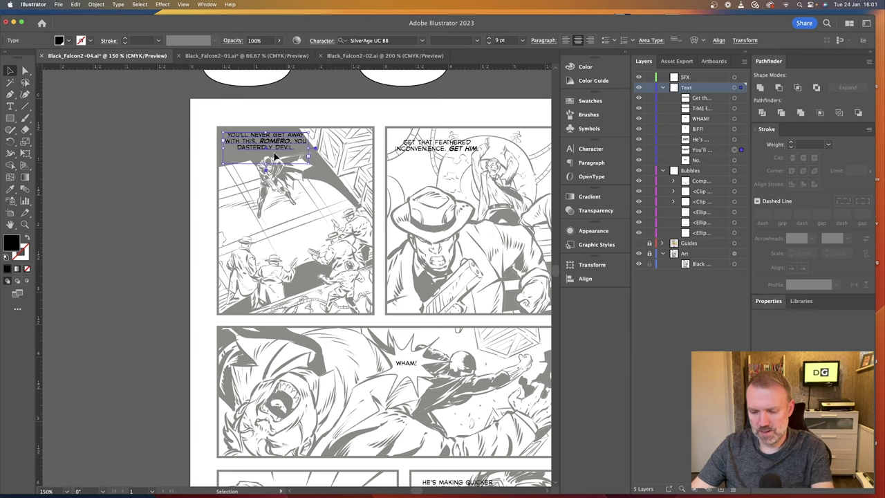
pyautogui.press('super+shift+a')
# Set the word "NEVER" in the panel 1 dialogue to Bold Italic.
pyautogui.press('super+equal')
pyautogui.press('super+equal')
pyautogui.press('super+equal')
pyautogui.scroll(1, 255, 153)
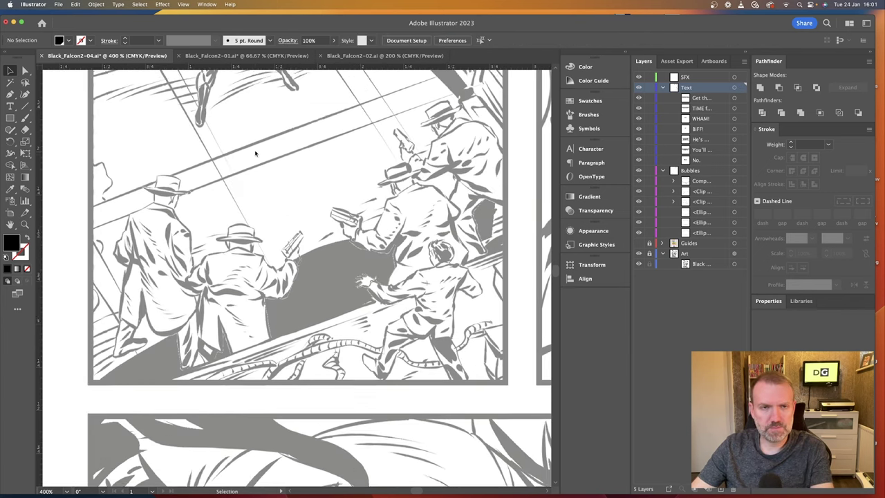
pyautogui.scroll(8, 255, 153)
pyautogui.doubleClick(275, 164)
pyautogui.moveTo(232, 163); pyautogui.dragTo(178, 163)
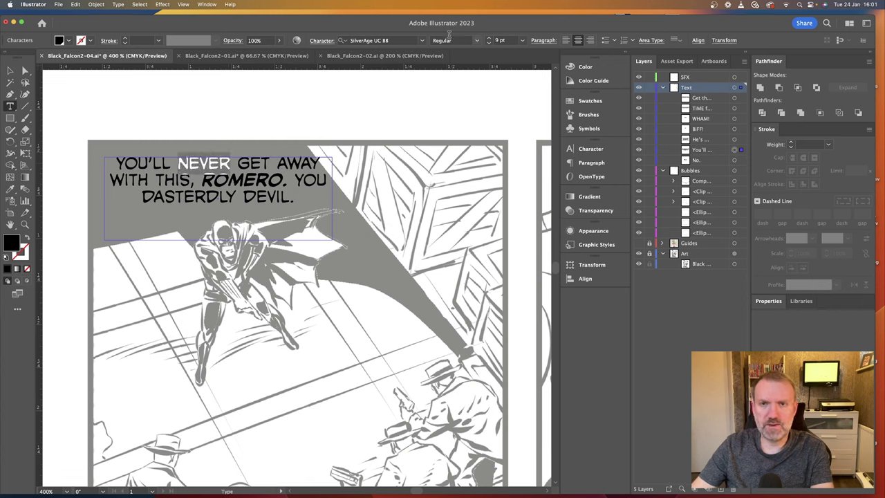
pyautogui.click(477, 40)
pyautogui.click(458, 74)
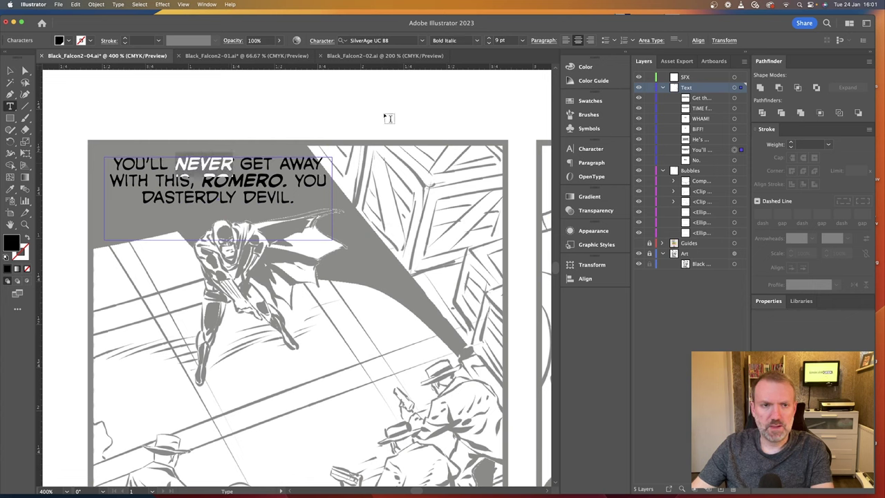
pyautogui.click(197, 172)
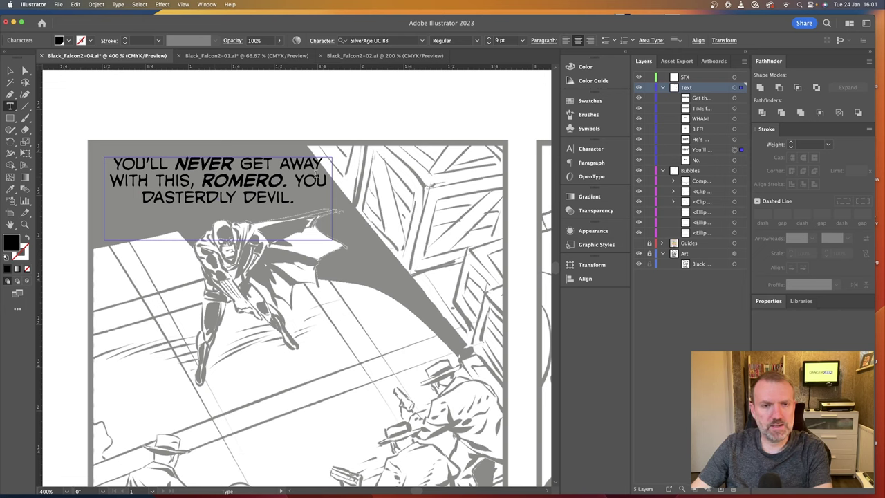
# Widen the panel 1 dialogue's text frame slightly.
pyautogui.click(10, 70)
pyautogui.click(239, 181)
pyautogui.moveTo(333, 199)
pyautogui.mouseDown()
pyautogui.moveTo(272, 198)
pyautogui.moveTo(337, 197)
pyautogui.mouseUp()
# Try line breaks before "YOU" and before "AWAY" in the panel 1 dialogue.
pyautogui.doubleClick(298, 184)
pyautogui.press('BackSpace')
pyautogui.press('Return')
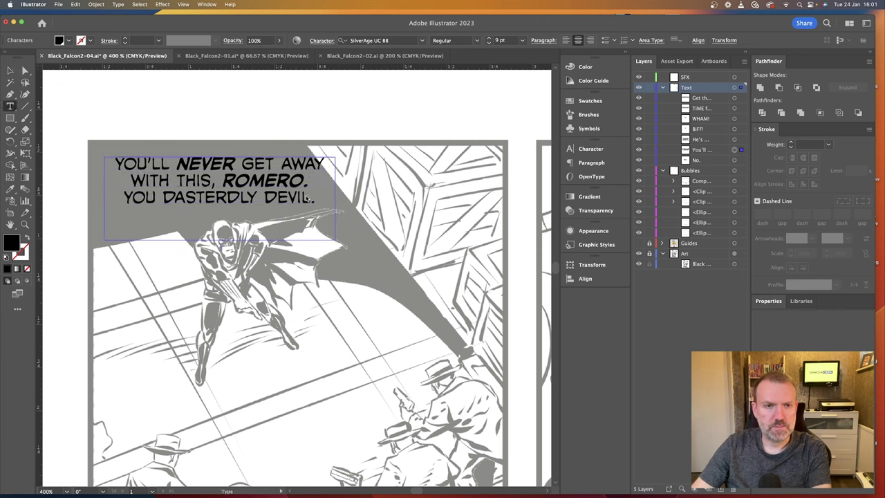
pyautogui.click(280, 166)
pyautogui.press('Return')
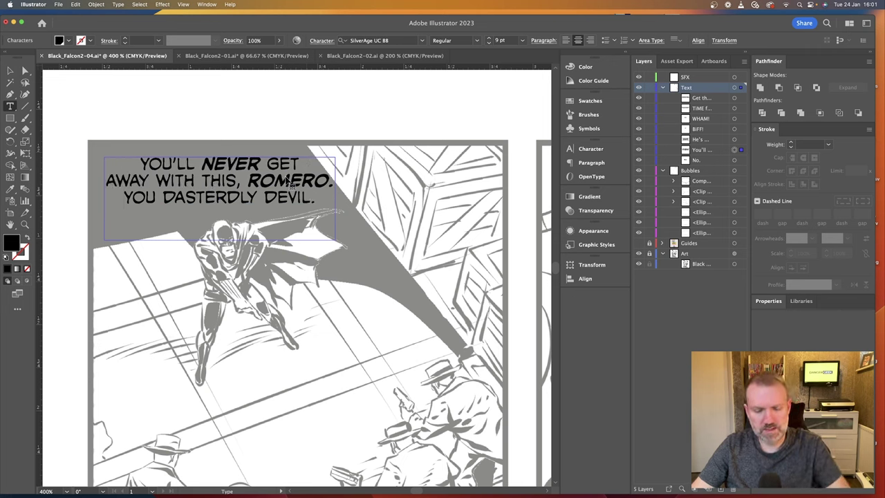
# Undo the two line breaks in the panel 1 dialogue and deselect the text.
pyautogui.press('Escape')
pyautogui.press('super+z')
pyautogui.press('super+z')
pyautogui.keyDown('super'); pyautogui.click(371, 206); pyautogui.keyUp('super')
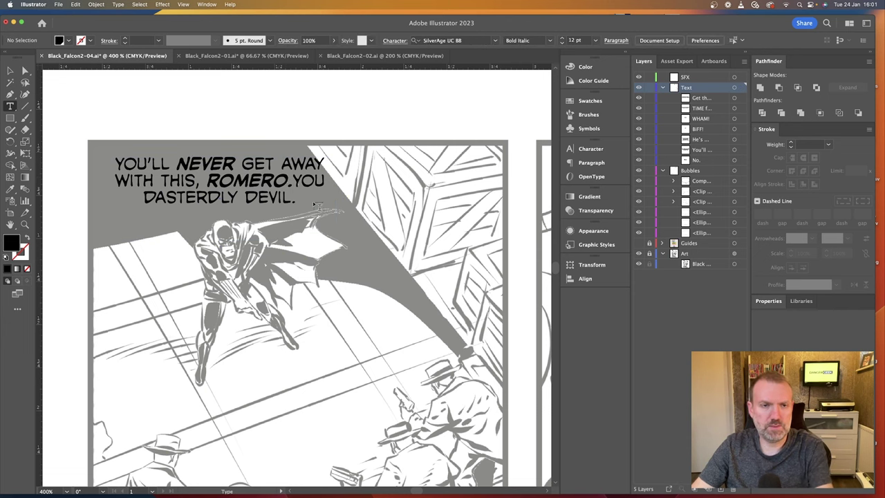
# Move the panel 1 dialogue text tight into the panel's upper-left corner.
pyautogui.press('v')
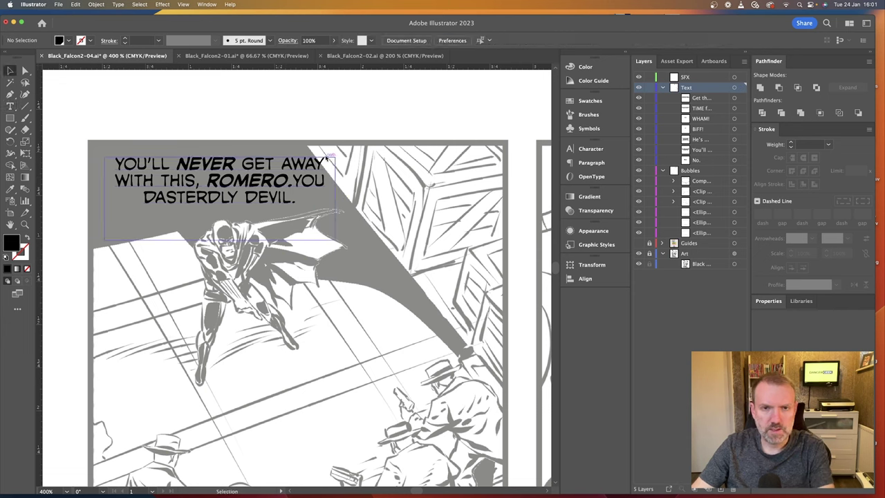
pyautogui.moveTo(315, 177); pyautogui.dragTo(247, 178)
pyautogui.press('Left')
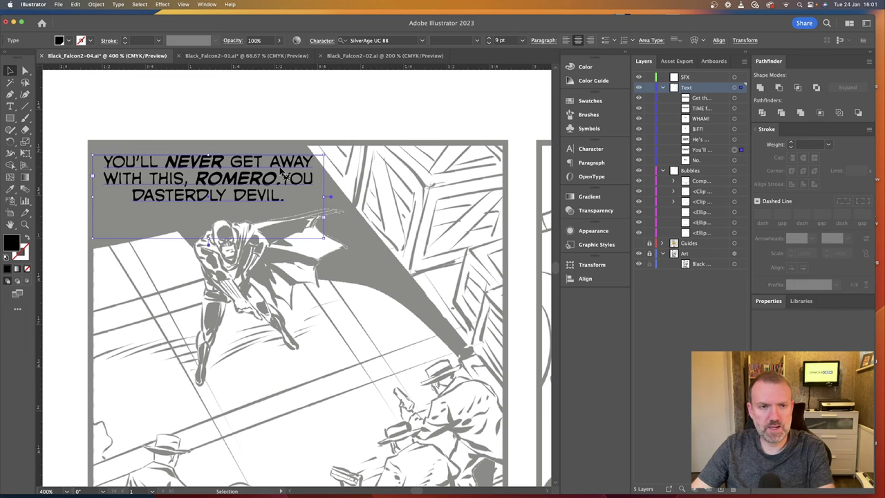
# Check the finished balloon in Black_Falcon2-02.ai, and on page 4 draw an ellipse about 1.12 by 0.47 in over panel 1's Black Falcon figure.
pyautogui.click(385, 55)
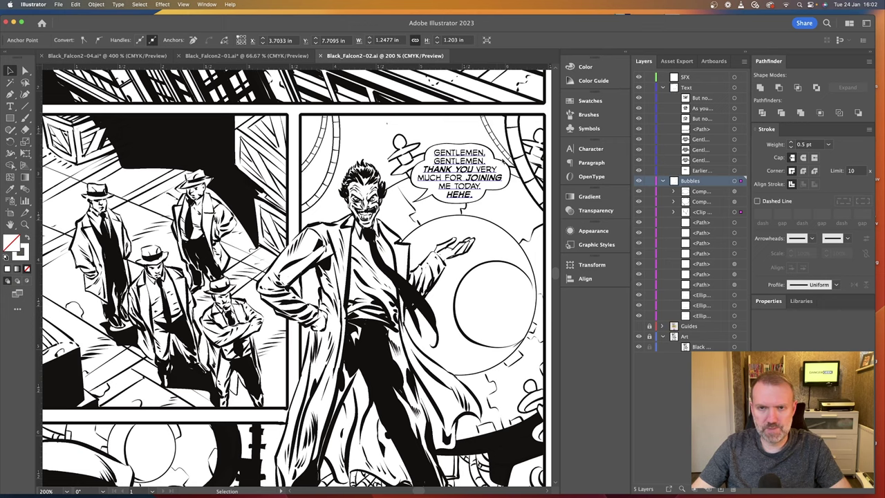
pyautogui.click(102, 56)
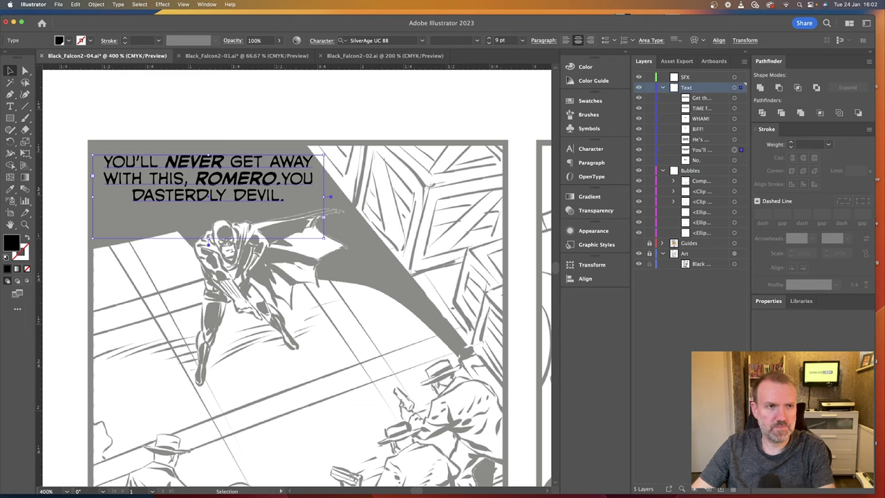
pyautogui.click(10, 117)
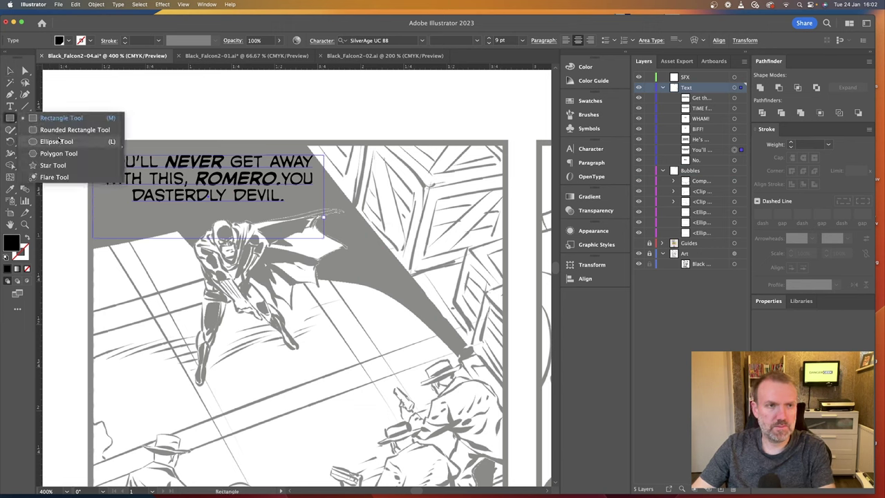
pyautogui.click(59, 142)
pyautogui.moveTo(139, 342); pyautogui.dragTo(332, 263)
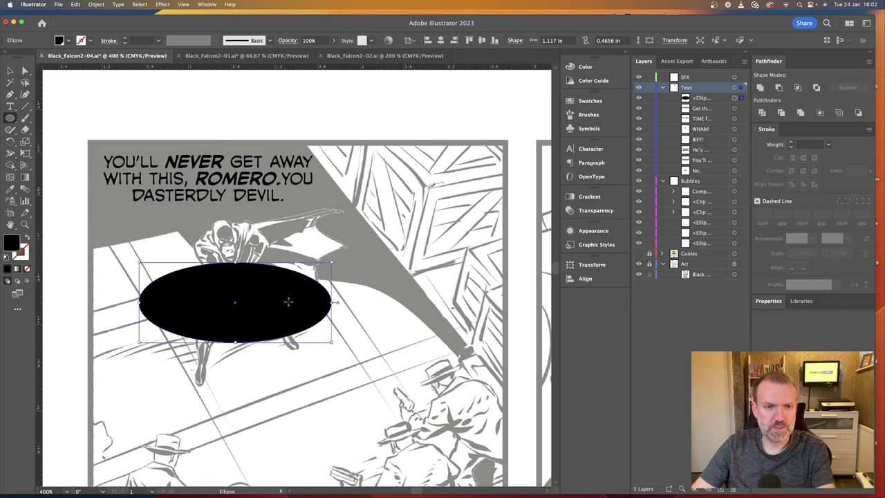
# Change the new ellipse's fill colour to white.
pyautogui.doubleClick(11, 247)
pyautogui.moveTo(559, 322); pyautogui.dragTo(491, 230)
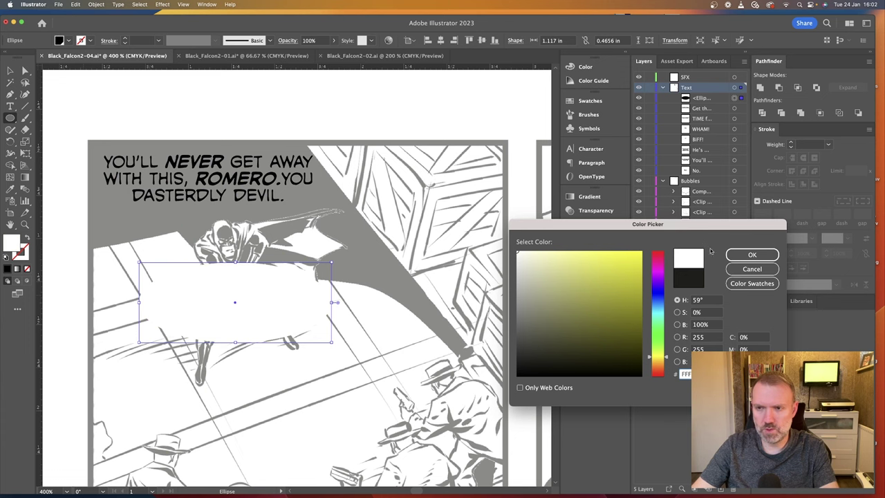
pyautogui.click(739, 255)
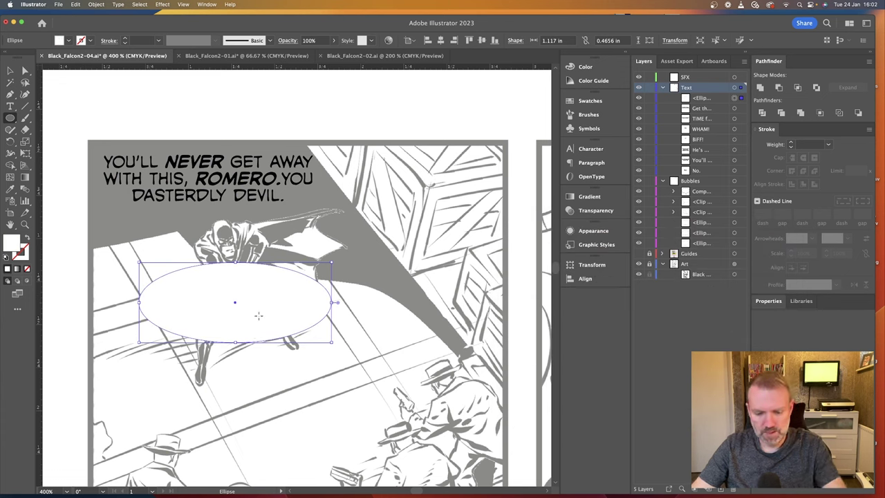
# Position the white ellipse over the panel 1 dialogue and transfer it to the Bubbles layer so it sits behind the text.
pyautogui.press('v')
pyautogui.moveTo(270, 322); pyautogui.dragTo(248, 206)
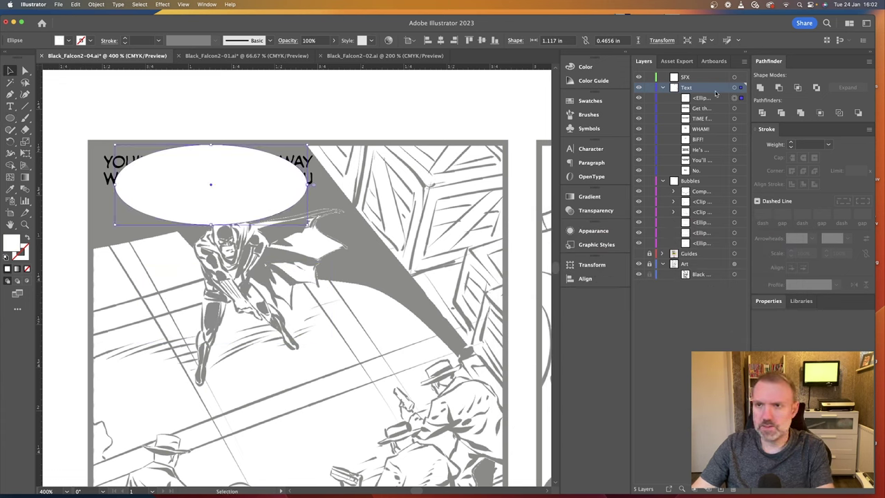
pyautogui.moveTo(715, 93); pyautogui.dragTo(703, 184)
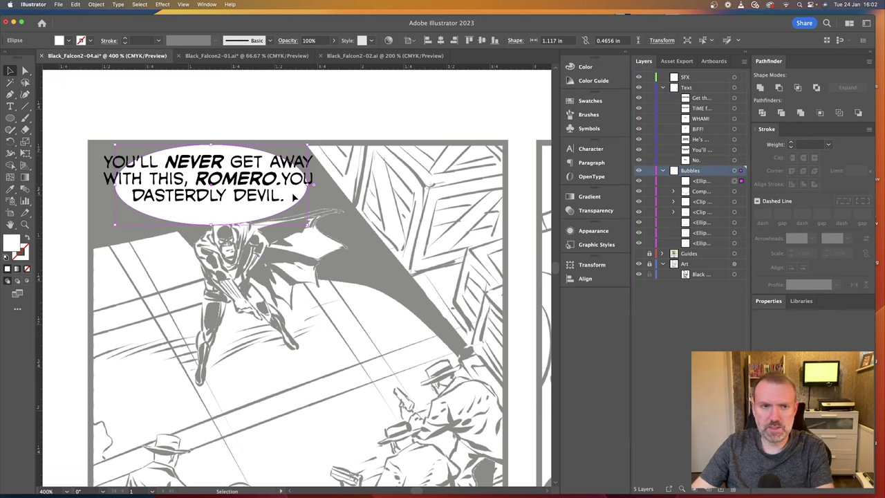
# Lock the Text layer and pull the ellipse's two side anchor points inward to make a blunter shape about 0.84 in wide.
pyautogui.click(25, 71)
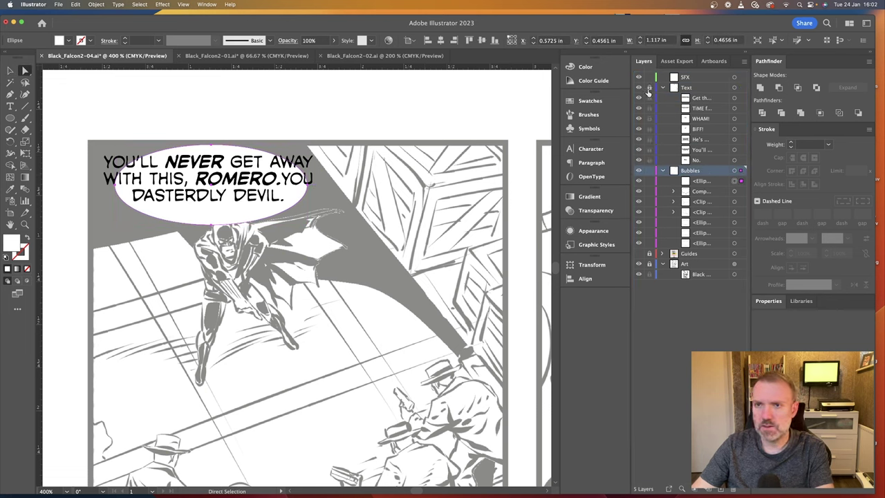
pyautogui.click(309, 187)
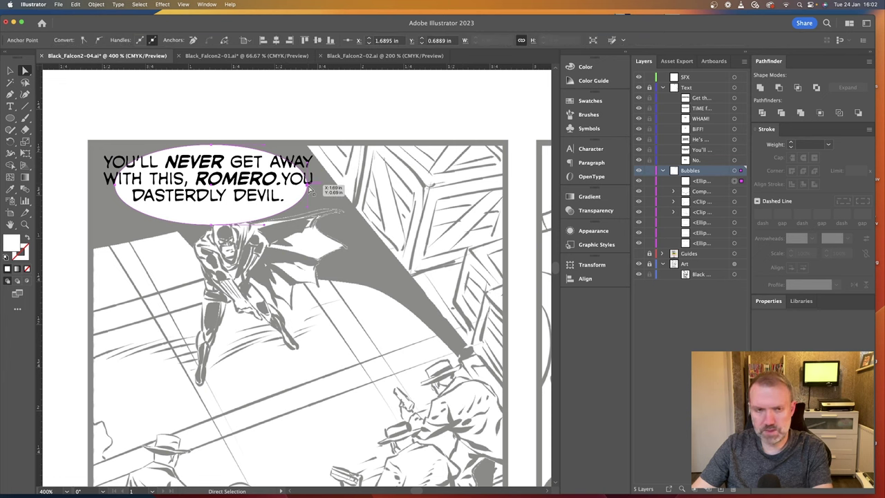
pyautogui.click(114, 184)
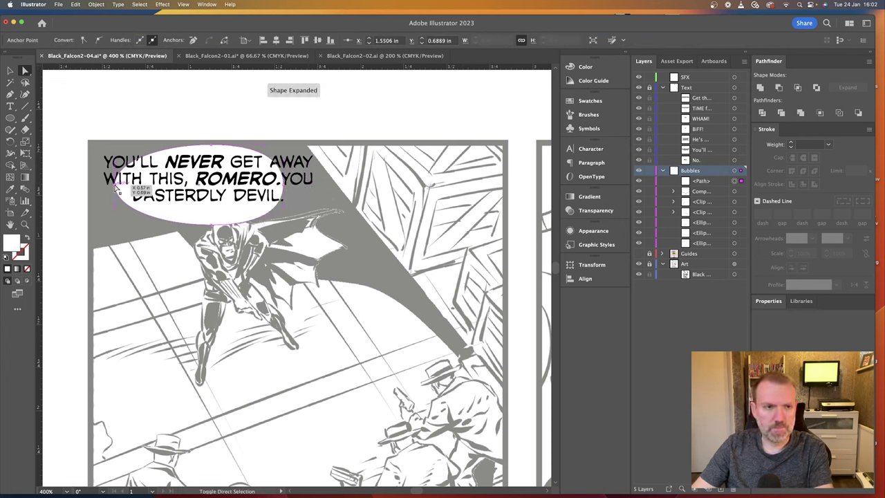
# Move the balloon shape behind "GET AWAY" and scale it down to about 0.60 by 0.33 in.
pyautogui.click(11, 71)
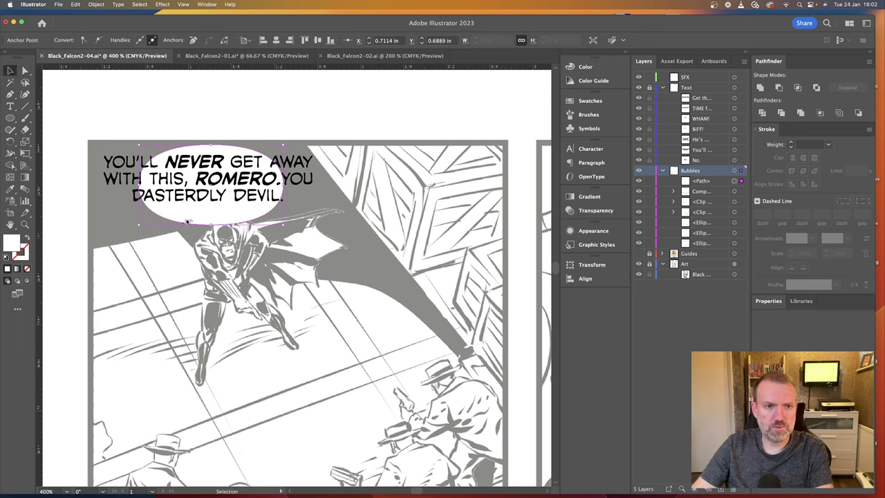
pyautogui.moveTo(188, 219); pyautogui.dragTo(162, 221)
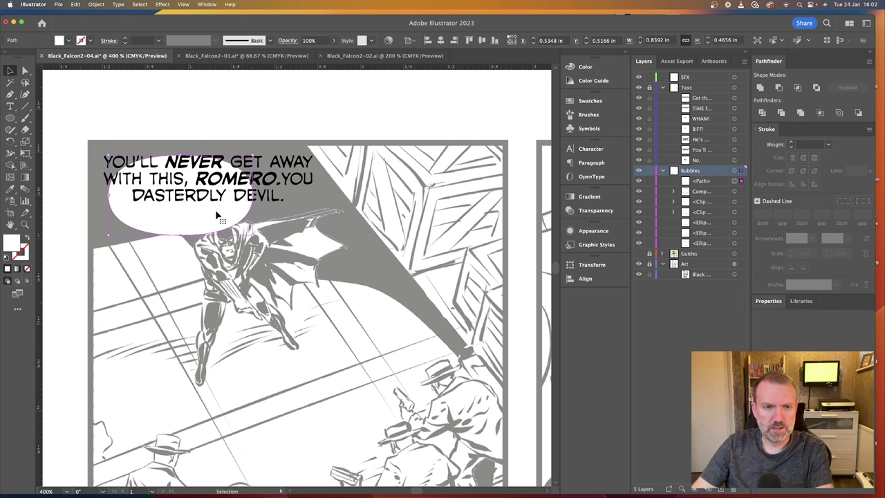
pyautogui.moveTo(214, 216); pyautogui.dragTo(321, 195)
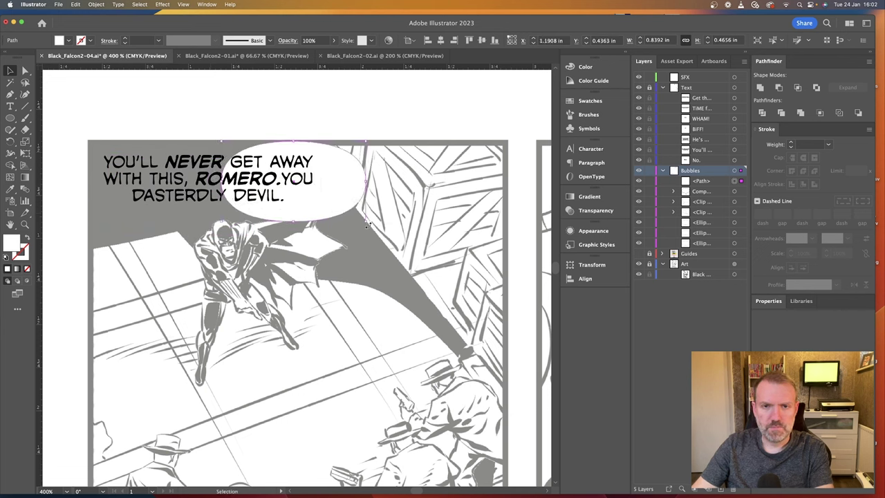
pyautogui.moveTo(367, 223); pyautogui.dragTo(325, 199)
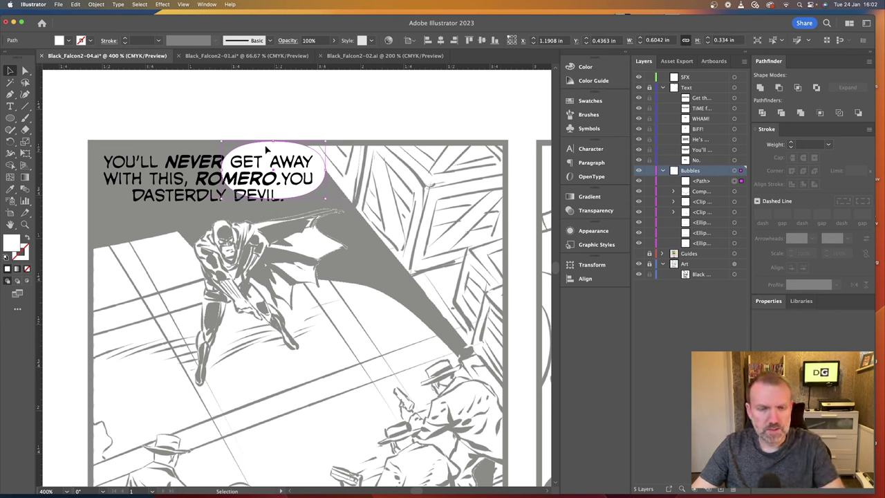
# Duplicate the balloon shape twice, placing a copy about 0.98 in wide behind the middle of the dialogue and one about 0.59 in wide behind its left end.
pyautogui.moveTo(264, 151); pyautogui.dragTo(271, 199)
pyautogui.moveTo(211, 184); pyautogui.dragTo(143, 180)
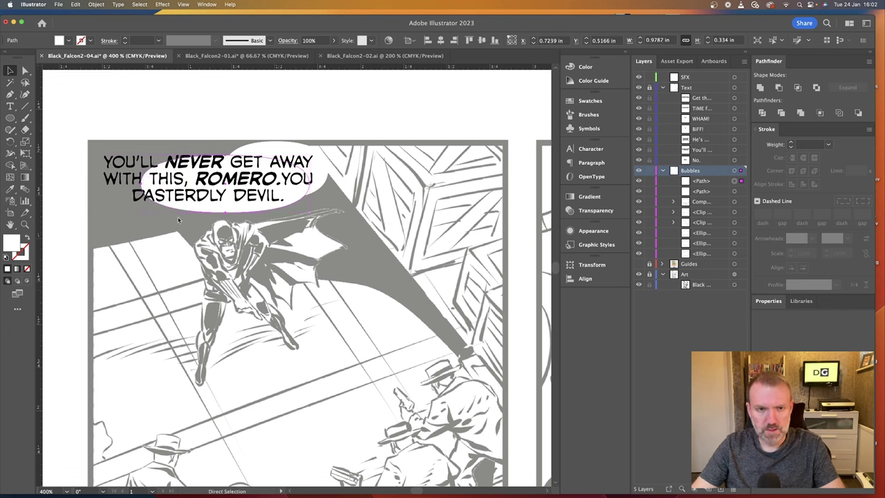
pyautogui.press('super+v')
pyautogui.moveTo(344, 284); pyautogui.dragTo(166, 220)
pyautogui.moveTo(249, 220); pyautogui.dragTo(185, 181)
pyautogui.moveTo(95, 188); pyautogui.dragTo(100, 196)
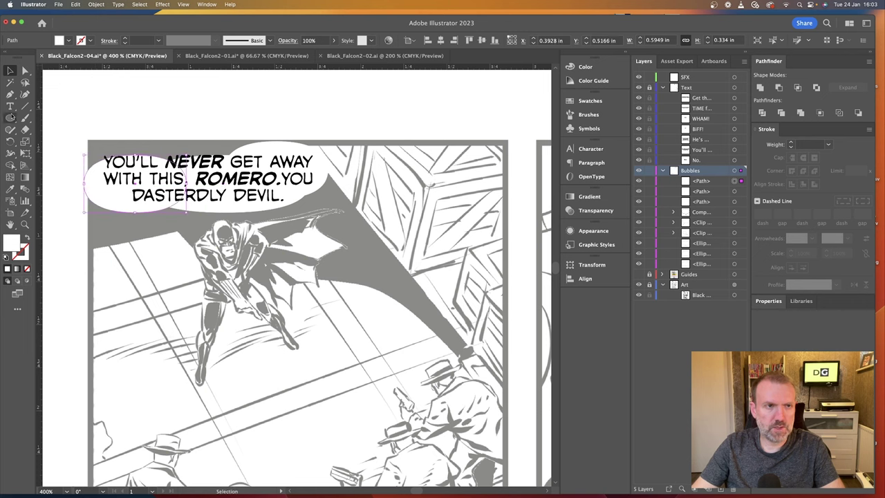
# Draw an ellipse about 1.27 by 0.39 in over the upper-left part of the dialogue, extending past the panel border.
pyautogui.click(10, 117)
pyautogui.moveTo(275, 124); pyautogui.dragTo(56, 188)
pyautogui.click(10, 69)
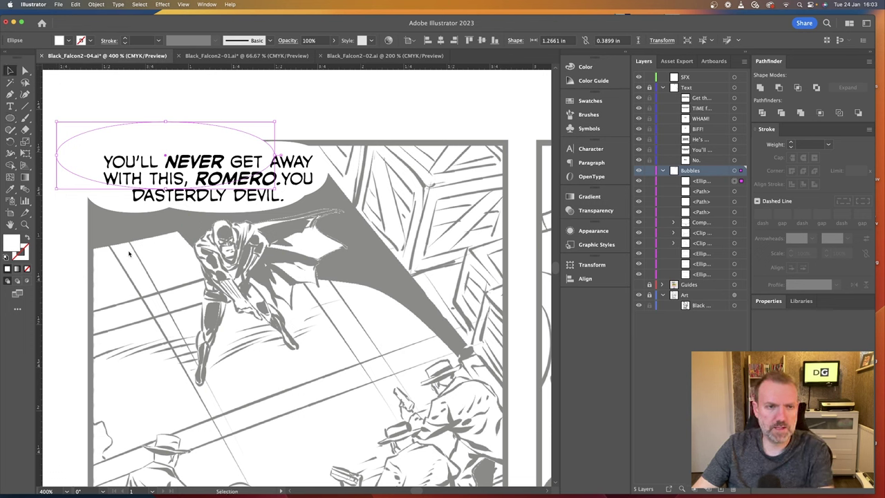
# Select the four overlapping balloon shapes in panel 1 and unite them into a compound shape.
pyautogui.click(134, 213)
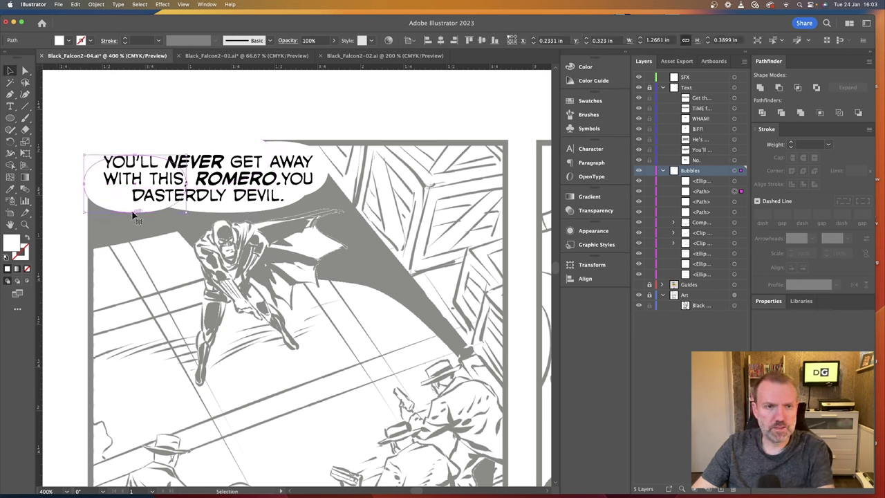
pyautogui.click(163, 132)
pyautogui.keyDown('shift'); pyautogui.click(294, 145); pyautogui.keyUp('shift')
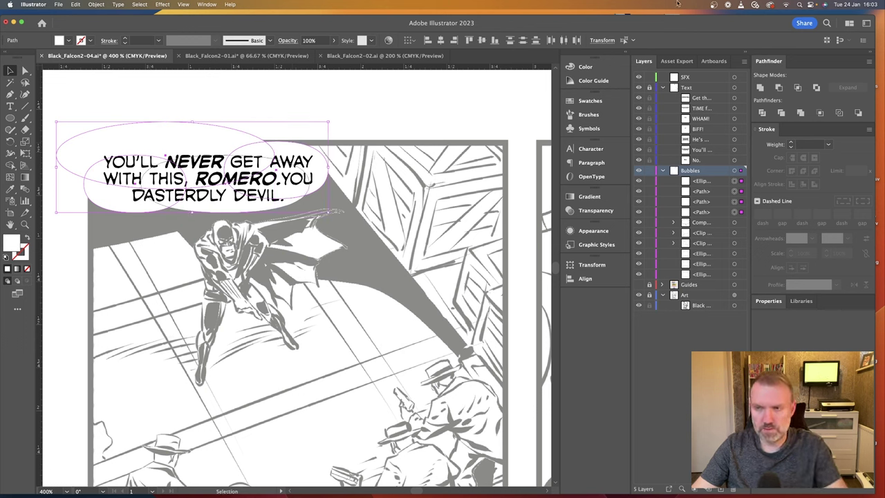
pyautogui.keyDown('alt'); pyautogui.click(760, 87); pyautogui.keyUp('alt')
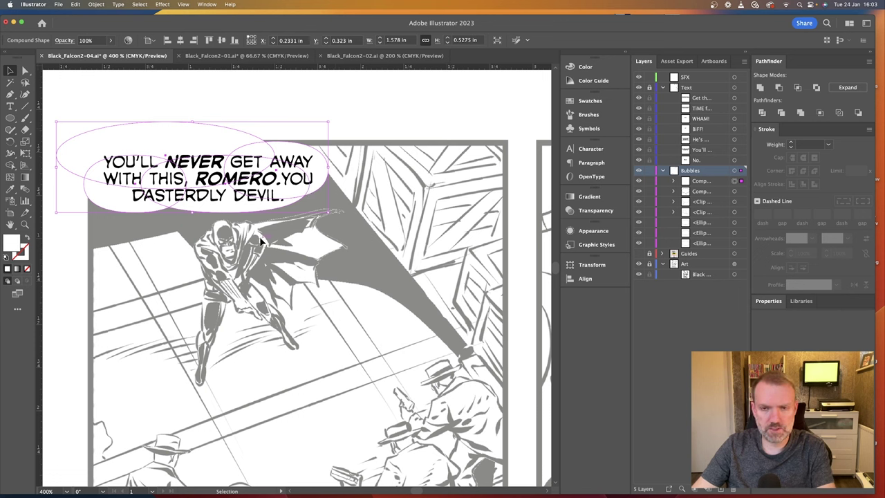
# Draw a closed, curved and pointed tail with the Pen tool from the balloon's lower edge towards the hero's head in panel 1.
pyautogui.click(356, 292)
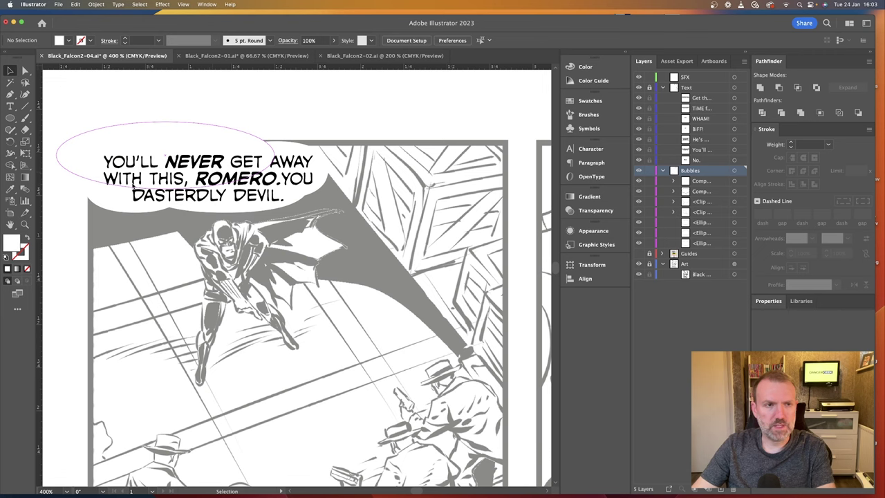
pyautogui.press('p')
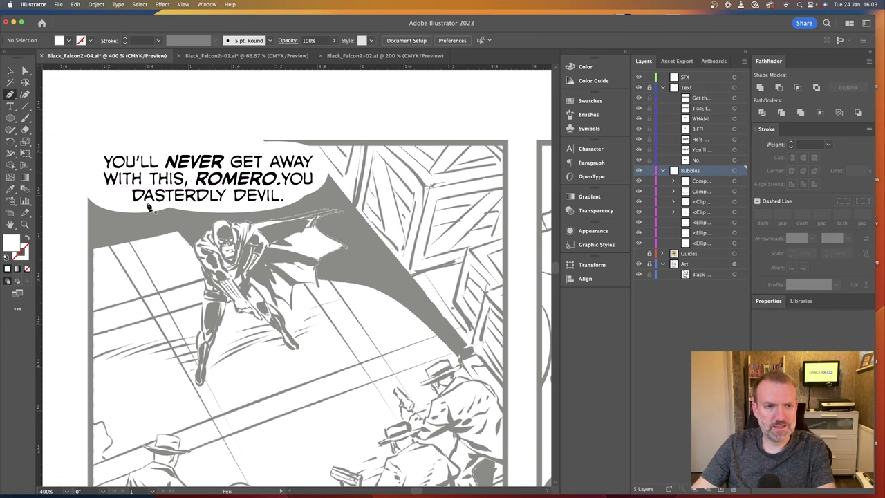
pyautogui.click(197, 227)
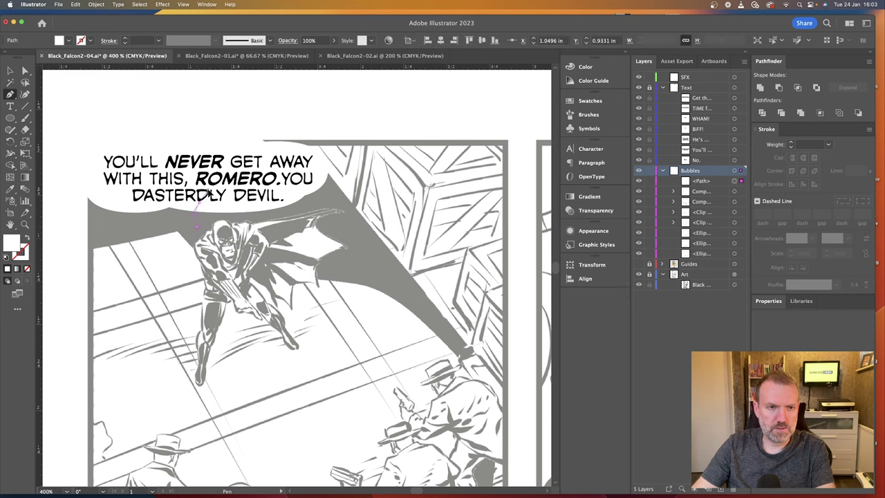
pyautogui.moveTo(206, 196); pyautogui.dragTo(206, 195)
pyautogui.click(187, 199)
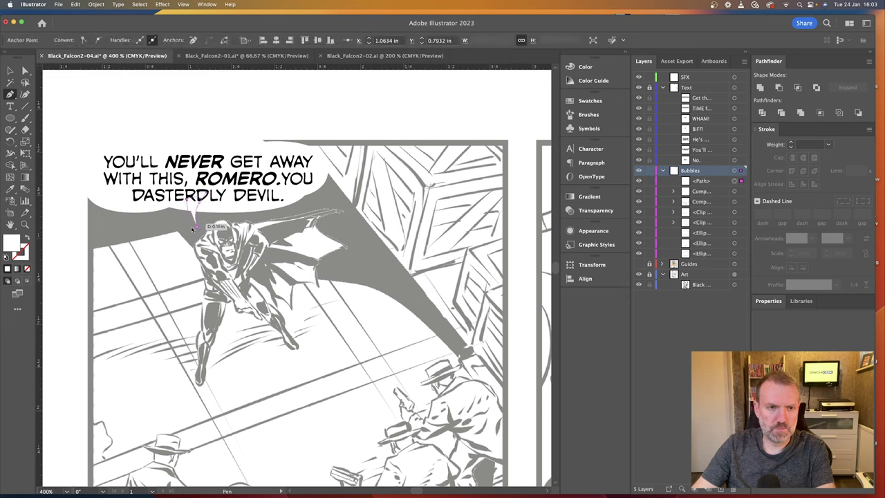
pyautogui.moveTo(197, 228); pyautogui.dragTo(208, 241)
# Move the tail path into the topmost compound shape of the Bubbles layer so it merges with the balloon.
pyautogui.click(10, 69)
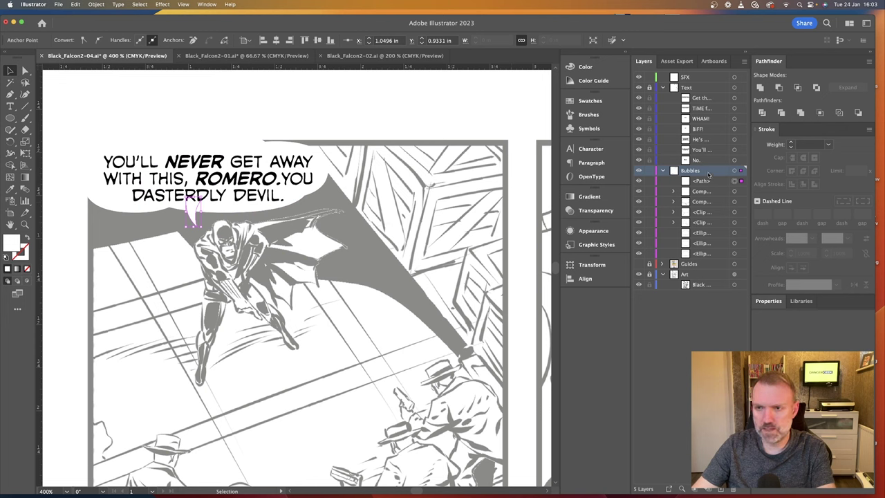
pyautogui.moveTo(706, 172); pyautogui.dragTo(703, 181)
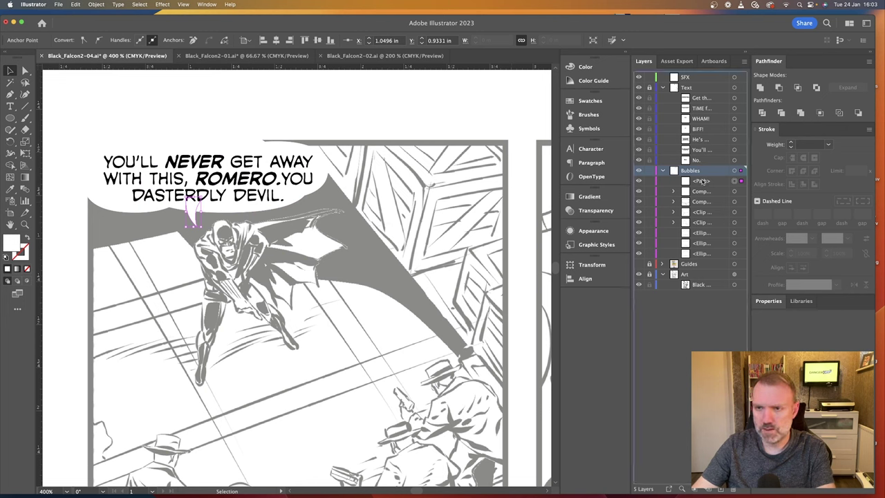
pyautogui.click(698, 181)
pyautogui.click(700, 191)
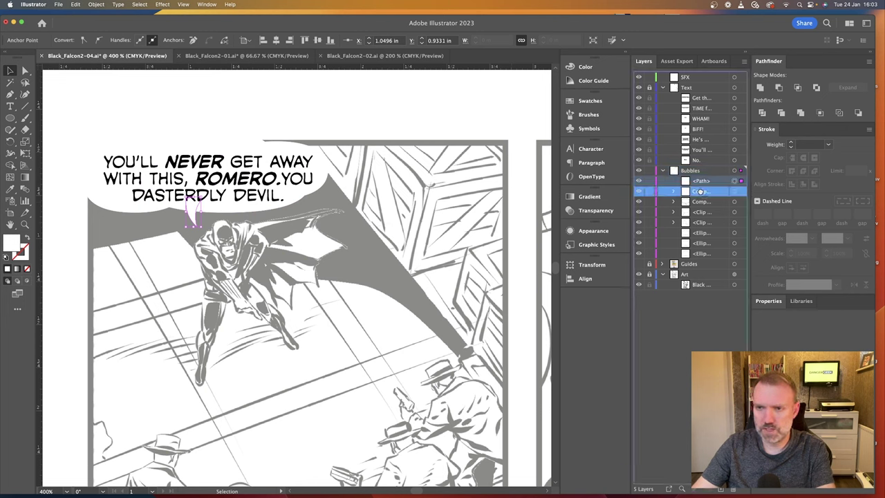
pyautogui.moveTo(700, 192); pyautogui.dragTo(701, 192)
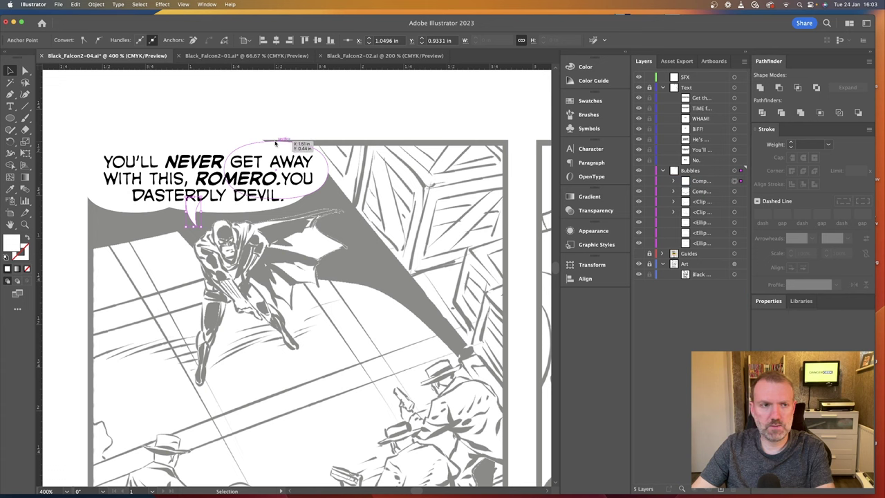
pyautogui.press('v')
# Outline the merged balloon with the 2 pt. Oval brush in near-black at a 0.5 pt stroke weight.
pyautogui.click(221, 125)
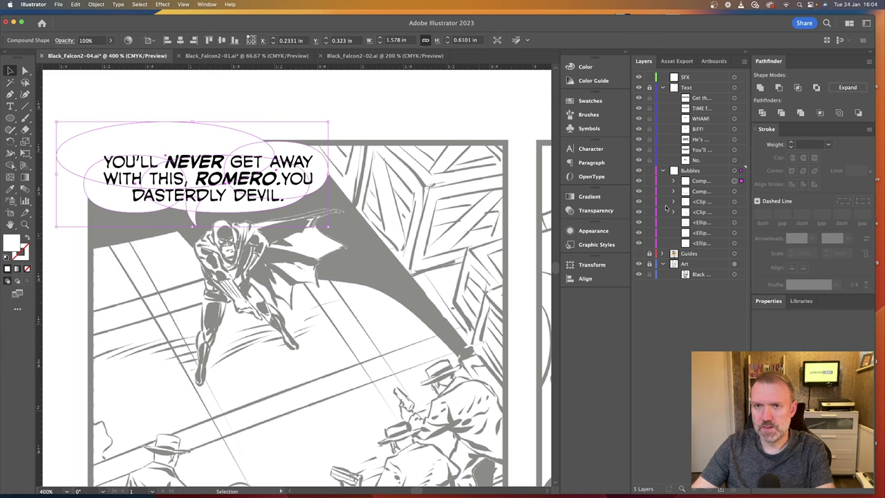
pyautogui.click(564, 119)
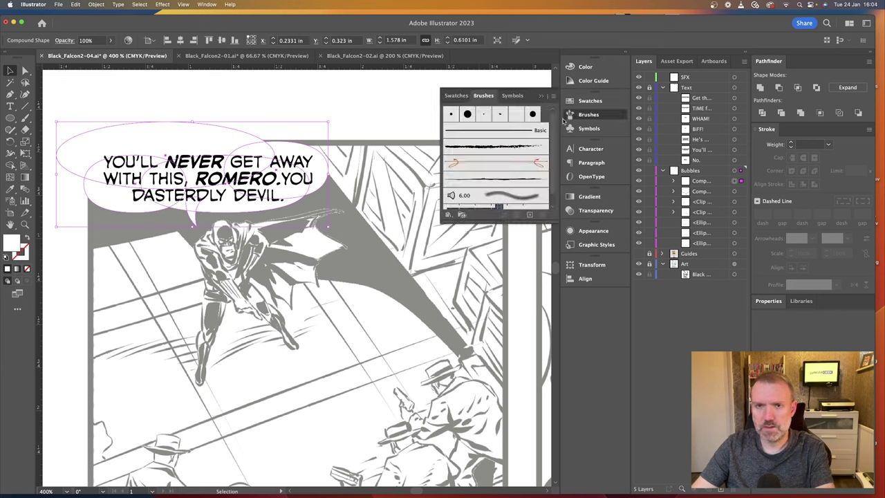
pyautogui.click(483, 114)
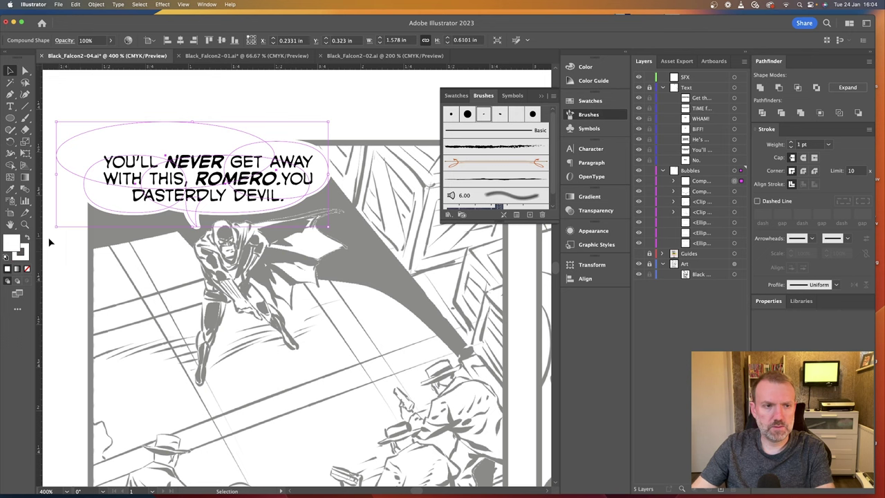
pyautogui.doubleClick(22, 249)
pyautogui.moveTo(568, 332); pyautogui.dragTo(569, 375)
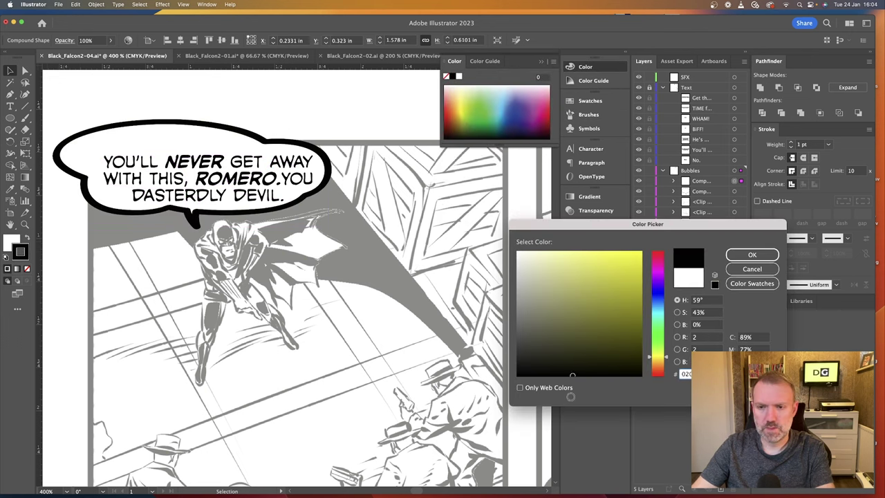
pyautogui.click(752, 255)
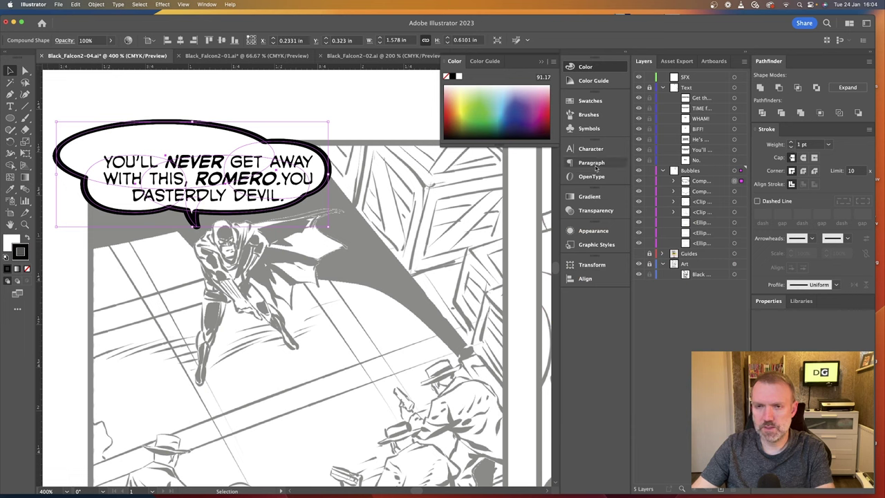
pyautogui.click(790, 147)
# Set the 2 pt. Oval calligraphic brush's size to 2 pt and apply the change to existing strokes.
pyautogui.click(589, 115)
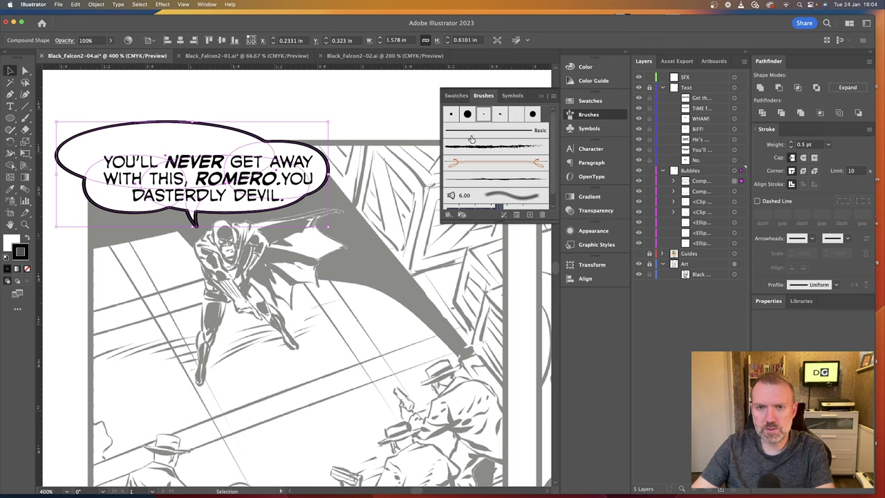
pyautogui.doubleClick(483, 115)
pyautogui.click(348, 195)
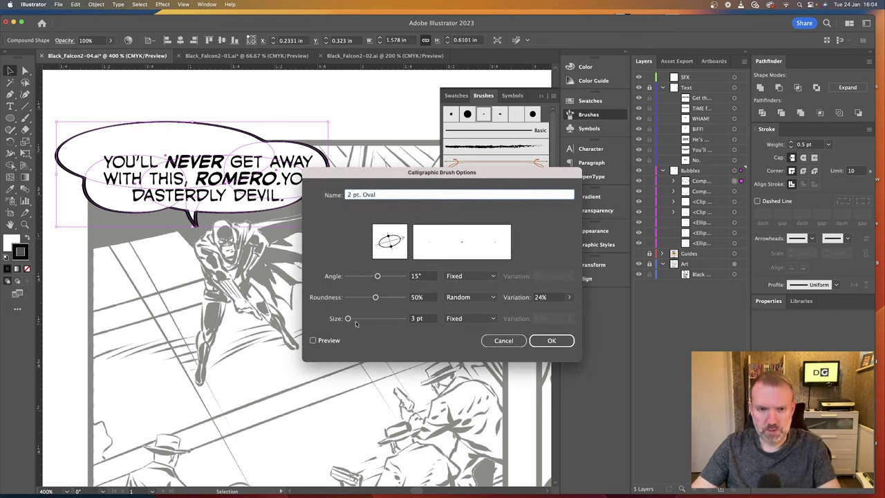
pyautogui.doubleClick(415, 321)
pyautogui.write('2')
pyautogui.click(551, 340)
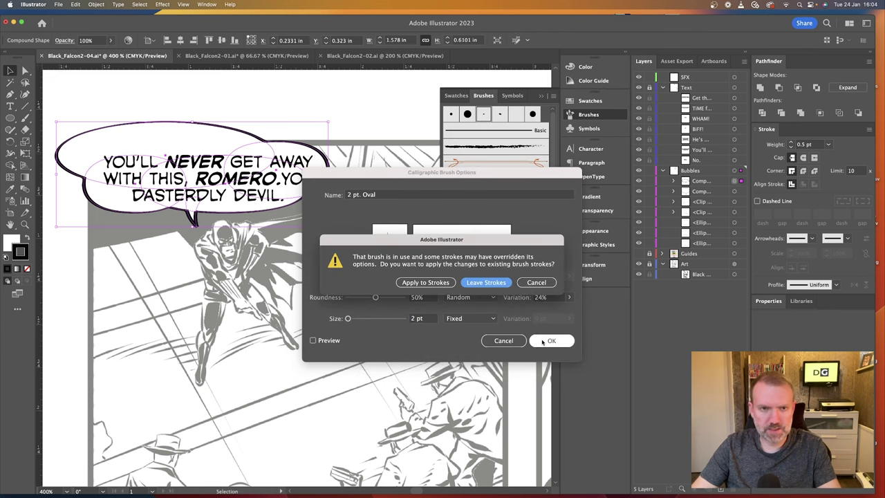
pyautogui.click(425, 282)
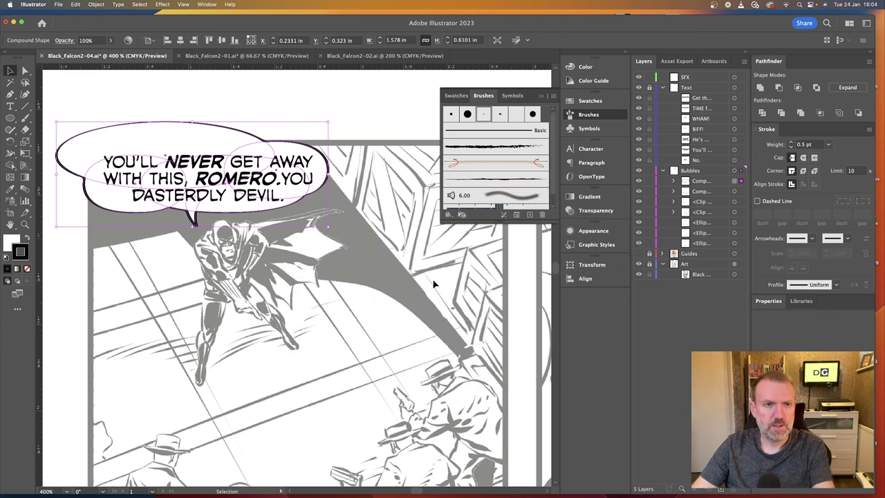
pyautogui.click(81, 183)
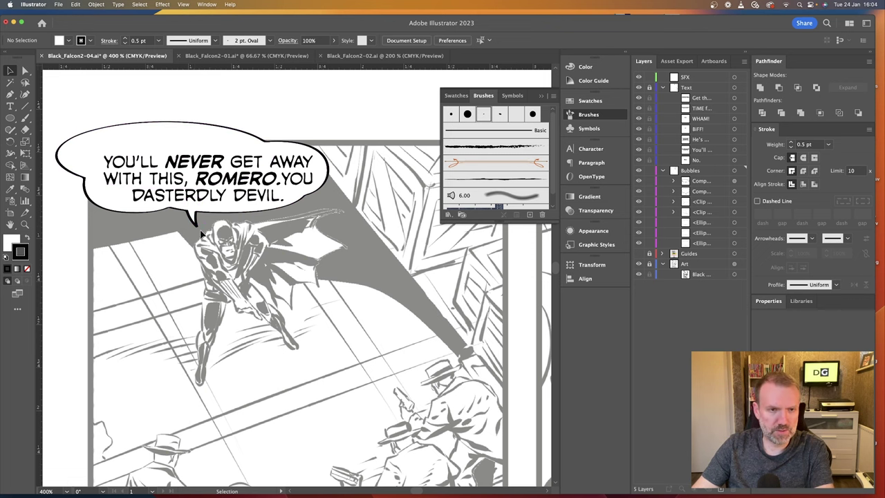
# Draw a rectangle about 1.52 by 0.70 in over the balloon, following the panel's inner left and top borders.
pyautogui.scroll(3, 233, 252)
pyautogui.hscroll(-3, 232, 253)
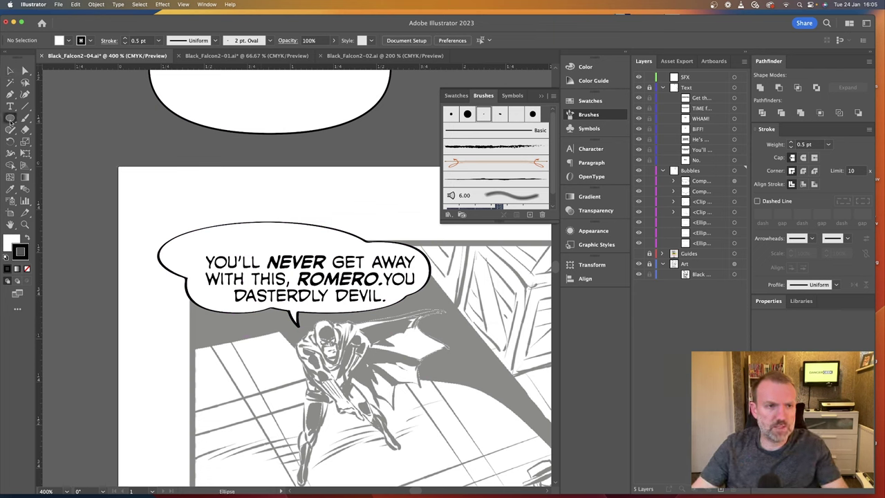
pyautogui.moveTo(14, 119); pyautogui.dragTo(63, 118)
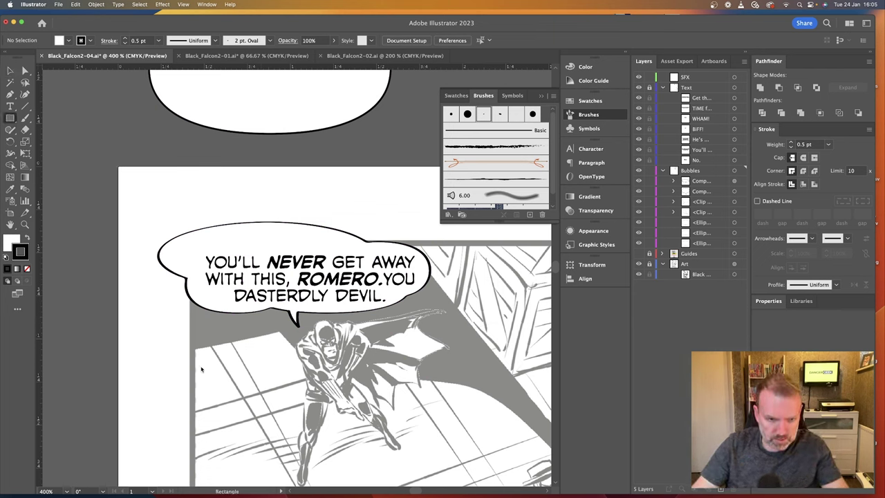
pyautogui.moveTo(195, 369); pyautogui.dragTo(457, 246)
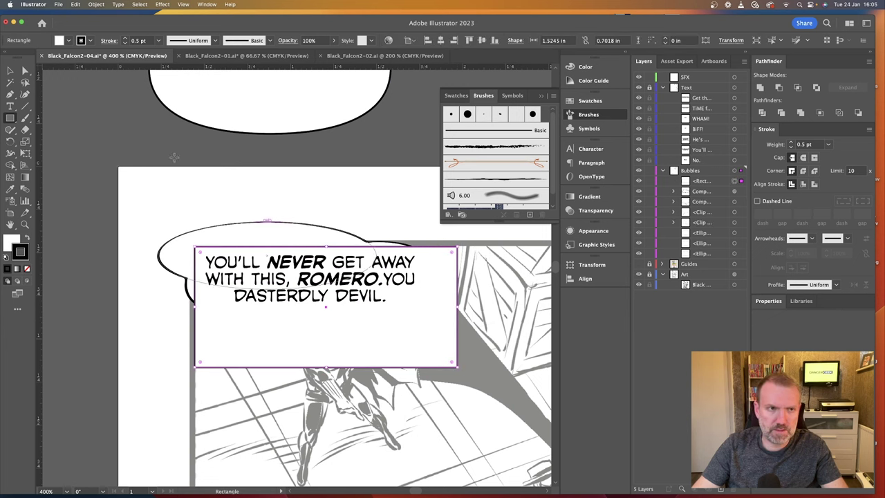
# Select the rectangle together with the balloon's compound shape and make a clipping mask that trims the balloon to the panel.
pyautogui.click(10, 70)
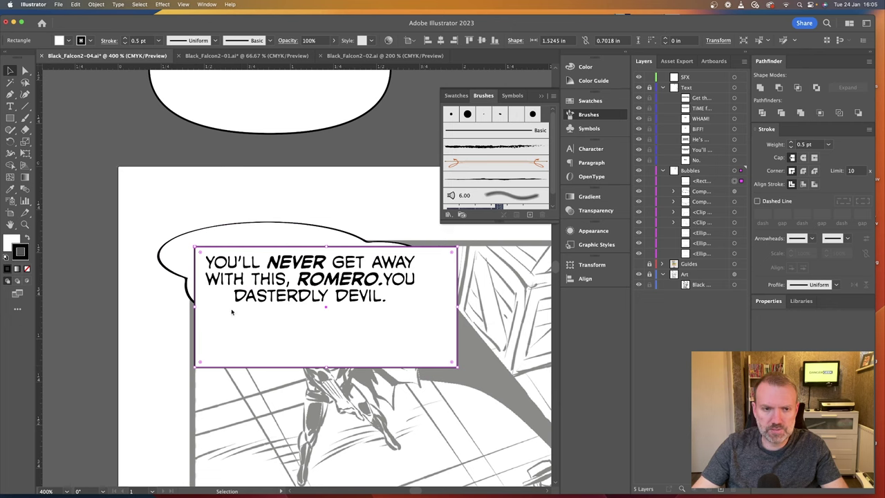
pyautogui.keyDown('shift'); pyautogui.click(734, 190); pyautogui.keyUp('shift')
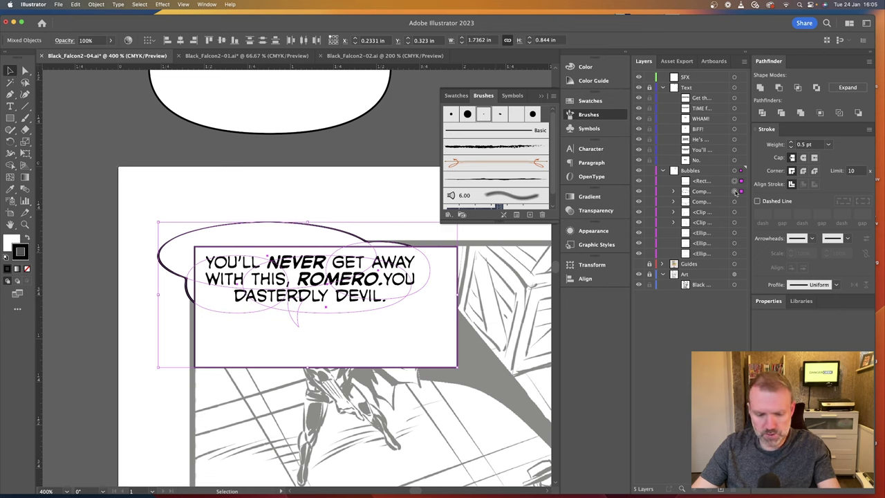
pyautogui.press('super+7')
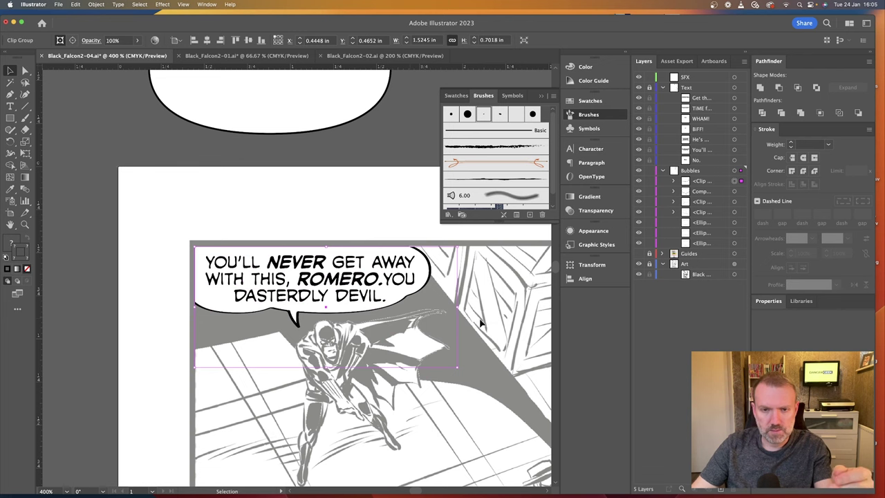
pyautogui.click(509, 321)
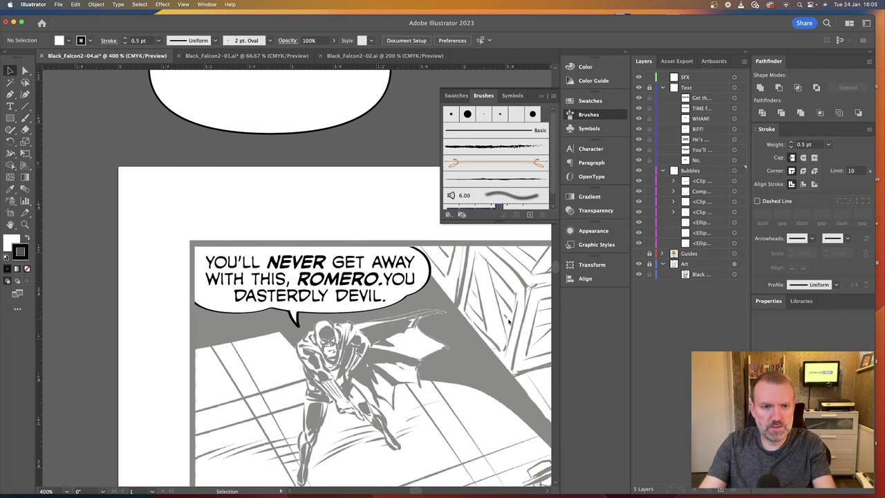
# Move the clipping rectangle's upper-right corner up to the panel border's inner edge, at about Y 0.4603 in.
pyautogui.press('super+equal')
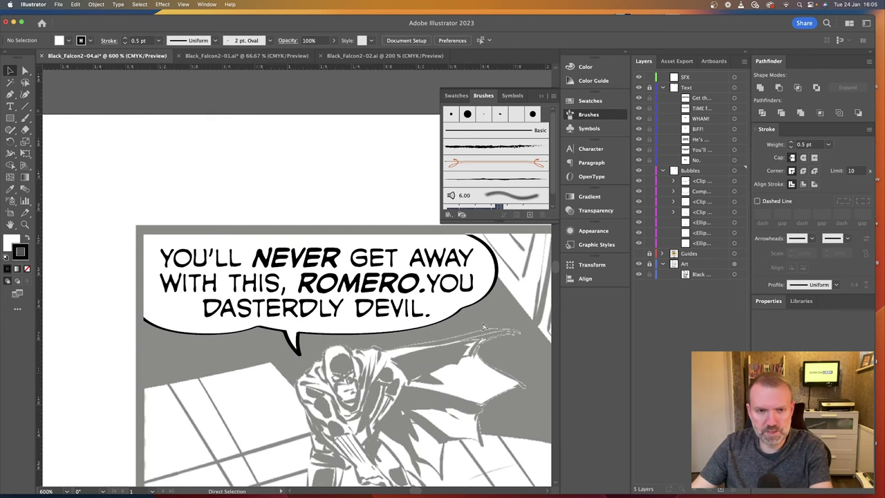
pyautogui.press('super+equal')
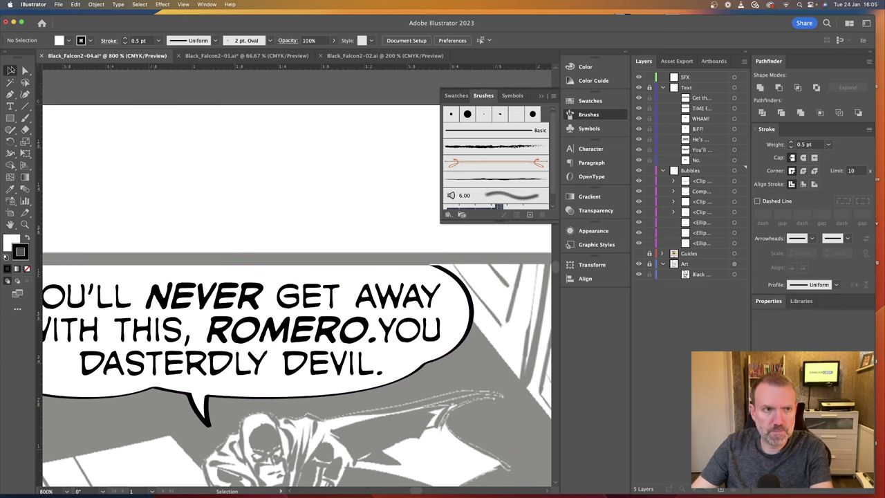
pyautogui.press('a')
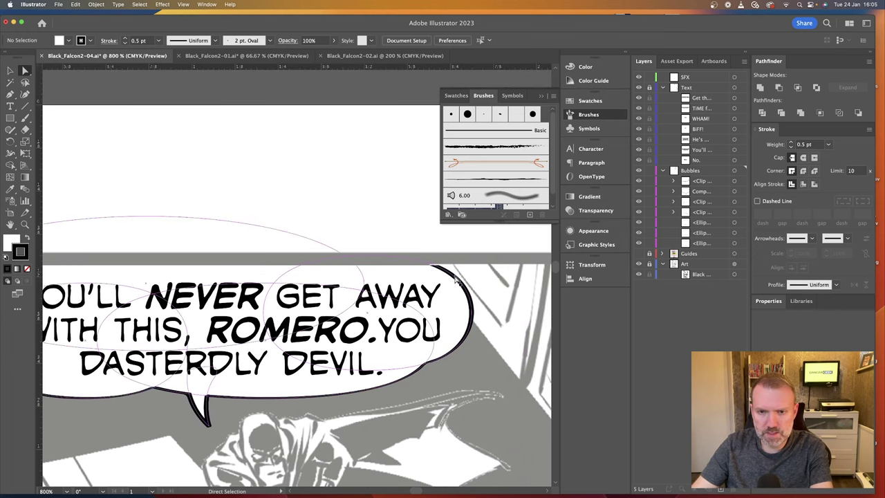
pyautogui.click(525, 266)
pyautogui.press('super+equal')
pyautogui.press('super+equal')
pyautogui.press('super+equal')
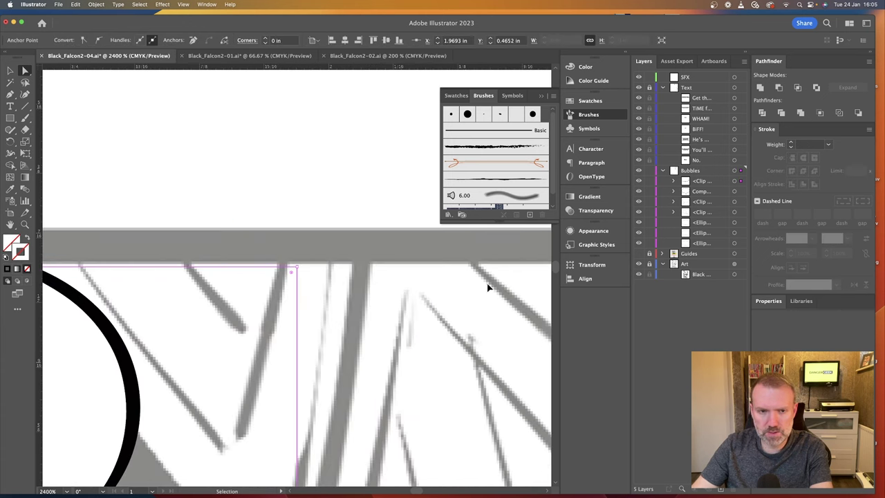
pyautogui.click(303, 272)
pyautogui.click(295, 266)
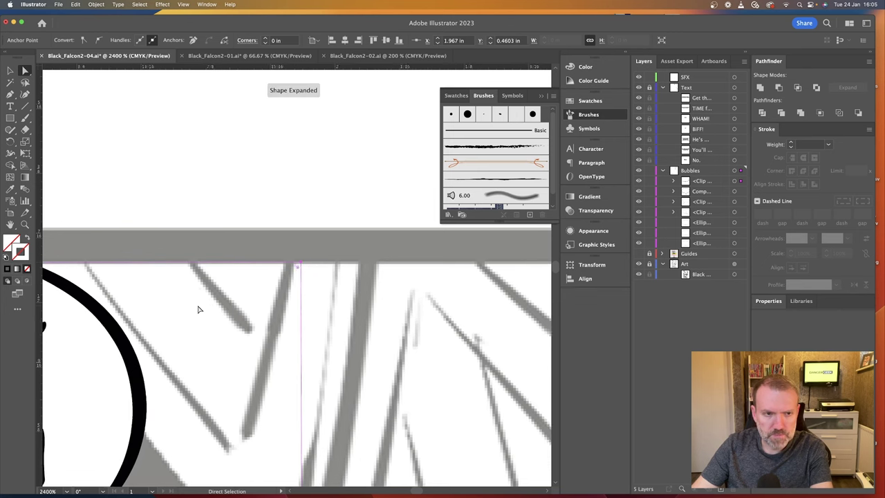
# Move the clipping rectangle's upper-left corner up to the inner corner of the panel border, at about Y 0.4618 in.
pyautogui.hscroll(-5, 194, 304)
pyautogui.hscroll(-15, 124, 275)
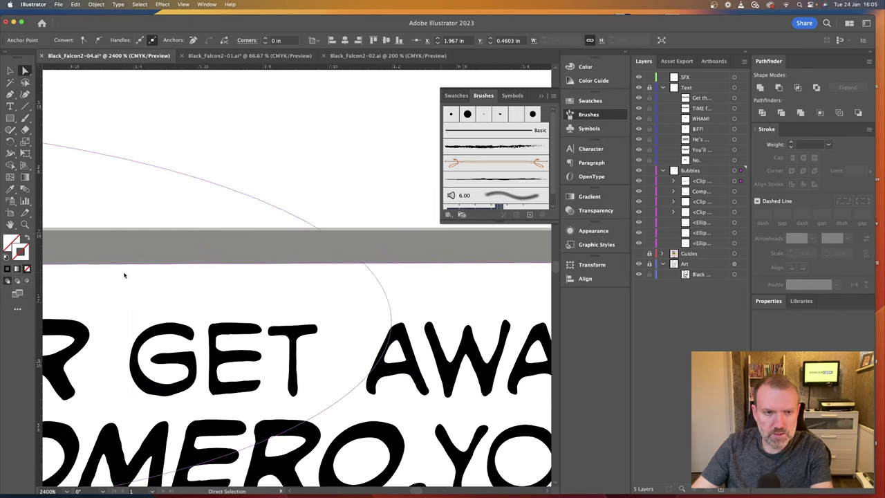
pyautogui.hscroll(-12, 124, 275)
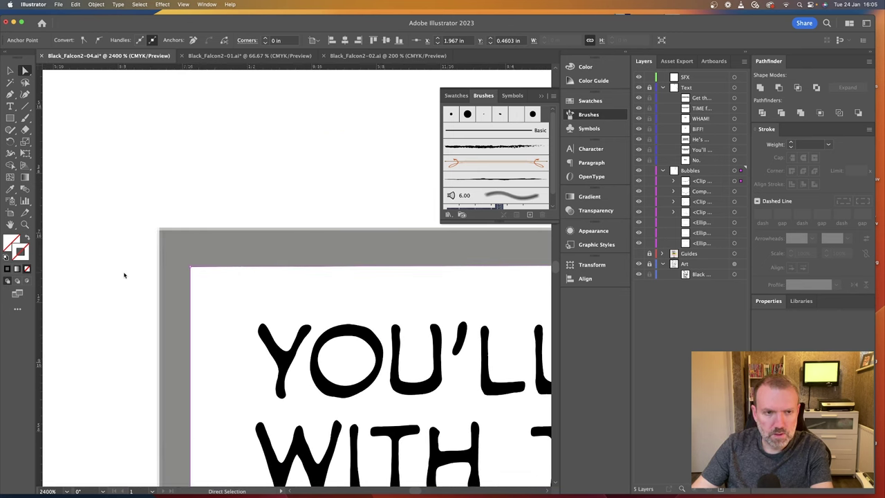
pyautogui.click(238, 268)
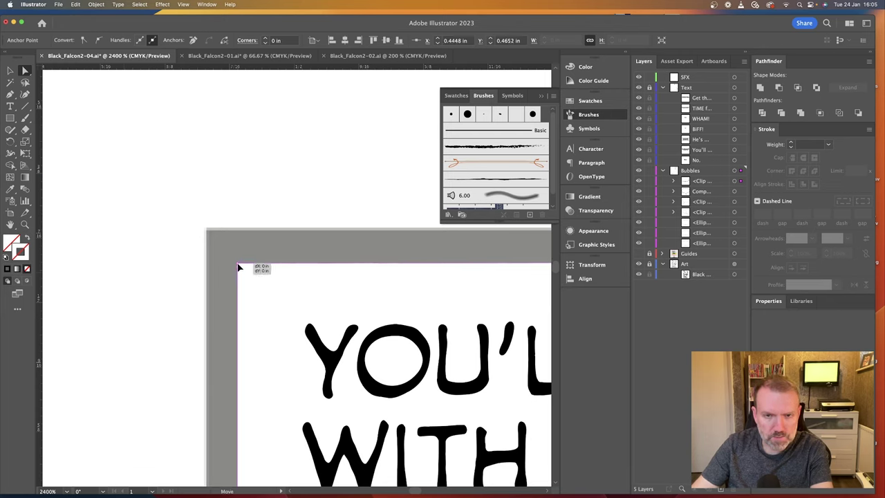
pyautogui.press('Up')
pyautogui.press('super+minus')
pyautogui.press('super+minus')
pyautogui.press('super+minus')
pyautogui.press('super+minus')
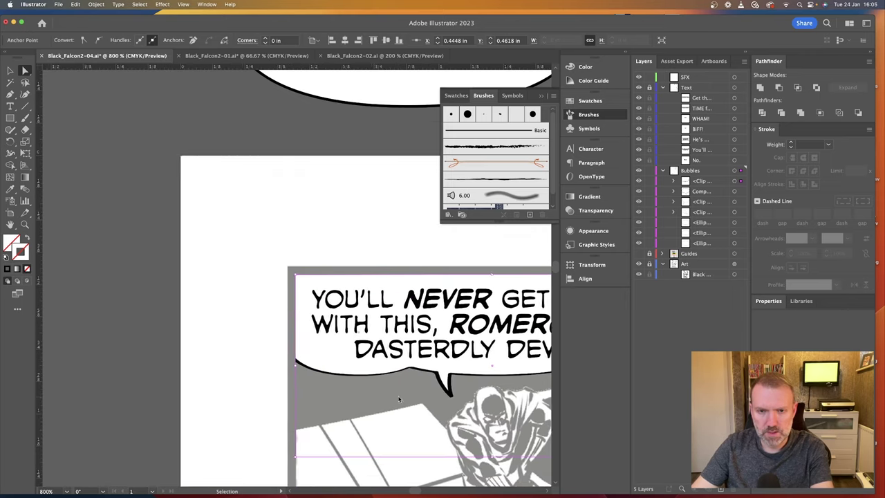
pyautogui.hscroll(3, 399, 398)
pyautogui.hscroll(3, 475, 464)
pyautogui.scroll(-1, 475, 464)
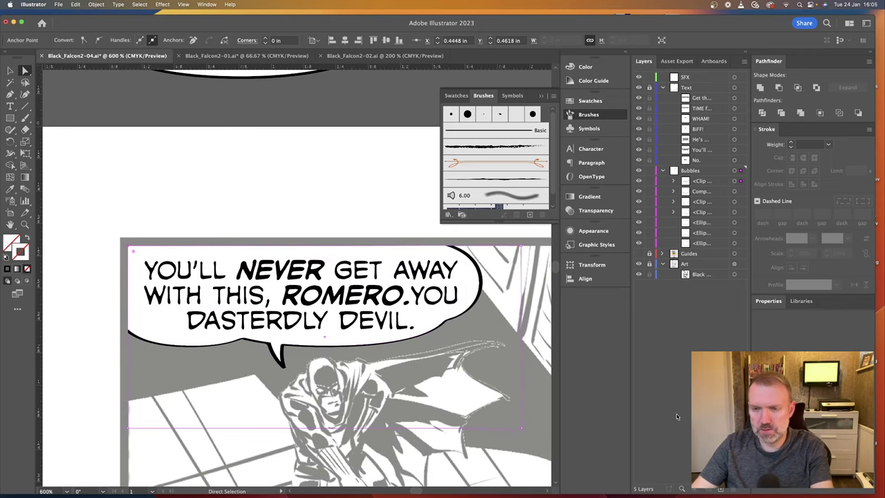
# Raise the Art layer's opacity to 100% and review the finished balloon against the full-strength artwork.
pyautogui.click(734, 263)
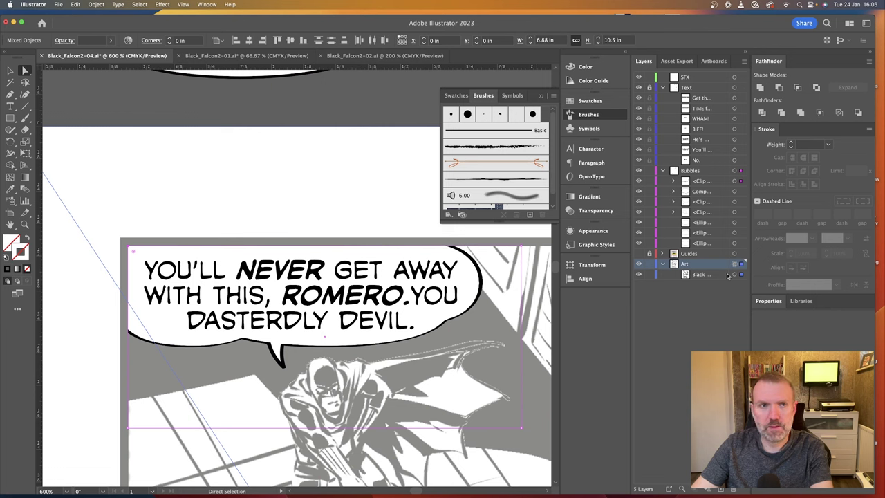
pyautogui.press('v')
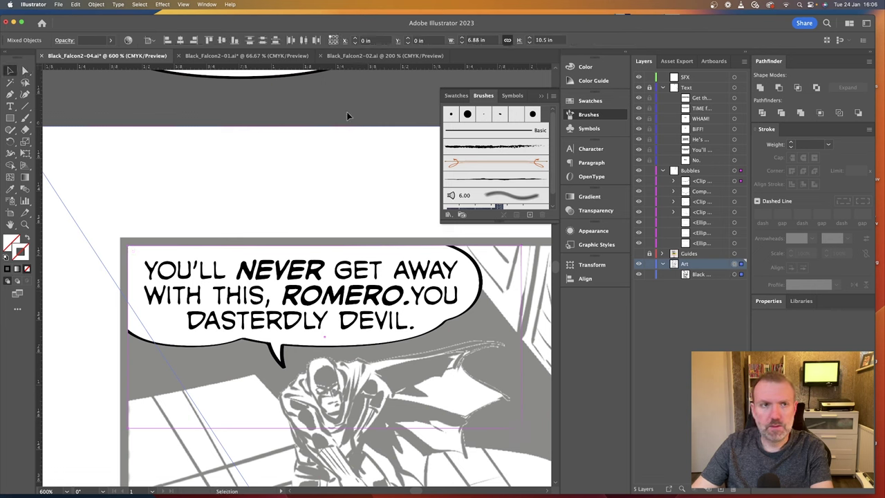
pyautogui.click(110, 40)
pyautogui.click(108, 53)
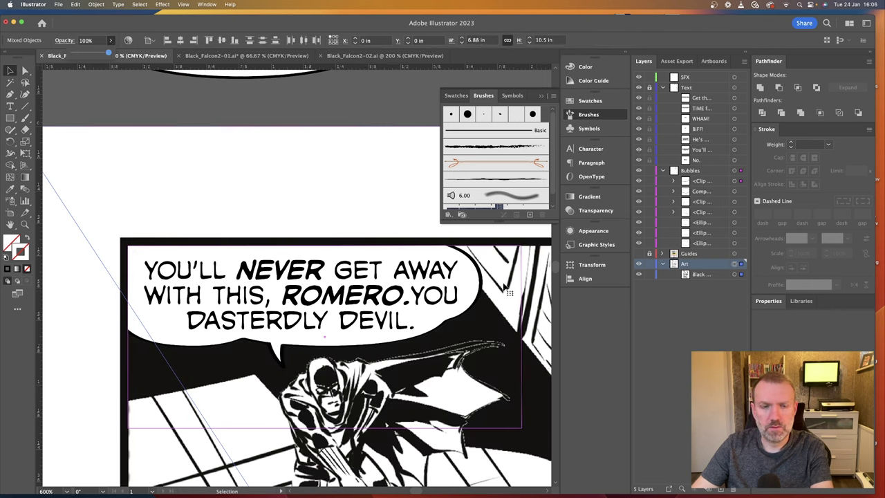
pyautogui.click(383, 204)
pyautogui.press('super+minus')
pyautogui.press('super+minus')
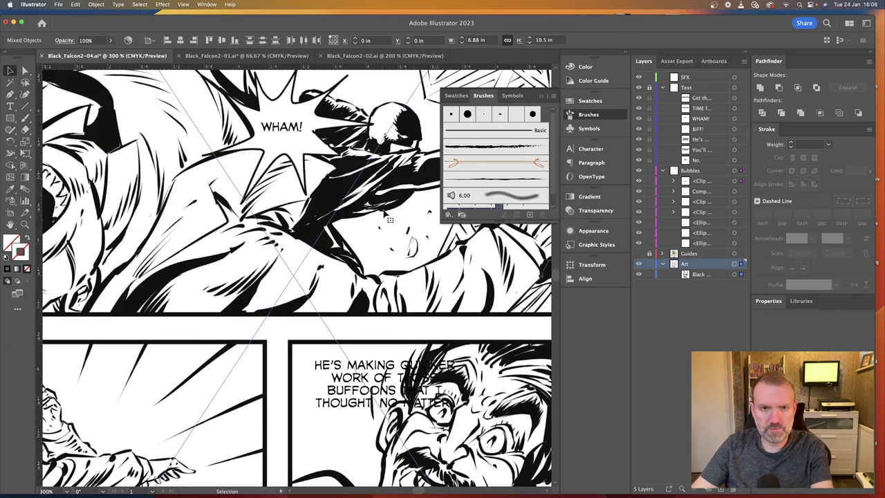
pyautogui.scroll(5, 383, 208)
pyautogui.scroll(10, 384, 213)
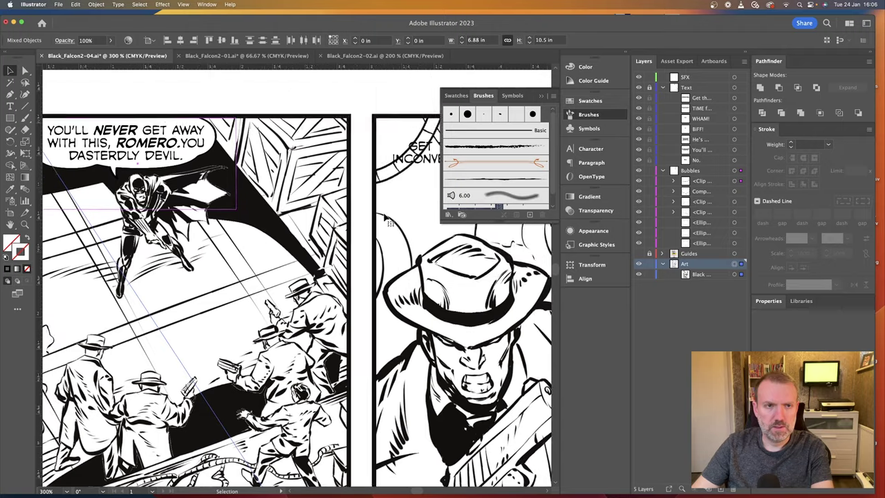
pyautogui.click(386, 184)
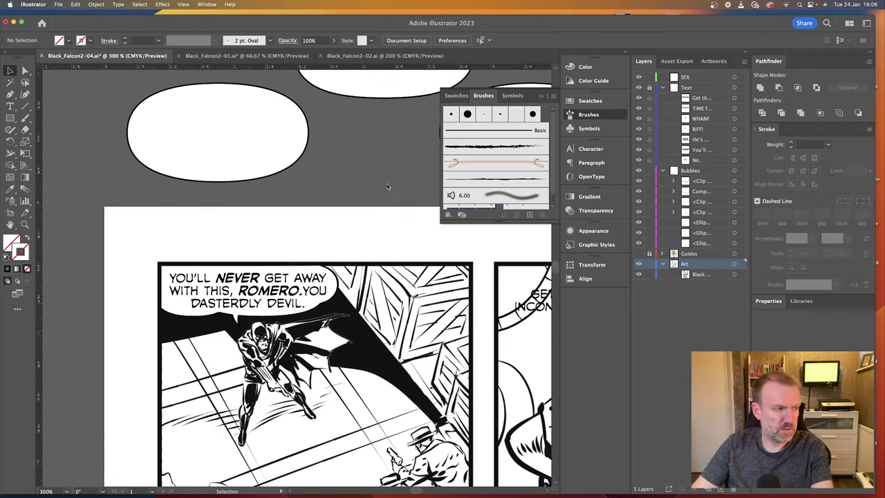
pyautogui.scroll(-3, 391, 259)
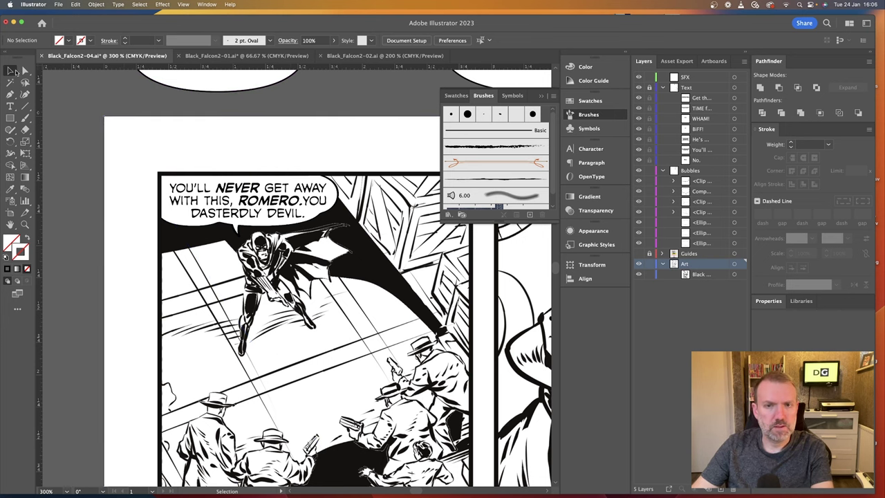
# Lock the Art layer and lower its opacity to dim the artwork for lettering the second panel.
pyautogui.hscroll(9, 284, 217)
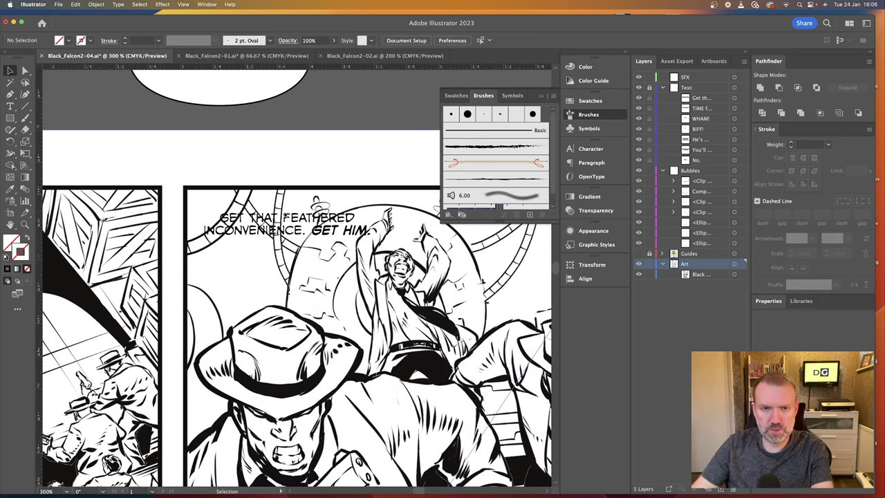
pyautogui.click(266, 225)
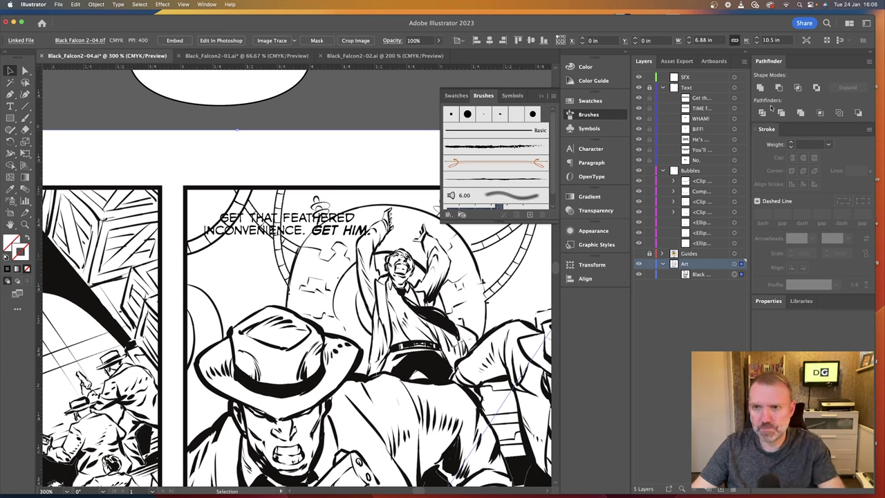
pyautogui.click(651, 264)
pyautogui.click(733, 264)
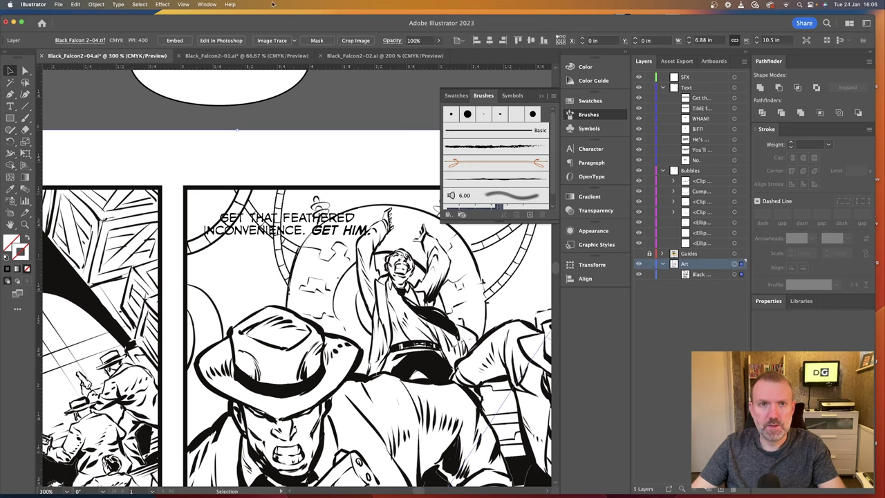
pyautogui.click(438, 40)
pyautogui.moveTo(440, 51); pyautogui.dragTo(416, 52)
# Duplicate the second panel's dialogue just below itself and cut the copy's text down to "GET HIM.".
pyautogui.click(330, 233)
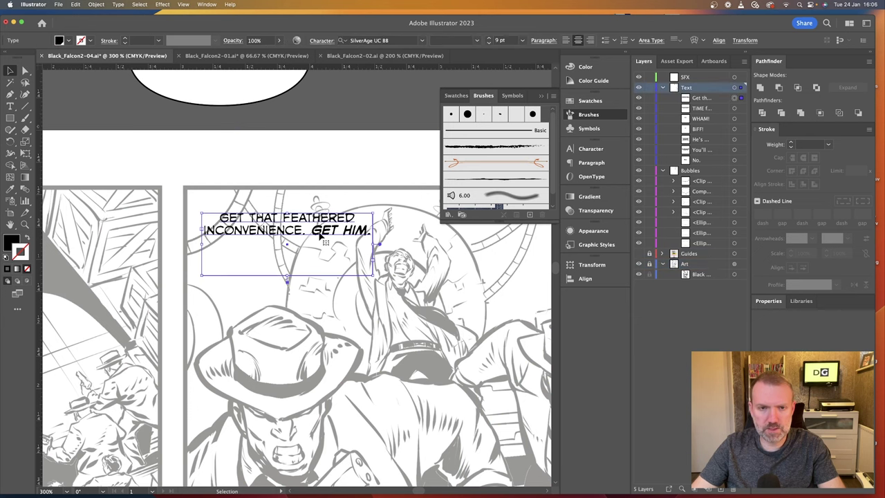
pyautogui.moveTo(331, 233); pyautogui.dragTo(225, 258)
pyautogui.press('t')
pyautogui.press('BackSpace')
# Delete "GET HIM." from the original dialogue block so that it ends with "INCONVENIENCE.".
pyautogui.keyDown('super'); pyautogui.click(316, 234); pyautogui.keyUp('super')
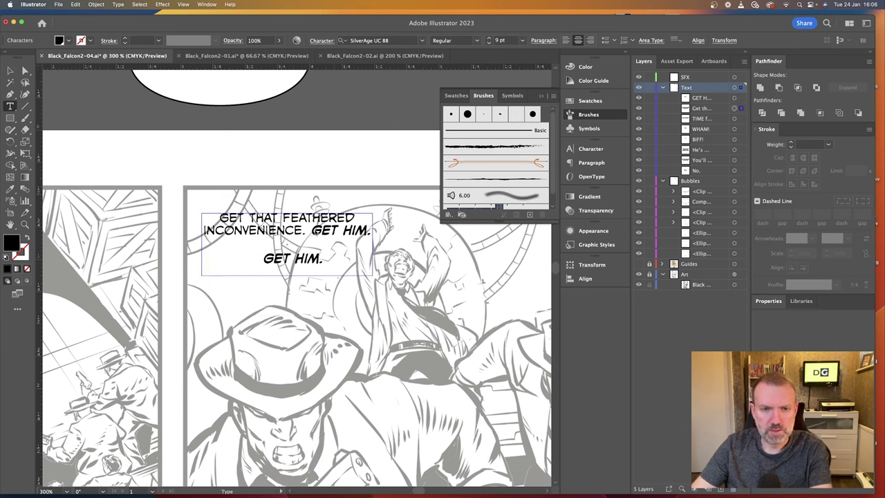
pyautogui.moveTo(311, 231); pyautogui.dragTo(392, 233)
pyautogui.press('BackSpace')
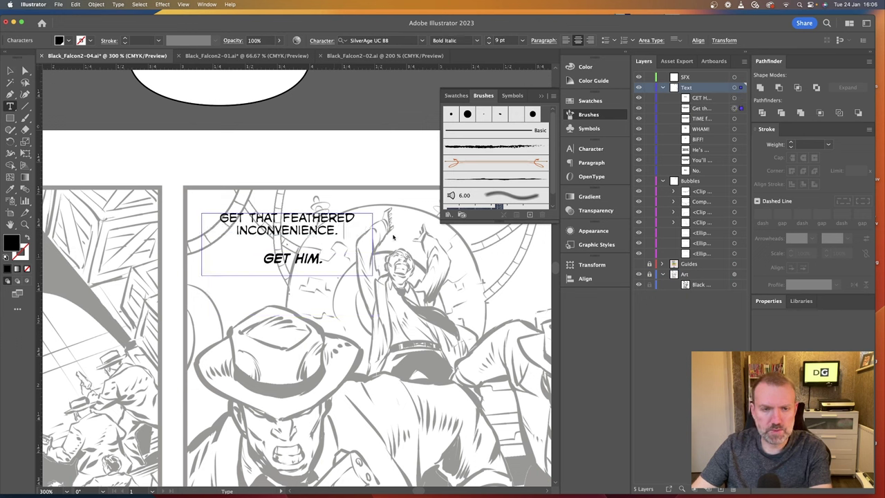
pyautogui.press('Escape')
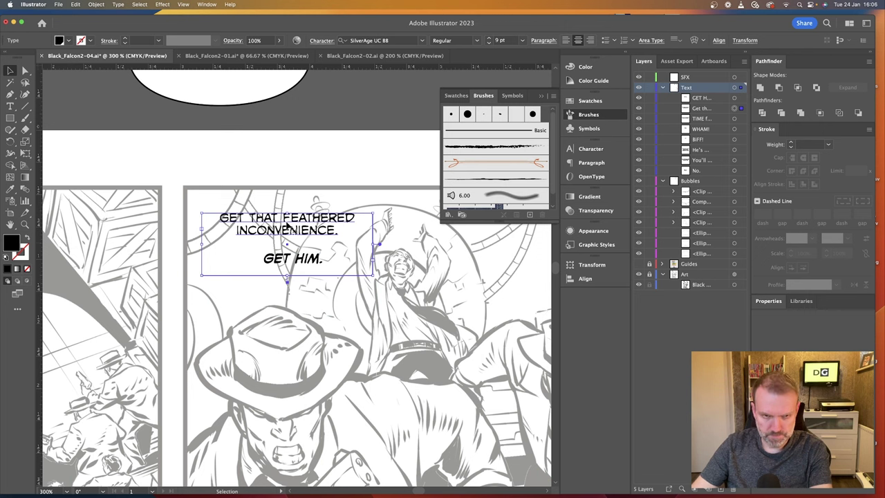
# Break the dialogue before "FEATHERED" so that it stacks on three lines.
pyautogui.doubleClick(284, 220)
pyautogui.press('Return')
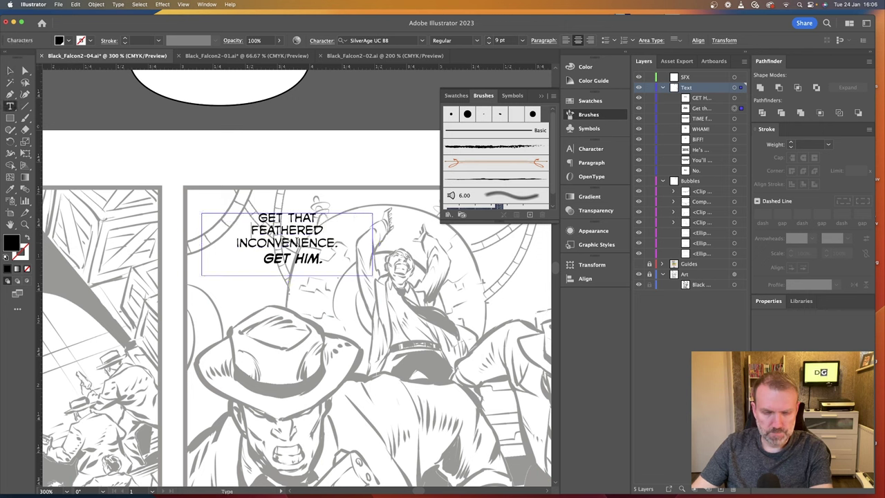
pyautogui.press('Escape')
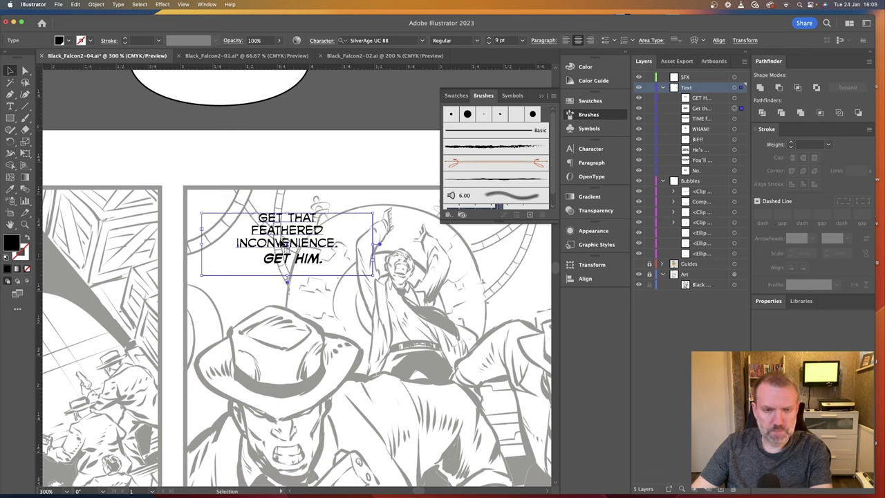
# Move the three-line dialogue up near the panel's top border and centre "GET HIM." beneath it.
pyautogui.moveTo(287, 240); pyautogui.dragTo(380, 217)
pyautogui.hscroll(-5, 286, 220)
pyautogui.click(380, 257)
pyautogui.moveTo(380, 258)
pyautogui.mouseDown()
pyautogui.moveTo(380, 245)
pyautogui.moveTo(376, 262)
pyautogui.mouseUp()
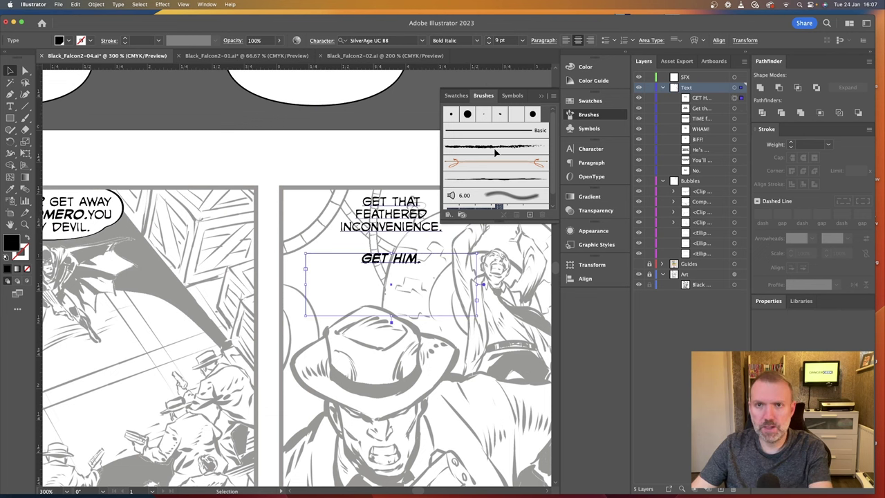
# Increase the font size of "GET HIM." to 12 pt.
pyautogui.click(489, 38)
pyautogui.click(489, 38)
pyautogui.click(490, 38)
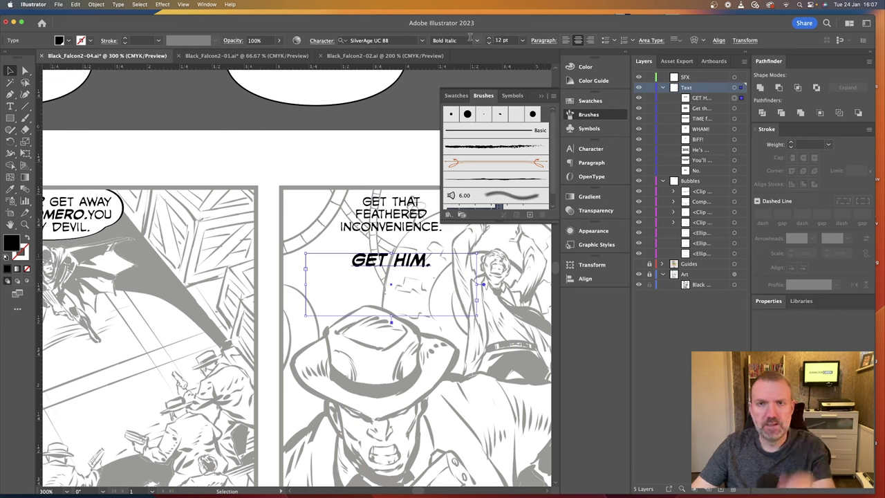
pyautogui.click(400, 41)
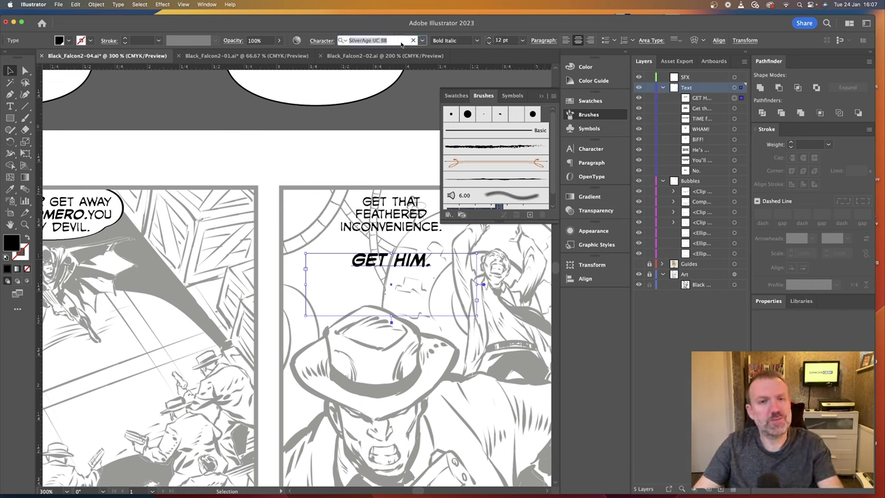
pyautogui.write('bb')
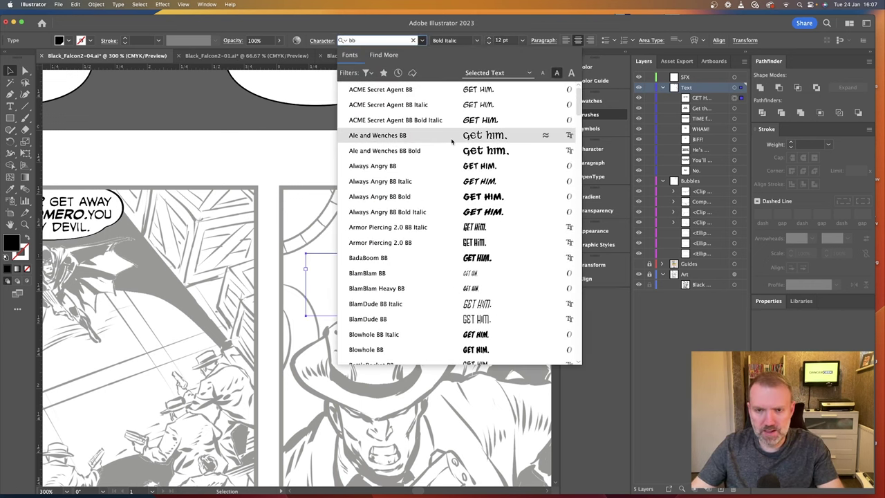
pyautogui.click(315, 152)
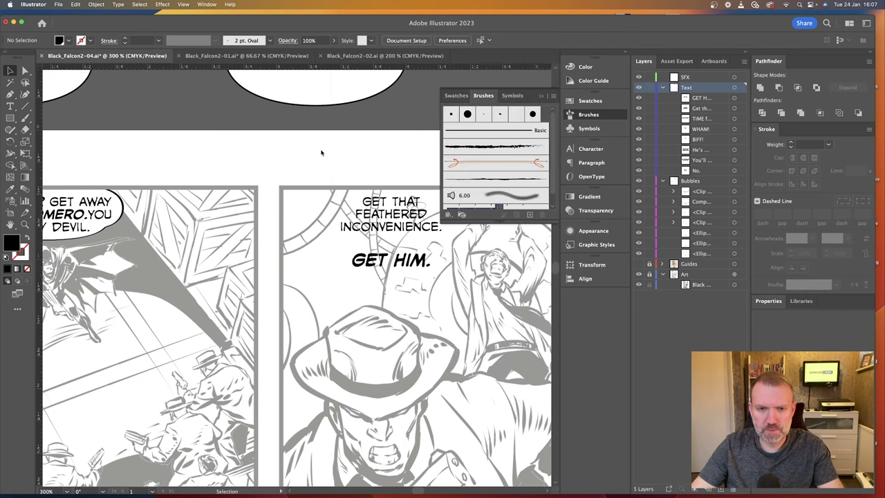
# Filter the fonts by "bb" and set "GET HIM." in Fundead BB.
pyautogui.hscroll(4, 322, 152)
pyautogui.scroll(2, 322, 152)
pyautogui.click(262, 318)
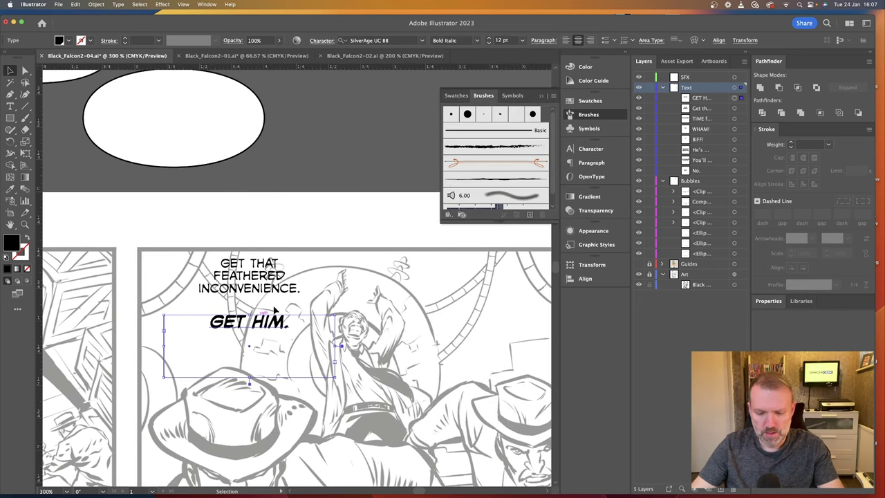
pyautogui.click(384, 41)
pyautogui.write('bb')
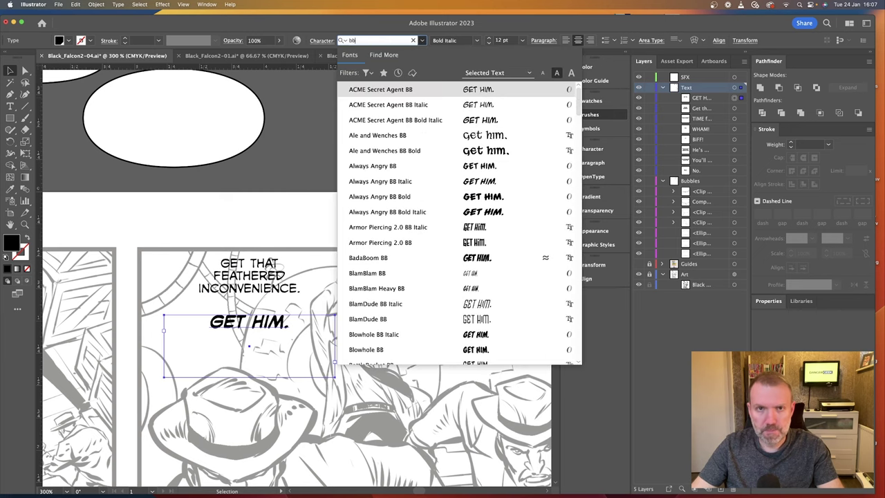
pyautogui.scroll(-5, 516, 178)
pyautogui.scroll(3, 515, 176)
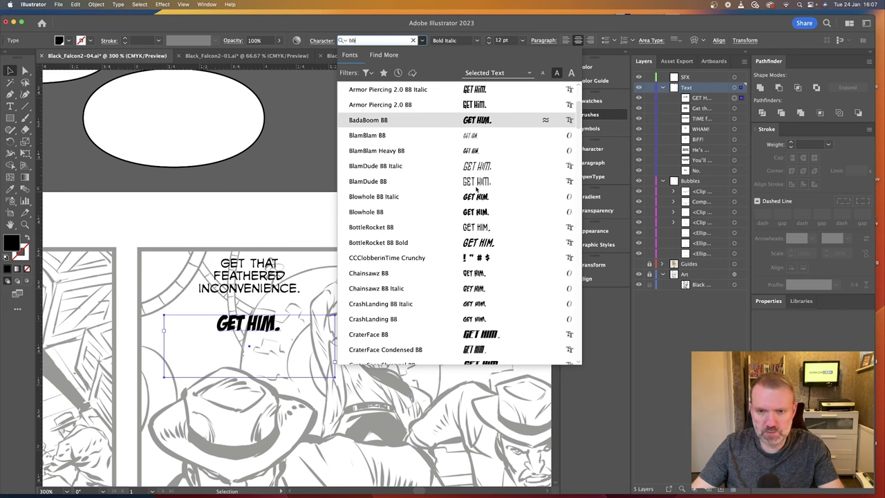
pyautogui.scroll(-5, 476, 197)
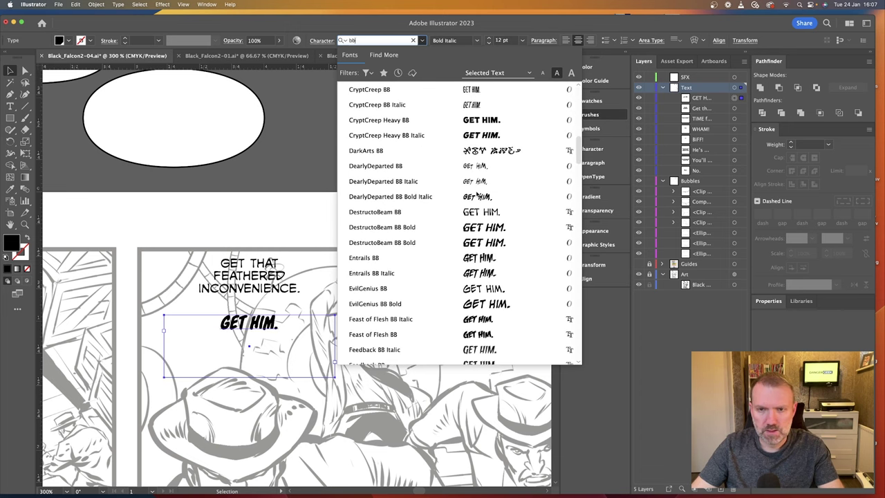
pyautogui.scroll(2, 476, 196)
pyautogui.scroll(4, 476, 196)
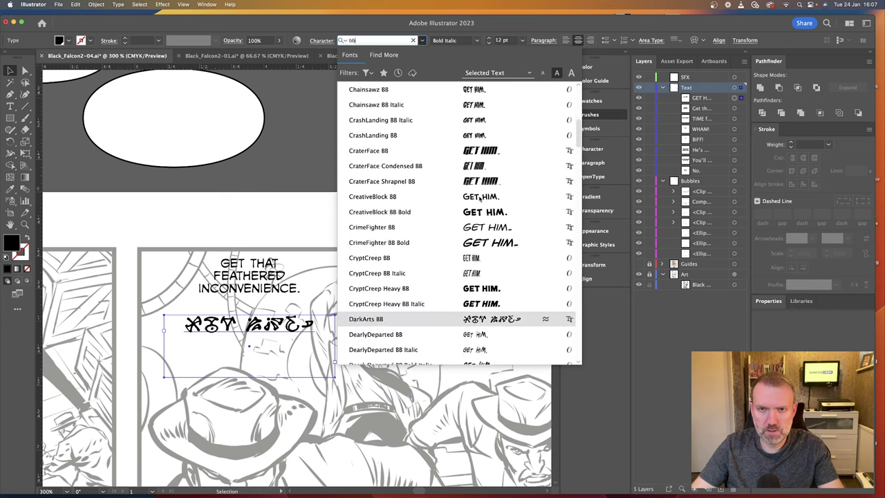
pyautogui.scroll(-1, 480, 200)
pyautogui.scroll(-6, 475, 288)
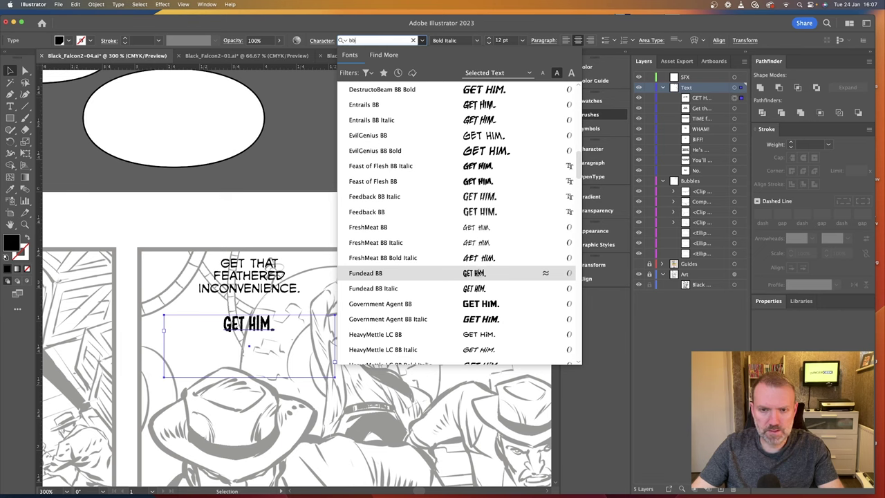
pyautogui.click(475, 273)
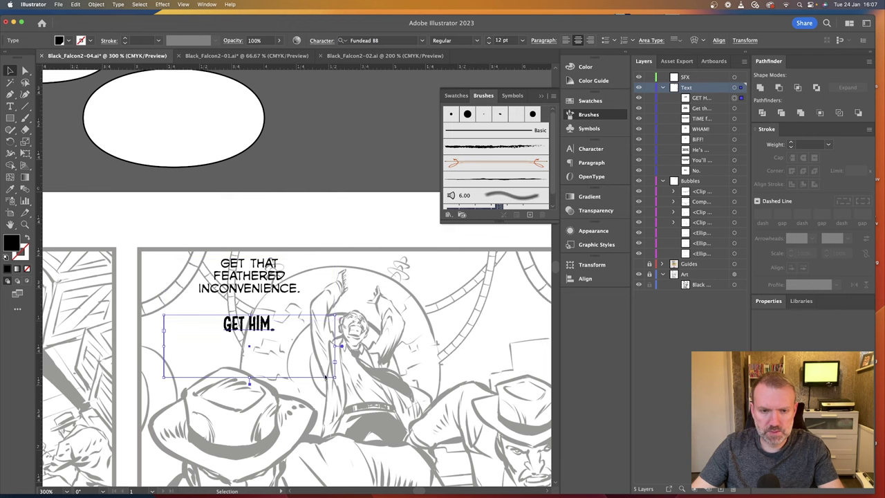
# Shrink the "GET HIM." text frame around its lettering and duplicate it to make four copies in the panel.
pyautogui.moveTo(334, 377); pyautogui.dragTo(328, 358)
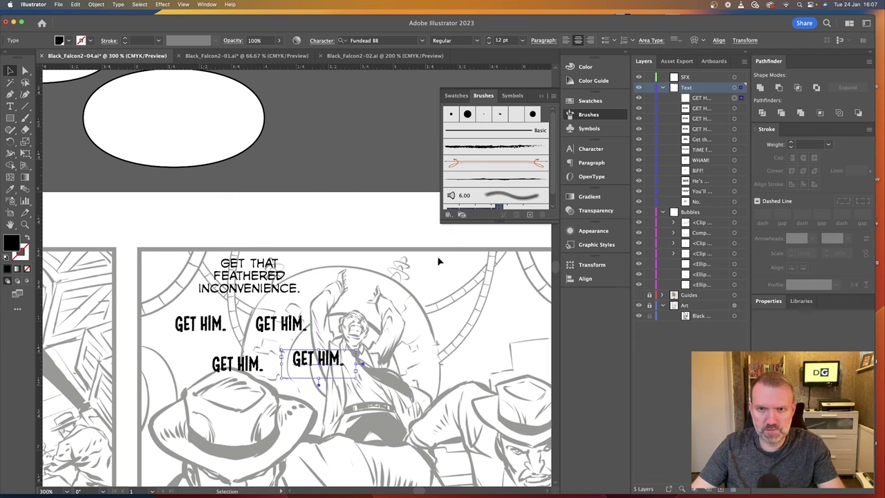
# Filter the fonts by "bb" and preview the alternatives on the selected "GET HIM." copy.
pyautogui.click(392, 42)
pyautogui.write('bb')
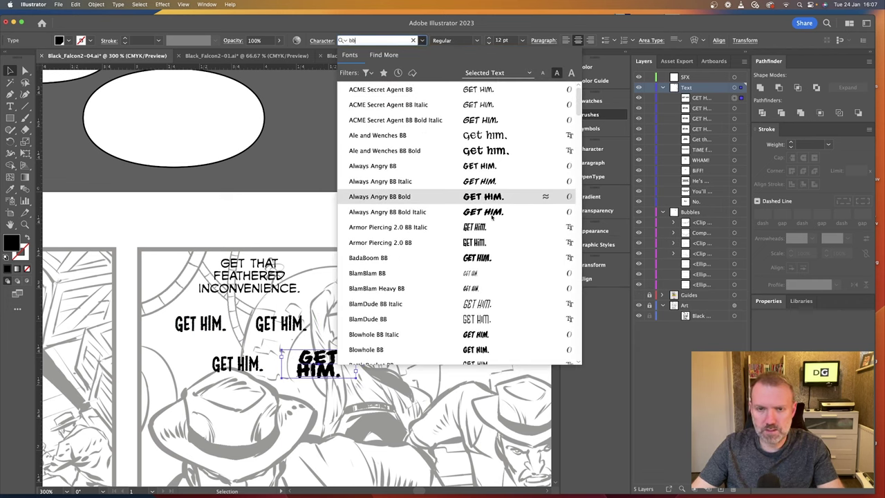
pyautogui.scroll(-10, 477, 262)
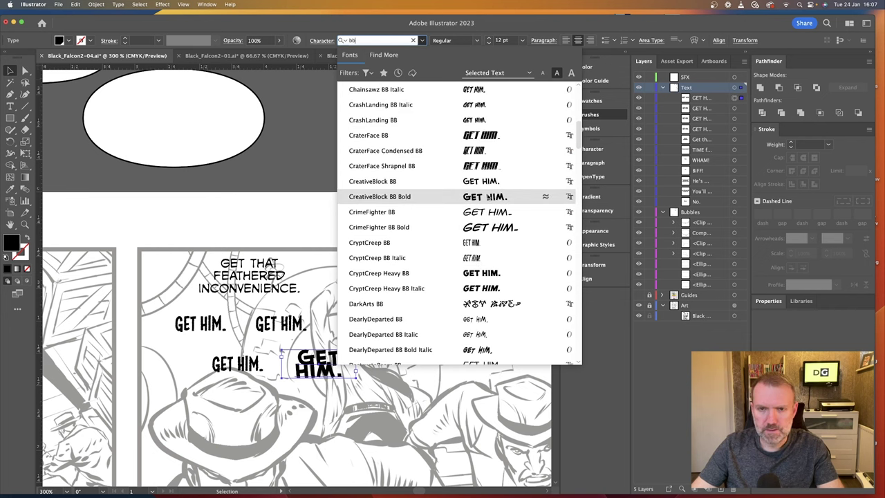
pyautogui.scroll(-1, 488, 197)
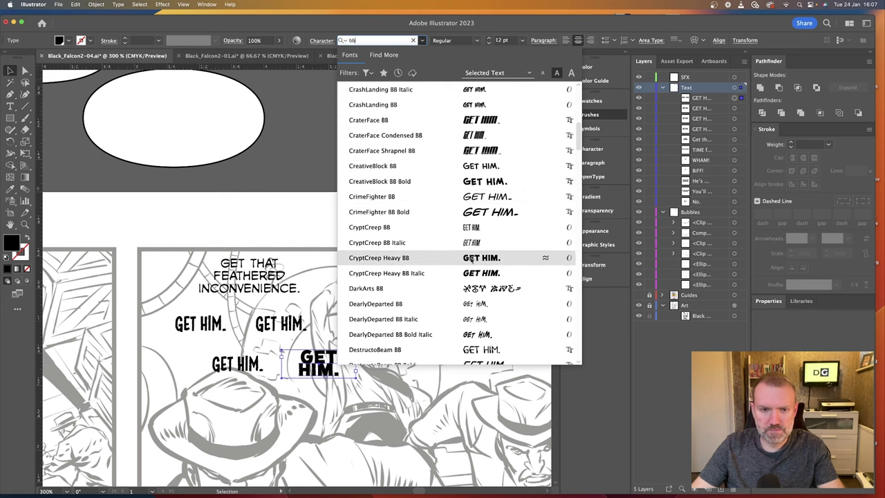
pyautogui.scroll(-20, 498, 211)
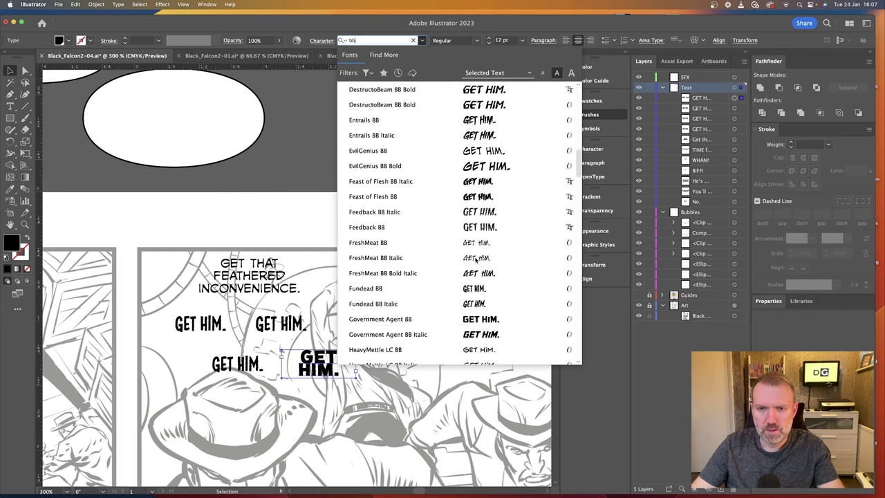
pyautogui.scroll(-10, 501, 212)
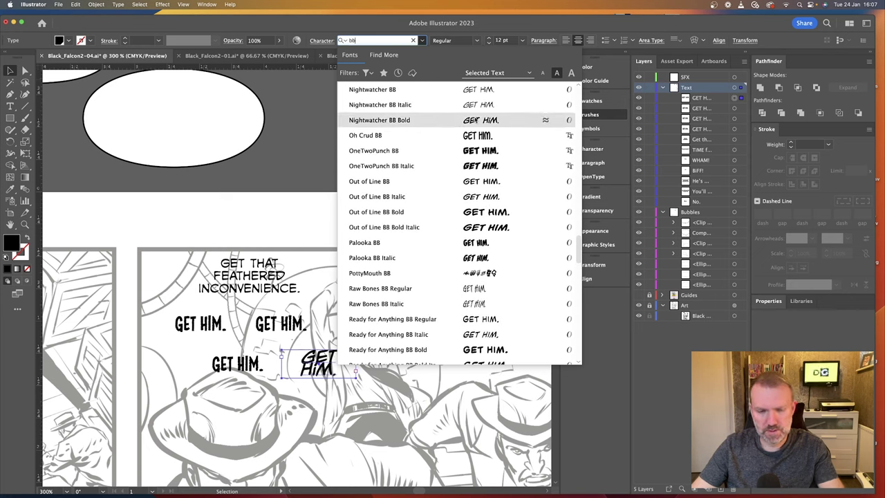
pyautogui.scroll(-15, 500, 219)
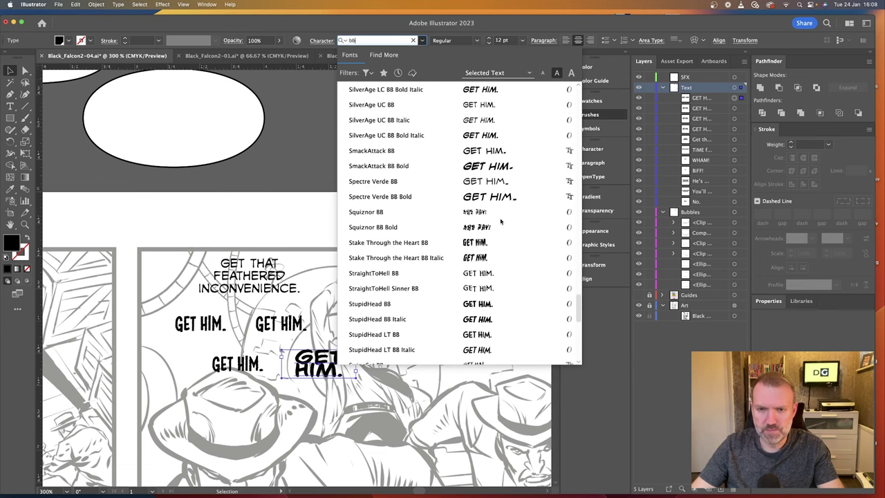
pyautogui.scroll(-5, 501, 221)
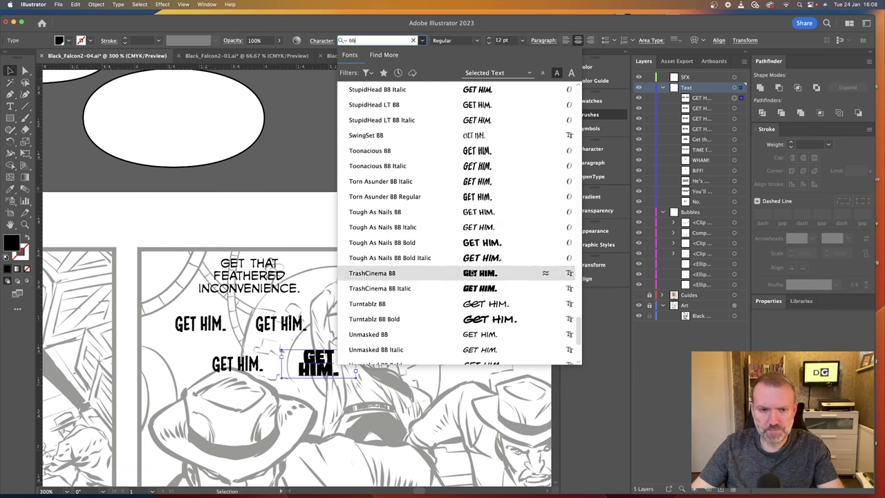
pyautogui.scroll(-5, 484, 242)
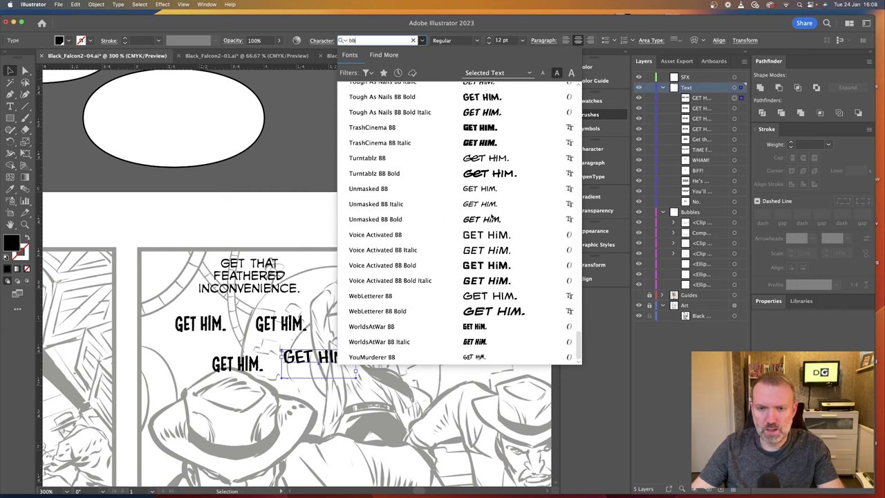
pyautogui.click(304, 217)
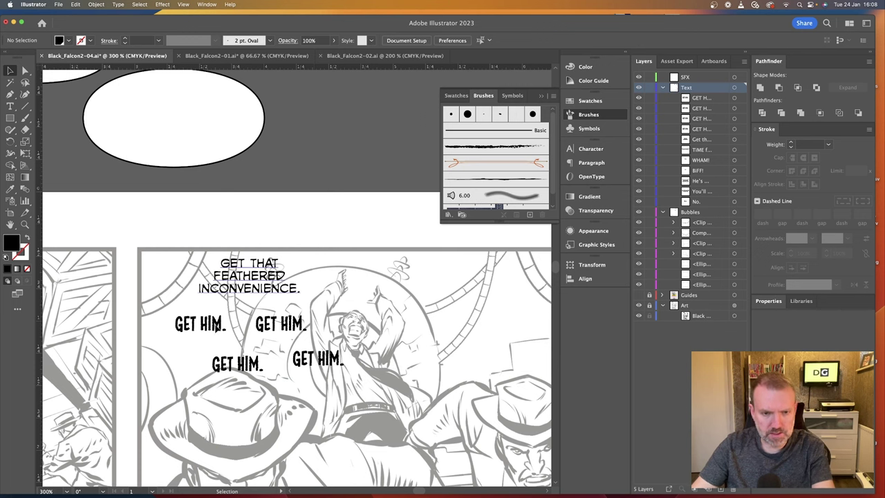
# Delete three of the "GET HIM." copies, keeping one in the second panel.
pyautogui.click(316, 359)
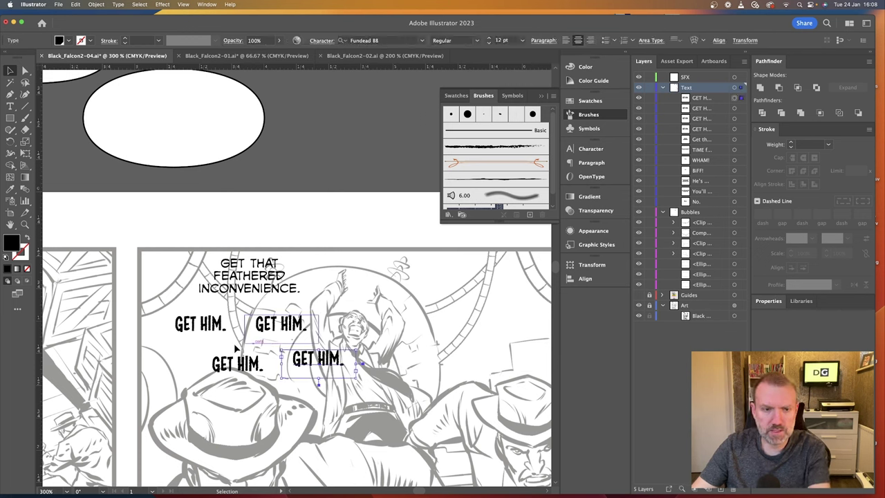
pyautogui.press('Delete')
pyautogui.click(218, 330)
pyautogui.press('Delete')
pyautogui.click(228, 365)
pyautogui.press('Delete')
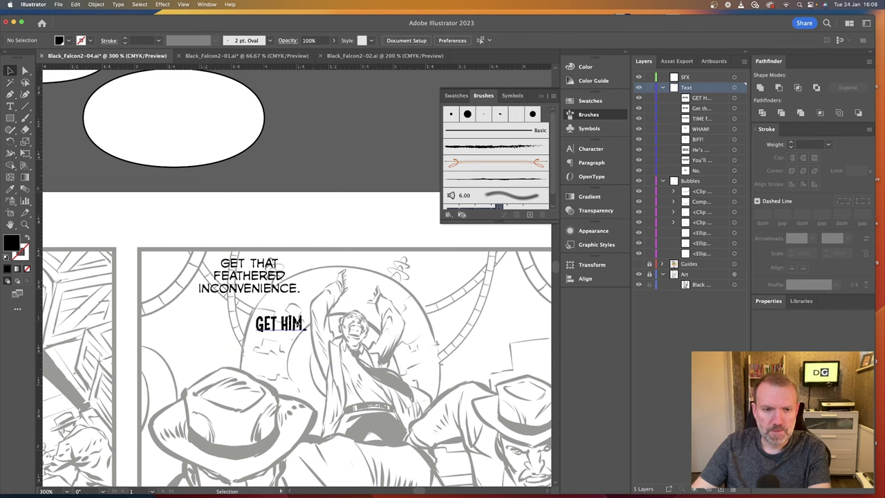
# Move the remaining "GET HIM." directly beneath the three-line dialogue and increase its font size to 16 pt.
pyautogui.moveTo(294, 329); pyautogui.dragTo(271, 308)
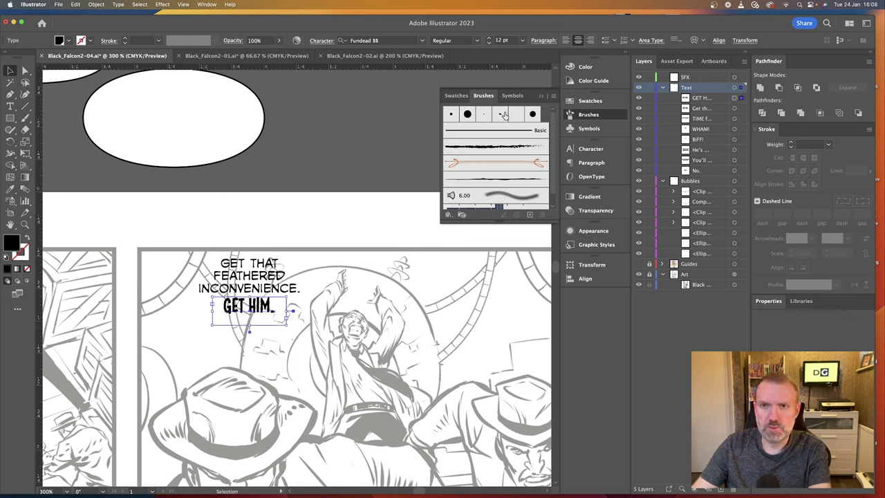
pyautogui.click(489, 38)
pyautogui.click(488, 38)
pyautogui.click(489, 38)
pyautogui.click(488, 38)
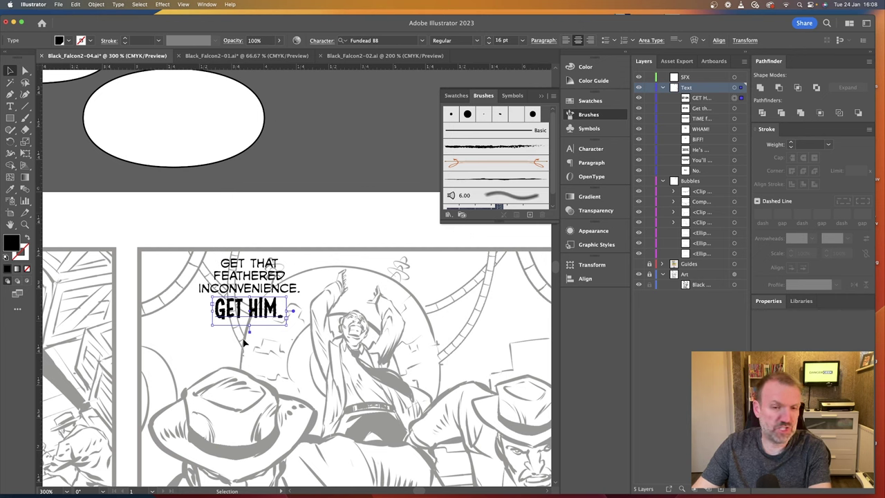
# Align the three-line dialogue and "GET HIM." on their horizontal centres.
pyautogui.click(276, 361)
pyautogui.click(274, 326)
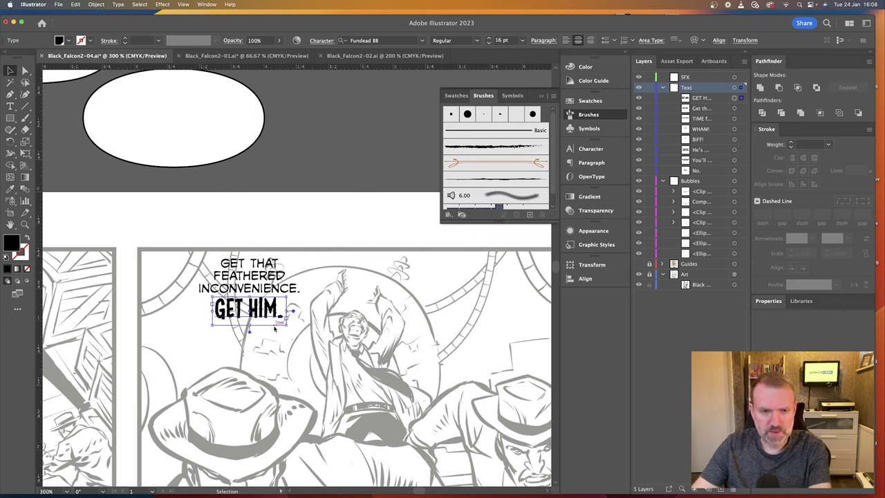
pyautogui.keyDown('shift'); pyautogui.click(268, 275); pyautogui.keyUp('shift')
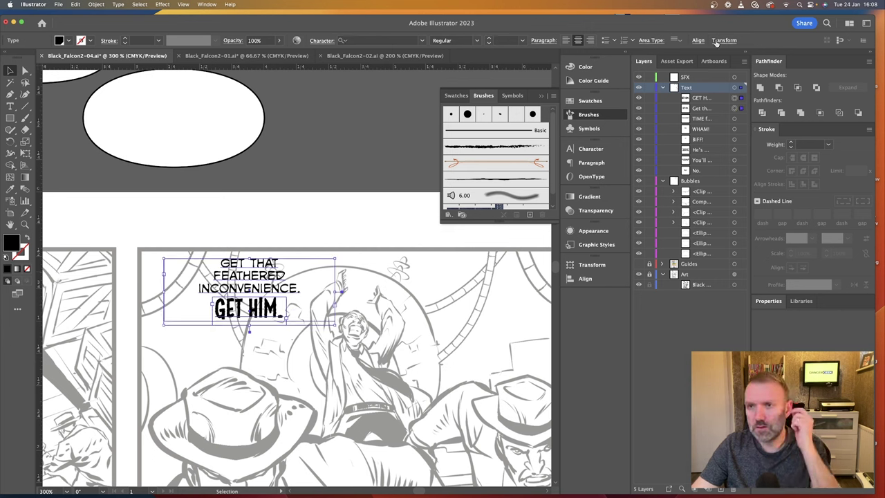
pyautogui.click(705, 43)
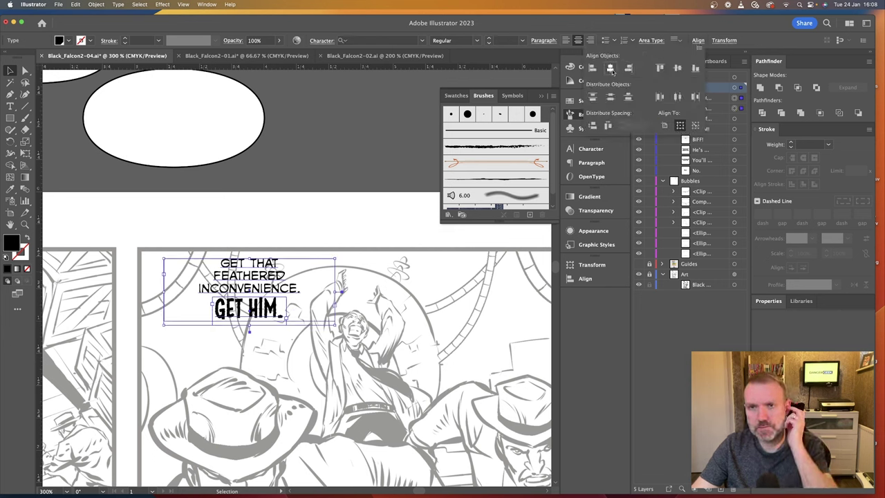
pyautogui.click(498, 300)
pyautogui.click(331, 355)
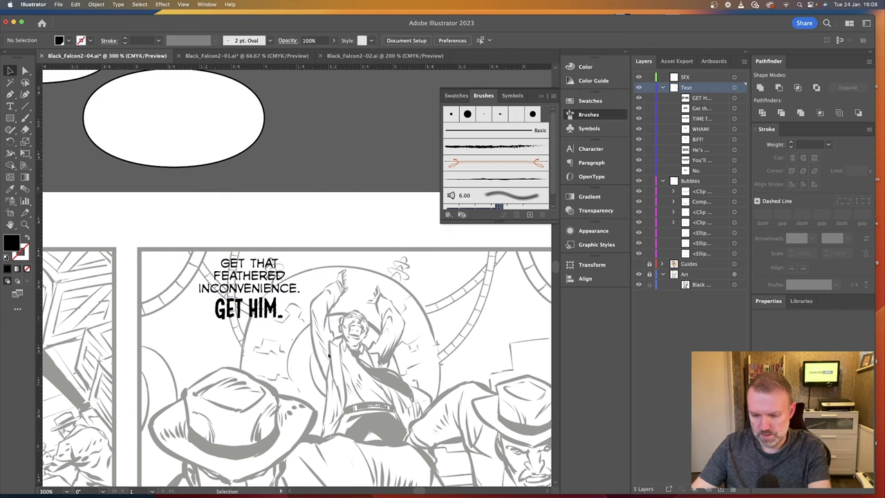
# Copy the narrower oval of the first panel's speech balloon into the second panel, beside the dialogue.
pyautogui.press('super+equal')
pyautogui.press('super+equal')
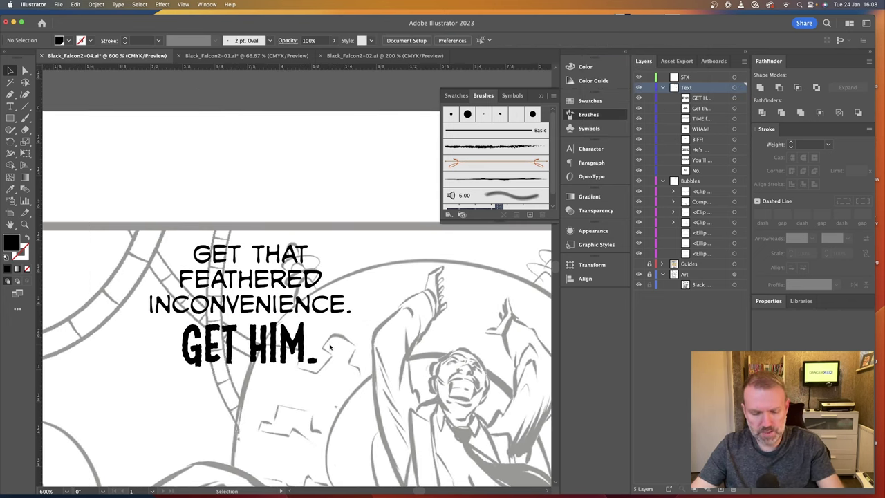
pyautogui.press('super+minus')
pyautogui.press('super+minus')
pyautogui.press('super+minus')
pyautogui.press('super+minus')
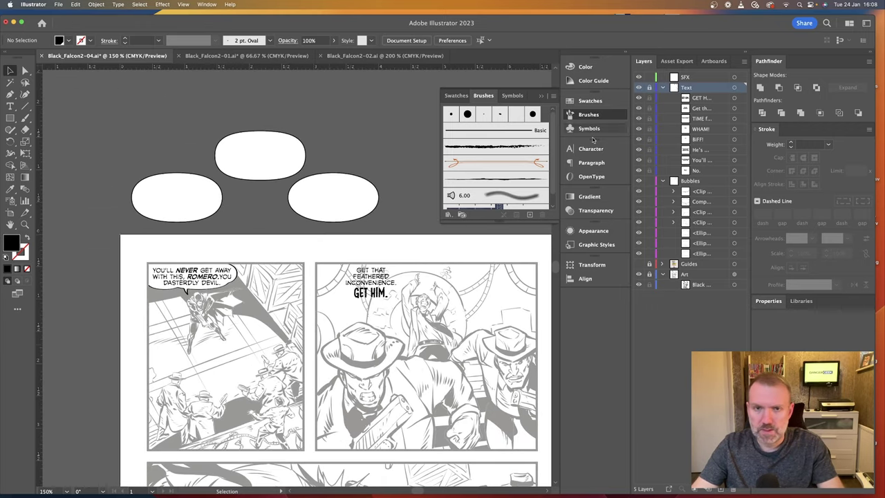
pyautogui.press('a')
pyautogui.click(158, 286)
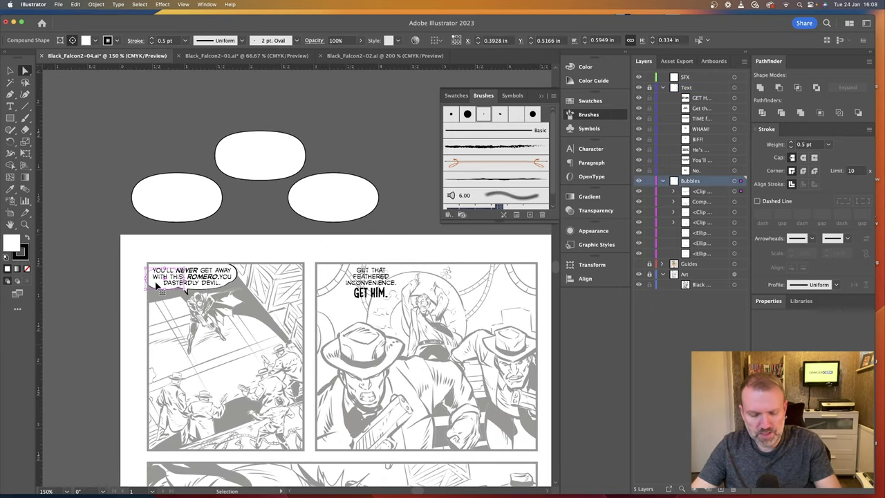
pyautogui.press('super+v')
pyautogui.moveTo(308, 283); pyautogui.dragTo(424, 289)
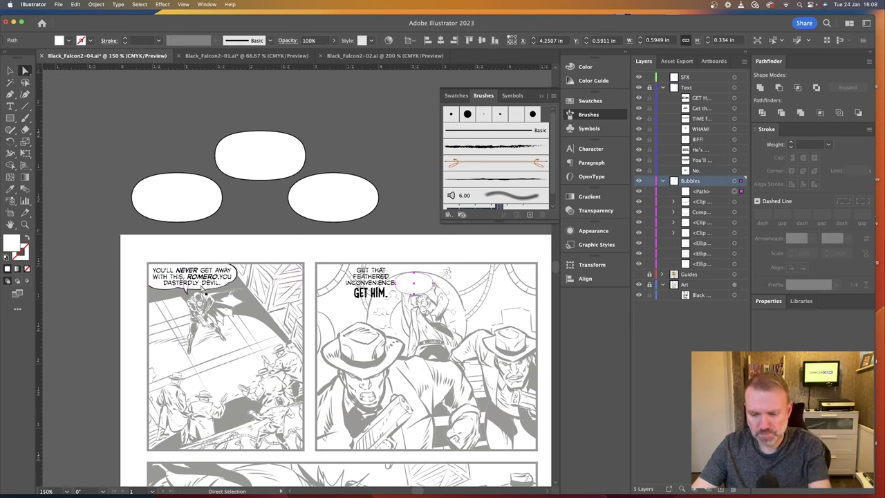
# Copy the wider oval of the first panel's speech balloon and place it behind "GET HIM." in the second panel.
pyautogui.press('super+=')
pyautogui.press('super+=')
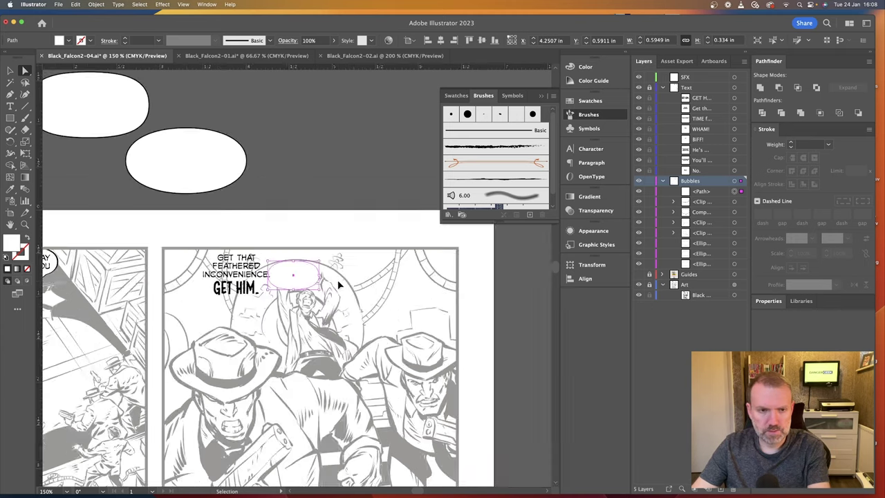
pyautogui.hscroll(-1, 291, 296)
pyautogui.hscroll(-8, 271, 294)
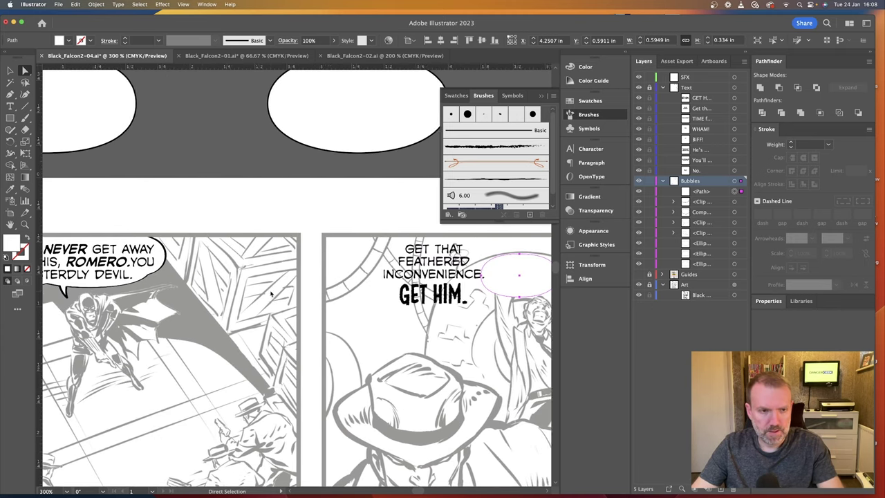
pyautogui.click(164, 284)
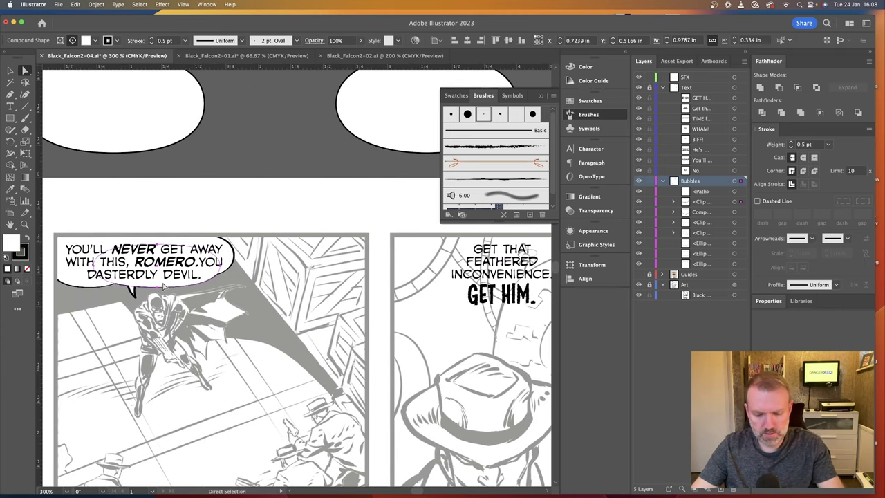
pyautogui.hscroll(3, 207, 287)
pyautogui.press('super+v')
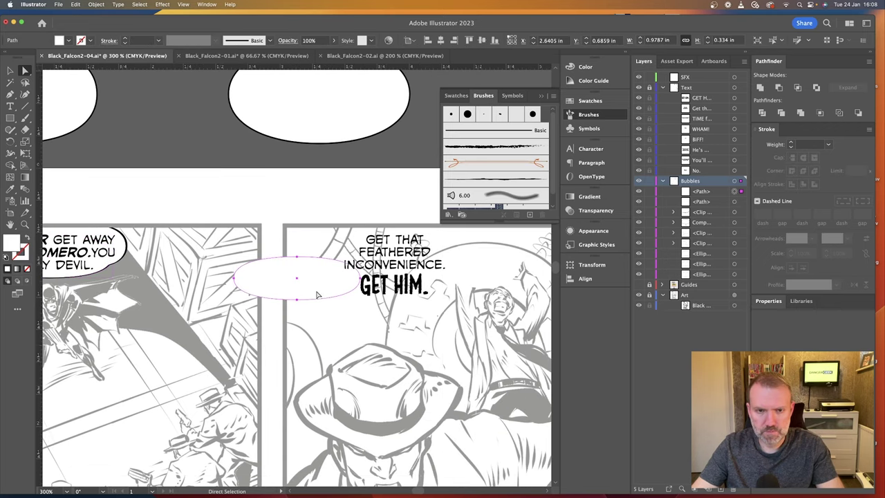
pyautogui.moveTo(317, 288); pyautogui.dragTo(413, 301)
pyautogui.hscroll(3, 436, 304)
pyautogui.scroll(-1, 437, 304)
pyautogui.hscroll(-3, 191, 237)
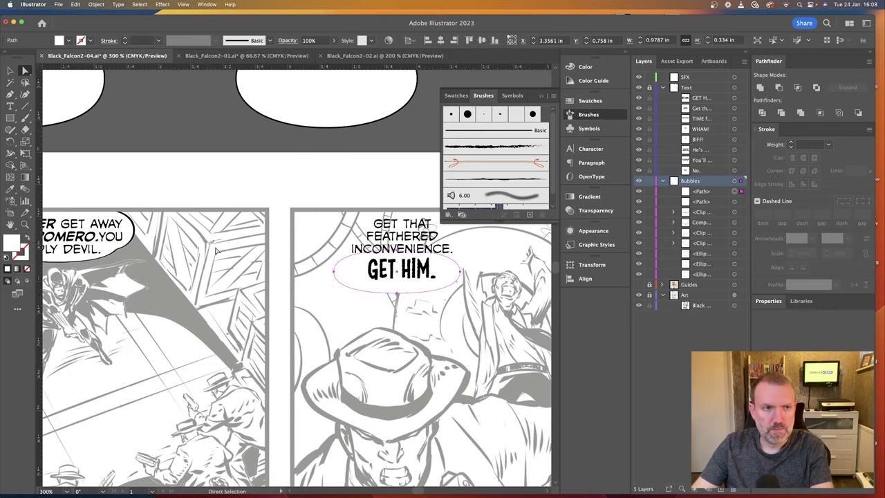
# Move the narrower oval behind the end of the three-line dialogue in the second panel.
pyautogui.click(9, 71)
pyautogui.hscroll(-2, 168, 184)
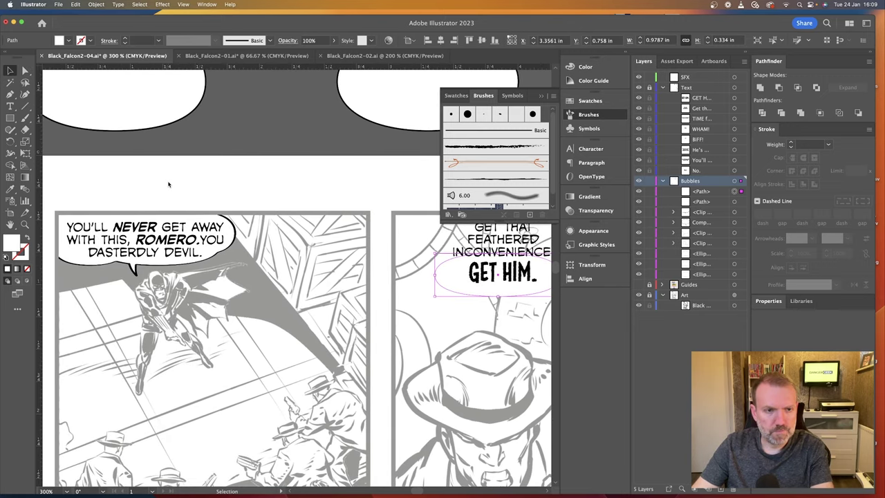
pyautogui.scroll(2, 168, 184)
pyautogui.hscroll(1, 168, 184)
pyautogui.hscroll(1, 168, 184)
pyautogui.moveTo(532, 319); pyautogui.dragTo(468, 316)
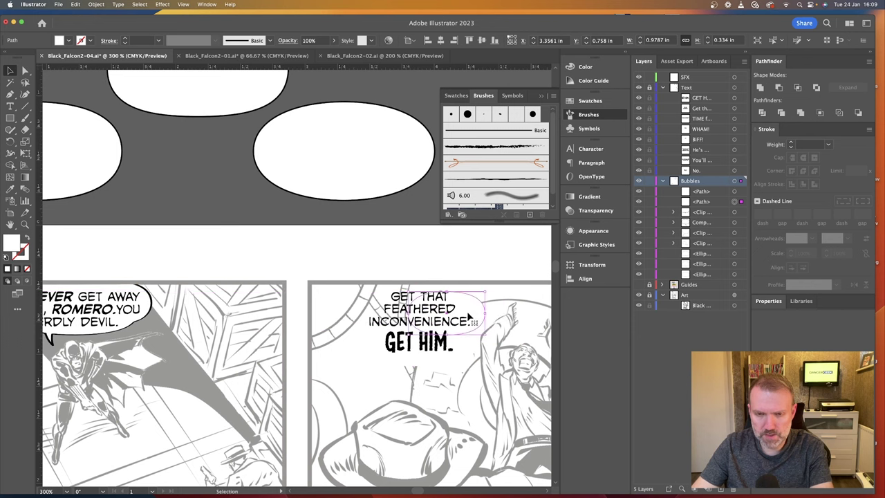
# Fill both pasted ovals in the second panel with a pale yellow-green.
pyautogui.click(415, 376)
pyautogui.doubleClick(12, 244)
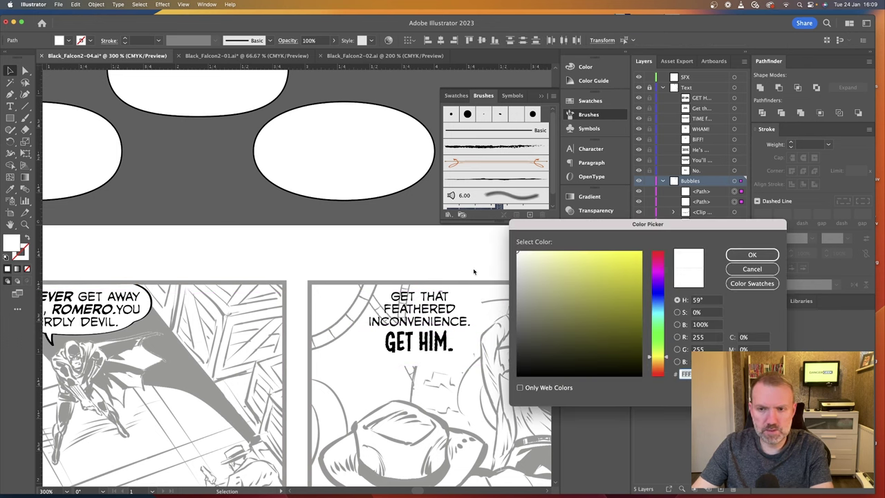
pyautogui.click(529, 274)
pyautogui.click(751, 255)
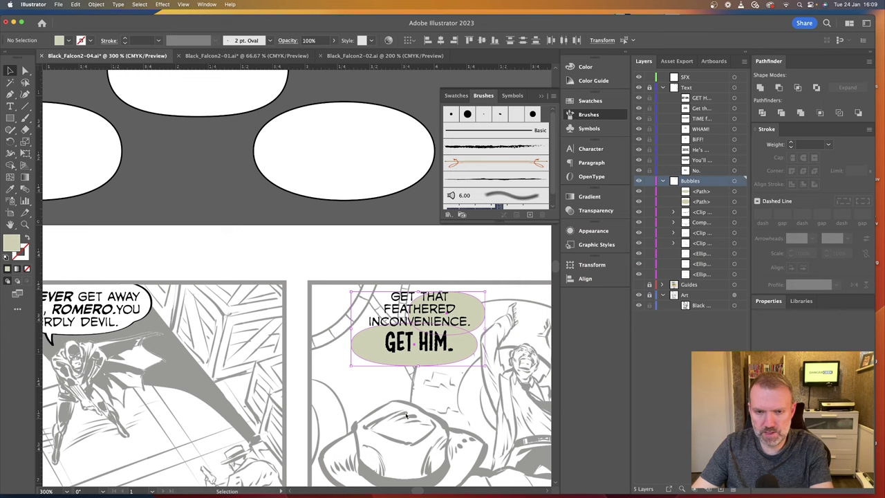
# Swap the two ovals, placing the wider behind the three-line dialogue and the narrower behind "GET HIM.", and widen the lower one.
pyautogui.press('super+equal')
pyautogui.press('super+equal')
pyautogui.hscroll(3, 400, 406)
pyautogui.hscroll(2, 476, 424)
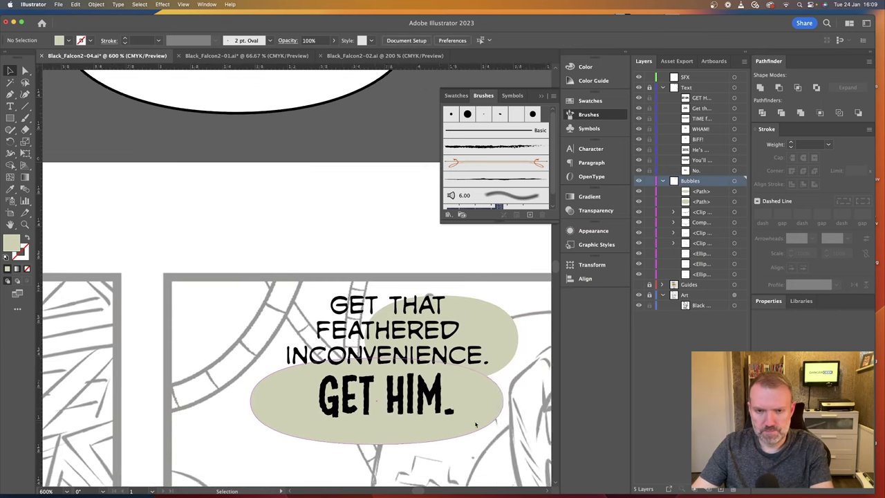
pyautogui.scroll(-2, 476, 425)
pyautogui.hscroll(1, 476, 424)
pyautogui.click(493, 336)
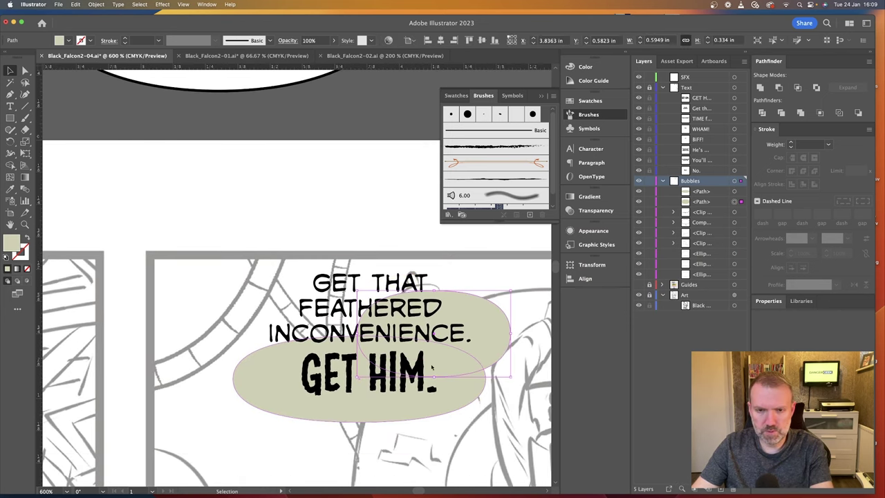
pyautogui.moveTo(483, 318); pyautogui.dragTo(496, 449)
pyautogui.moveTo(252, 384); pyautogui.dragTo(259, 336)
pyautogui.moveTo(409, 458); pyautogui.dragTo(362, 377)
pyautogui.moveTo(430, 386); pyautogui.dragTo(458, 384)
# Reshape the lower oval behind "GET HIM." by moving its anchor points and handles into a flatter, boxier outline hugging the words.
pyautogui.click(25, 70)
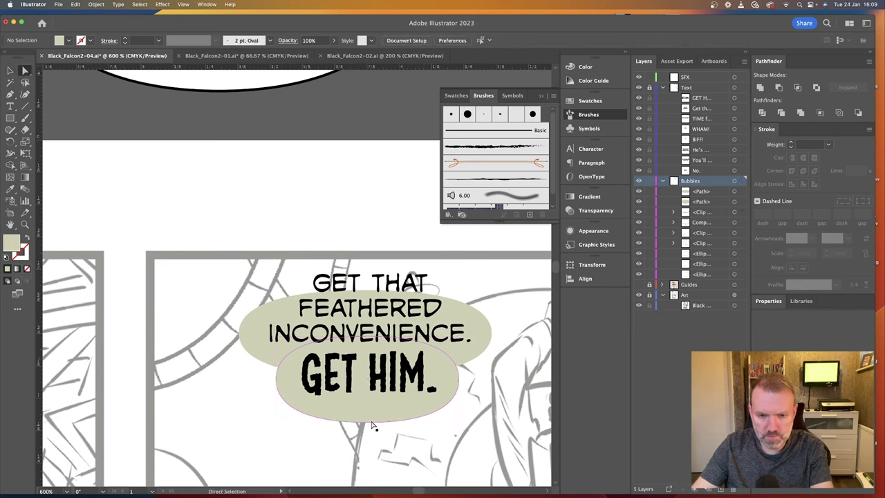
pyautogui.moveTo(367, 423); pyautogui.dragTo(367, 421)
pyautogui.moveTo(438, 411); pyautogui.dragTo(457, 412)
pyautogui.click(461, 376)
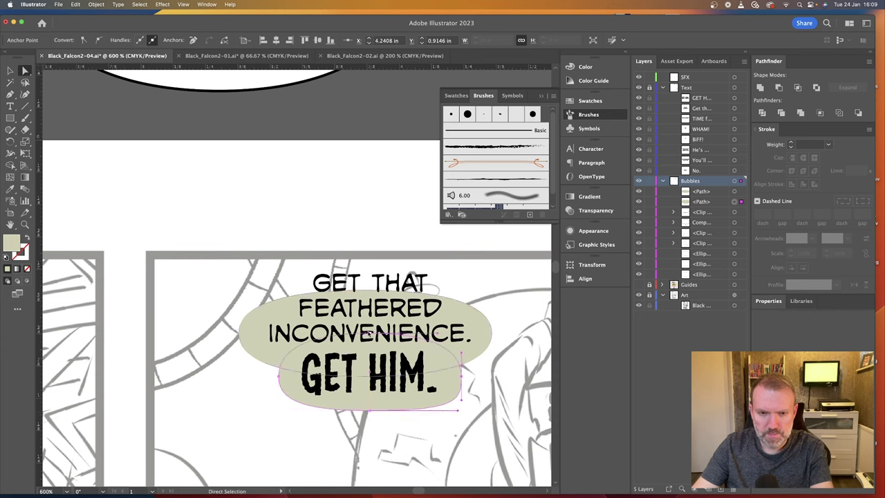
pyautogui.moveTo(370, 335); pyautogui.dragTo(358, 351)
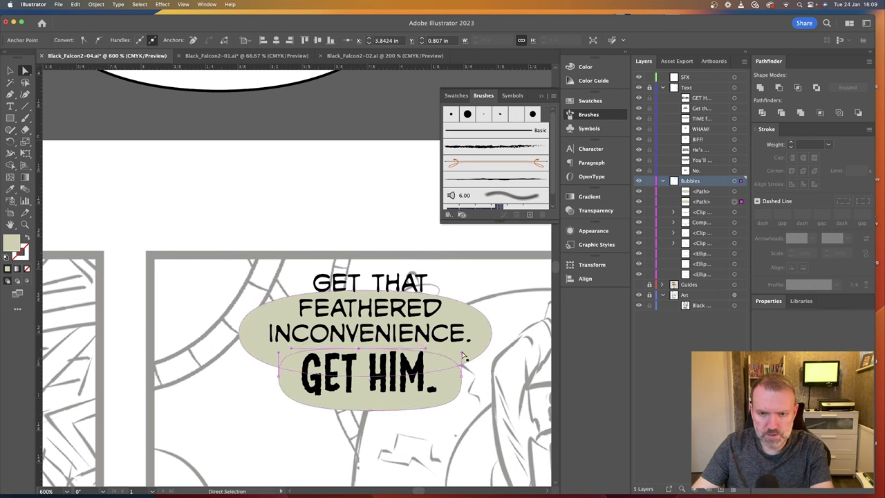
pyautogui.moveTo(461, 353); pyautogui.dragTo(461, 361)
pyautogui.click(424, 446)
pyautogui.click(453, 402)
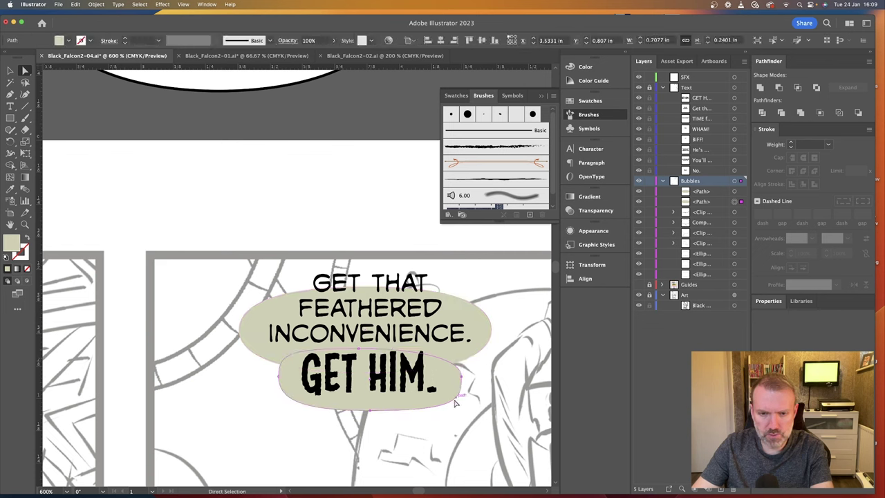
# Pull the side anchors of the wide oval behind "INCONVENIENCE." inward to narrow it evenly around the text.
pyautogui.click(241, 331)
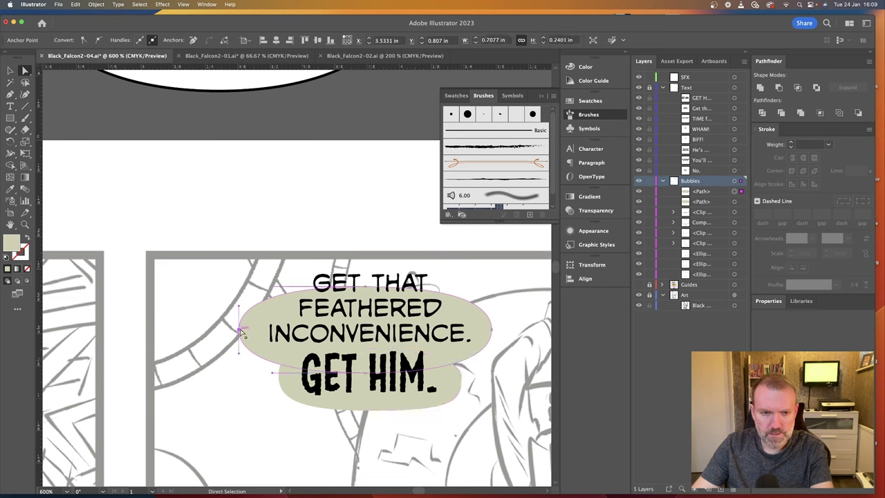
pyautogui.moveTo(241, 331); pyautogui.dragTo(250, 323)
pyautogui.moveTo(492, 332); pyautogui.dragTo(486, 298)
pyautogui.click(490, 293)
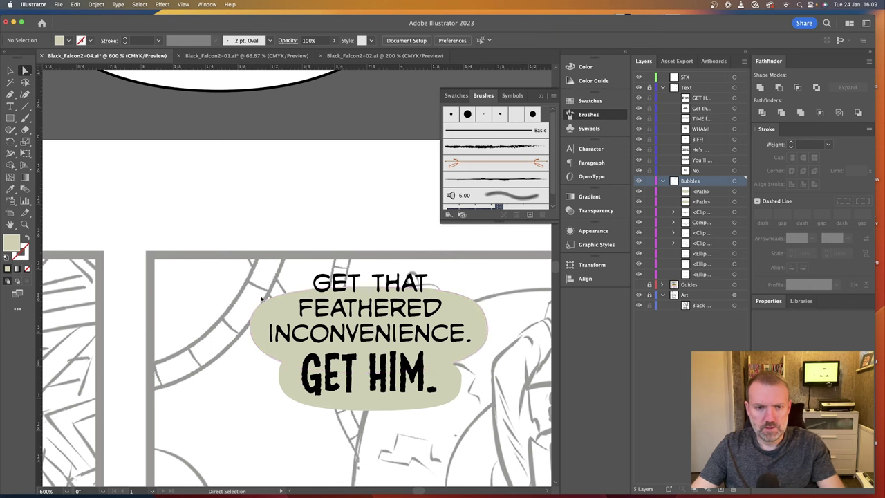
# Paste a copy of the wide oval and squeeze it to about half its width.
pyautogui.click(272, 308)
pyautogui.press('super+c')
pyautogui.press('super+v')
pyautogui.click(11, 70)
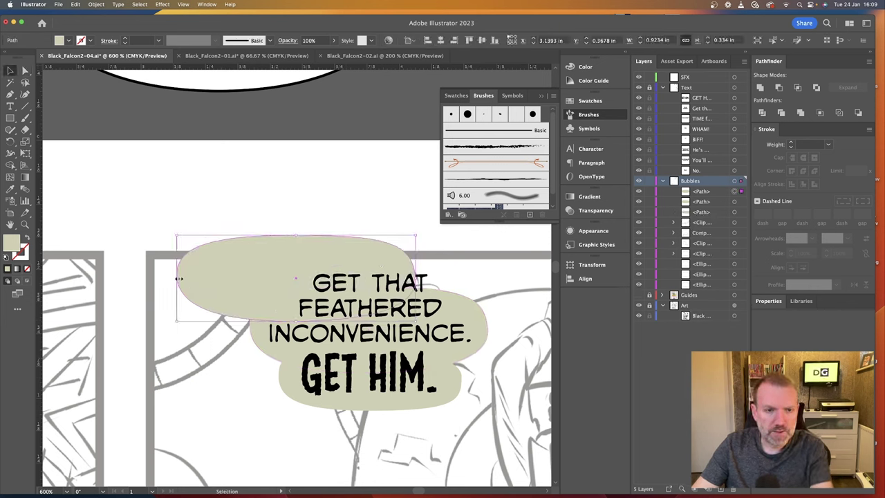
pyautogui.moveTo(176, 278); pyautogui.dragTo(296, 278)
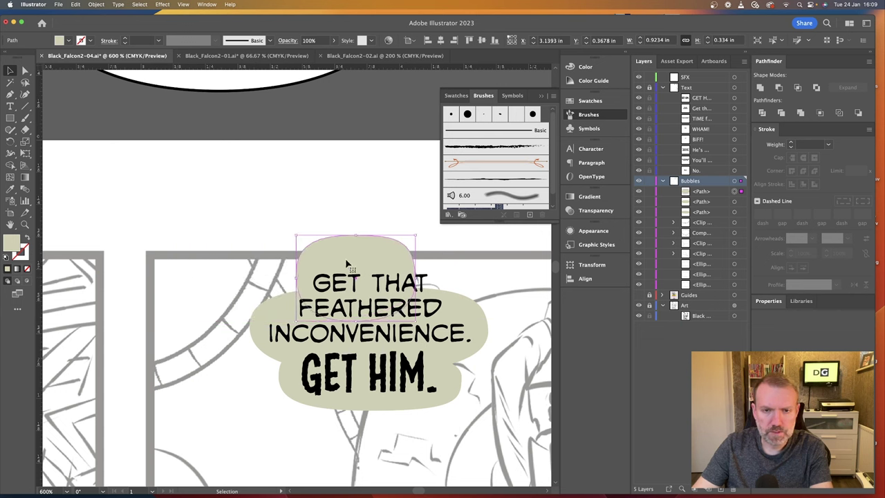
# Widen the copied oval to surround "GET THAT", tilt it slightly counter-clockwise and nudge it into place.
pyautogui.moveTo(415, 277); pyautogui.dragTo(446, 277)
pyautogui.click(446, 232)
pyautogui.press('super+z')
pyautogui.moveTo(449, 235); pyautogui.dragTo(448, 230)
pyautogui.moveTo(389, 253); pyautogui.dragTo(390, 257)
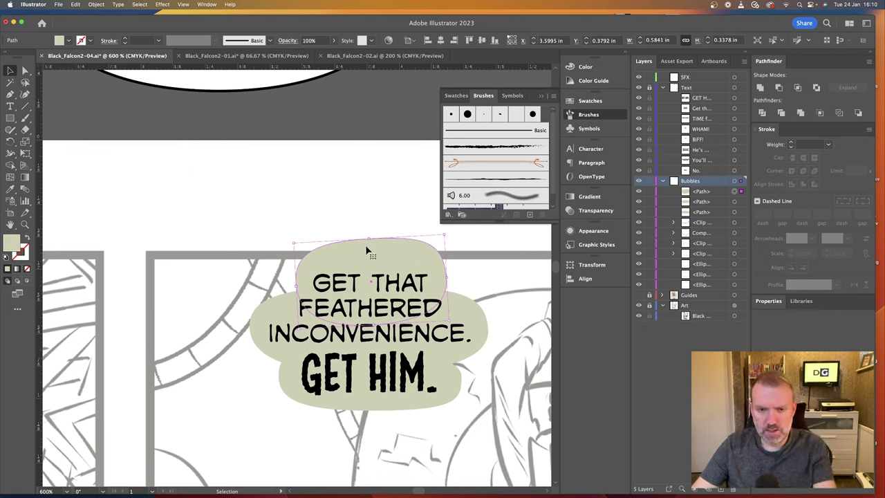
# Unite the three overlapping ovals into one live compound shape and expand its contents in the layer list.
pyautogui.keyDown('shift'); pyautogui.click(273, 309); pyautogui.keyUp('shift')
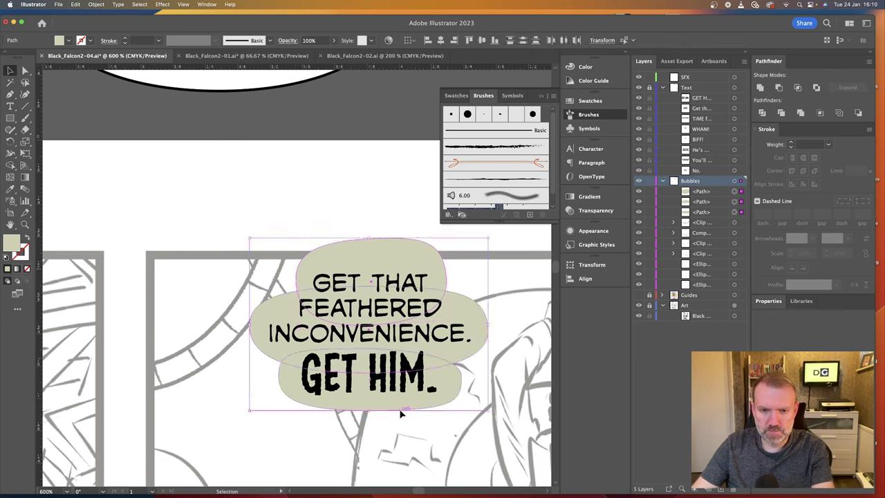
pyautogui.keyDown('alt'); pyautogui.click(760, 88); pyautogui.keyUp('alt')
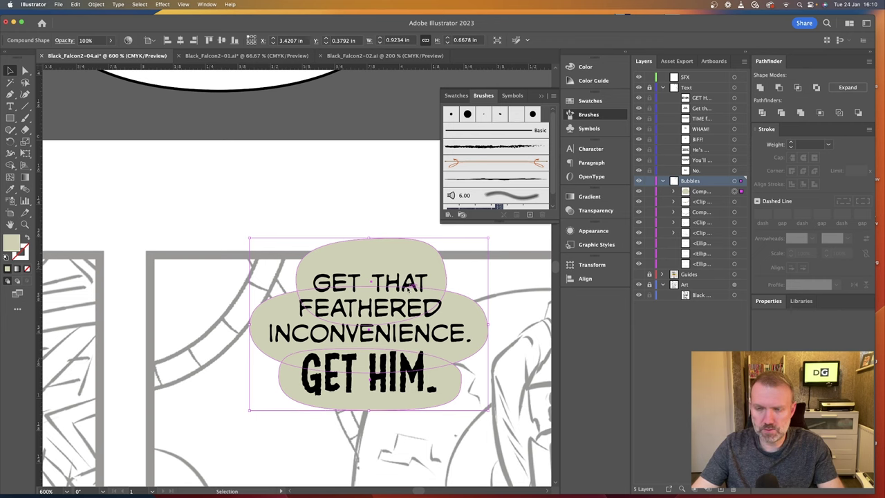
pyautogui.click(674, 191)
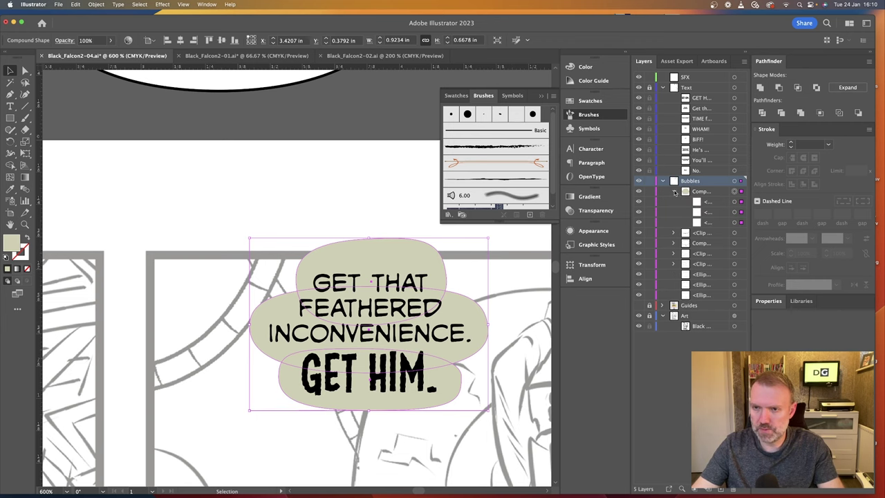
# Copy the white fill and black 0.5 pt stroke from the first panel's speech balloon onto the joined balloon with the Eyedropper.
pyautogui.hscroll(-15, 397, 264)
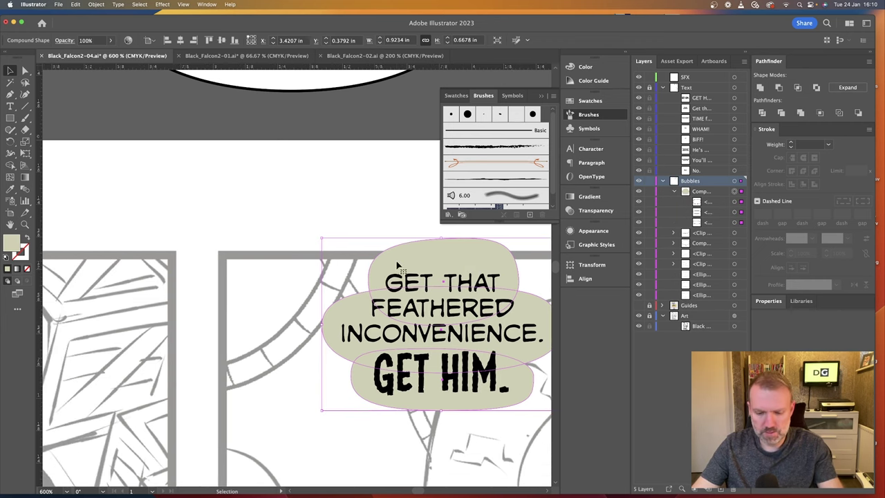
pyautogui.press('i')
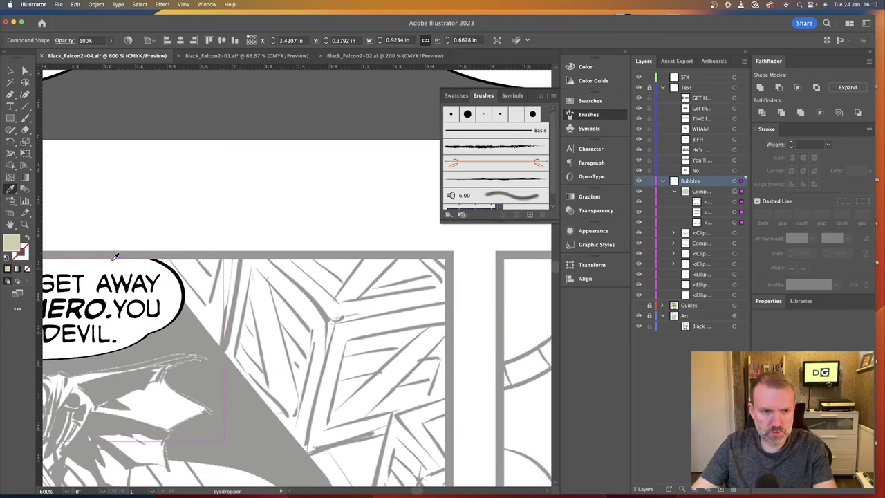
pyautogui.click(115, 262)
pyautogui.hscroll(10, 446, 294)
pyautogui.hscroll(10, 445, 294)
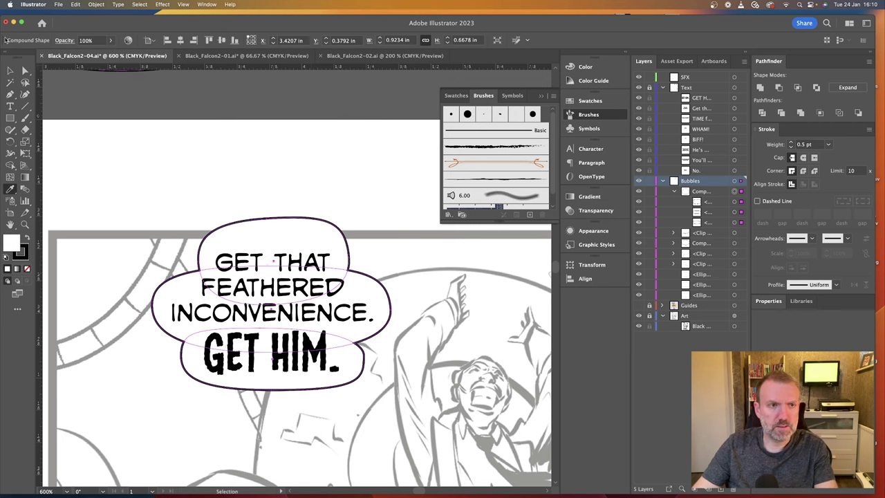
pyautogui.press('v')
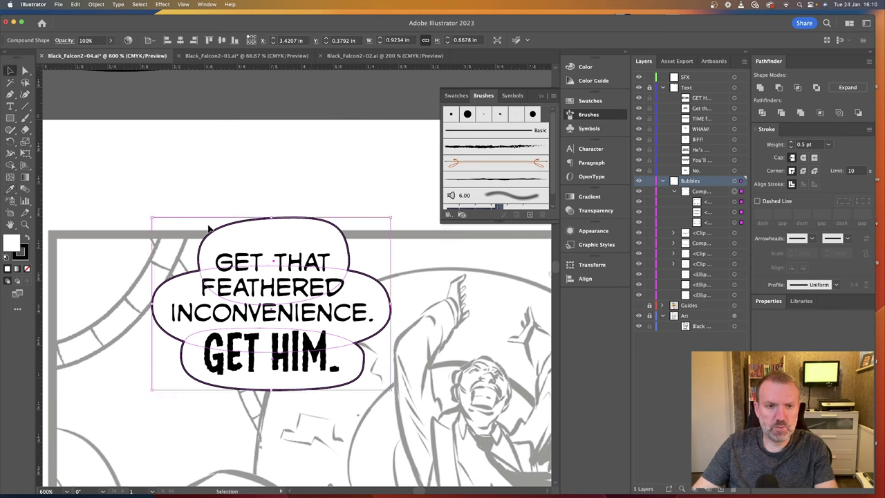
# Apply the 2 pt. Oval calligraphic brush to the joined balloon's outline and set its stroke weight to 0.5 pt.
pyautogui.click(485, 116)
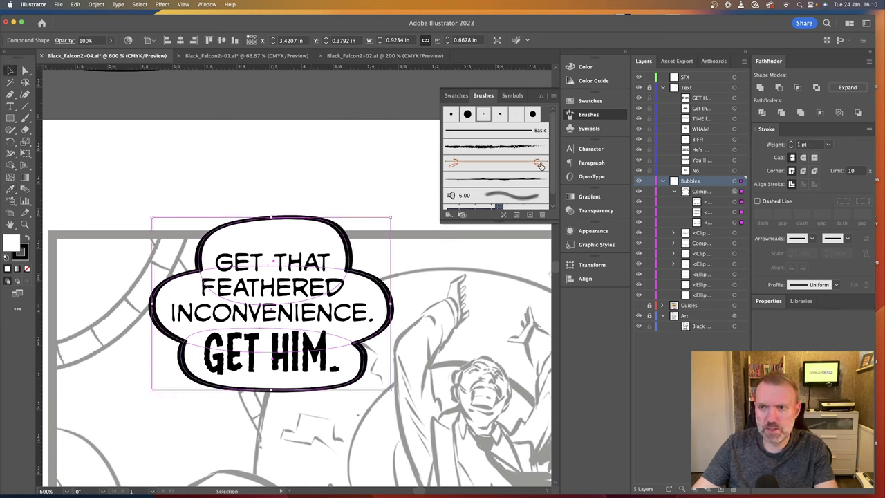
pyautogui.click(791, 146)
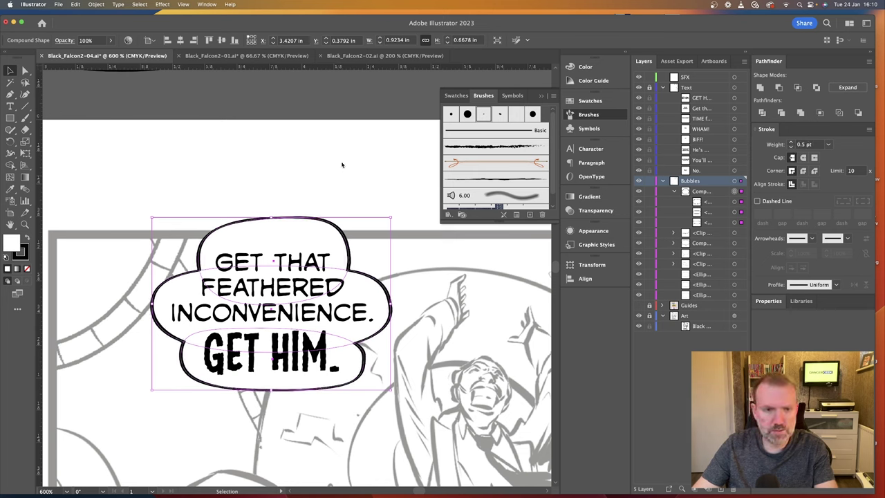
pyautogui.click(188, 183)
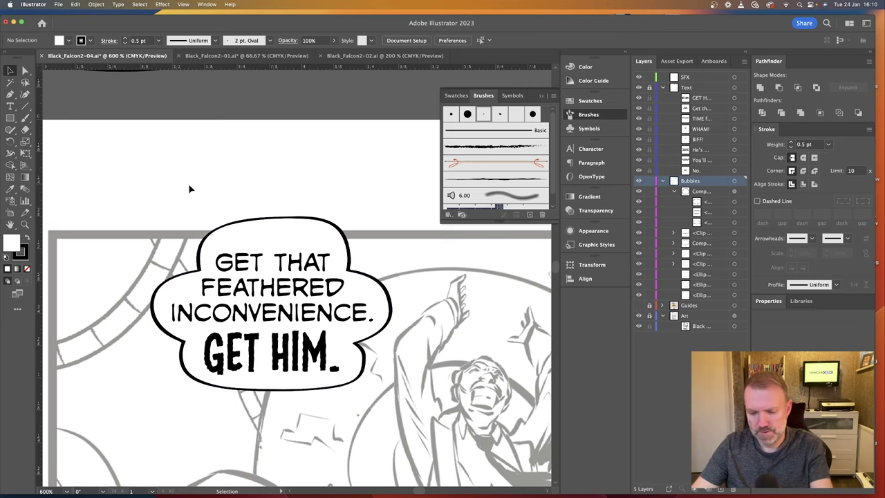
pyautogui.press('super+minus')
pyautogui.press('super+minus')
pyautogui.press('super+minus')
pyautogui.press('a')
pyautogui.press('super+equal')
pyautogui.press('super+equal')
pyautogui.press('v')
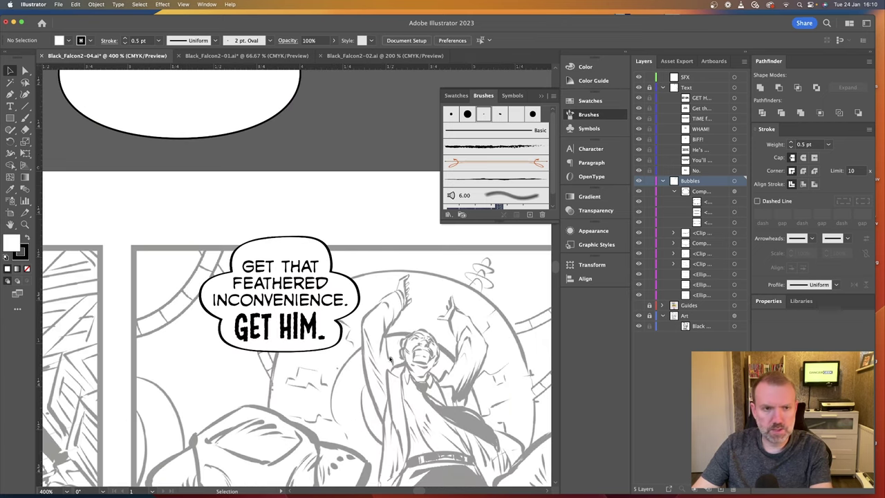
pyautogui.click(10, 95)
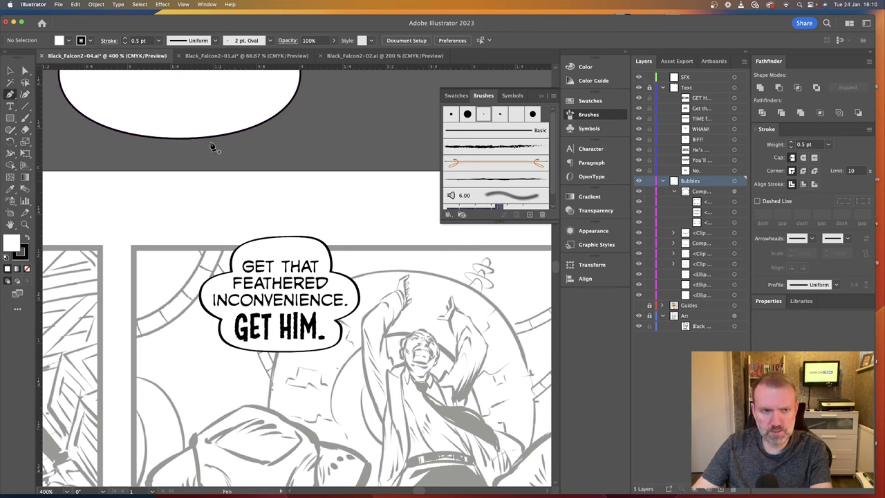
pyautogui.press('v')
pyautogui.click(262, 336)
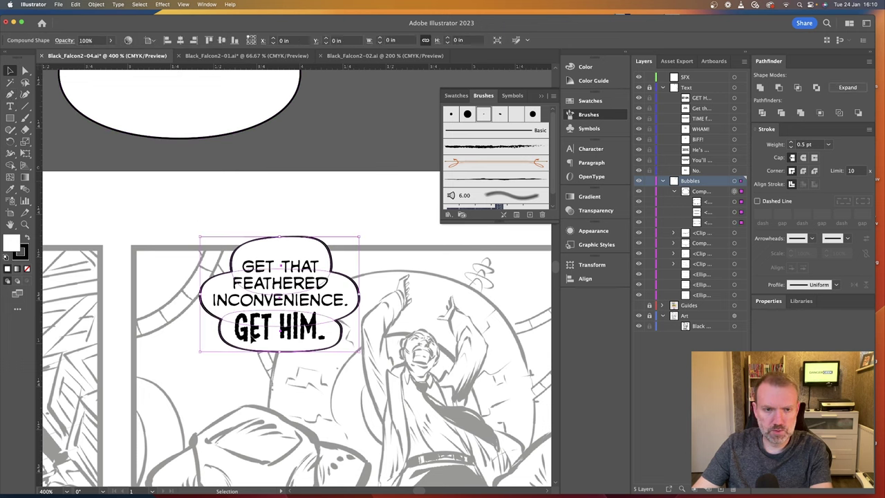
pyautogui.moveTo(292, 304); pyautogui.dragTo(196, 433)
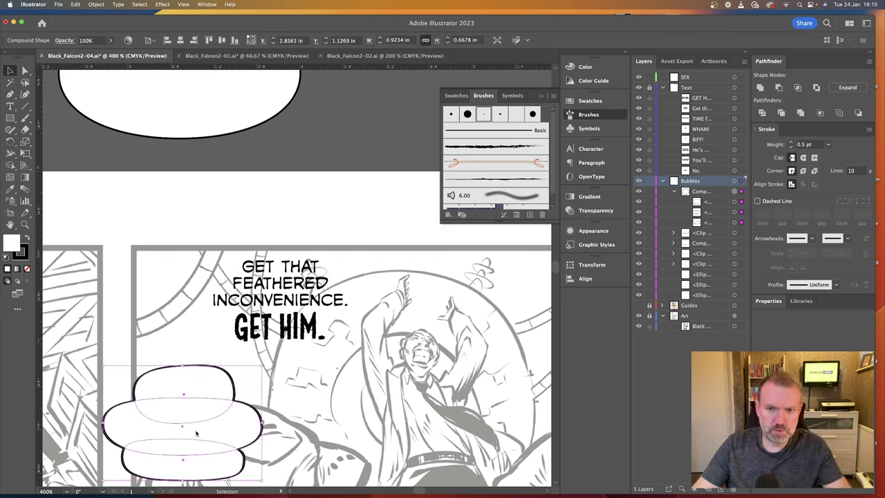
pyautogui.press('super+z')
# Unlock the Text layer and nudge the second panel's joined balloon together with both of its text pieces slightly left.
pyautogui.scroll(-2, 239, 415)
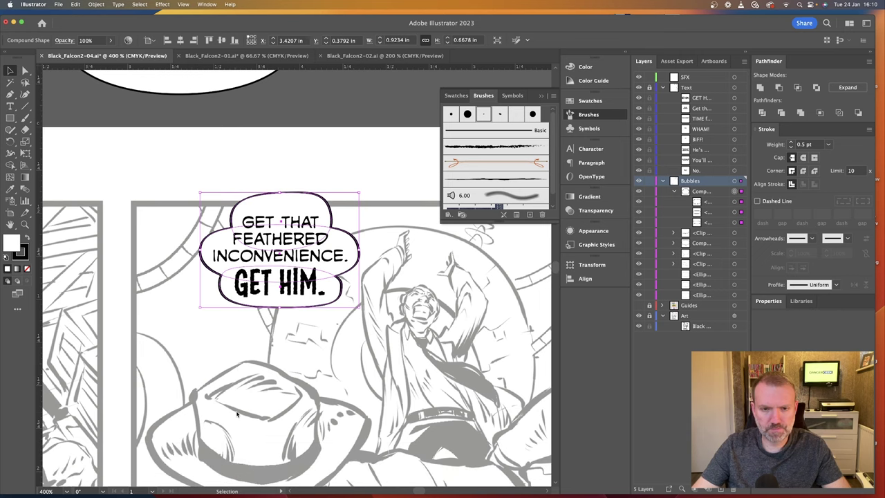
pyautogui.click(648, 88)
pyautogui.moveTo(414, 220); pyautogui.dragTo(217, 313)
pyautogui.press('Left')
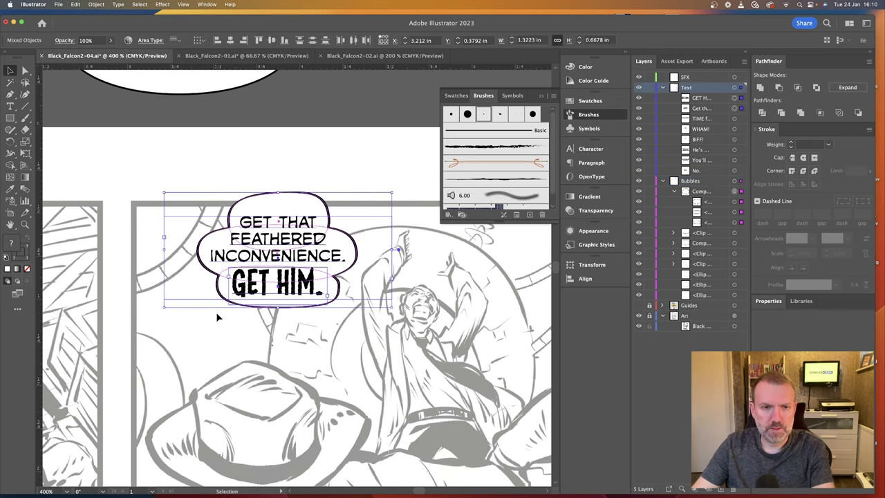
pyautogui.press('Left')
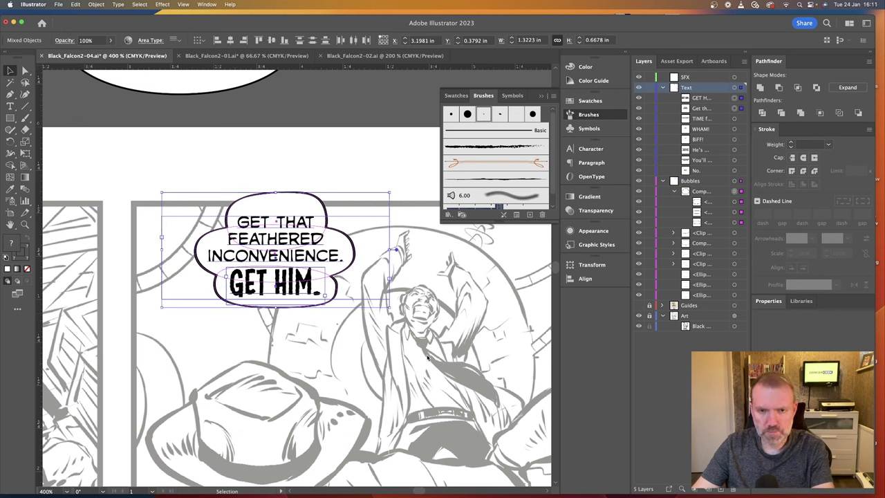
# Draw a closed, curved balloon tail with the Pen tool from the end of "INCONVENIENCE." towards the man with raised arms.
pyautogui.press('p')
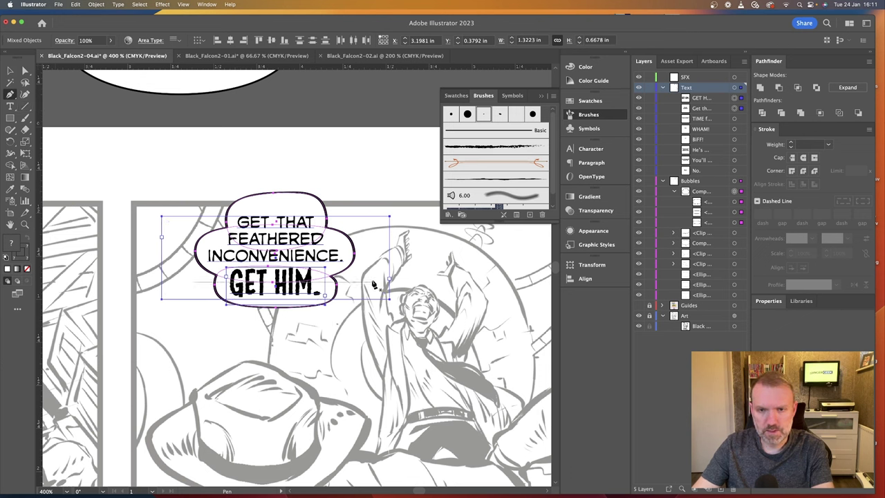
pyautogui.click(377, 284)
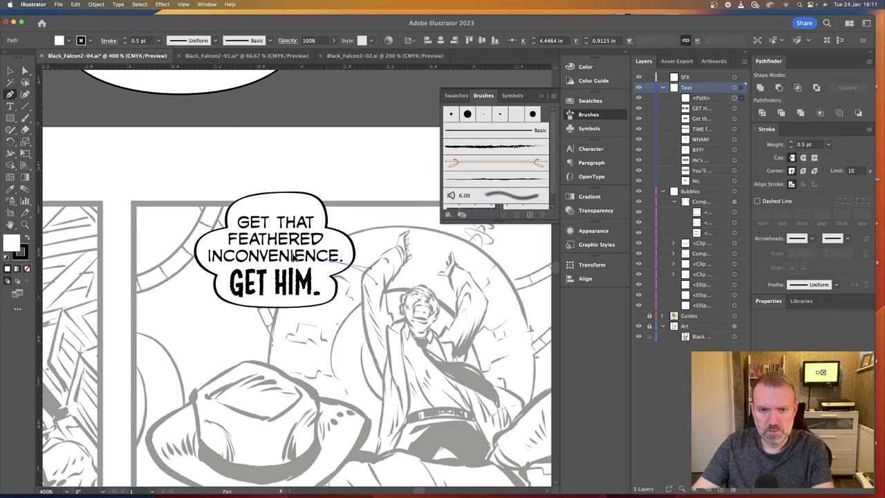
pyautogui.click(338, 255)
pyautogui.click(335, 246)
pyautogui.moveTo(378, 286); pyautogui.dragTo(380, 313)
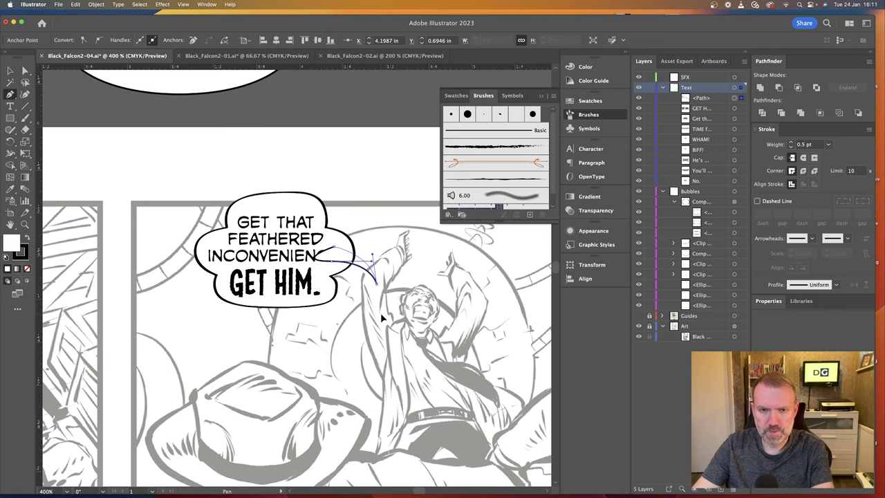
# Rotate the tail slightly counter-clockwise and shift it right so its tip points down at the shouting man.
pyautogui.press('v')
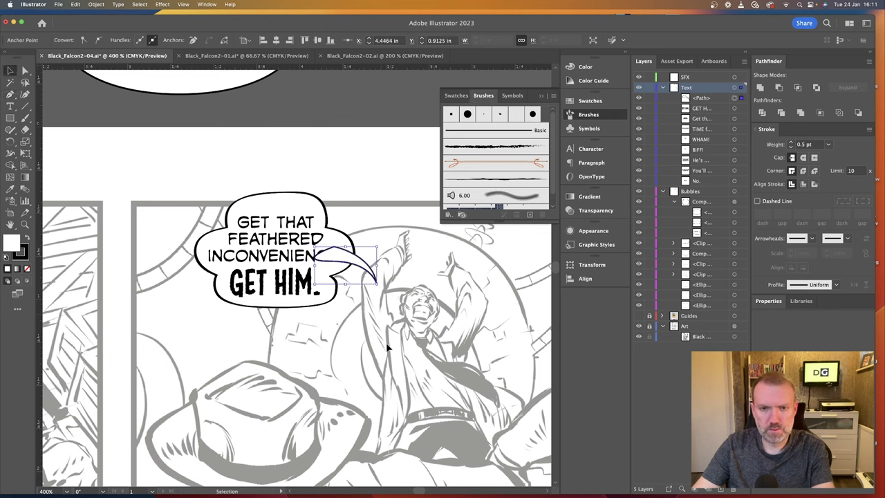
pyautogui.moveTo(380, 284); pyautogui.dragTo(408, 281)
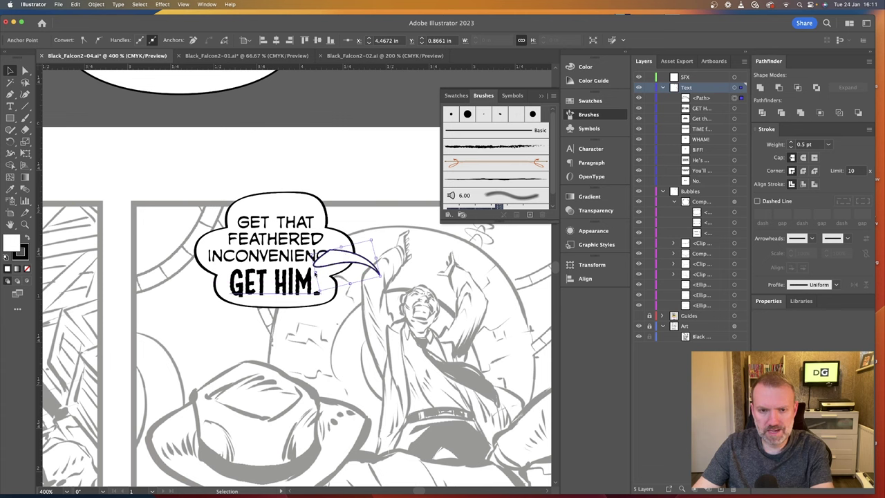
pyautogui.moveTo(315, 273); pyautogui.dragTo(388, 275)
pyautogui.click(380, 316)
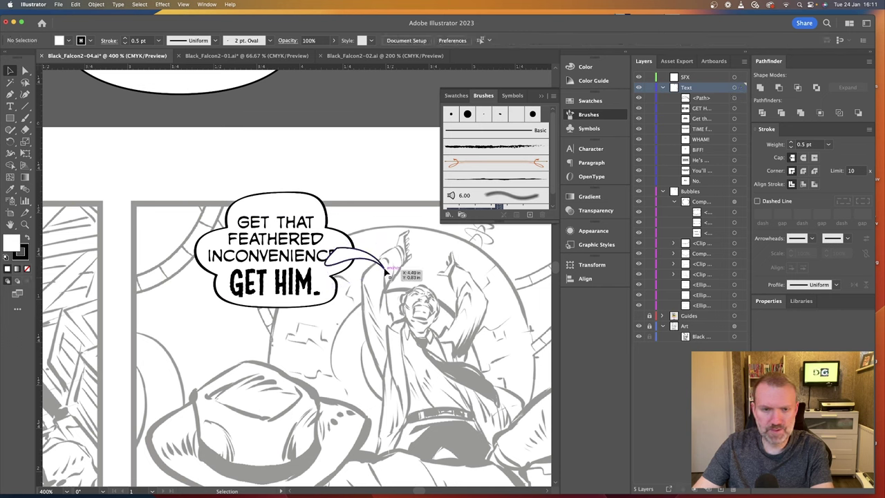
# Move the tail path from the Text layer into the joined balloon's compound shape in the Bubbles layer.
pyautogui.click(705, 205)
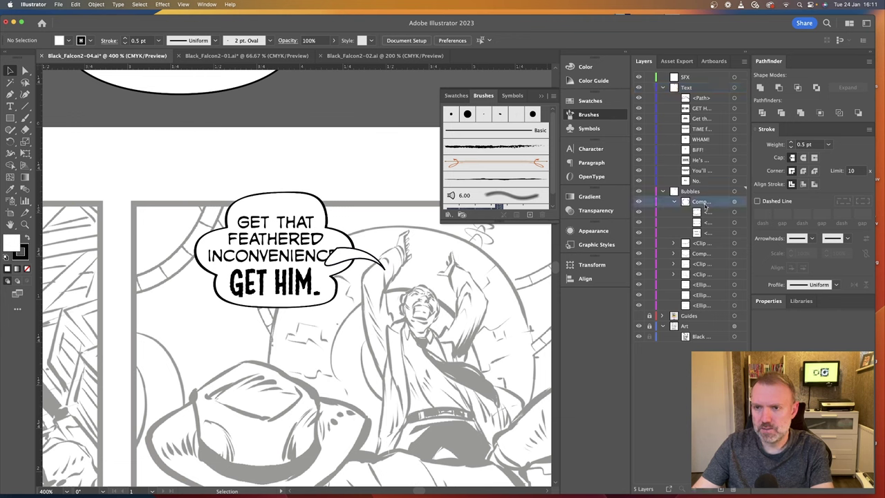
pyautogui.moveTo(703, 99); pyautogui.dragTo(695, 210)
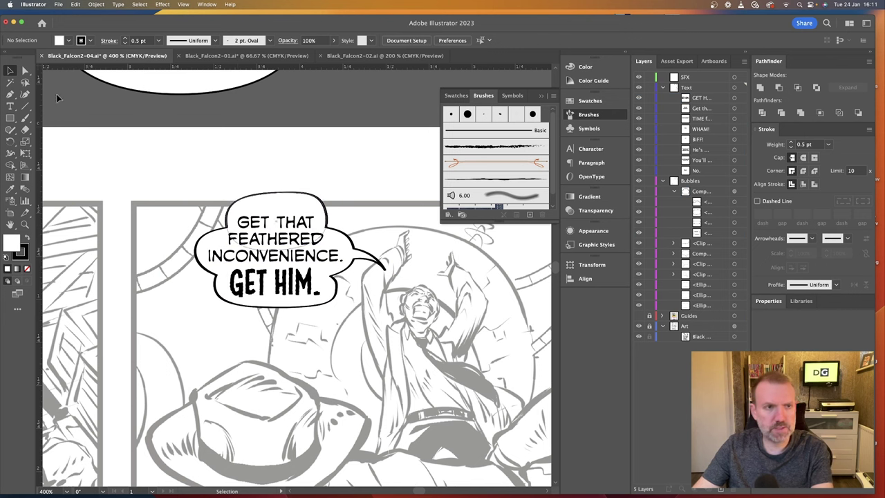
# Draw a rectangle about 1.52 by 0.80 in from the second panel's top border and make it a clipping mask for the joined balloon.
pyautogui.moveTo(9, 117); pyautogui.dragTo(76, 121)
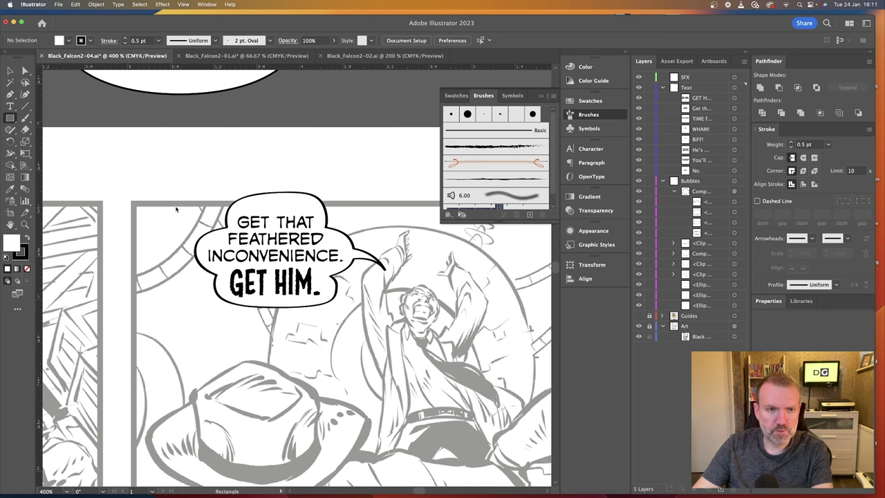
pyautogui.moveTo(178, 208)
pyautogui.mouseDown()
pyautogui.moveTo(357, 290)
pyautogui.moveTo(449, 348)
pyautogui.moveTo(436, 344)
pyautogui.mouseUp()
pyautogui.click(9, 69)
pyautogui.click(279, 203)
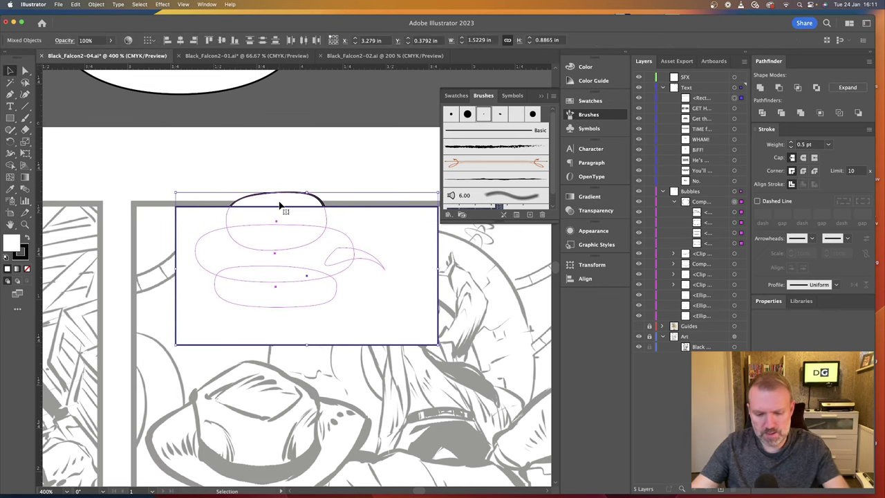
pyautogui.press('super+7')
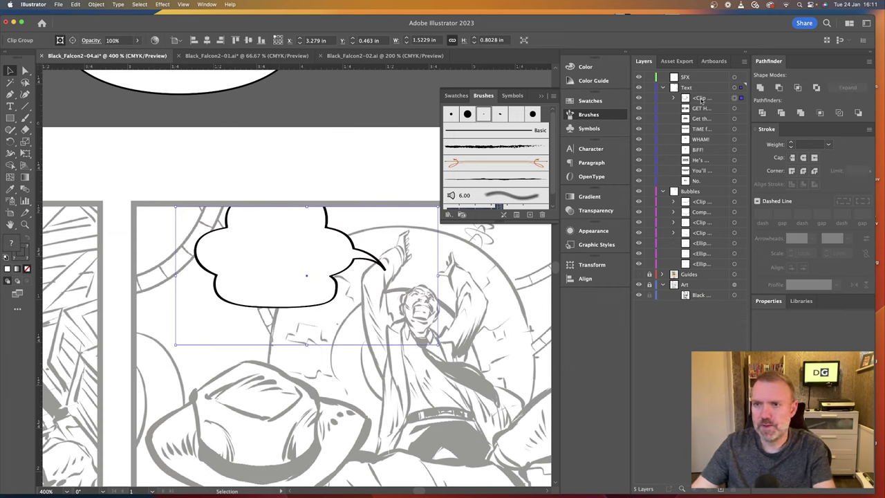
# Move the joined balloon's clip group from the Text layer into the Bubbles layer.
pyautogui.moveTo(700, 98); pyautogui.dragTo(690, 194)
pyautogui.click(345, 363)
pyautogui.press('super+minus')
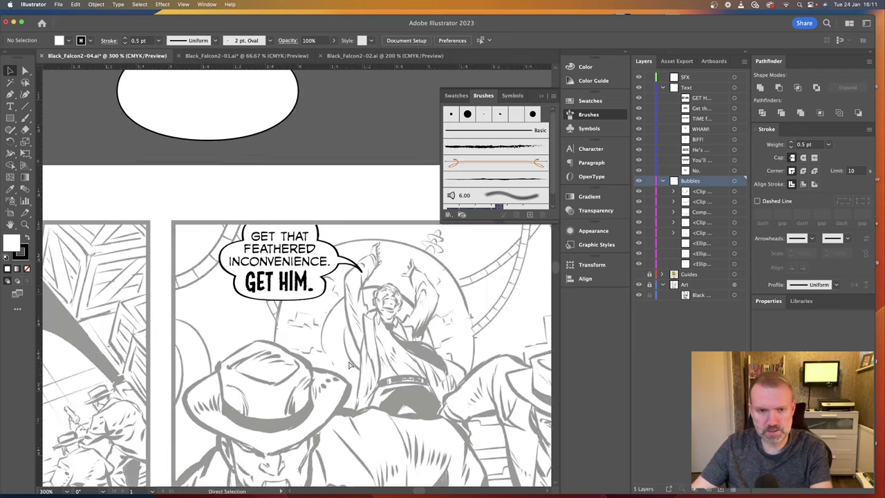
pyautogui.press('super+minus')
pyautogui.press('super+minus')
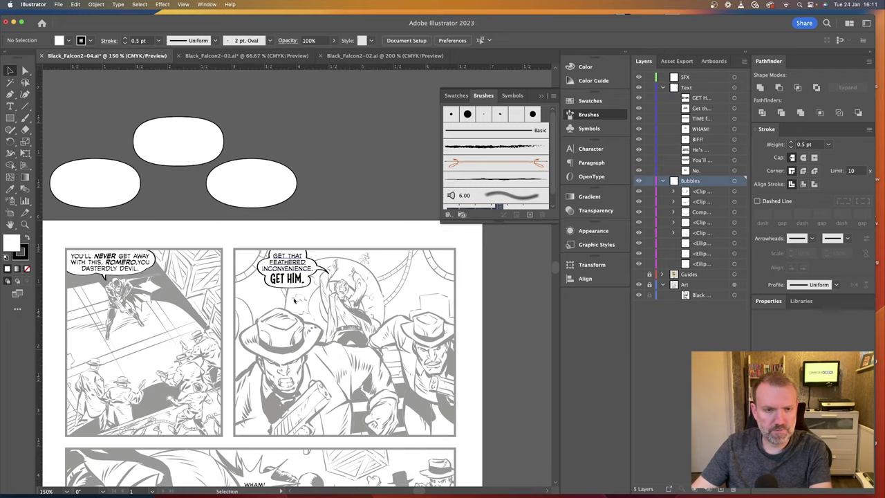
# Enlarge the third panel's "WHAM!" text to 23 pt and change its font to Blowhole BB.
pyautogui.scroll(-5, 302, 308)
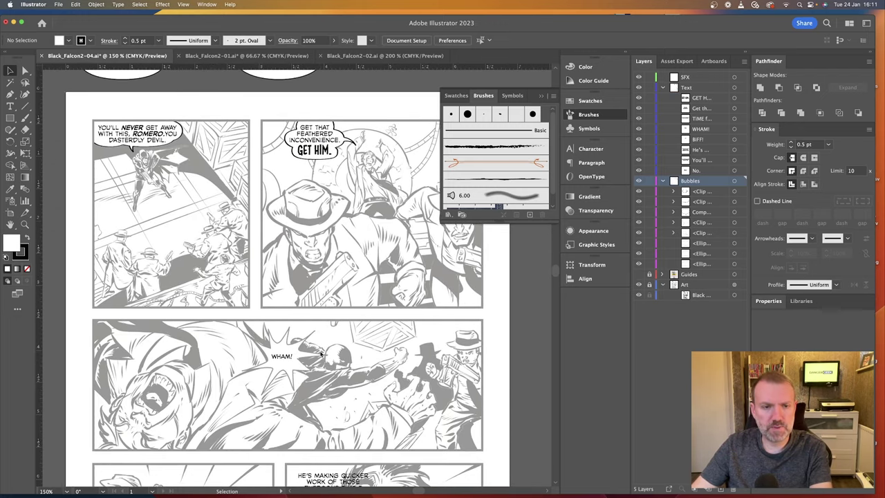
pyautogui.scroll(-2, 320, 354)
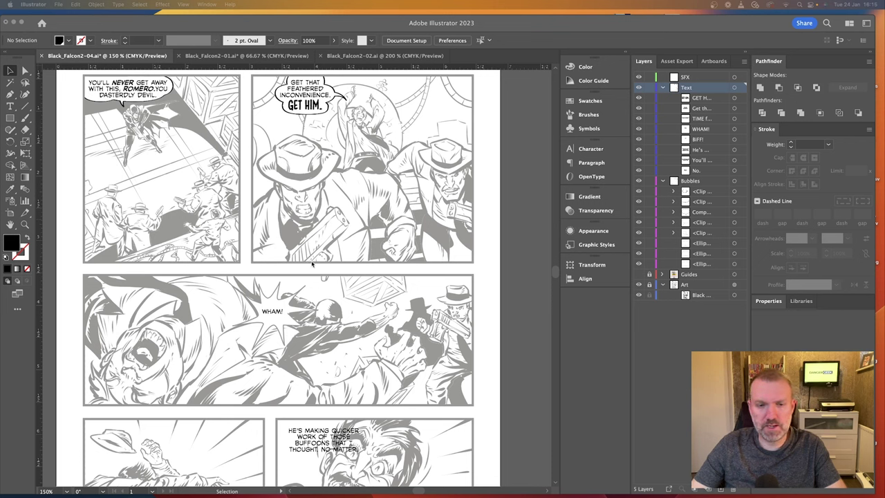
pyautogui.click(279, 315)
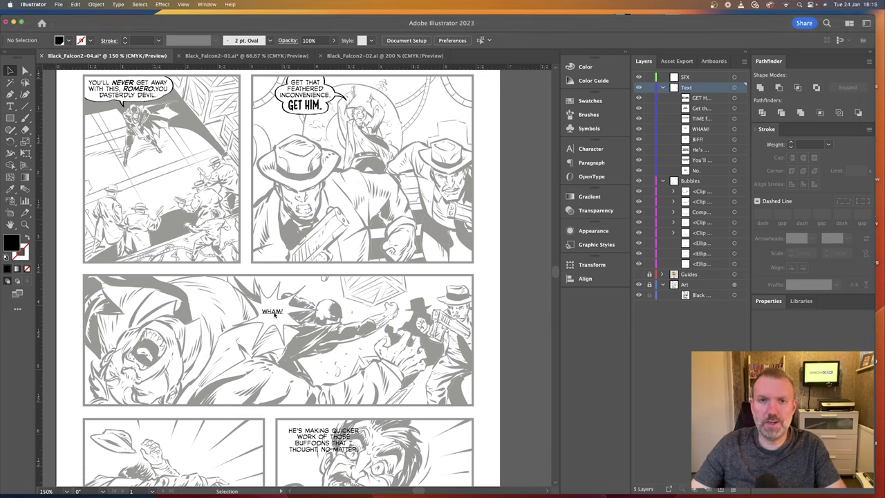
pyautogui.click(274, 313)
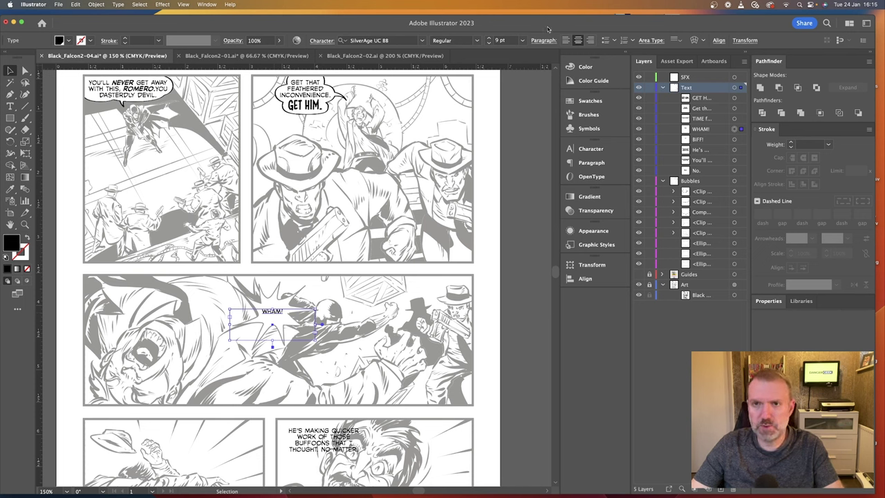
pyautogui.click(489, 38)
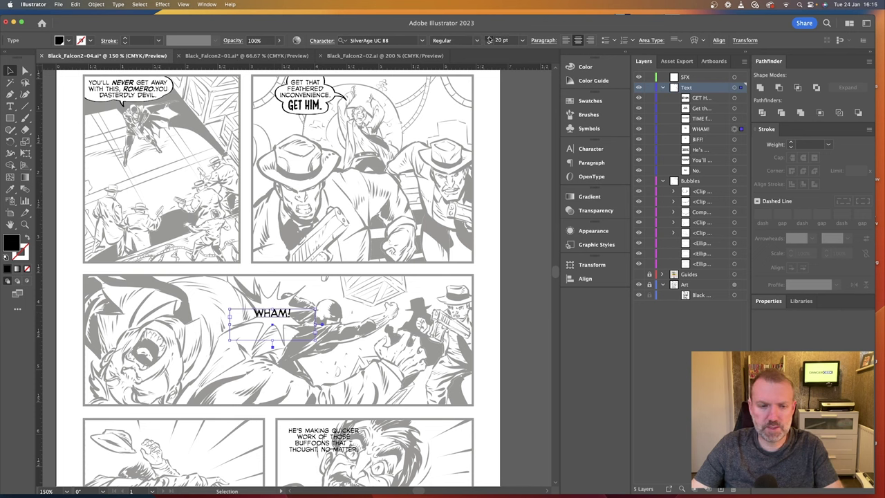
pyautogui.click(400, 40)
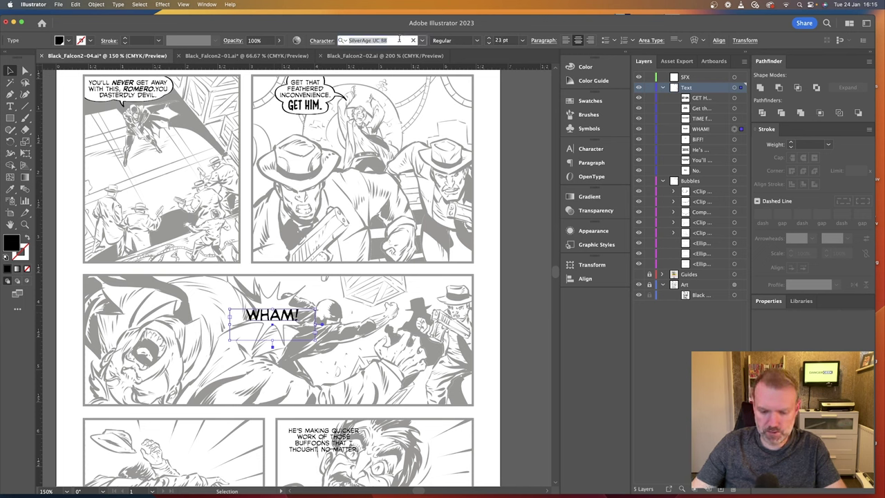
pyautogui.write('bb')
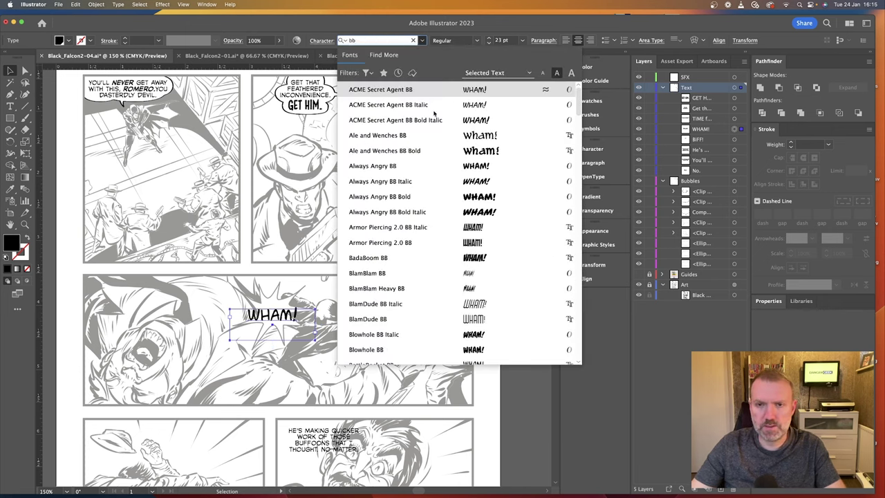
pyautogui.scroll(-5, 437, 133)
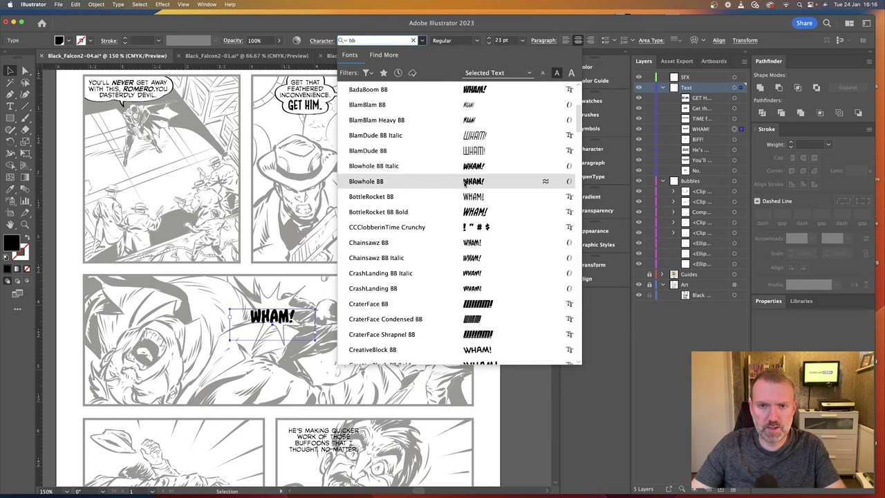
pyautogui.click(464, 183)
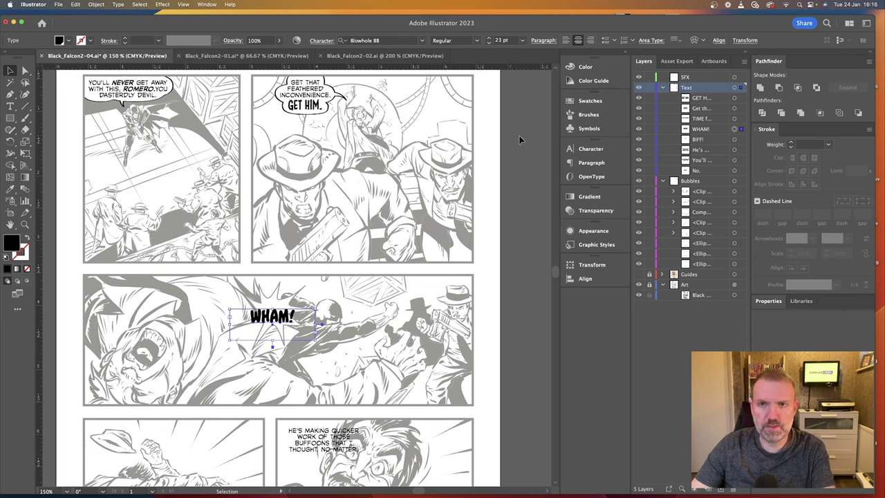
# Increase the size of the "WHAM!" text to 42 pt.
pyautogui.click(489, 38)
pyautogui.click(490, 38)
pyautogui.click(489, 38)
pyautogui.click(489, 38)
pyautogui.click(489, 38)
pyautogui.click(489, 38)
pyautogui.click(489, 38)
pyautogui.click(489, 38)
pyautogui.click(489, 38)
pyautogui.click(489, 38)
pyautogui.click(438, 220)
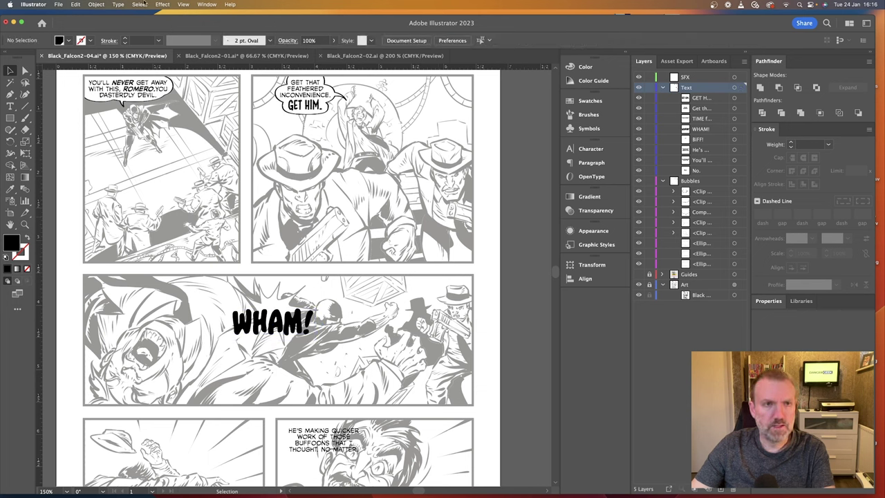
# Convert the "WHAM!" text to outlines and rotate it slightly clockwise so it slopes down to the right.
pyautogui.click(118, 5)
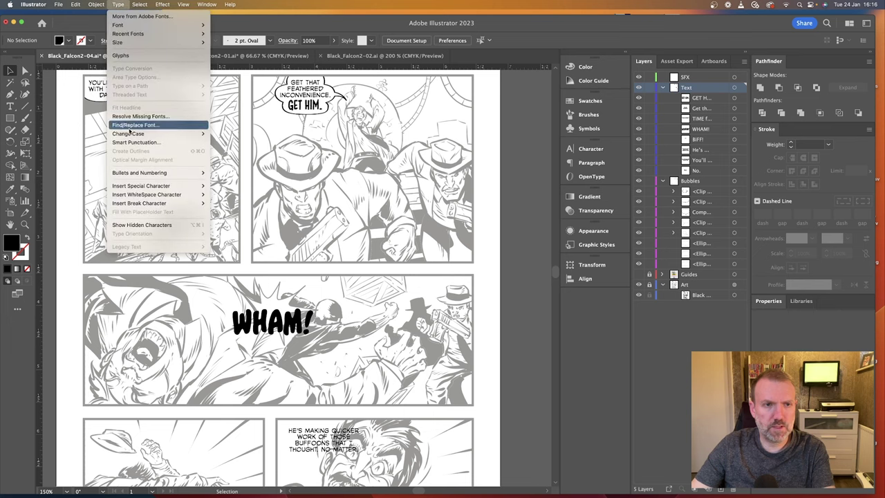
pyautogui.click(352, 299)
pyautogui.click(287, 318)
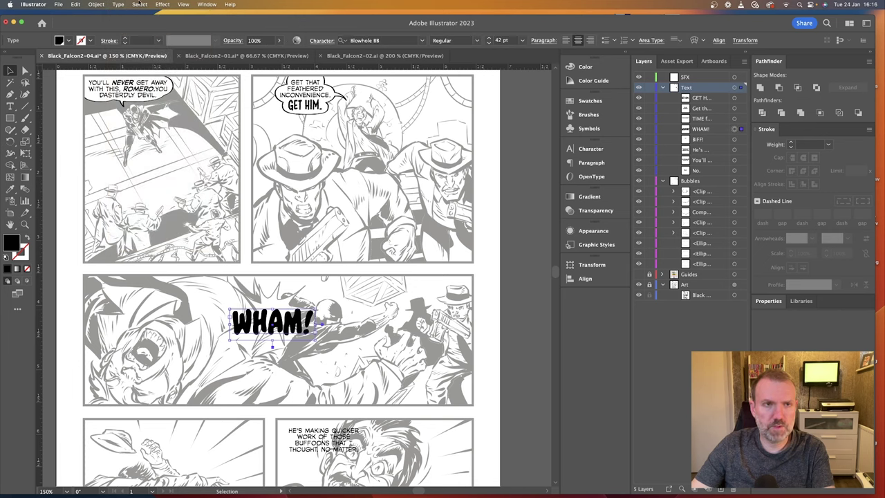
pyautogui.click(119, 5)
pyautogui.click(131, 151)
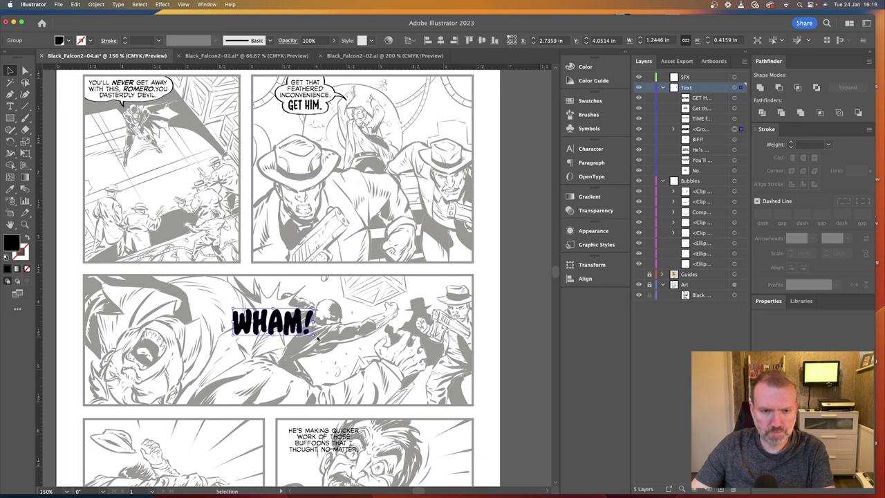
pyautogui.moveTo(316, 338); pyautogui.dragTo(312, 347)
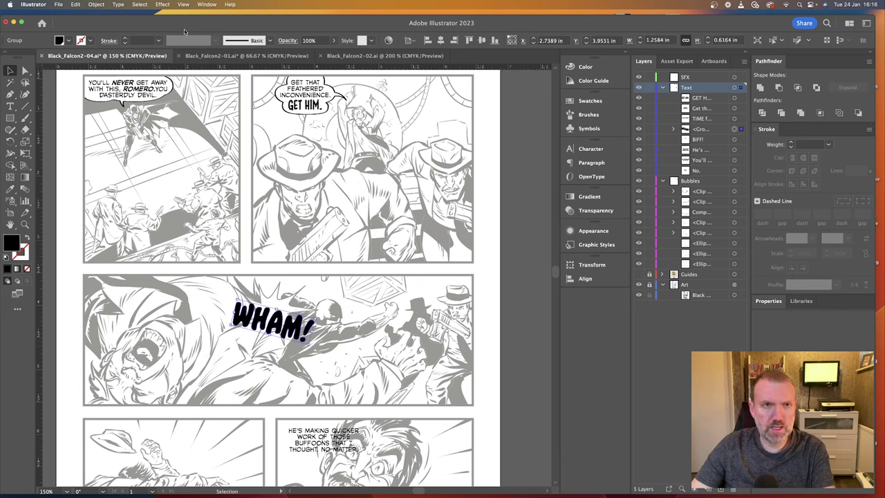
# Apply a horizontal Arc Lower warp with a 31% bend to the outlined "WHAM!".
pyautogui.click(163, 4)
pyautogui.moveTo(221, 138)
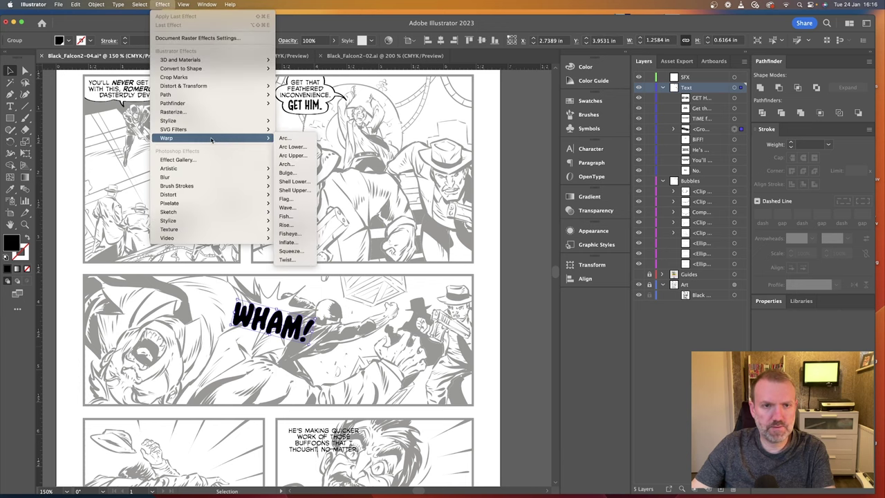
pyautogui.click(293, 147)
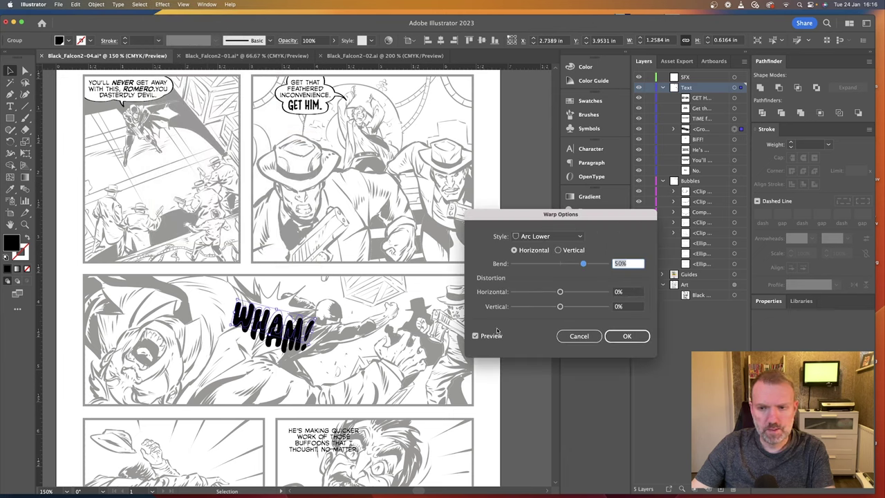
pyautogui.moveTo(577, 269); pyautogui.dragTo(573, 267)
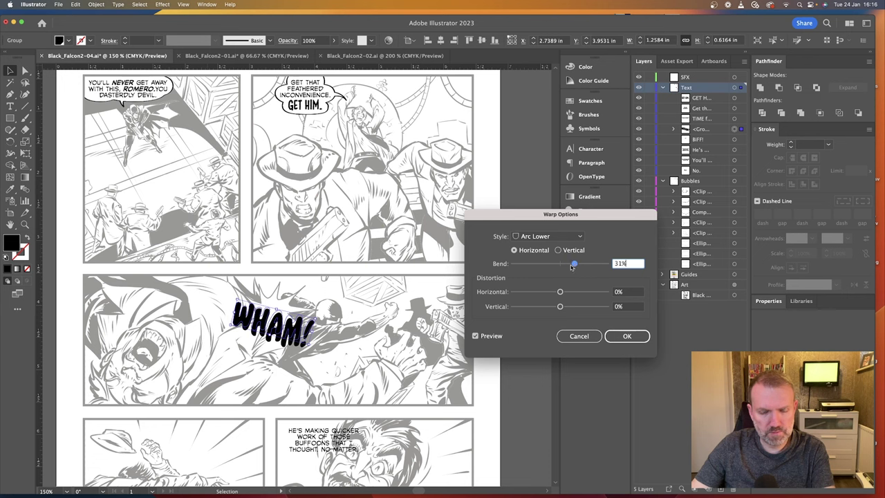
pyautogui.click(627, 336)
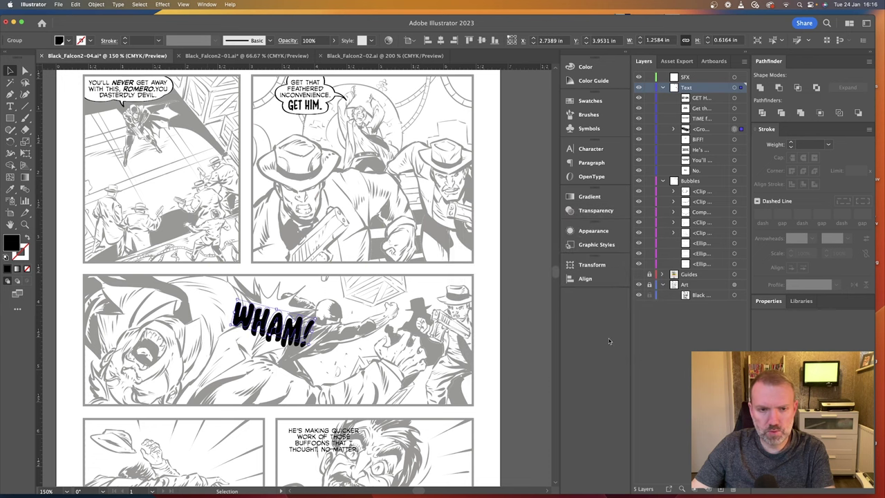
pyautogui.click(366, 333)
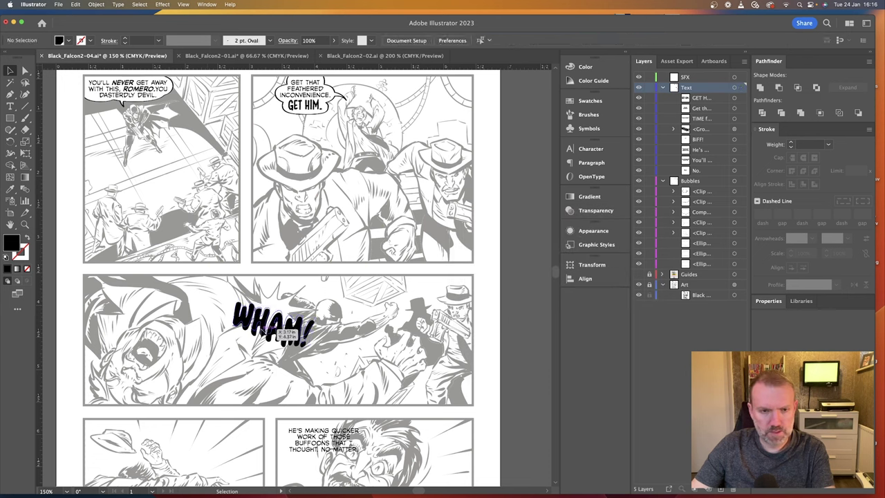
# Expand the appearance of the warped "WHAM!" and ungroup it into separate letters.
pyautogui.click(320, 330)
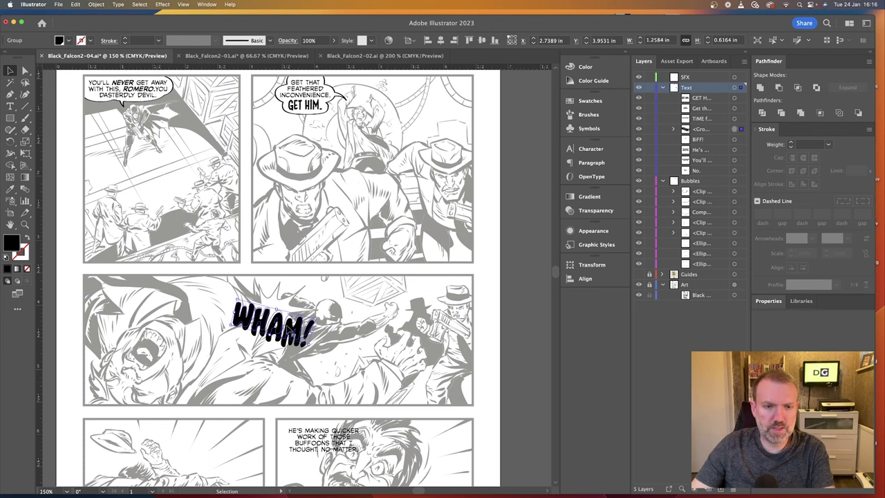
pyautogui.click(96, 4)
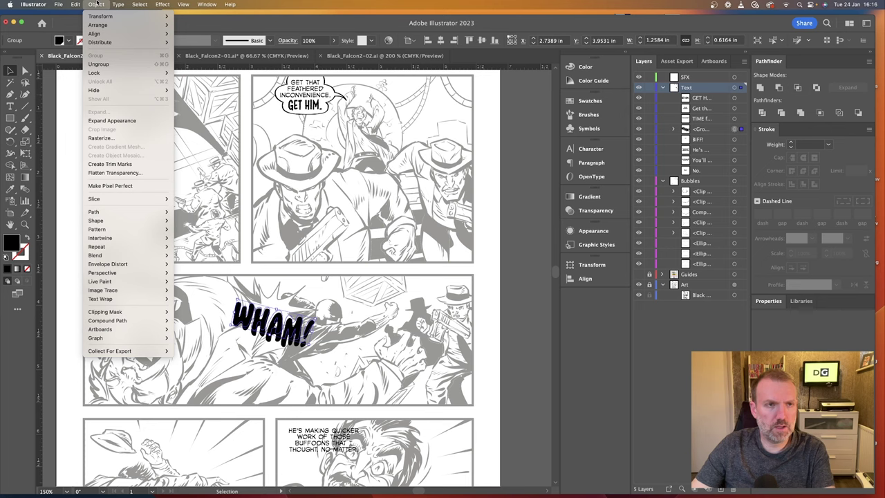
pyautogui.click(109, 120)
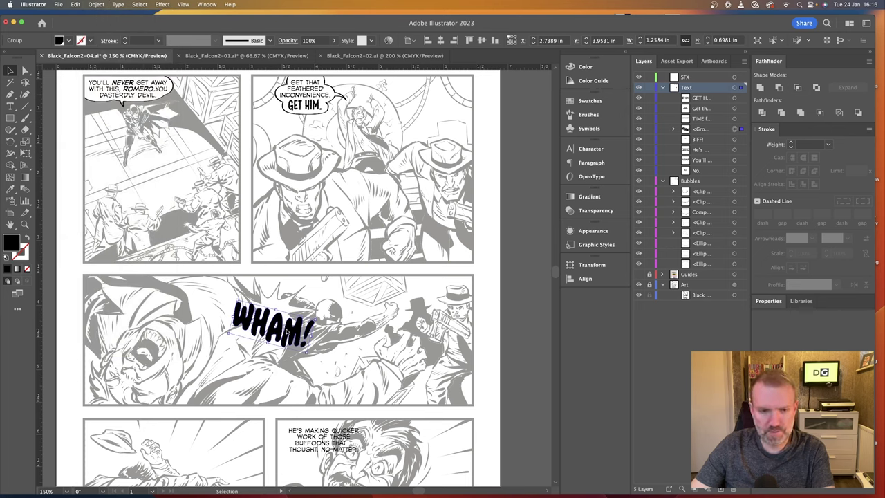
pyautogui.scroll(3, 311, 356)
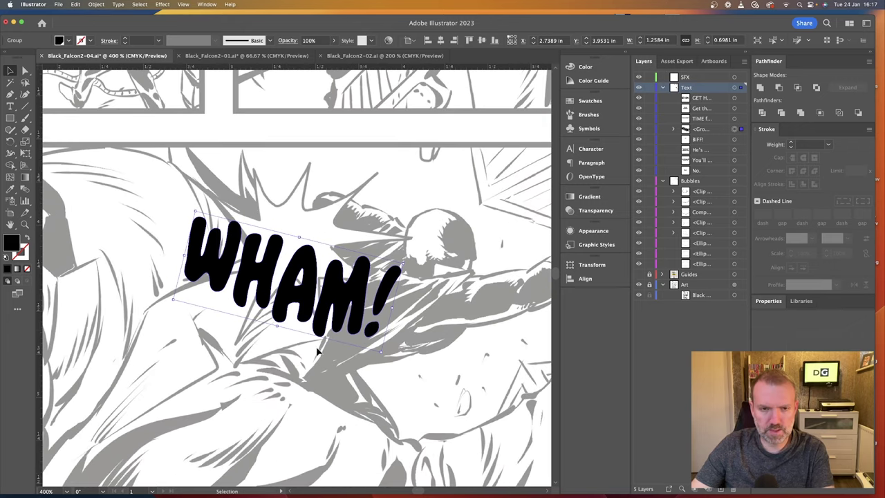
pyautogui.click(311, 356)
pyautogui.click(211, 261)
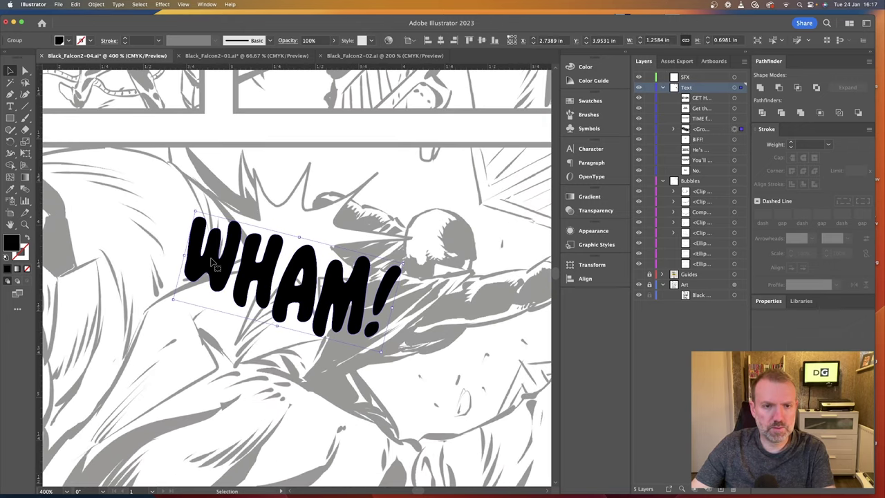
pyautogui.click(94, 4)
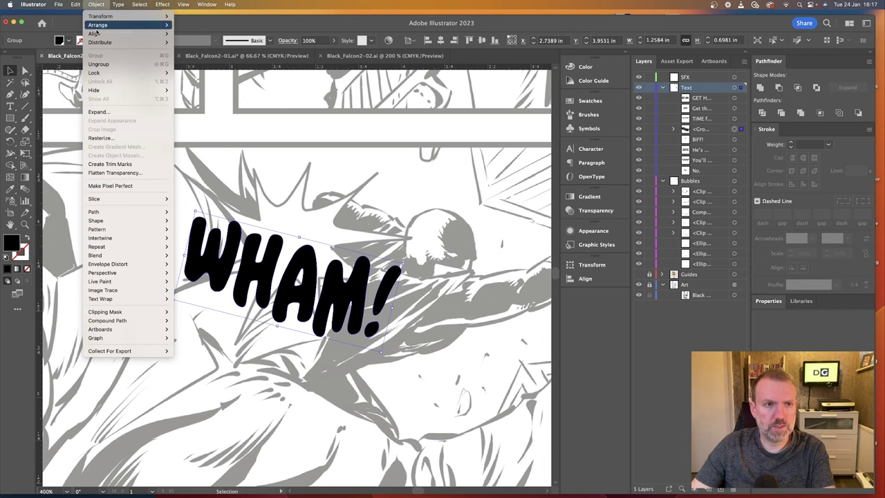
pyautogui.click(104, 66)
# Rotate the W of "WHAM!" slightly clockwise and stagger its neighbours, with the H lower and the A higher.
pyautogui.click(24, 70)
pyautogui.click(227, 293)
pyautogui.click(276, 286)
pyautogui.click(217, 265)
pyautogui.press('v')
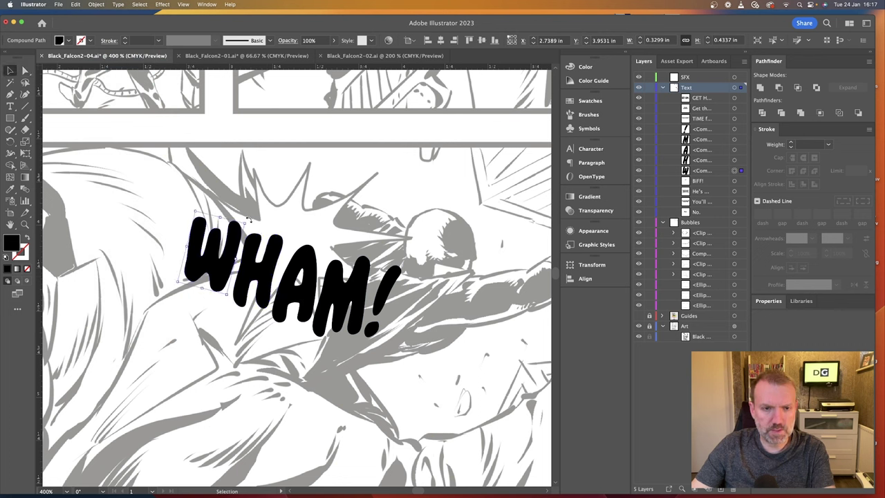
pyautogui.moveTo(248, 219); pyautogui.dragTo(250, 227)
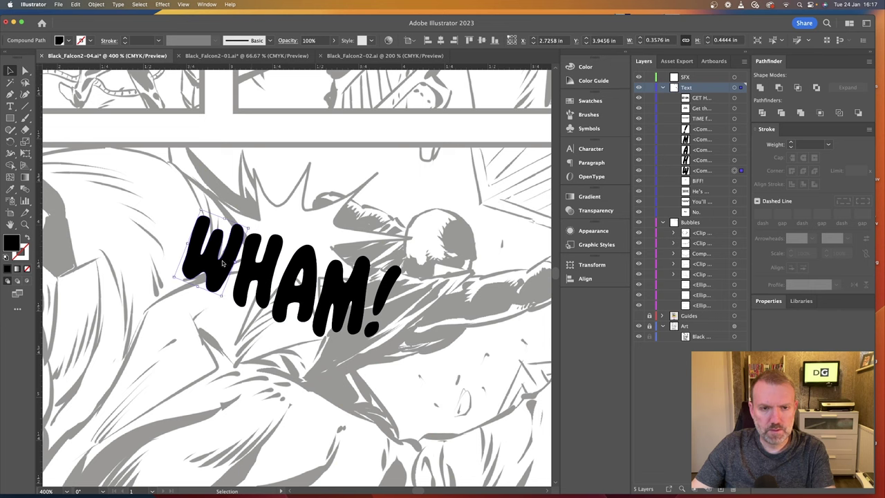
pyautogui.click(247, 273)
pyautogui.moveTo(245, 276); pyautogui.dragTo(287, 279)
# Rotate the M of "WHAM!" slightly clockwise, then enlarge the exclamation mark and shift it slightly down.
pyautogui.click(341, 285)
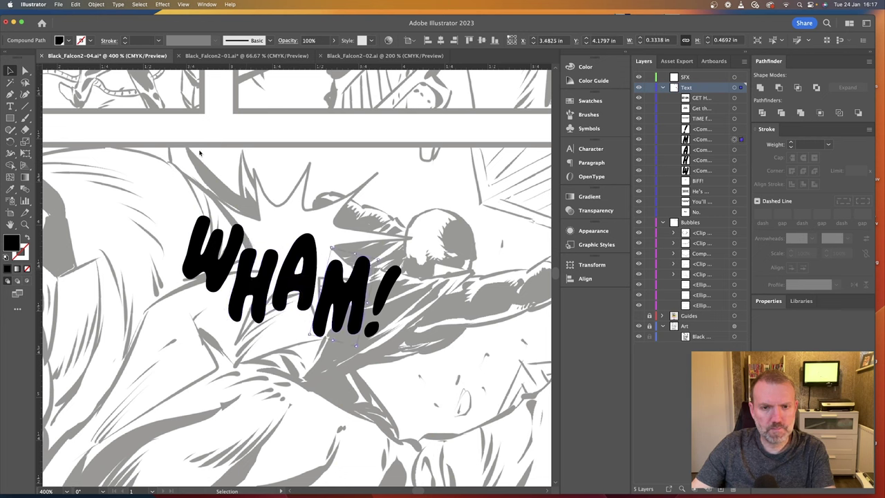
pyautogui.moveTo(381, 258); pyautogui.dragTo(385, 268)
pyautogui.press('a')
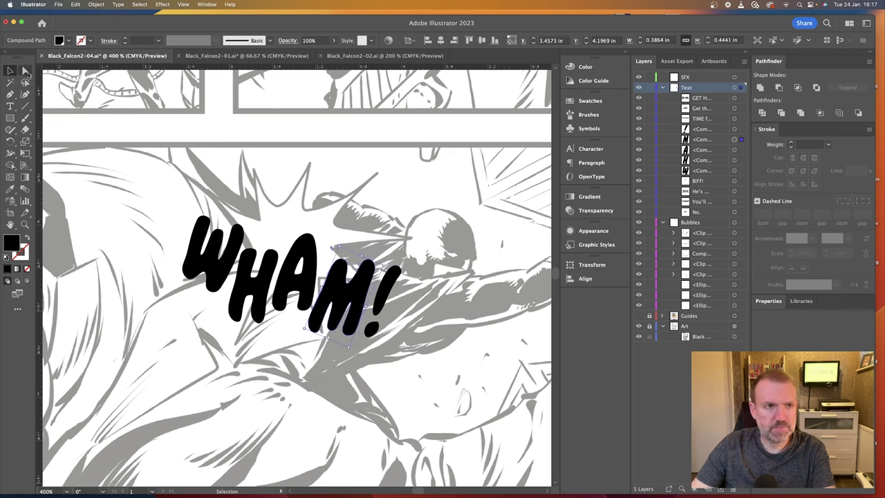
pyautogui.click(12, 71)
pyautogui.moveTo(406, 265); pyautogui.dragTo(418, 255)
pyautogui.moveTo(389, 274); pyautogui.dragTo(386, 284)
# Select all the "WHAM!" letters and scale them up together to about 1.2 times their size.
pyautogui.moveTo(188, 189); pyautogui.dragTo(425, 406)
pyautogui.moveTo(404, 348); pyautogui.dragTo(456, 402)
pyautogui.press('super+minus')
pyautogui.press('super+minus')
pyautogui.press('super+minus')
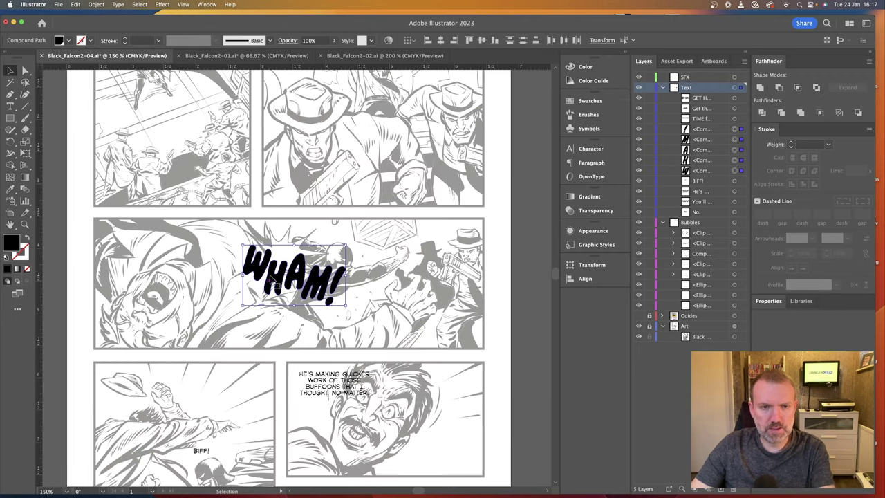
# Shift the "WHAM!" lettering slightly left within the third panel and combine its letters into one group.
pyautogui.moveTo(290, 269); pyautogui.dragTo(291, 269)
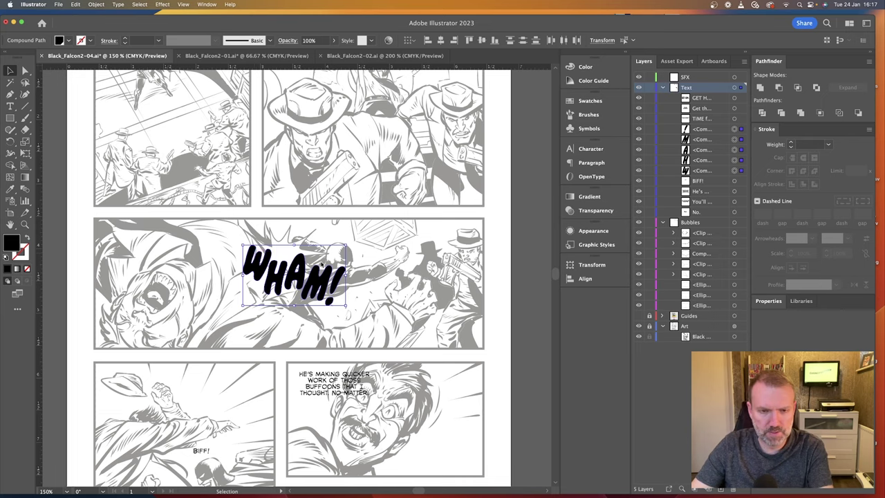
pyautogui.press('super+equal')
pyautogui.press('super+equal')
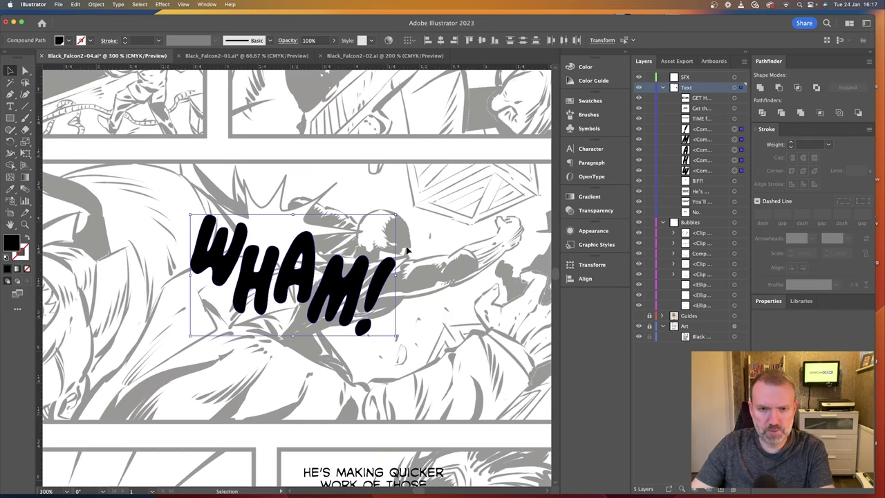
pyautogui.moveTo(341, 293); pyautogui.dragTo(304, 298)
pyautogui.moveTo(361, 340); pyautogui.dragTo(387, 349)
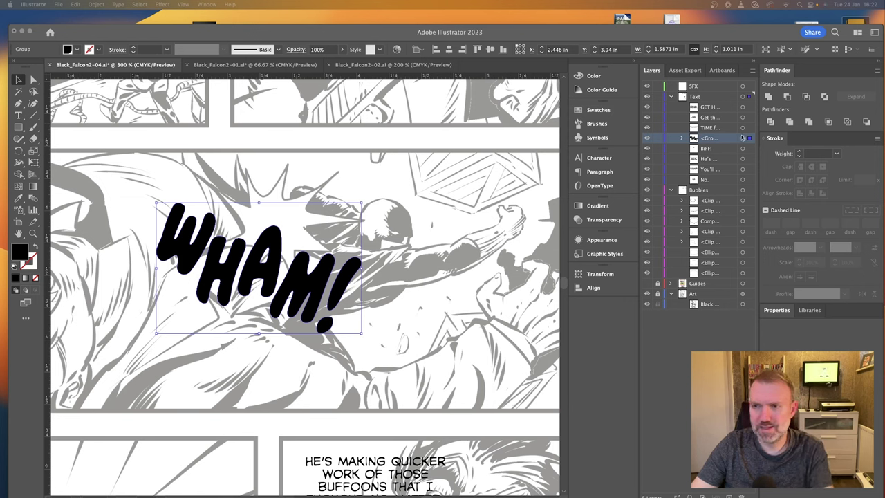
# Offset the paths of the grouped "WHAM!" letters outward by about 0.04 in, using miter joins with a limit of 4.
pyautogui.click(98, 4)
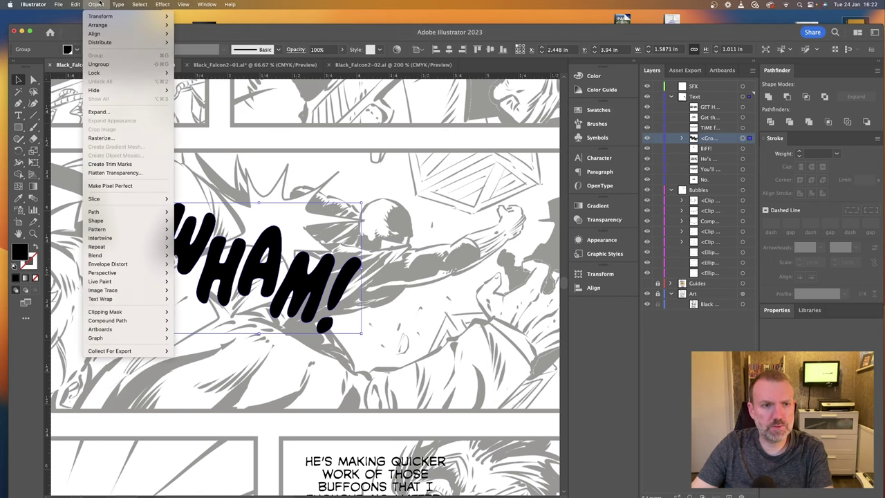
pyautogui.moveTo(125, 211)
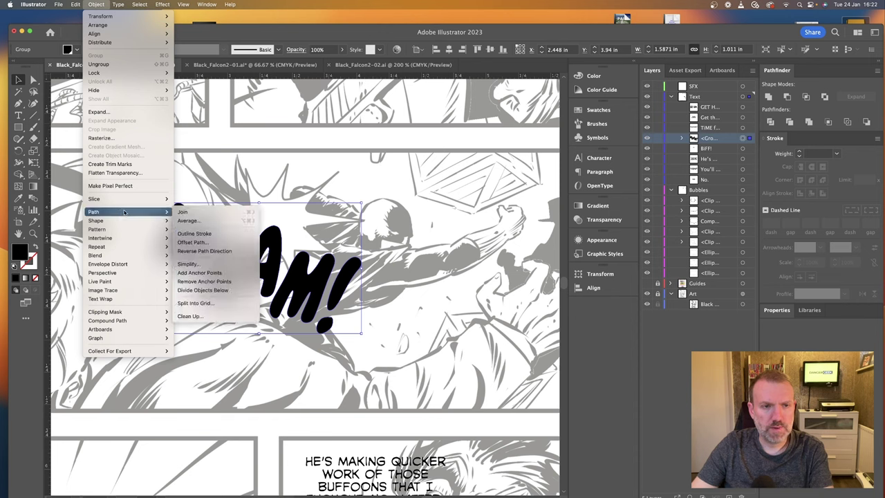
pyautogui.click(202, 243)
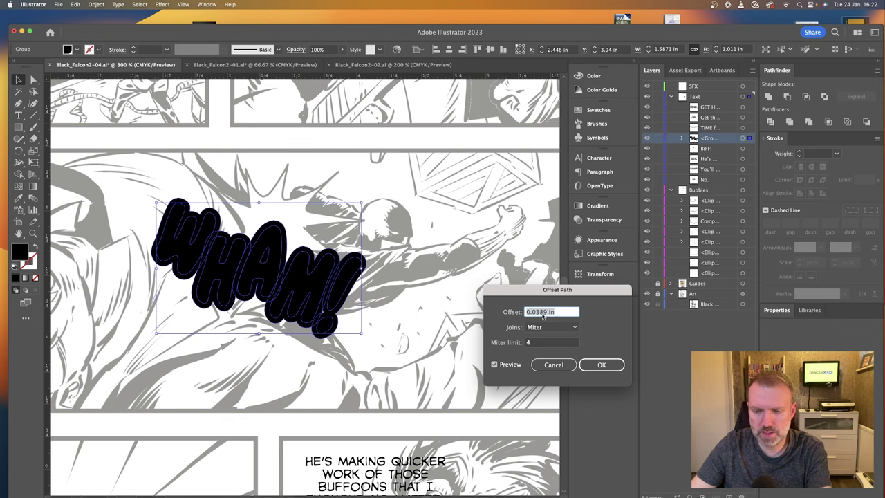
pyautogui.click(540, 315)
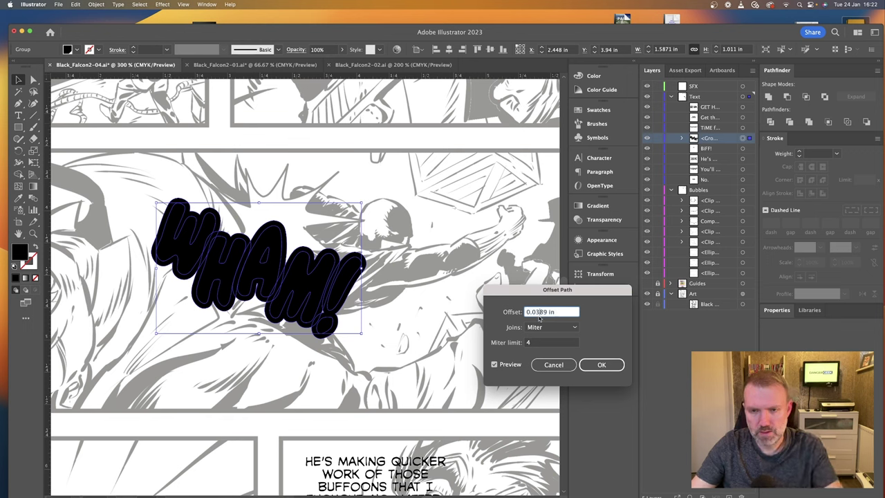
pyautogui.press('BackSpace')
pyautogui.write('4')
pyautogui.press('Tab')
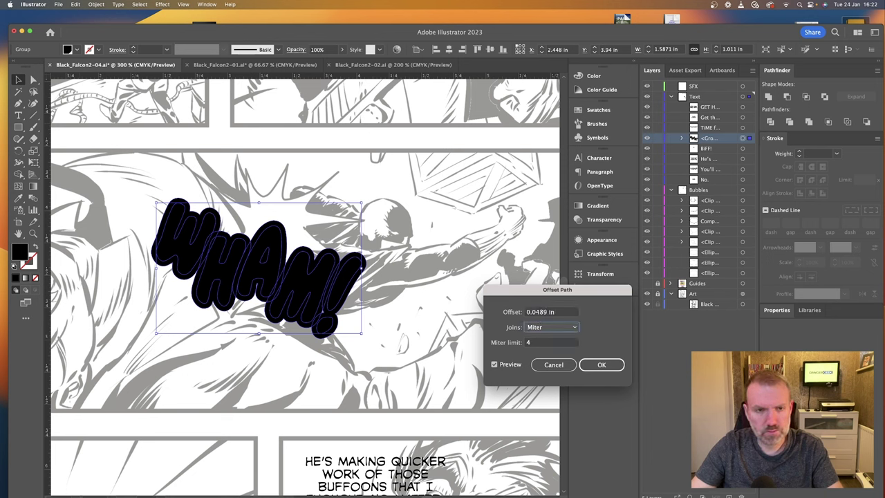
pyautogui.click(538, 313)
pyautogui.press('BackSpace')
pyautogui.press('Return')
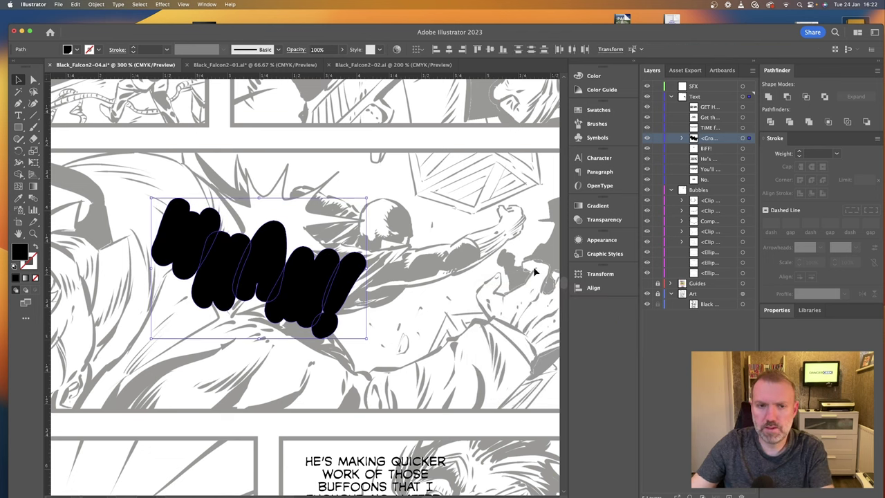
# Fill the inner original letterforms and exclamation mark of "WHAM!" with white (255, 255, 255), keeping the offset shapes black.
pyautogui.click(475, 273)
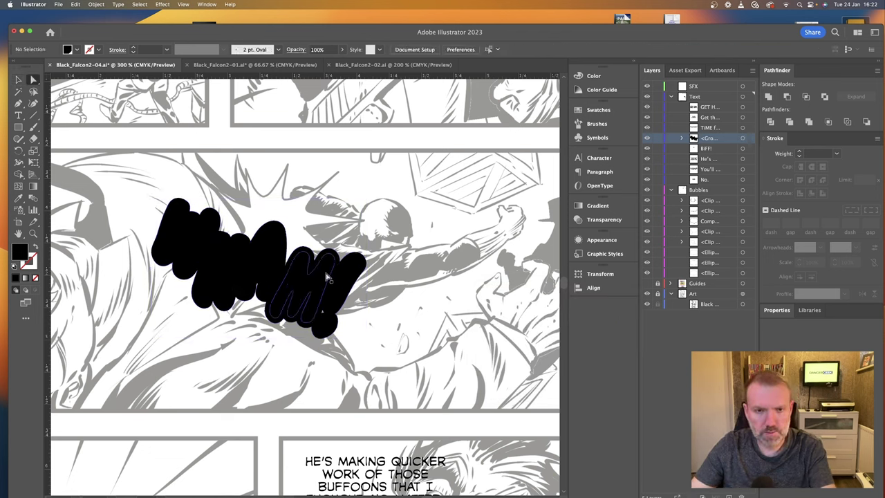
pyautogui.click(340, 287)
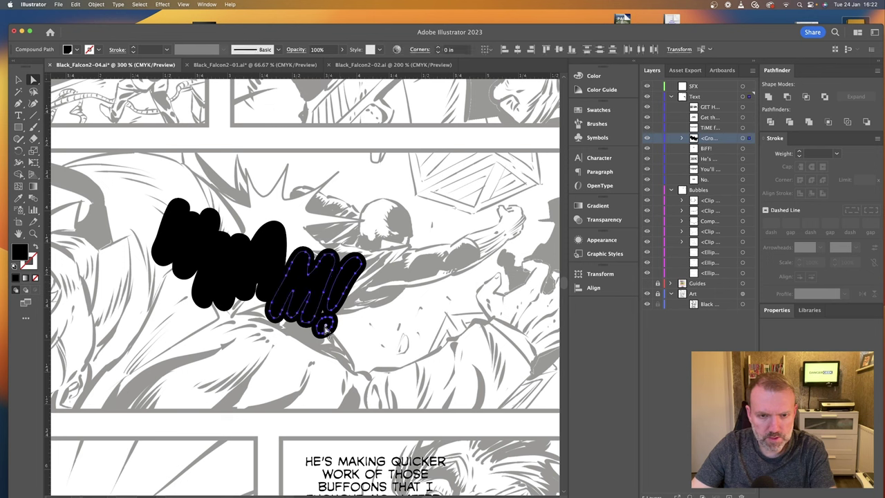
pyautogui.keyDown('shift'); pyautogui.click(258, 268); pyautogui.keyUp('shift')
pyautogui.keyDown('shift'); pyautogui.click(228, 276); pyautogui.keyUp('shift')
pyautogui.keyDown('shift'); pyautogui.click(185, 238); pyautogui.keyUp('shift')
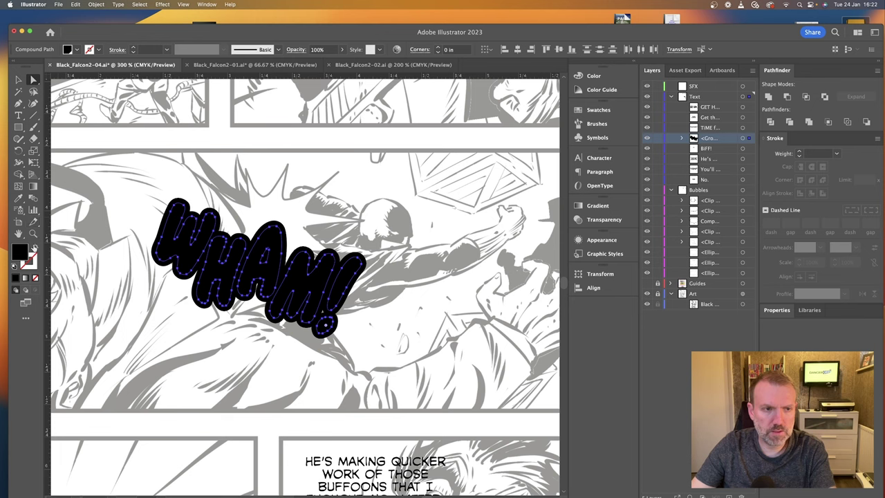
pyautogui.doubleClick(20, 251)
pyautogui.moveTo(605, 300); pyautogui.dragTo(495, 231)
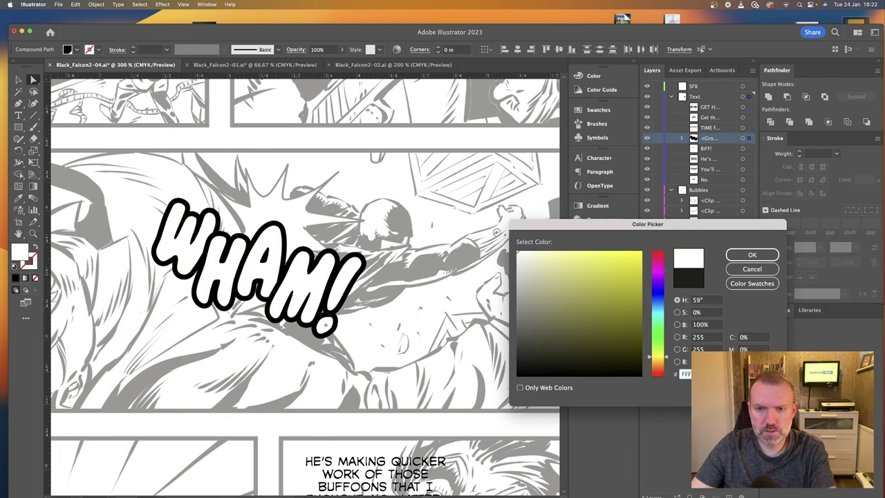
pyautogui.click(734, 253)
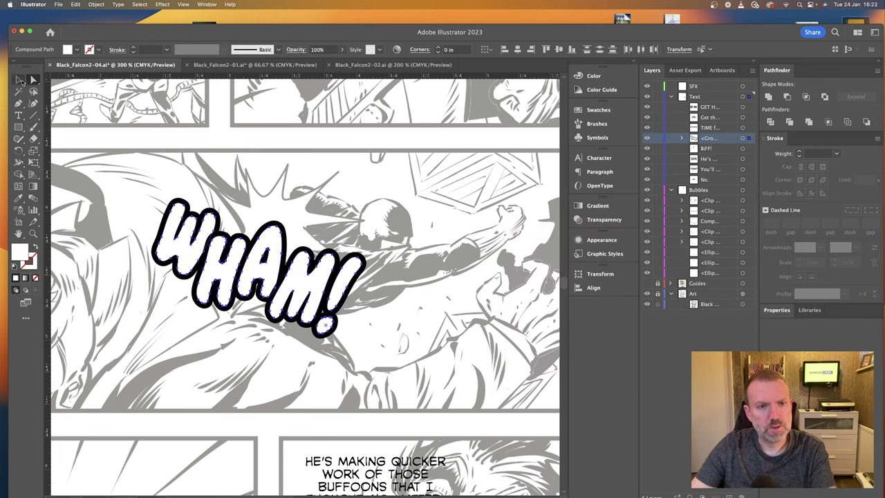
pyautogui.click(19, 79)
pyautogui.click(380, 218)
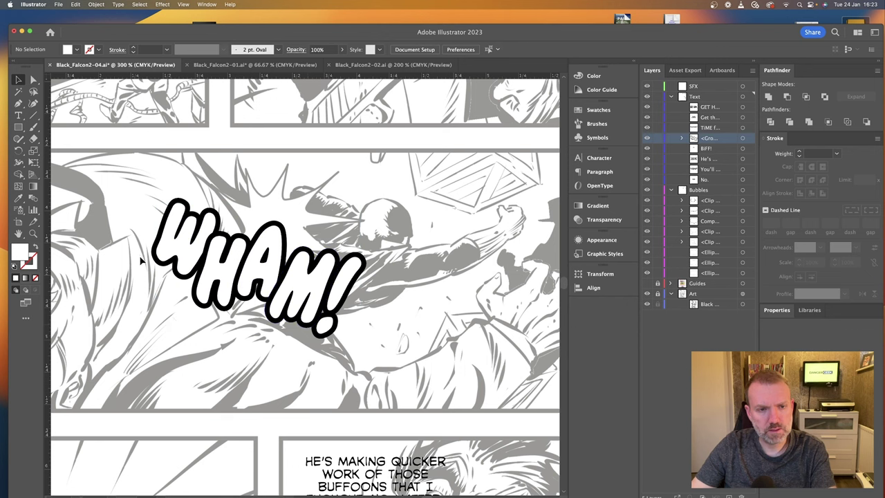
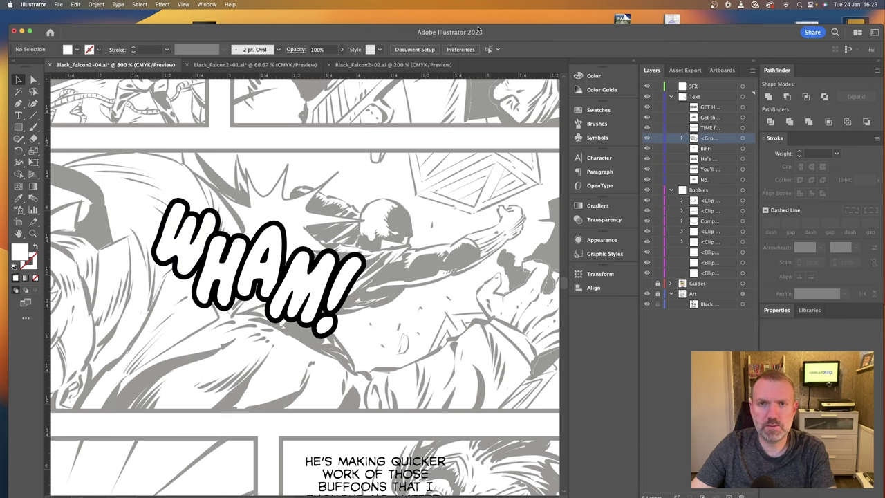
# Switch to Chrome to examine the "silverage comic sfx" image results as sound effect references, and return to Illustrator.
pyautogui.moveTo(481, 32); pyautogui.dragTo(480, 32)
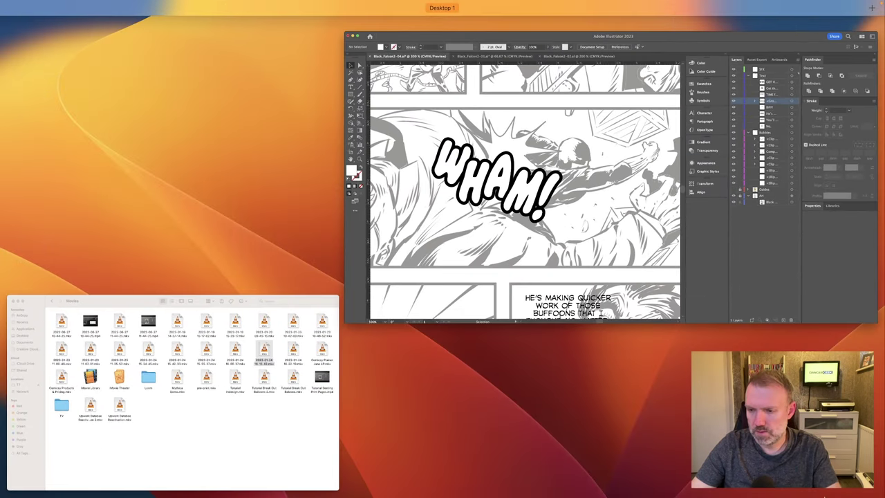
pyautogui.click(703, 497)
pyautogui.click(479, 482)
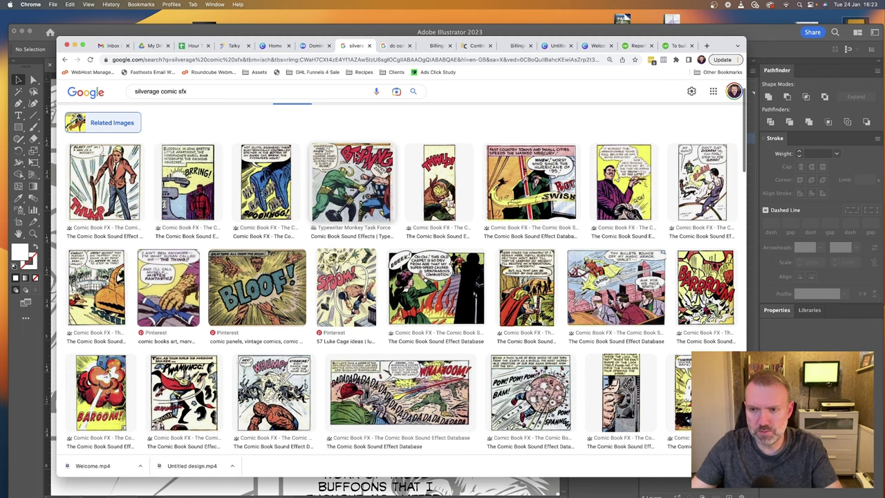
pyautogui.scroll(-2, 472, 275)
pyautogui.scroll(-5, 472, 275)
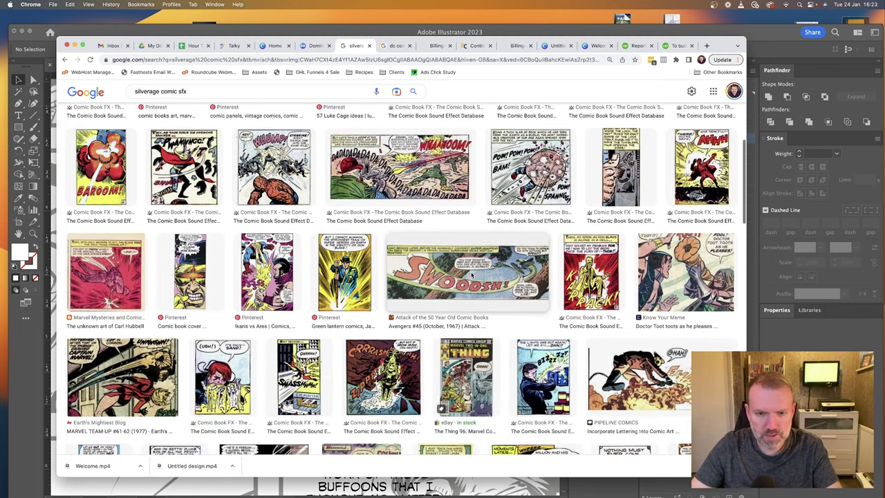
pyautogui.scroll(-3, 472, 275)
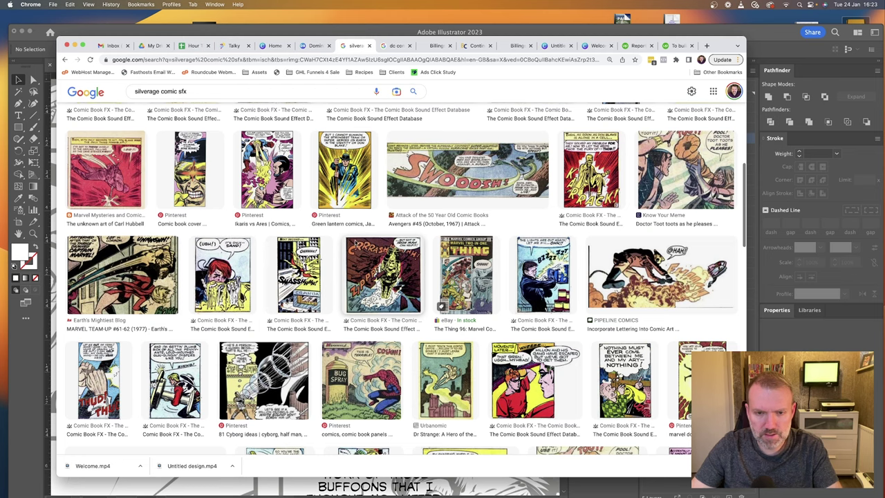
pyautogui.press('super+Tab')
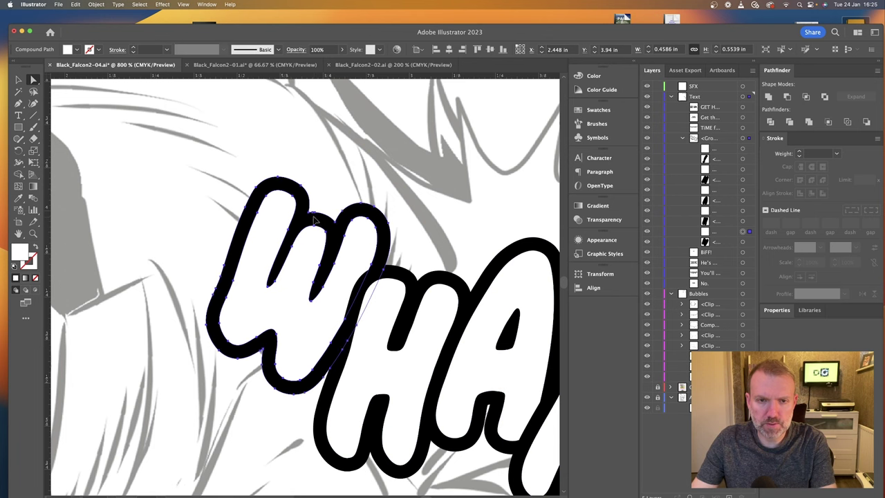
# Move the W's fill and outline to the top of the WHAM! group's stacking order, with the H pair directly beneath.
pyautogui.click(546, 253)
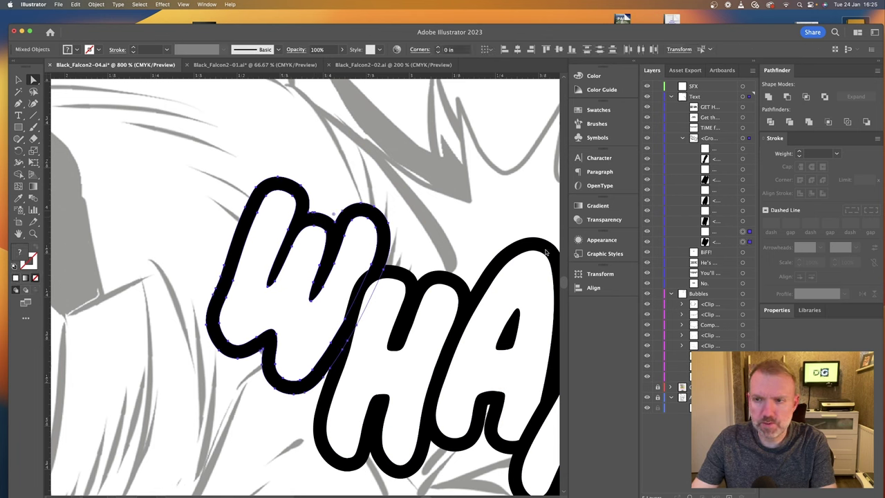
pyautogui.click(729, 232)
pyautogui.keyDown('shift'); pyautogui.click(729, 241); pyautogui.keyUp('shift')
pyautogui.moveTo(729, 241); pyautogui.dragTo(730, 142)
pyautogui.click(727, 232)
pyautogui.keyDown('shift'); pyautogui.click(727, 242); pyautogui.keyUp('shift')
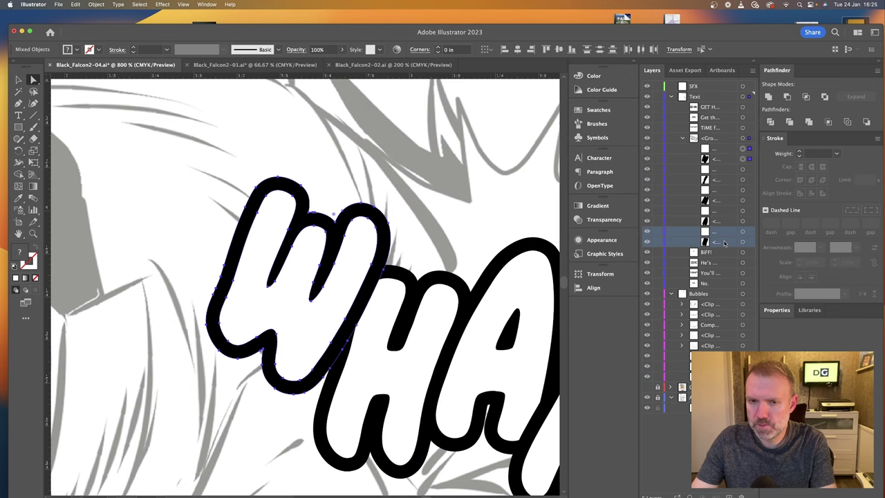
pyautogui.moveTo(720, 233); pyautogui.dragTo(723, 164)
# Restack the A's fill and outline beneath the H pair, and the M pair beneath the A, leaving the exclamation mark lowest.
pyautogui.click(725, 242)
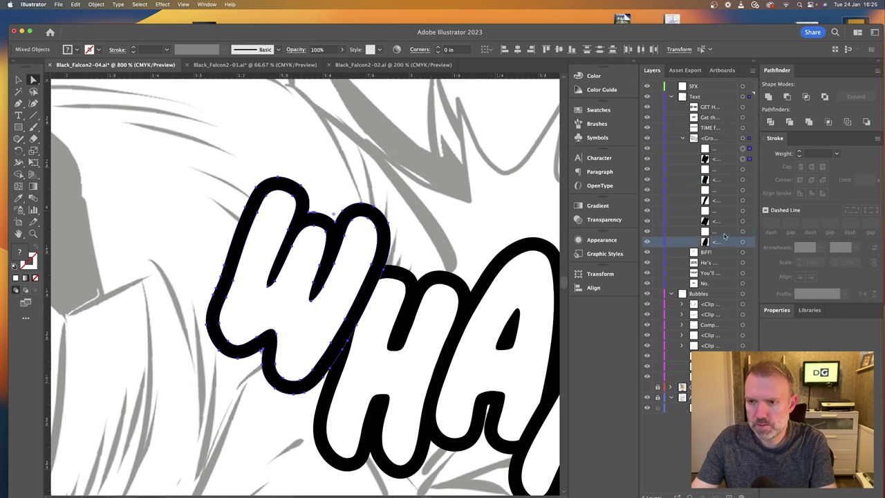
pyautogui.keyDown('shift'); pyautogui.click(723, 232); pyautogui.keyUp('shift')
pyautogui.moveTo(723, 234); pyautogui.dragTo(723, 185)
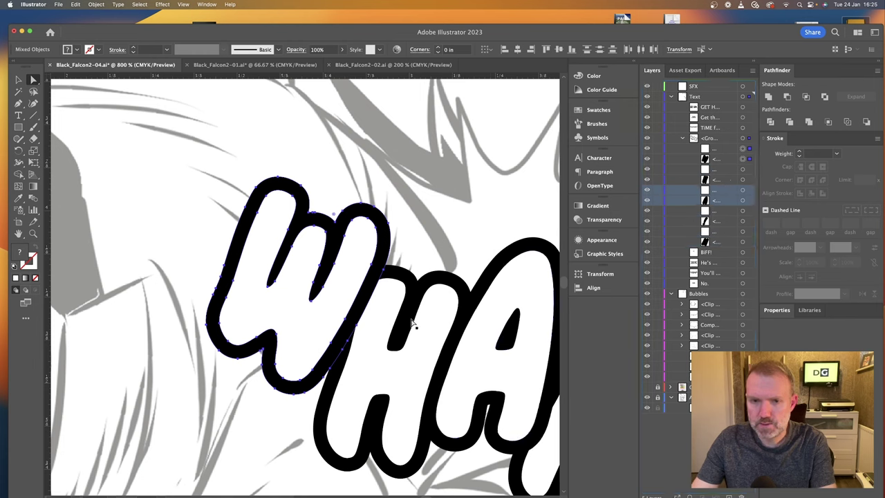
pyautogui.click(720, 240)
pyautogui.keyDown('shift'); pyautogui.click(720, 234); pyautogui.keyUp('shift')
pyautogui.moveTo(720, 238); pyautogui.dragTo(719, 207)
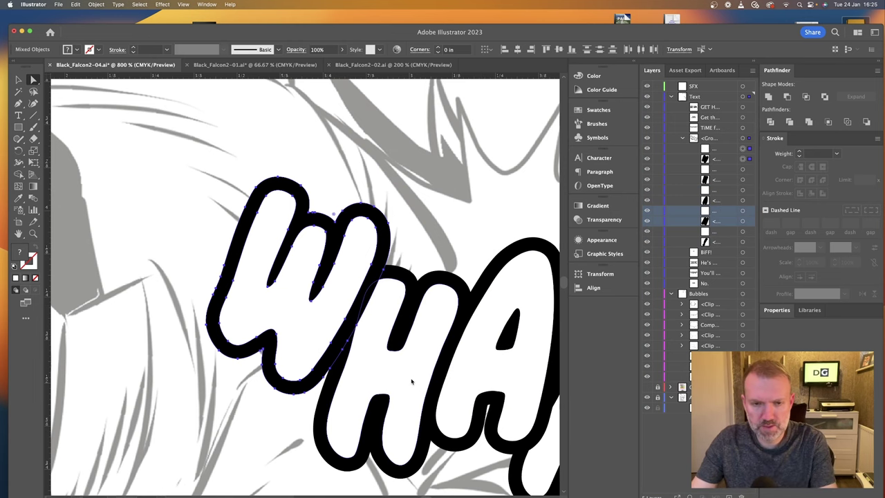
# Move the H together with its black outline slightly up and left so it tucks closer against the W.
pyautogui.hscroll(6, 411, 381)
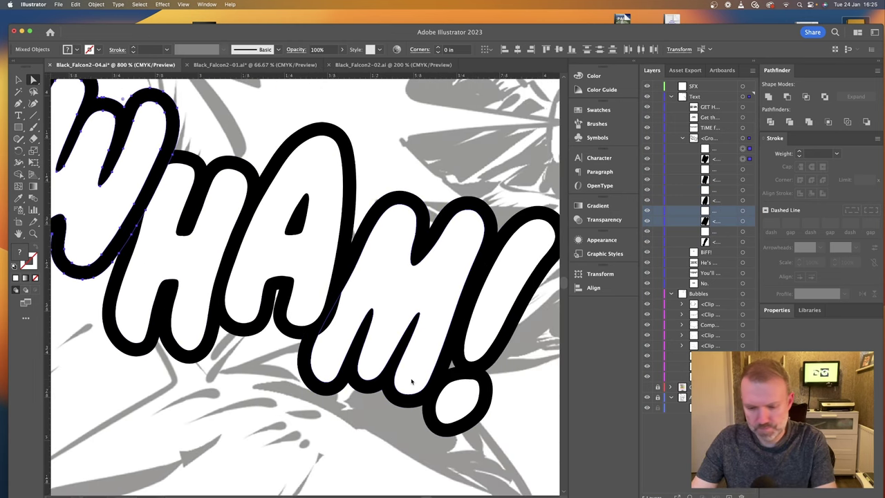
pyautogui.press('super+minus')
pyautogui.press('super+minus')
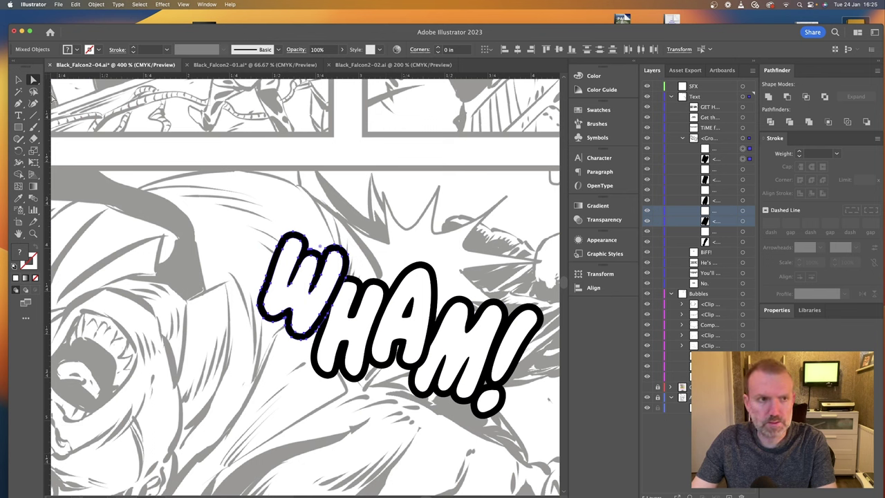
pyautogui.click(19, 80)
pyautogui.press('super+shift+a')
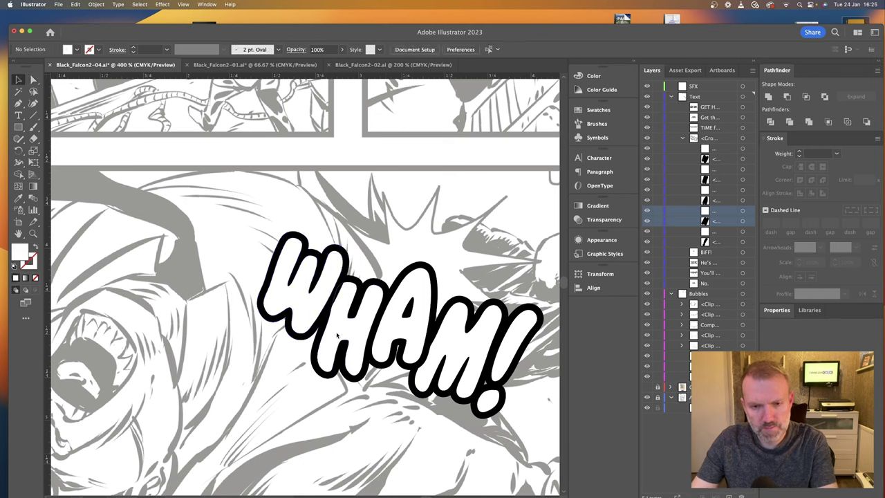
pyautogui.press('a')
pyautogui.click(350, 325)
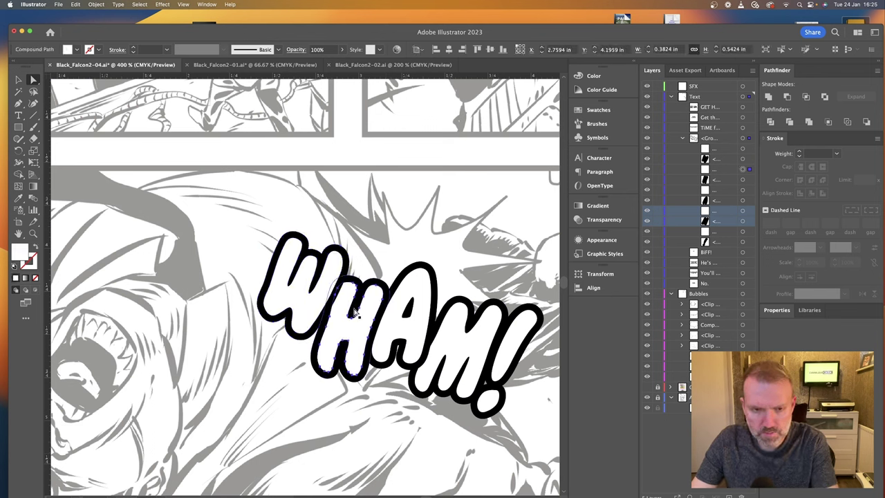
pyautogui.keyDown('shift'); pyautogui.click(355, 336); pyautogui.keyUp('shift')
pyautogui.moveTo(343, 331); pyautogui.dragTo(343, 326)
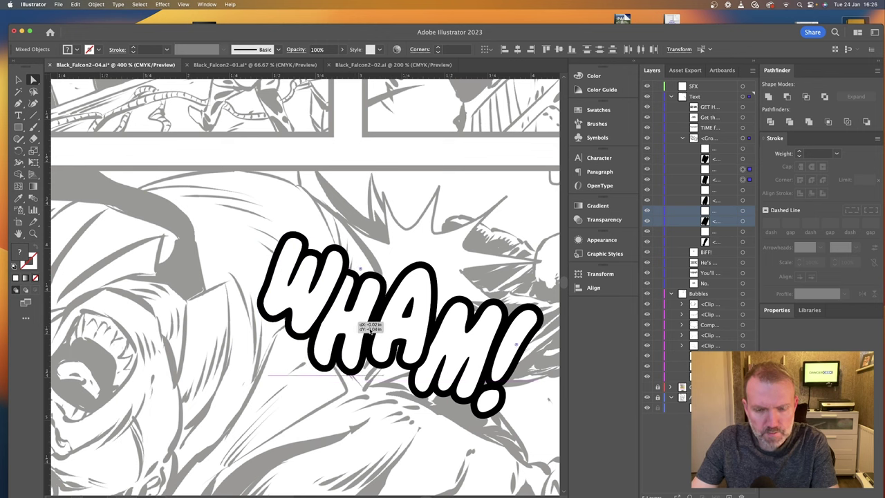
# Shift the A and then the M, each with its black outline, up and left to close the gaps after the H.
pyautogui.click(408, 311)
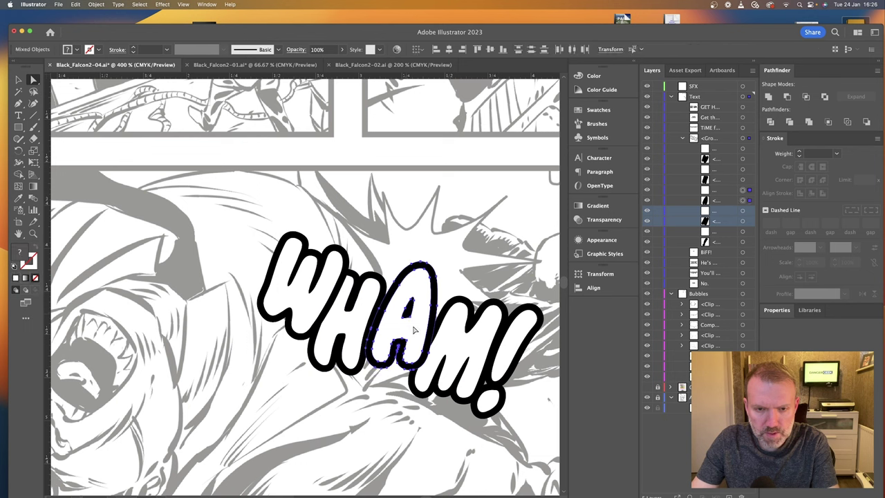
pyautogui.moveTo(413, 327); pyautogui.dragTo(405, 321)
pyautogui.click(439, 351)
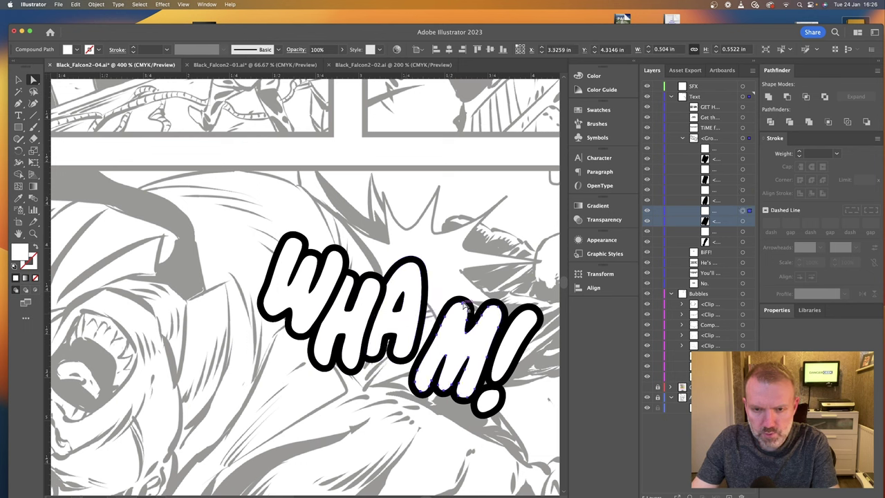
pyautogui.keyDown('shift'); pyautogui.click(465, 306); pyautogui.keyUp('shift')
pyautogui.moveTo(457, 347); pyautogui.dragTo(444, 336)
# Move the exclamation mark with its outline up and left so it tucks behind the M.
pyautogui.click(487, 389)
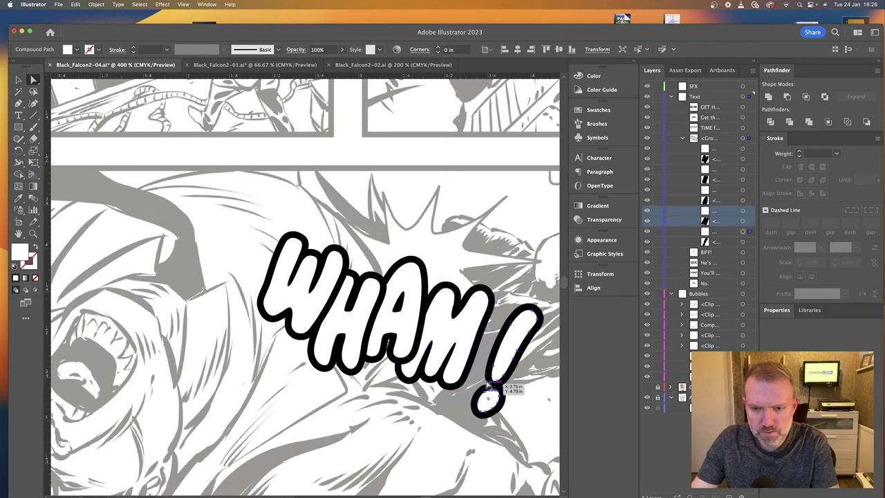
pyautogui.keyDown('shift'); pyautogui.click(489, 374); pyautogui.keyUp('shift')
pyautogui.moveTo(510, 350)
pyautogui.mouseDown()
pyautogui.moveTo(508, 337)
pyautogui.moveTo(510, 350)
pyautogui.mouseUp()
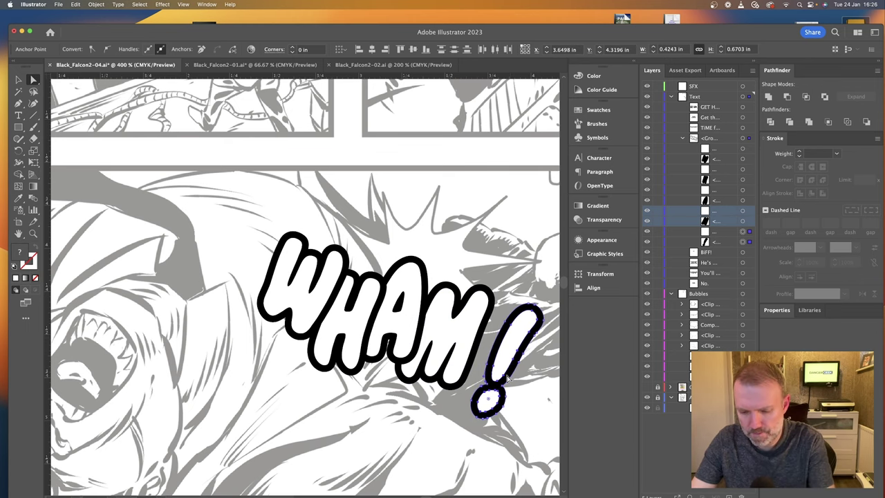
pyautogui.press('super+equal')
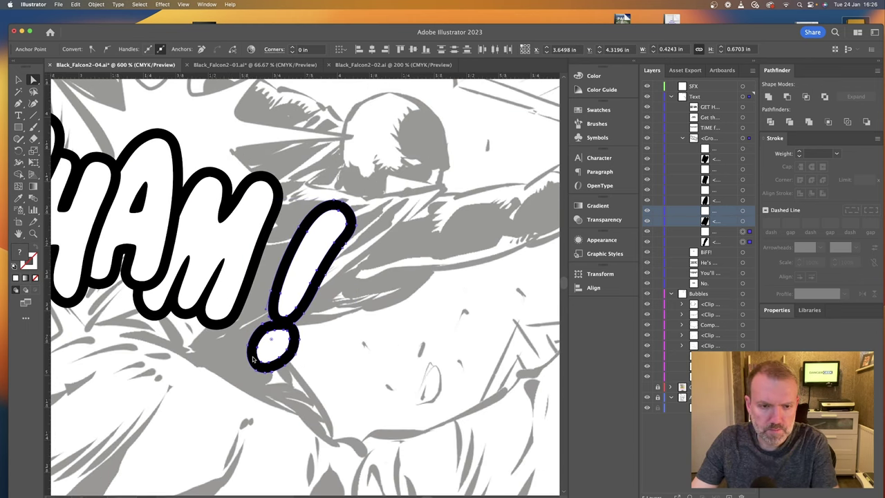
pyautogui.click(256, 359)
pyautogui.moveTo(269, 354); pyautogui.dragTo(243, 326)
# Enlarge the exclamation mark slightly and reposition it against the M.
pyautogui.press('v')
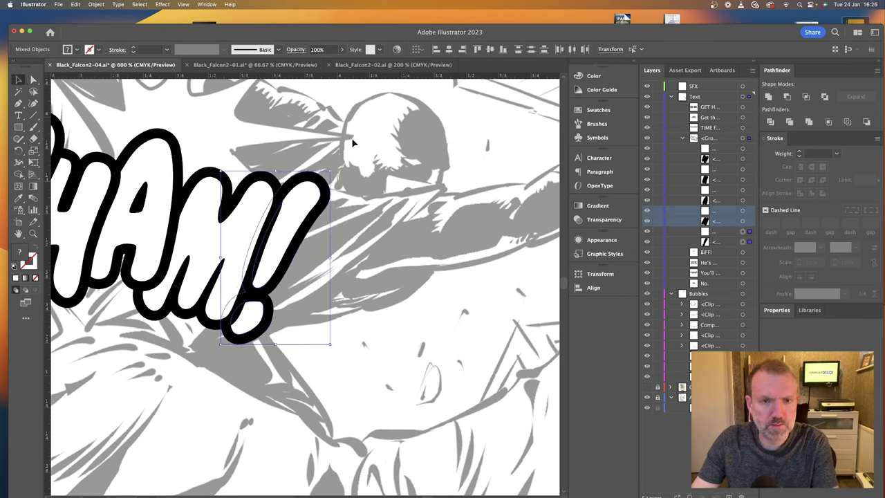
pyautogui.moveTo(331, 171)
pyautogui.mouseDown()
pyautogui.moveTo(358, 160)
pyautogui.moveTo(343, 159)
pyautogui.moveTo(347, 166)
pyautogui.mouseUp()
pyautogui.moveTo(315, 192); pyautogui.dragTo(308, 204)
pyautogui.press('super+minus')
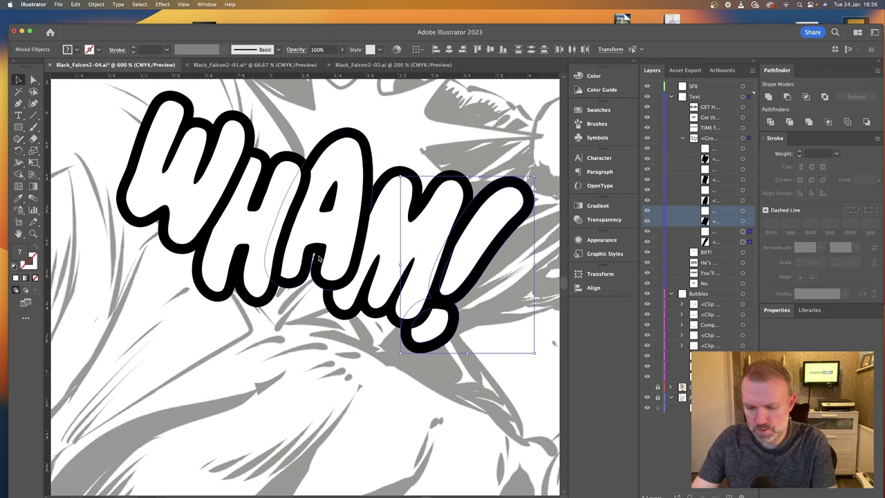
pyautogui.press('super+minus')
pyautogui.hscroll(-3, 335, 255)
pyautogui.click(413, 232)
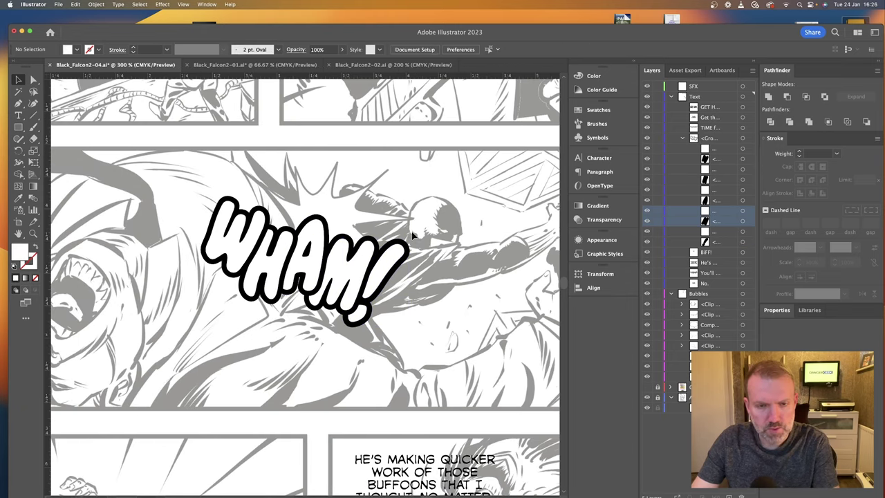
# Resize the whole WHAM! lettering group to about 1.66 in wide by 1.21 in high and adjust its position in the panel.
pyautogui.moveTo(432, 203); pyautogui.dragTo(142, 328)
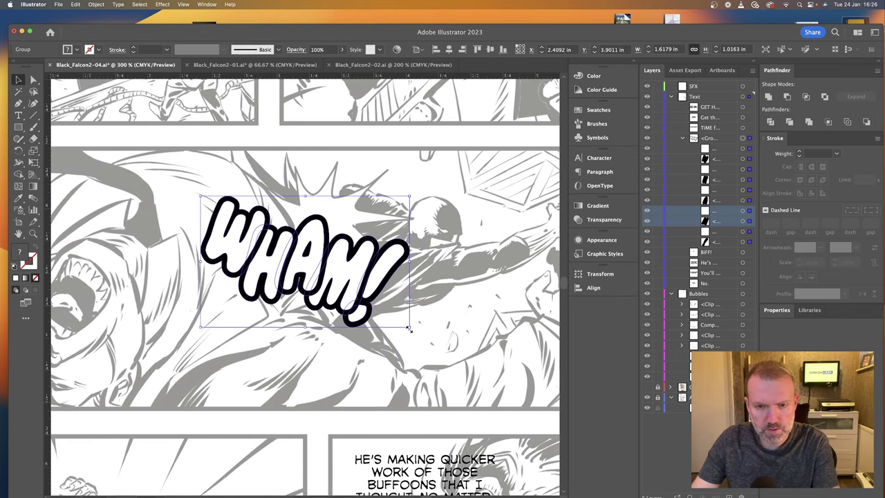
pyautogui.moveTo(409, 329); pyautogui.dragTo(411, 350)
pyautogui.moveTo(362, 291)
pyautogui.mouseDown()
pyautogui.moveTo(344, 315)
pyautogui.moveTo(354, 305)
pyautogui.mouseUp()
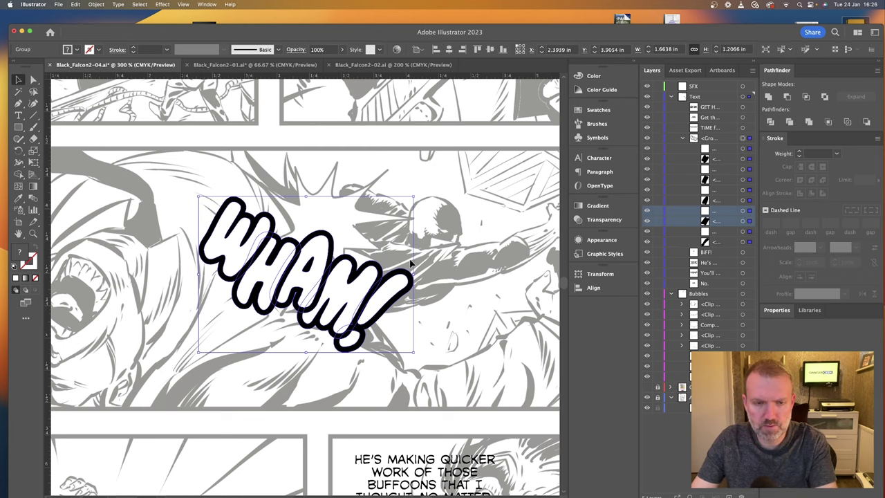
pyautogui.press('super+minus')
pyautogui.press('super+minus')
pyautogui.press('super+minus')
pyautogui.press('super+equal')
pyautogui.click(427, 298)
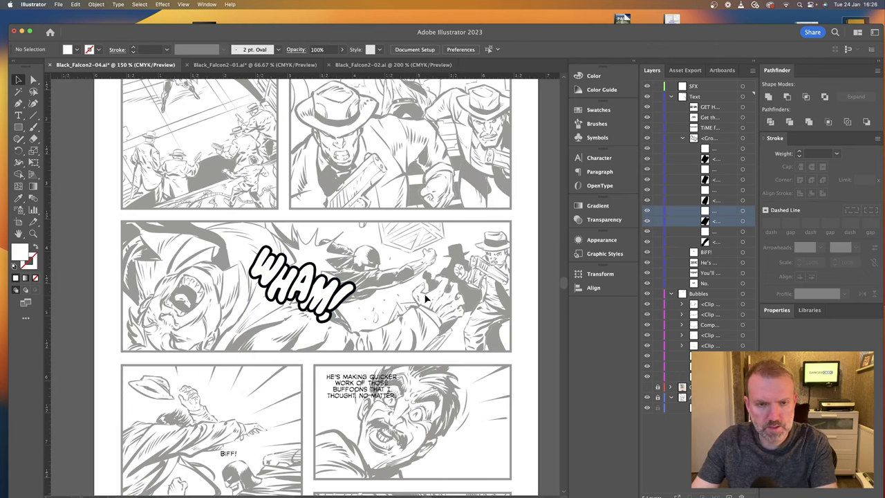
# Set the BIFF! text in the panel below to a font size of 27 pt.
pyautogui.press('super+plus')
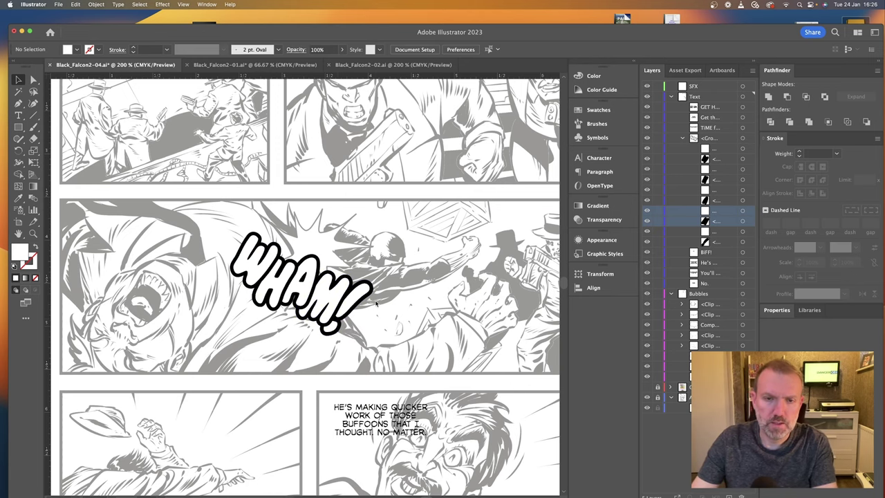
pyautogui.scroll(-3, 376, 303)
pyautogui.scroll(-3, 375, 303)
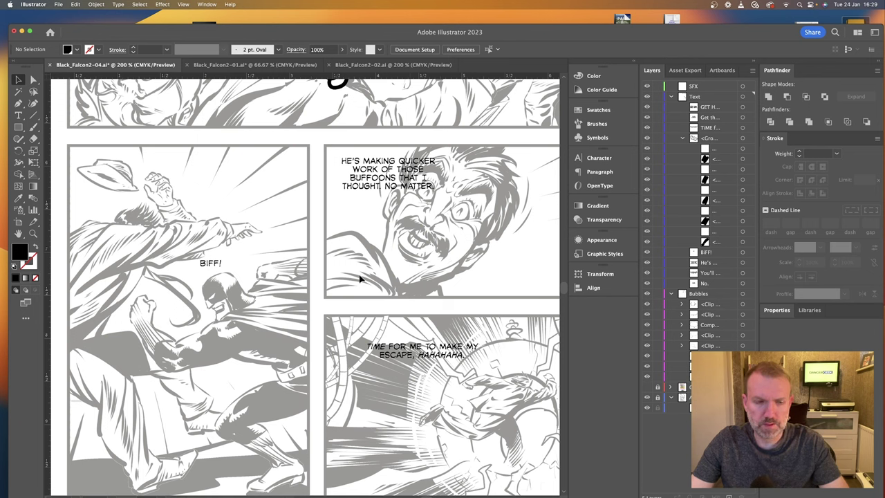
pyautogui.click(211, 265)
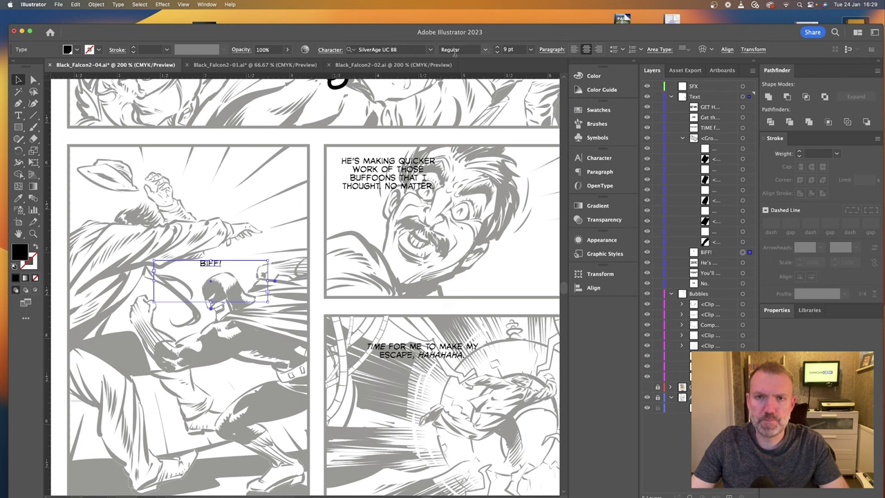
pyautogui.click(498, 50)
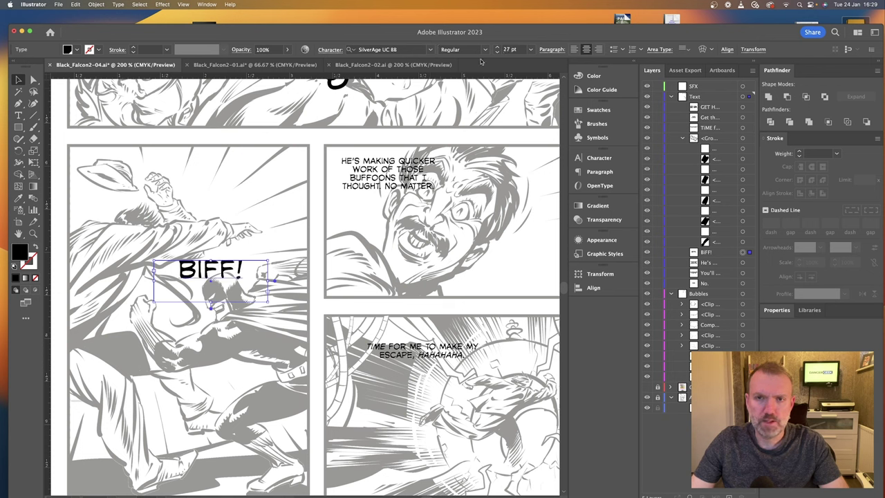
# Search the fonts for "bb" and set the BIFF! text in Palooka BB Regular.
pyautogui.click(394, 50)
pyautogui.write('bb')
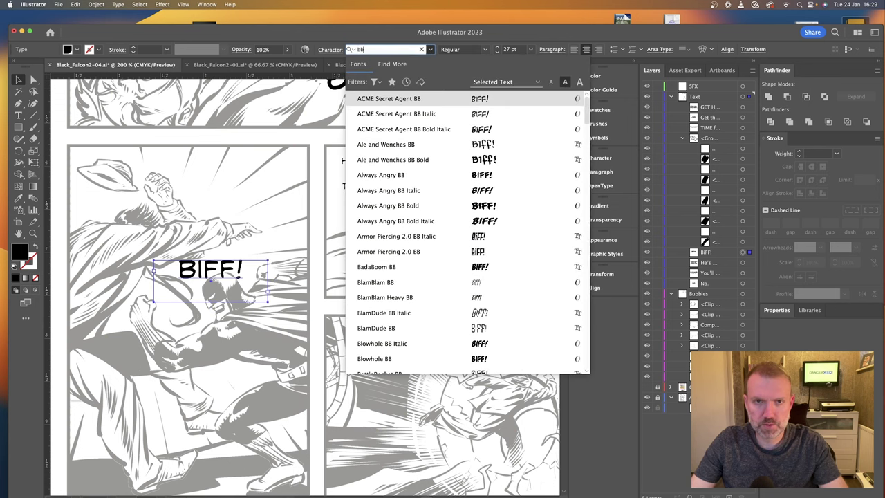
pyautogui.scroll(-15, 458, 199)
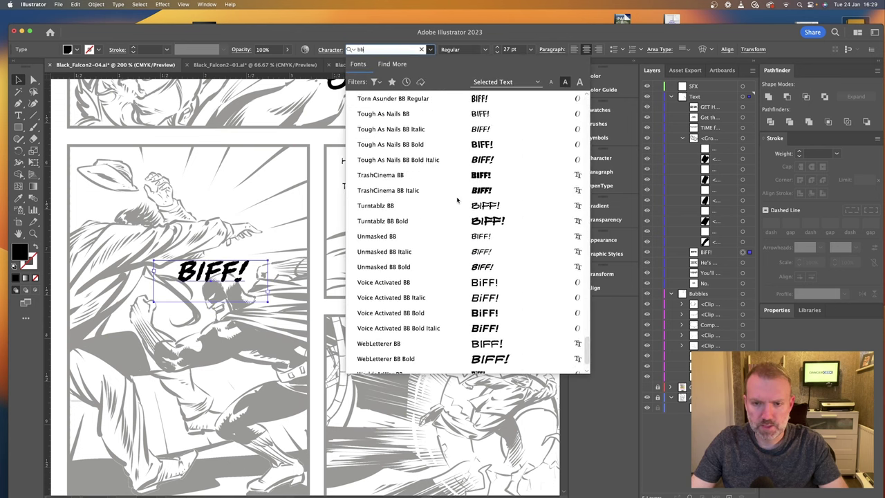
pyautogui.scroll(-6, 457, 200)
pyautogui.scroll(5, 457, 199)
pyautogui.scroll(7, 457, 199)
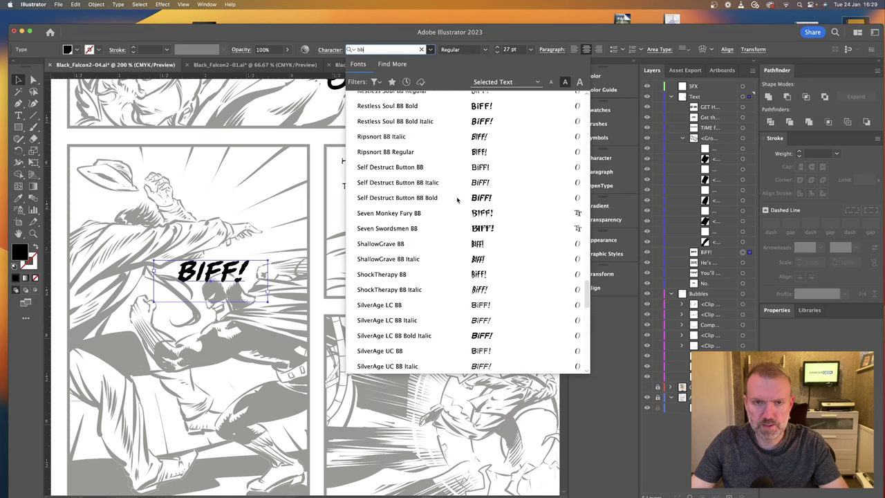
pyautogui.scroll(20, 457, 199)
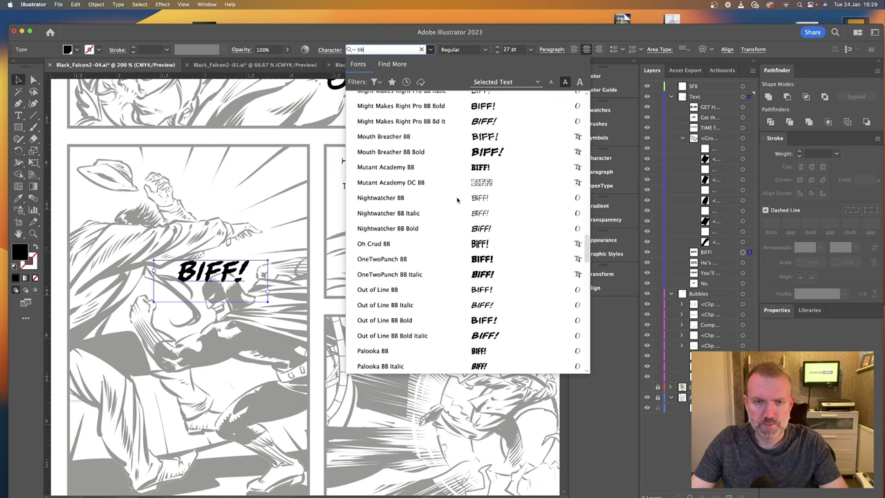
pyautogui.scroll(5, 457, 200)
pyautogui.scroll(-10, 457, 200)
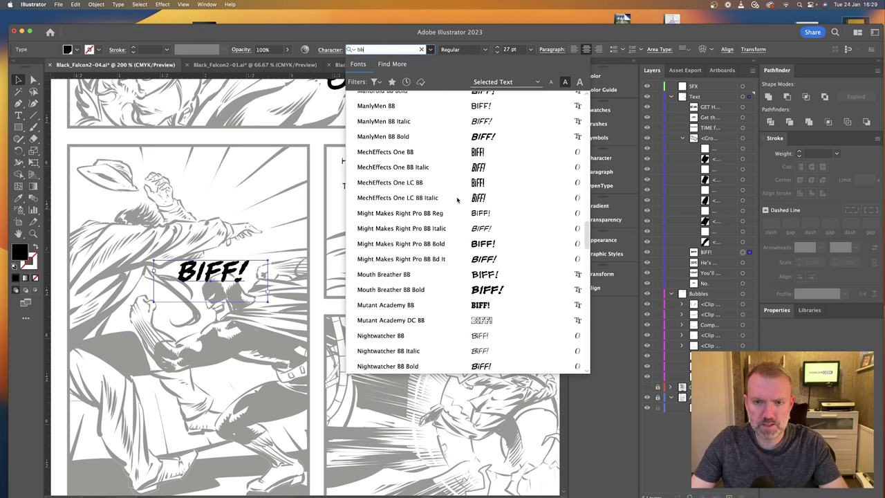
pyautogui.scroll(-5, 457, 200)
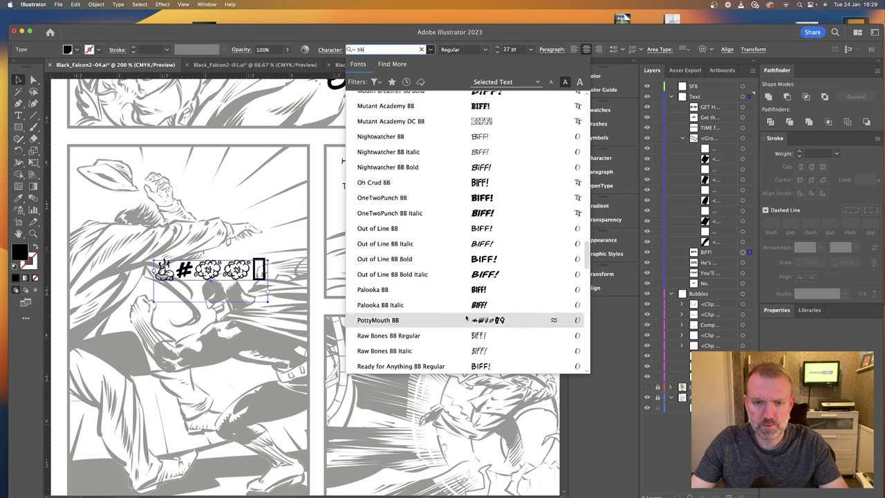
pyautogui.click(484, 290)
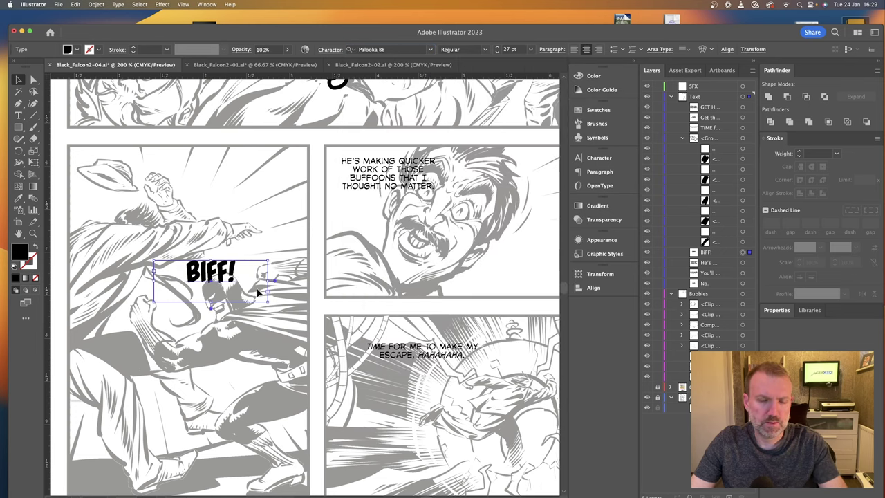
# Move the BIFF! text left, above the raised foot, and set its font size to 42 pt.
pyautogui.moveTo(225, 273); pyautogui.dragTo(176, 278)
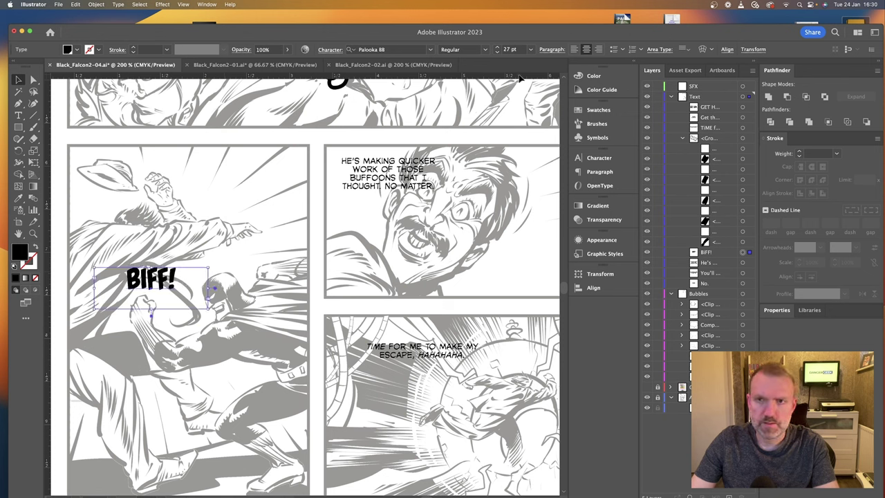
pyautogui.click(495, 47)
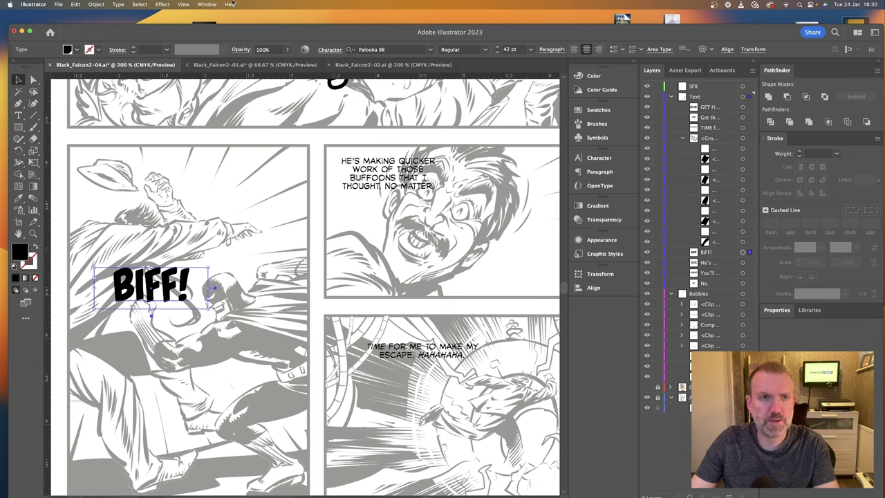
# Apply an Arc warp to the BIFF! text with 33% horizontal bend, -5% horizontal distortion and 3% vertical distortion.
pyautogui.click(168, 4)
pyautogui.moveTo(222, 140)
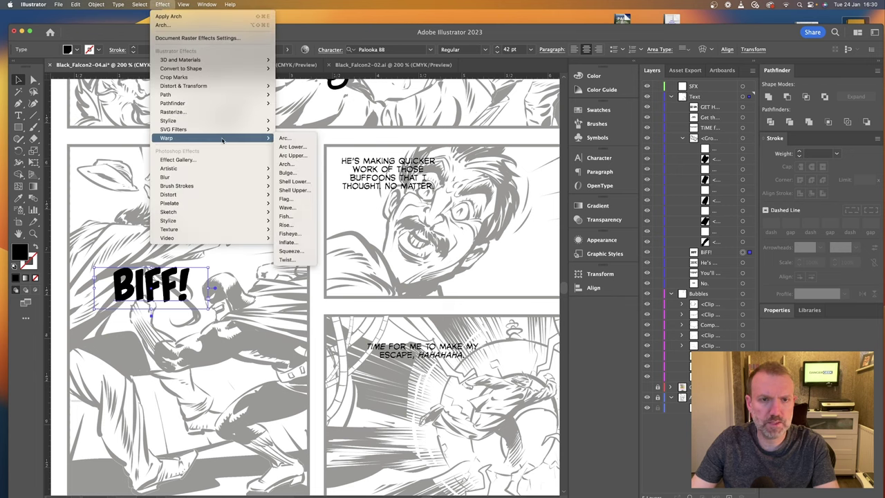
pyautogui.click(283, 138)
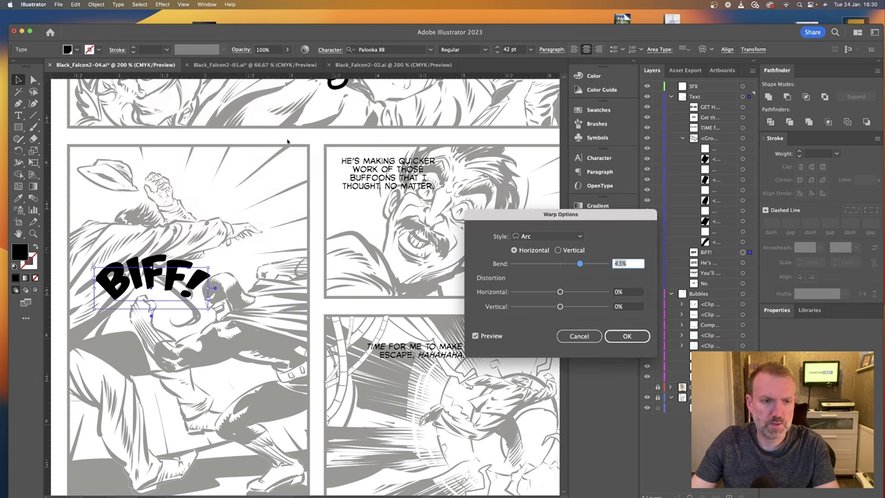
pyautogui.moveTo(578, 265)
pyautogui.mouseDown()
pyautogui.moveTo(569, 266)
pyautogui.moveTo(586, 267)
pyautogui.moveTo(574, 267)
pyautogui.mouseUp()
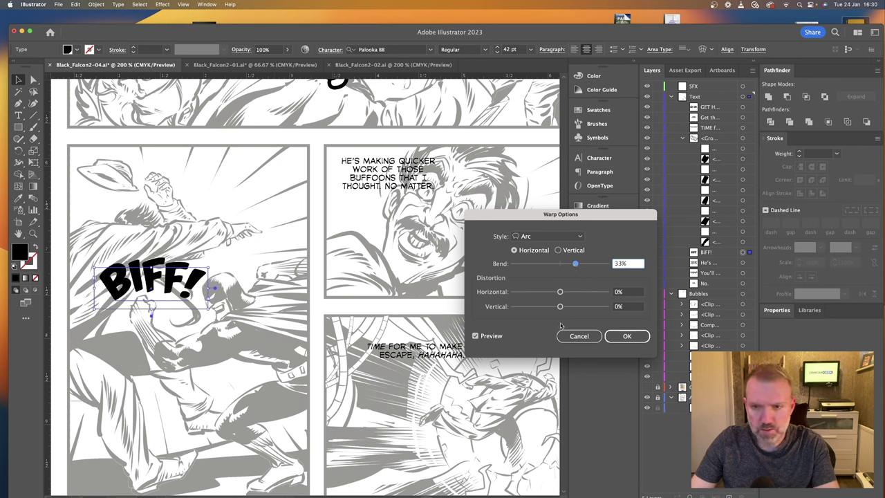
pyautogui.click(560, 291)
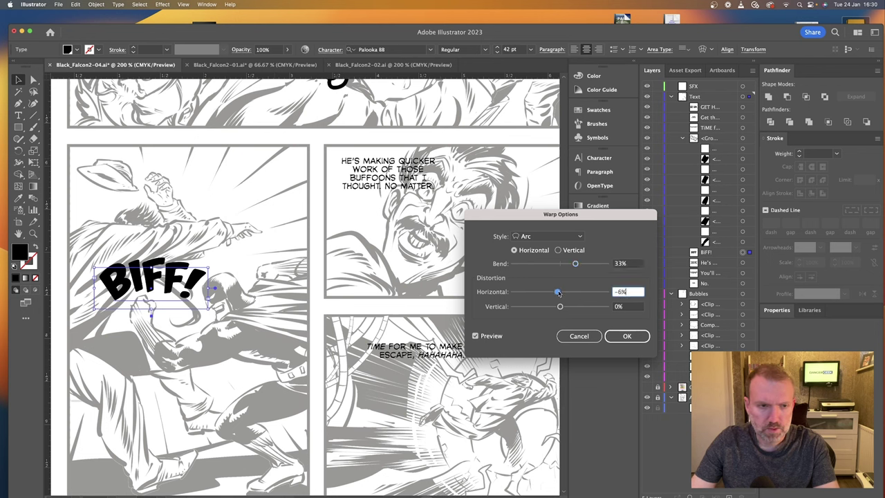
pyautogui.moveTo(558, 292)
pyautogui.mouseDown()
pyautogui.moveTo(550, 293)
pyautogui.moveTo(564, 293)
pyautogui.moveTo(562, 307)
pyautogui.moveTo(549, 308)
pyautogui.moveTo(562, 307)
pyautogui.moveTo(557, 293)
pyautogui.mouseUp()
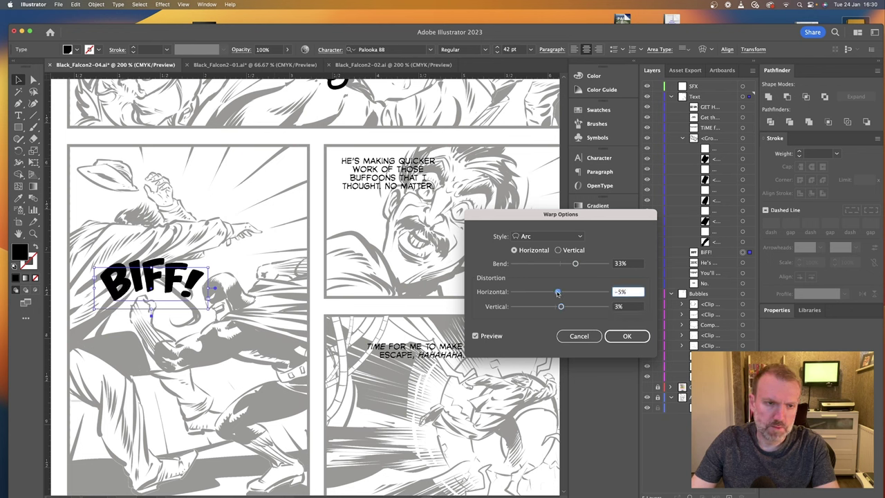
pyautogui.click(627, 335)
# Expand the appearance of the warped BIFF! text into editable shapes and select the resulting group.
pyautogui.click(96, 5)
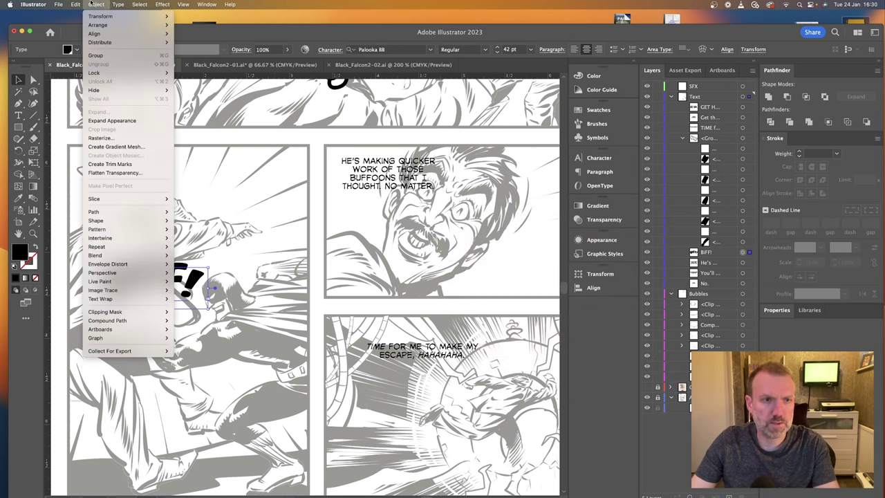
pyautogui.click(112, 120)
pyautogui.click(223, 333)
pyautogui.click(148, 280)
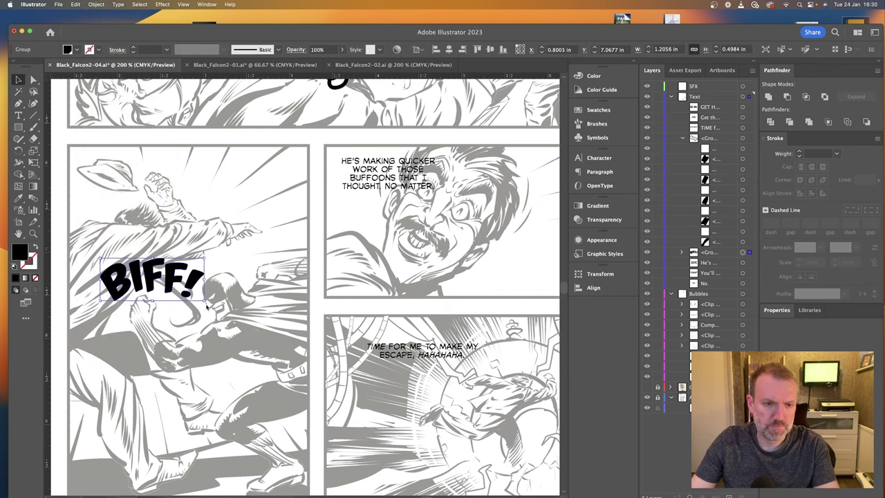
# Rotate the BIFF! lettering counterclockwise so its left end dips, and place it just above the hero's raised fist.
pyautogui.moveTo(206, 306); pyautogui.dragTo(148, 269)
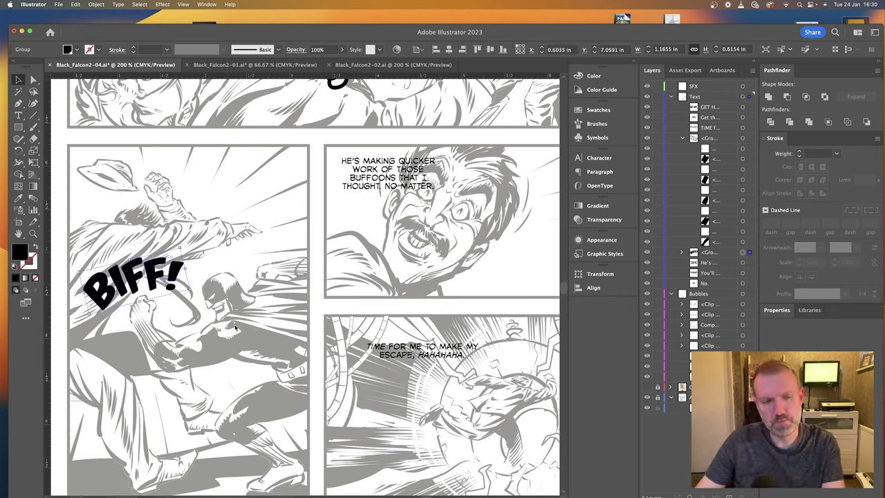
pyautogui.hscroll(-3, 241, 329)
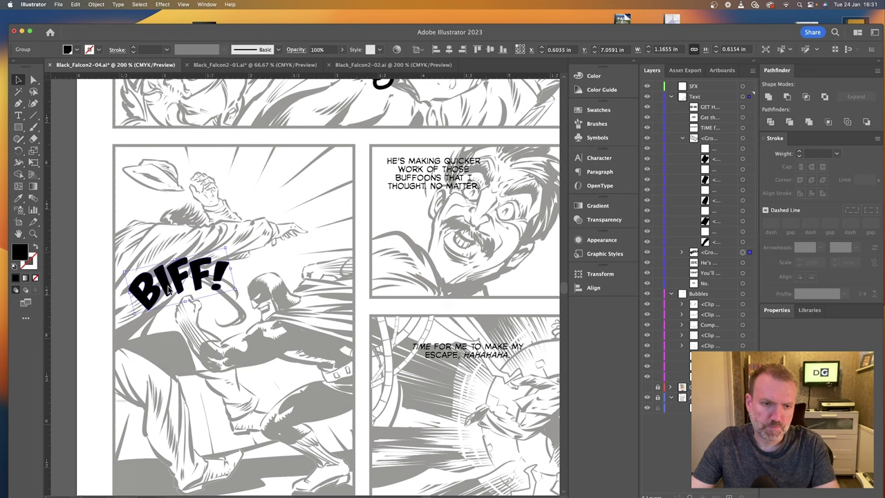
pyautogui.moveTo(171, 291)
pyautogui.mouseDown()
pyautogui.moveTo(170, 278)
pyautogui.moveTo(172, 285)
pyautogui.mouseUp()
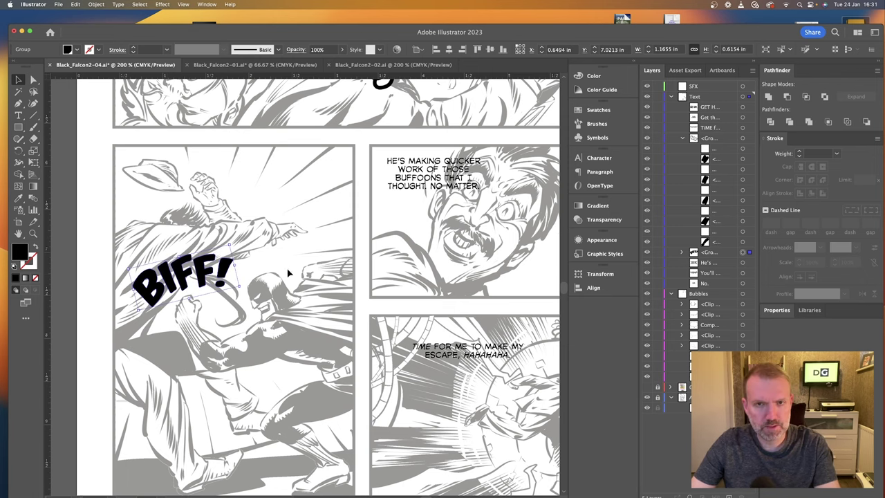
# Narrow and lengthen the frame of the "HE'S MAKING QUICKER WORK" dialogue so all its words fit in a compact six-line block.
pyautogui.scroll(5, 288, 271)
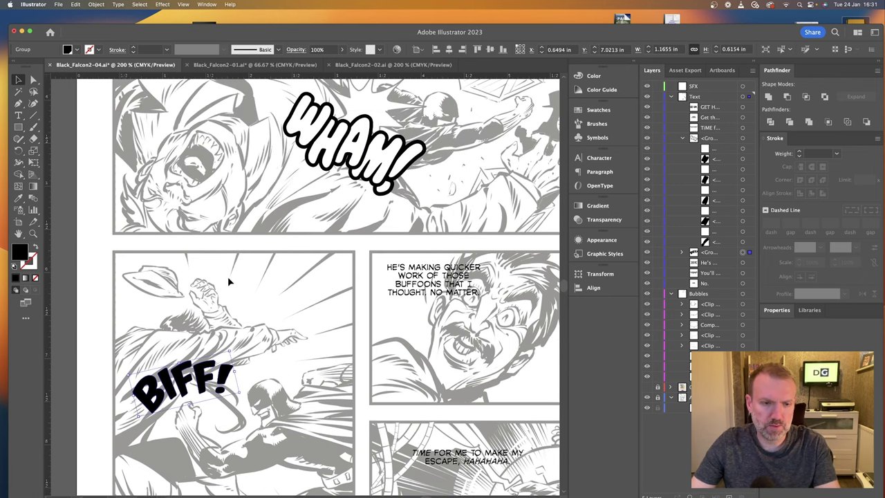
pyautogui.scroll(-5, 231, 280)
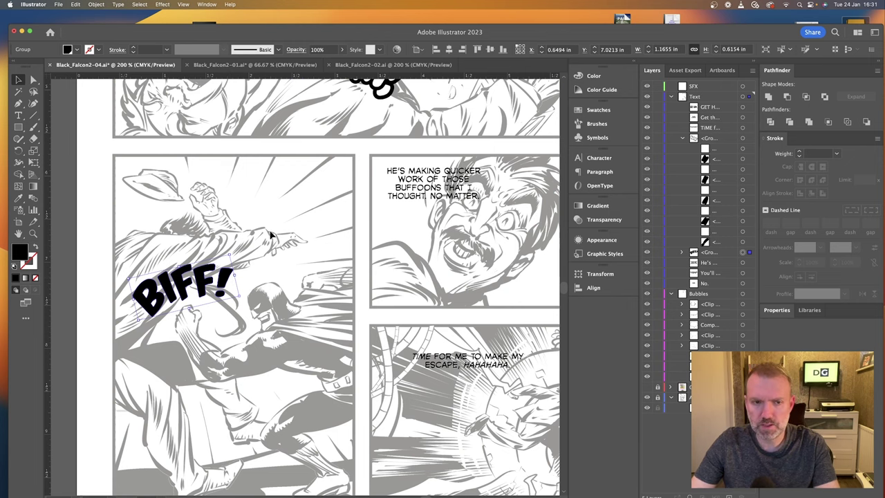
pyautogui.hscroll(5, 416, 220)
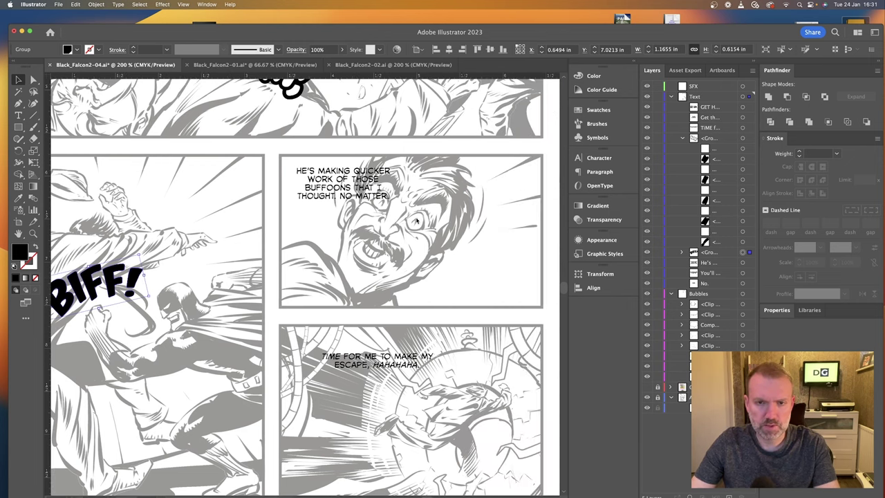
pyautogui.click(351, 197)
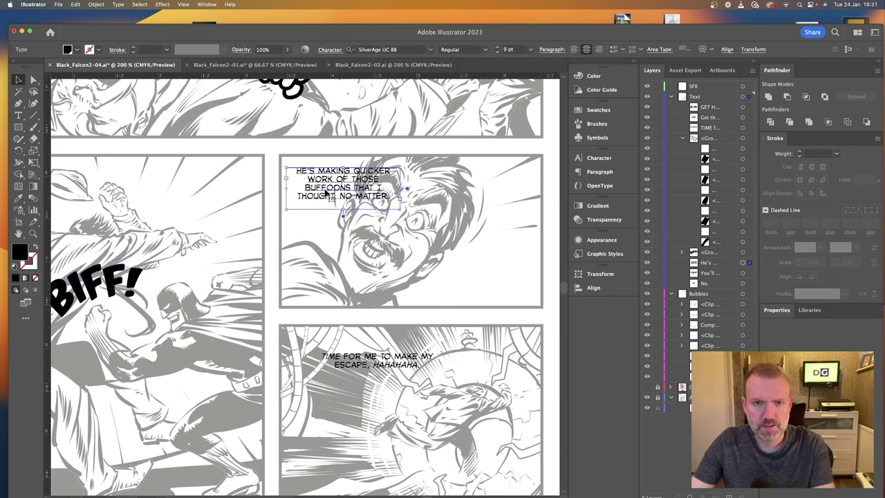
pyautogui.moveTo(326, 195)
pyautogui.mouseDown()
pyautogui.moveTo(387, 195)
pyautogui.moveTo(366, 212)
pyautogui.moveTo(322, 187)
pyautogui.moveTo(371, 211)
pyautogui.moveTo(336, 197)
pyautogui.mouseUp()
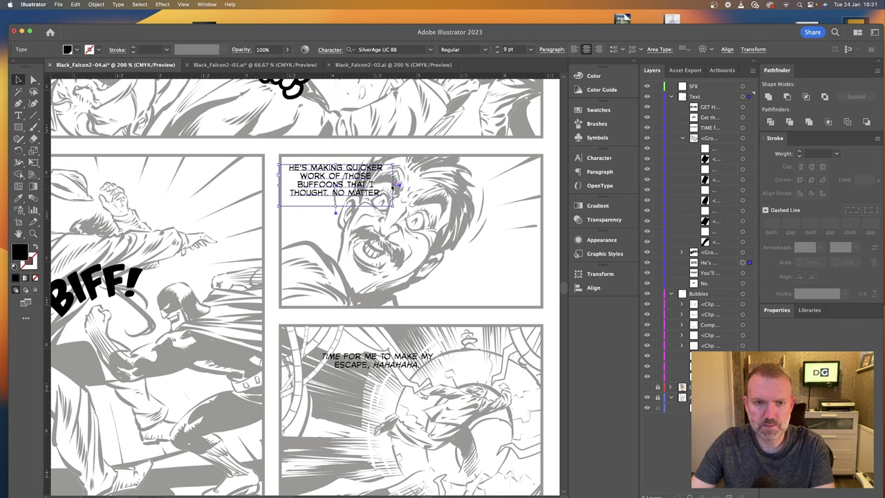
pyautogui.moveTo(392, 185); pyautogui.dragTo(352, 186)
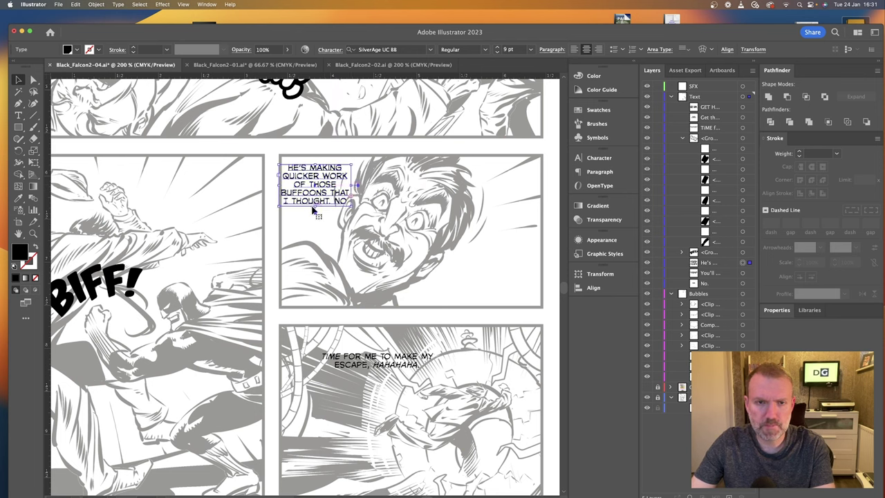
pyautogui.moveTo(316, 211); pyautogui.dragTo(315, 232)
# Move the "HE'S MAKING QUICKER WORK" dialogue to the lower-right corner of its panel, beside the moustached man's face.
pyautogui.moveTo(316, 184); pyautogui.dragTo(330, 185)
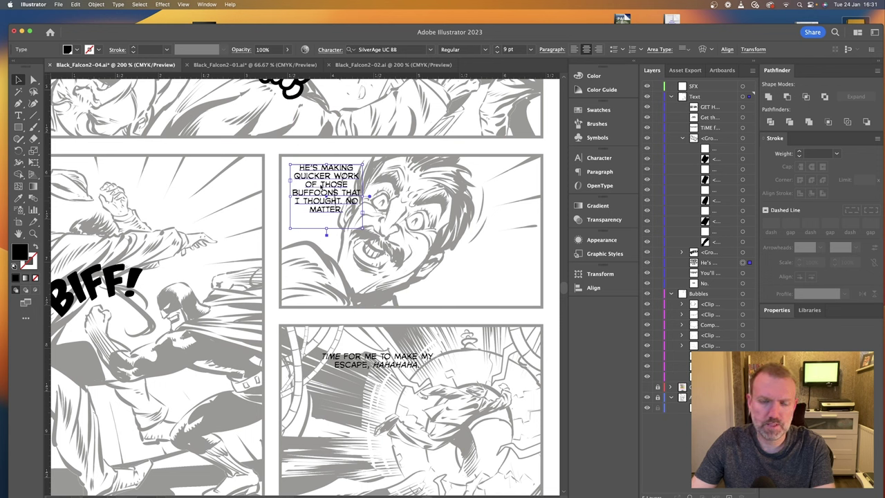
pyautogui.moveTo(321, 186); pyautogui.dragTo(491, 270)
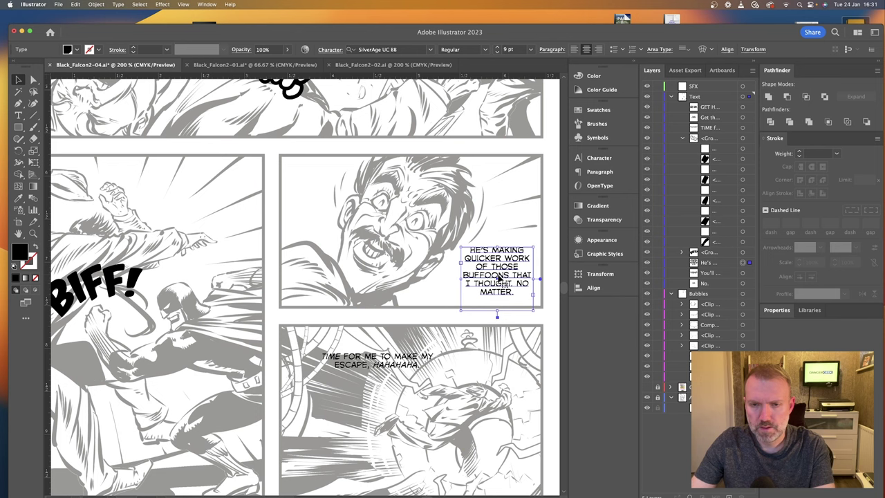
pyautogui.moveTo(499, 279); pyautogui.dragTo(491, 275)
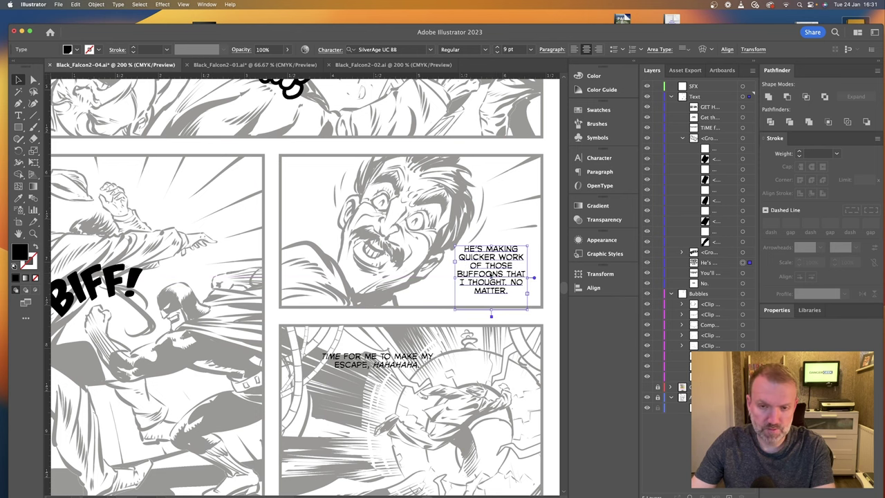
# Set the word BUFFOONS in the dialogue to SilverAge UC BB Bold Italic and deselect the text.
pyautogui.scroll(-2, 492, 275)
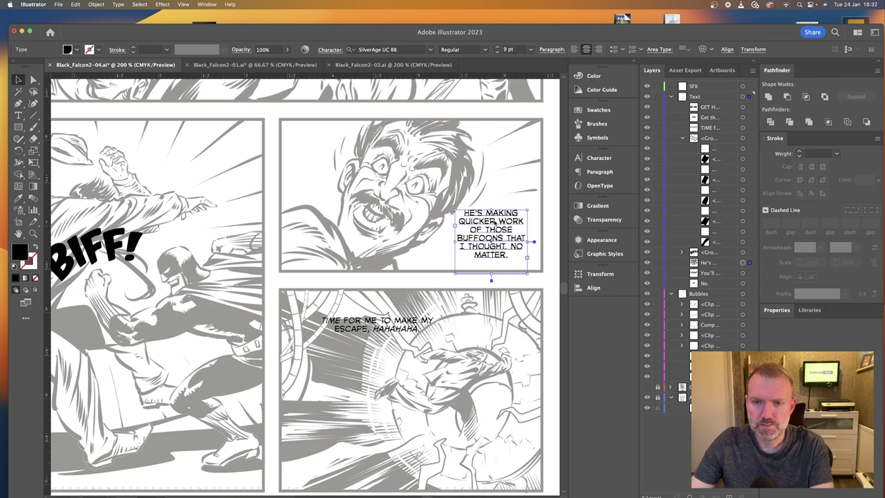
pyautogui.doubleClick(493, 222)
pyautogui.moveTo(501, 238); pyautogui.dragTo(461, 238)
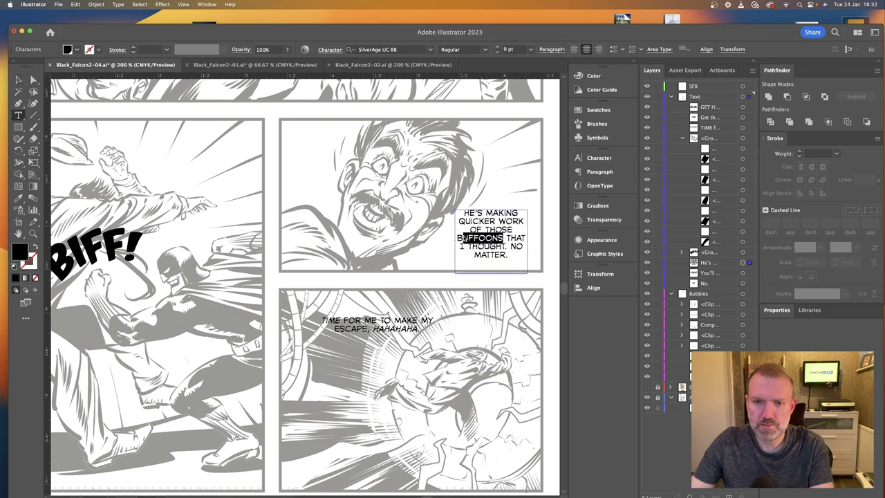
pyautogui.click(488, 49)
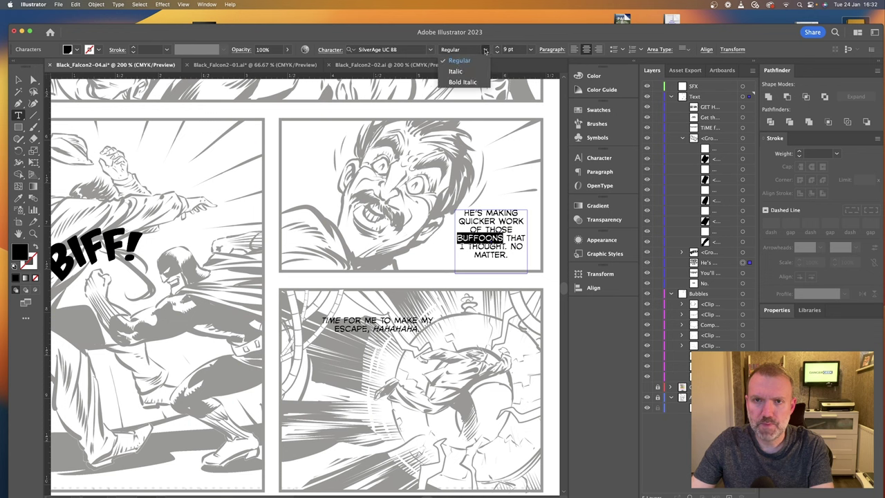
pyautogui.click(470, 83)
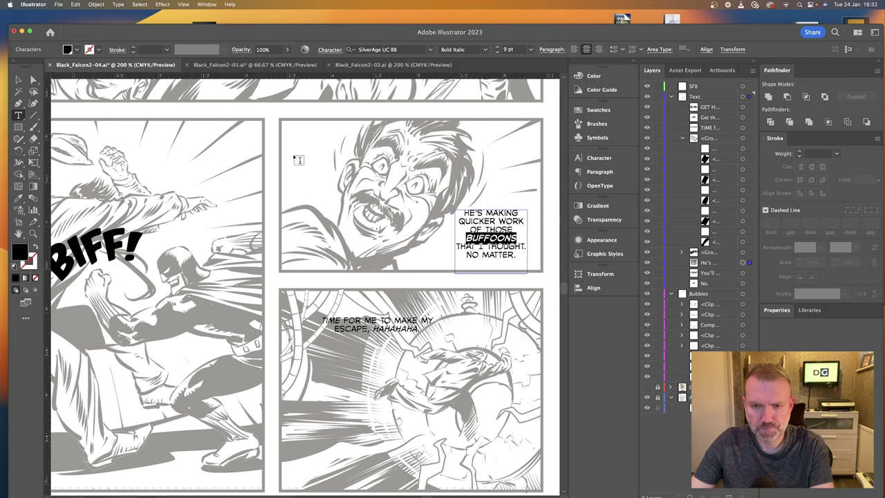
pyautogui.click(18, 79)
pyautogui.click(467, 295)
# Copy the speech bubble around "GET THAT FEATHERED INCONVENIENCE" and paste the duplicate into the moustached man's close-up panel.
pyautogui.scroll(10, 417, 243)
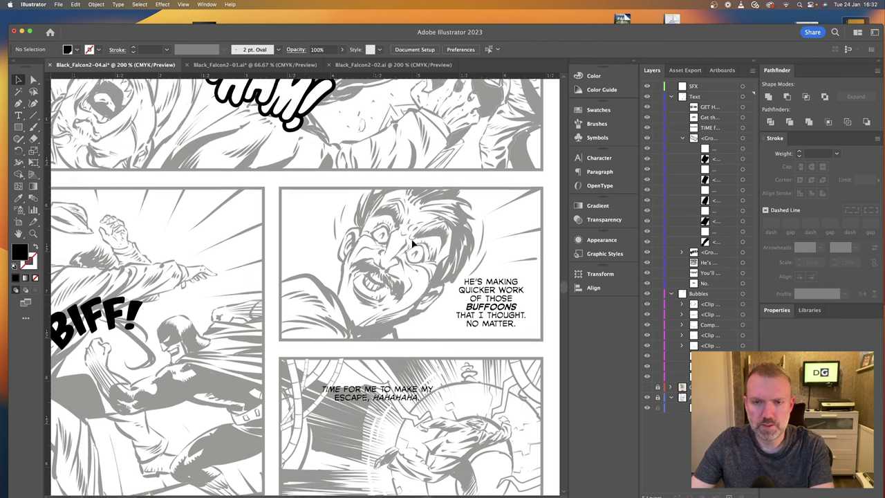
pyautogui.scroll(4, 418, 248)
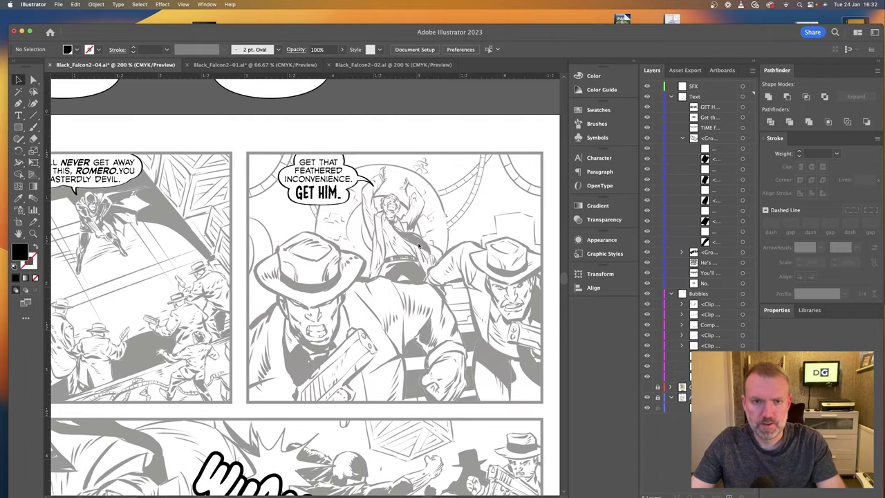
pyautogui.click(332, 207)
pyautogui.click(328, 153)
pyautogui.scroll(-10, 487, 252)
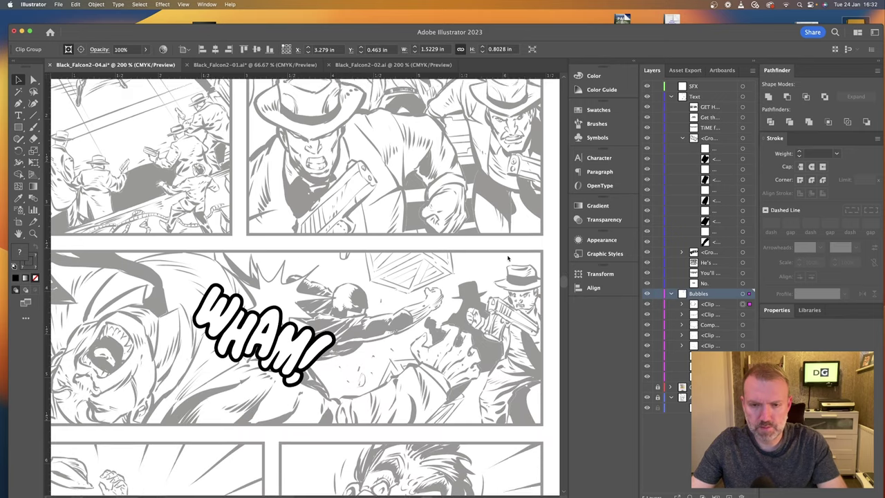
pyautogui.press('super+v')
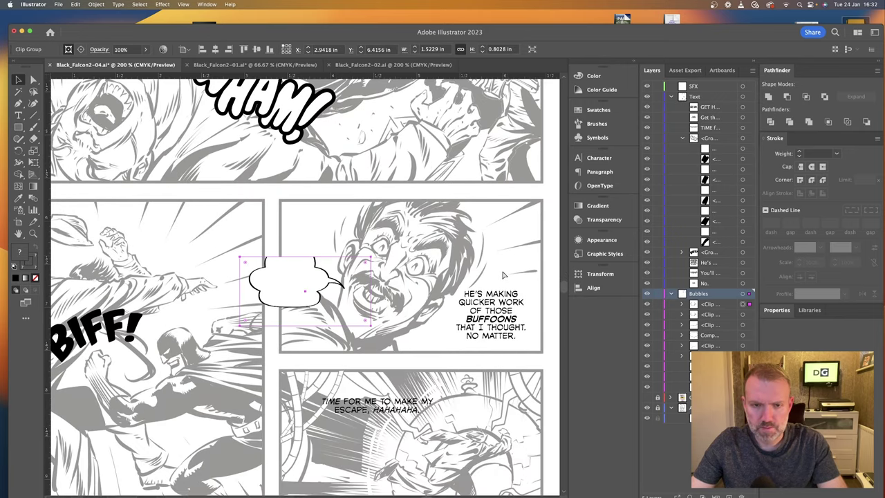
pyautogui.moveTo(299, 285); pyautogui.dragTo(374, 288)
# Delete the clipping path from the copied bubble, ungroup its contents to free the compound shape, and deselect it.
pyautogui.press('a')
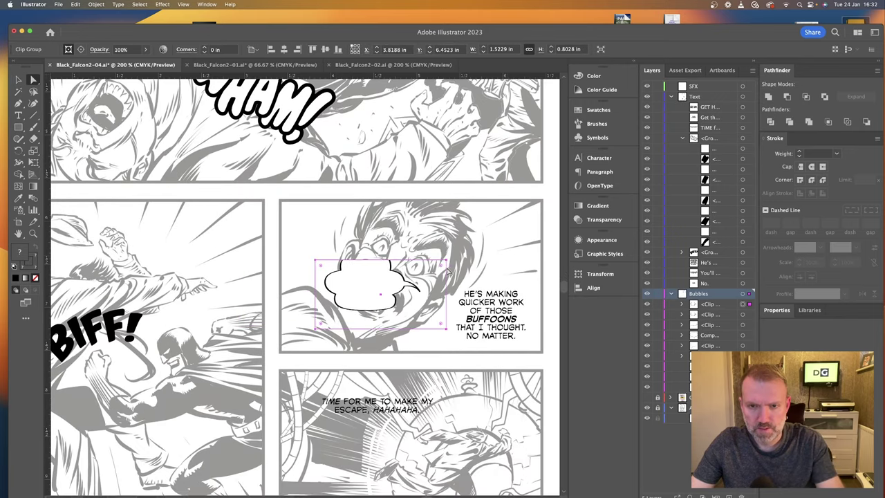
pyautogui.click(449, 271)
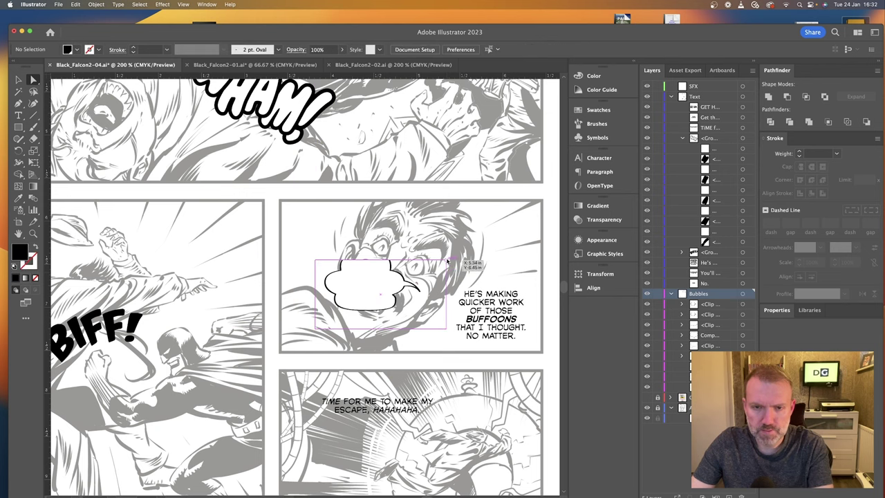
pyautogui.click(446, 260)
pyautogui.press('Delete')
pyautogui.press('Delete')
pyautogui.click(366, 277)
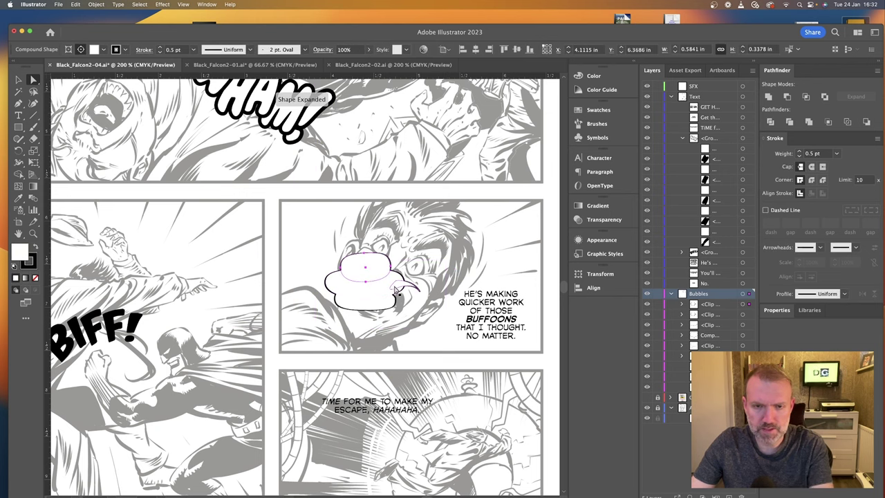
pyautogui.click(742, 304)
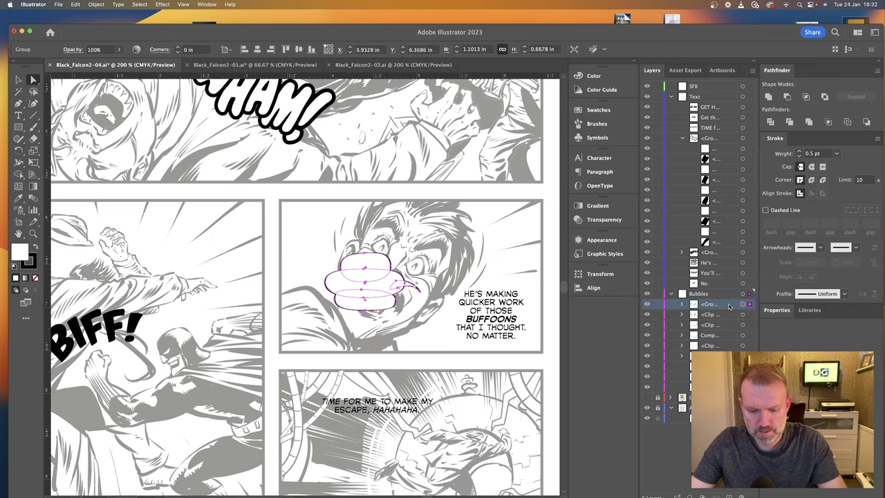
pyautogui.press('shift+super+g')
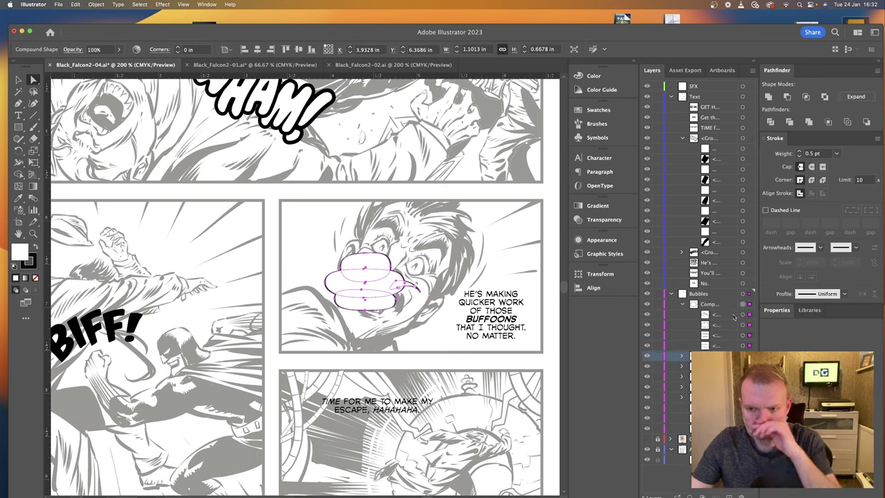
pyautogui.press('shift+super+a')
# Move the copied bubble's lowest oval behind "THAT I THOUGHT. NO MATTER." and widen it to span both lines.
pyautogui.moveTo(379, 305); pyautogui.dragTo(425, 320)
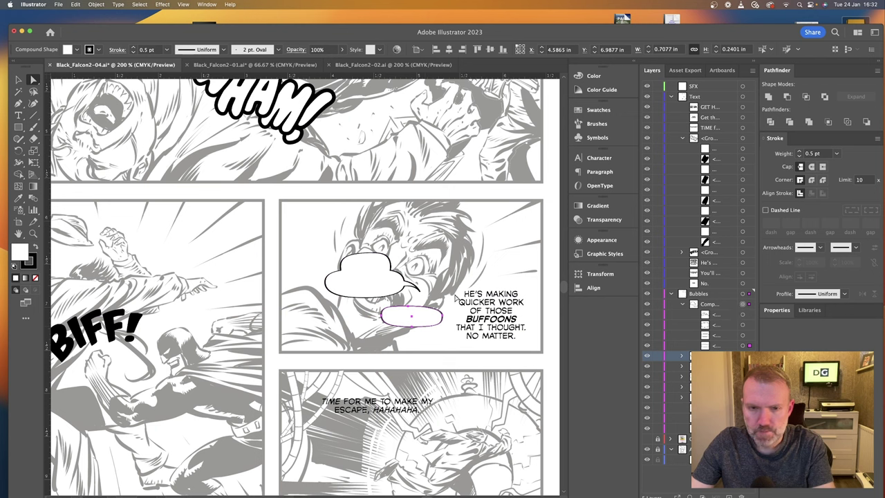
pyautogui.moveTo(439, 316); pyautogui.dragTo(535, 332)
pyautogui.click(19, 80)
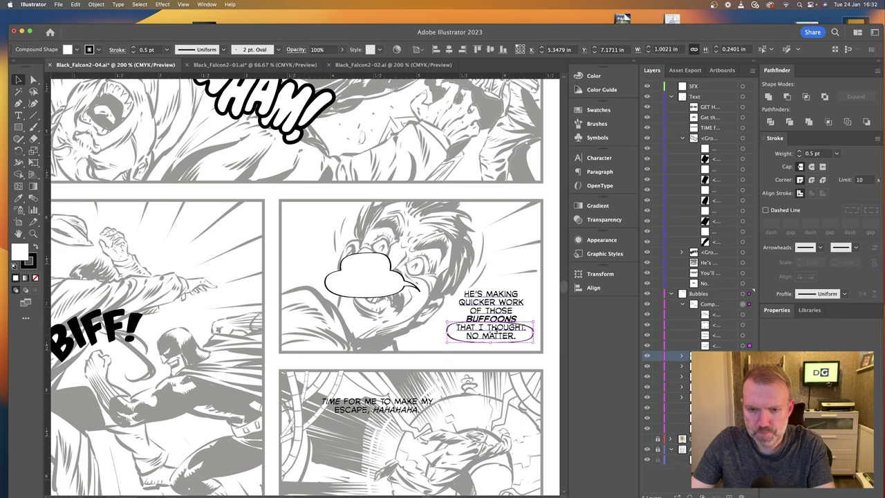
pyautogui.moveTo(350, 267)
pyautogui.mouseDown()
pyautogui.moveTo(374, 261)
pyautogui.moveTo(351, 265)
pyautogui.mouseUp()
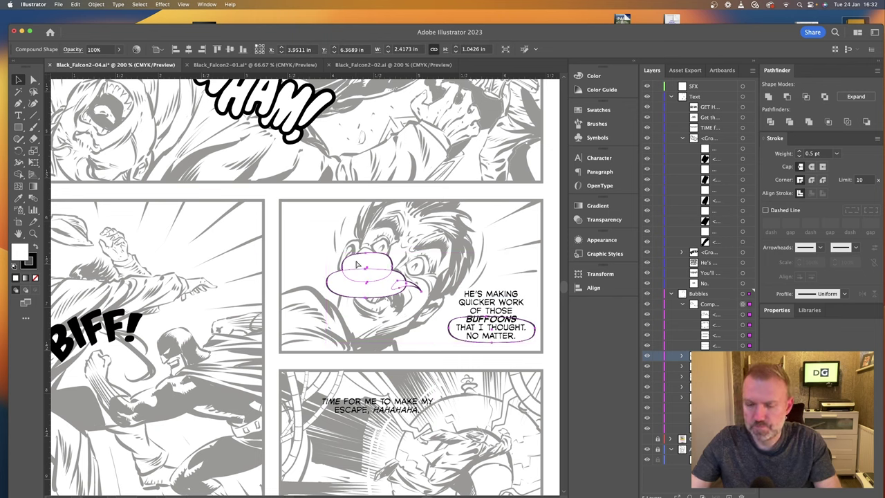
pyautogui.click(98, 4)
pyautogui.moveTo(159, 321)
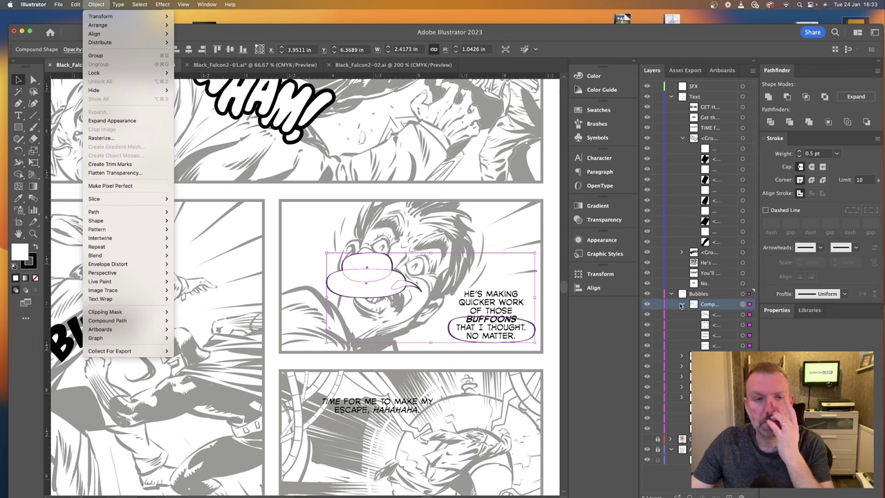
pyautogui.click(252, 231)
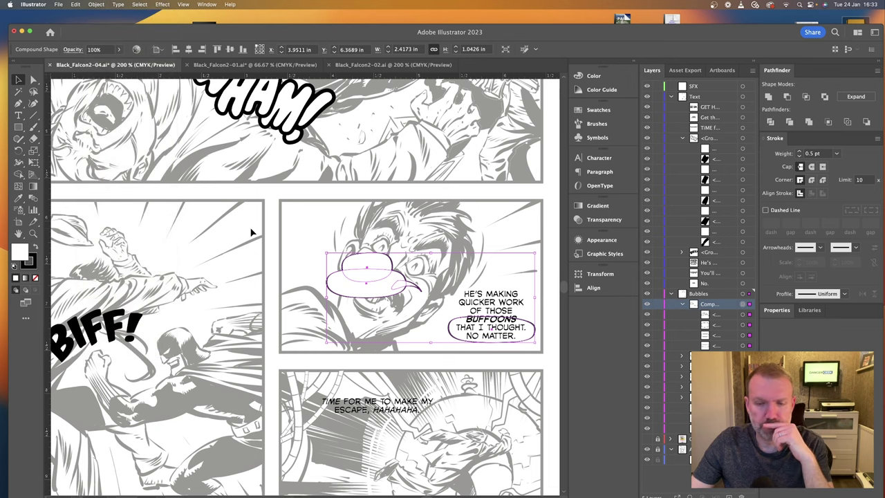
# Move the copied bubble's oval and tail paths out of their compound shape directly into the Bubbles layer, and deselect them.
pyautogui.click(741, 315)
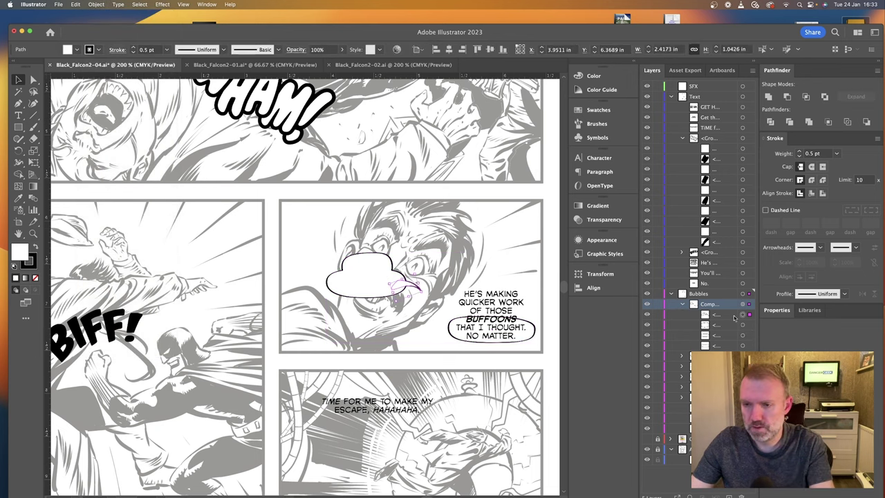
pyautogui.click(726, 315)
pyautogui.keyDown('shift'); pyautogui.click(726, 345); pyautogui.keyUp('shift')
pyautogui.keyDown('shift'); pyautogui.click(727, 325); pyautogui.keyUp('shift')
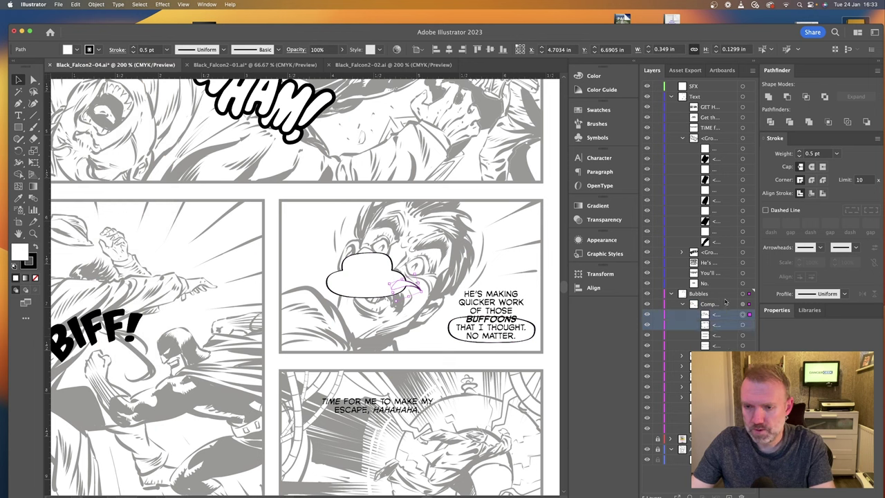
pyautogui.click(725, 334)
pyautogui.click(727, 315)
pyautogui.keyDown('shift'); pyautogui.click(727, 344); pyautogui.keyUp('shift')
pyautogui.moveTo(727, 339); pyautogui.dragTo(725, 298)
pyautogui.click(340, 349)
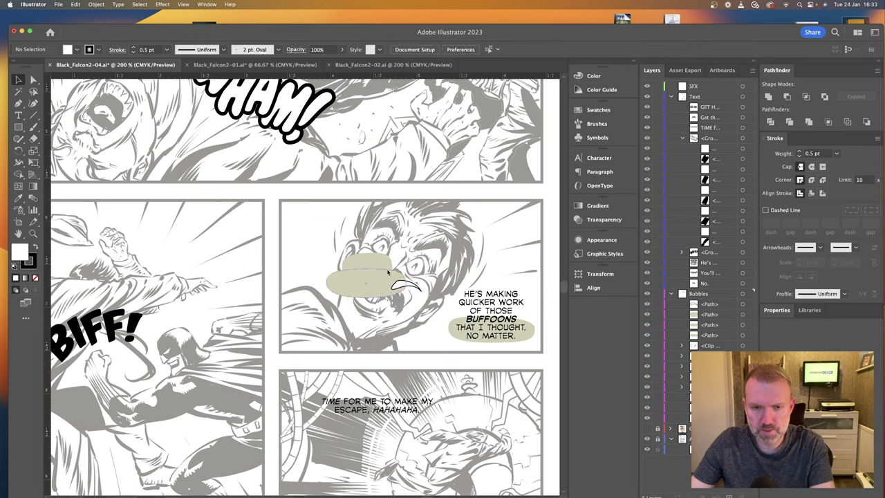
# Place the bubble's top oval and a duplicate of it side by side behind the upper lines of the "HE'S MAKING QUICKER WORK" dialogue.
pyautogui.moveTo(365, 260); pyautogui.dragTo(511, 322)
pyautogui.click(456, 293)
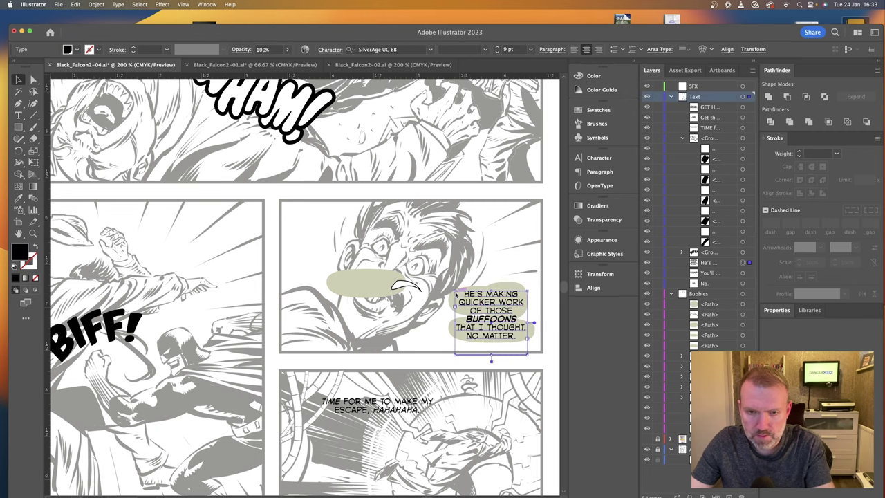
pyautogui.press('super+equal')
pyautogui.click(270, 216)
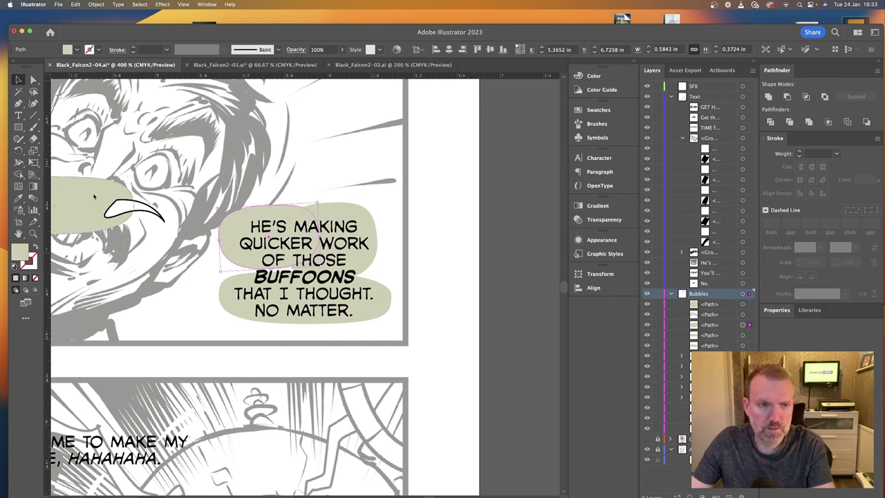
# Move the remaining wide oval behind the middle lines around BUFFOONS and narrow it to 0.75 in.
pyautogui.moveTo(89, 197); pyautogui.dragTo(330, 276)
pyautogui.moveTo(389, 272); pyautogui.dragTo(365, 271)
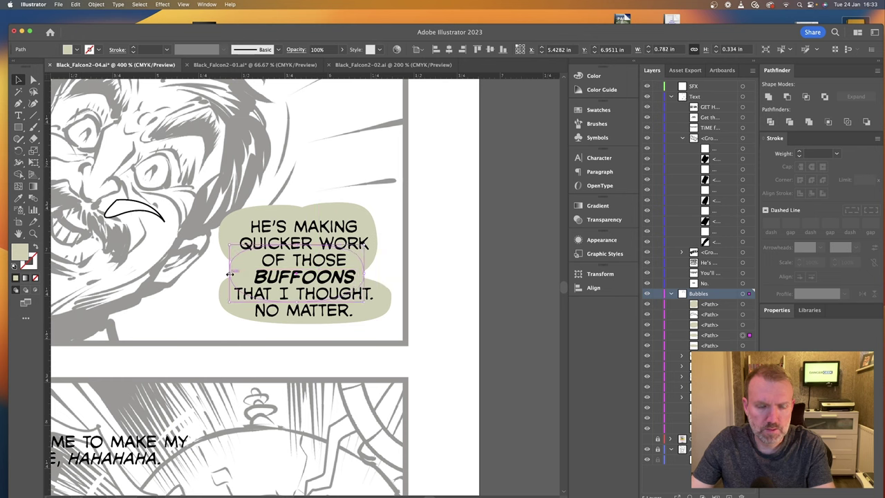
pyautogui.moveTo(230, 274); pyautogui.dragTo(235, 275)
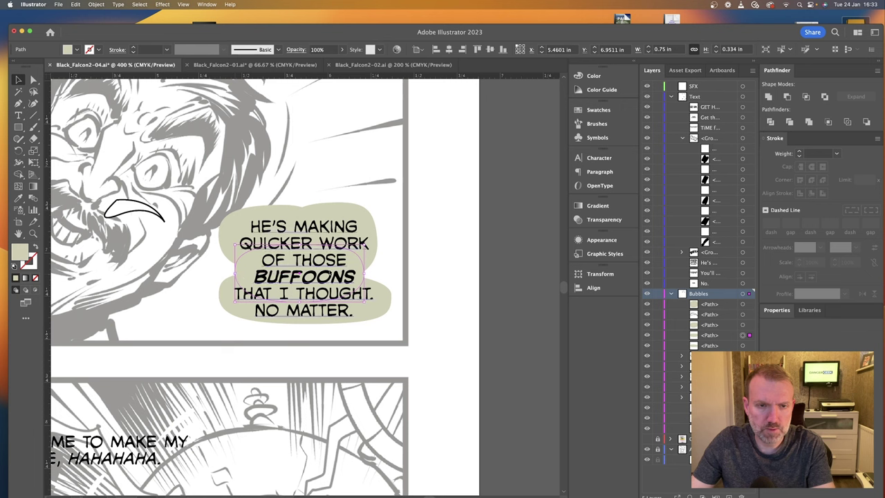
# Pull the upper-left oval's left edge inward with Direct Selection and nudge the upper-right oval slightly right.
pyautogui.click(225, 227)
pyautogui.click(30, 80)
pyautogui.click(32, 80)
pyautogui.moveTo(218, 238); pyautogui.dragTo(225, 241)
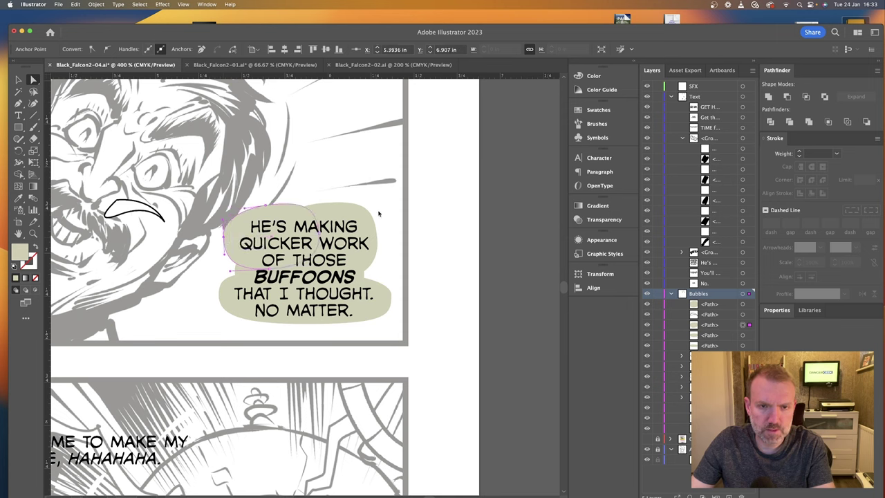
pyautogui.click(352, 216)
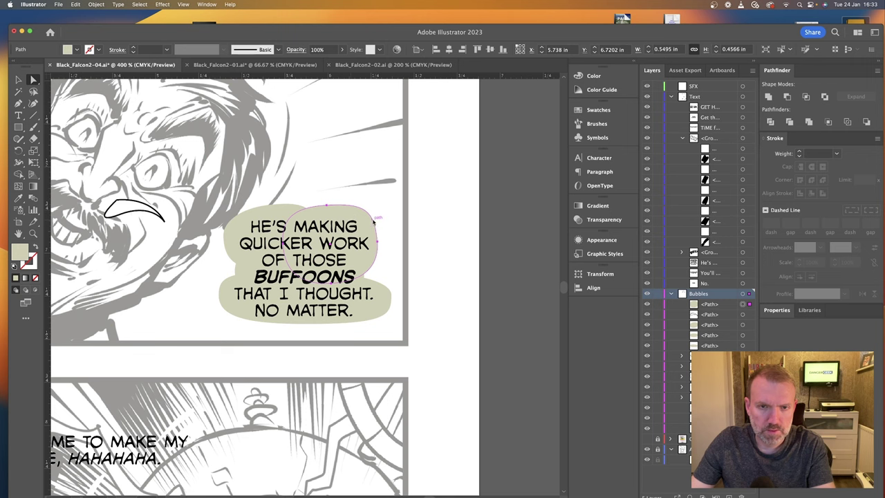
pyautogui.moveTo(347, 216); pyautogui.dragTo(349, 216)
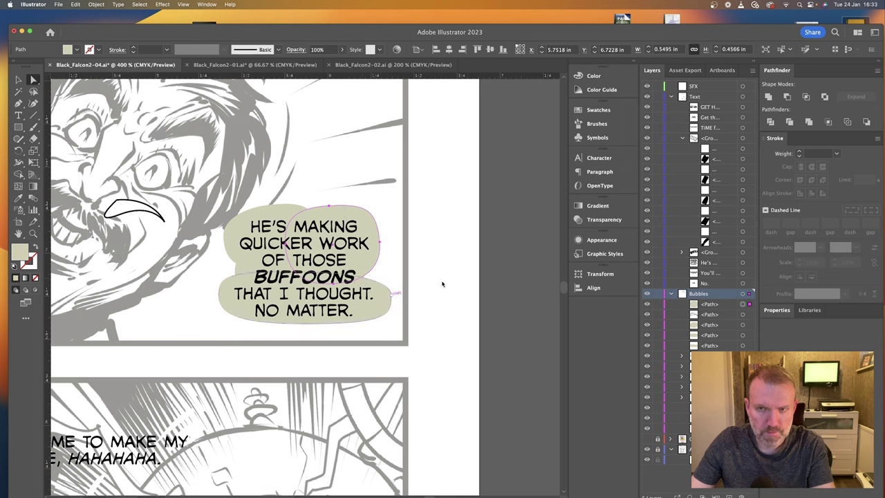
# Extend the middle oval's right edge outward, lower the bottom oval's lower edge, and pull its right edge inward.
pyautogui.click(375, 275)
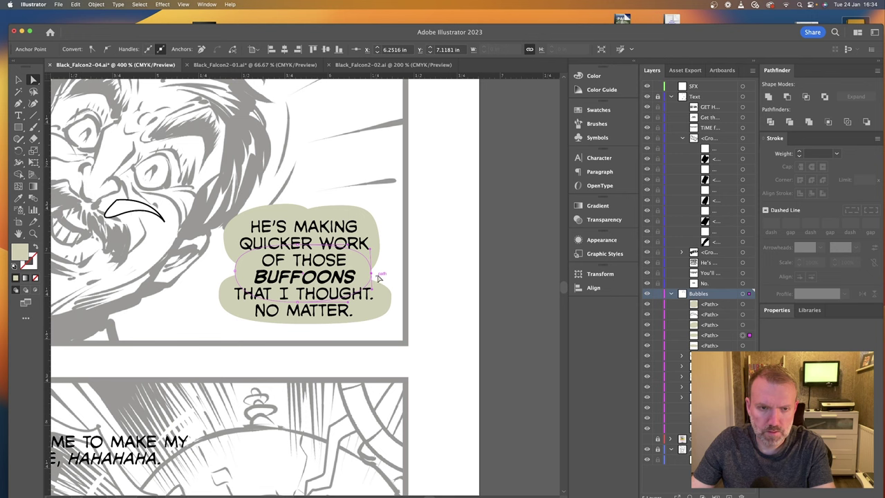
pyautogui.click(429, 262)
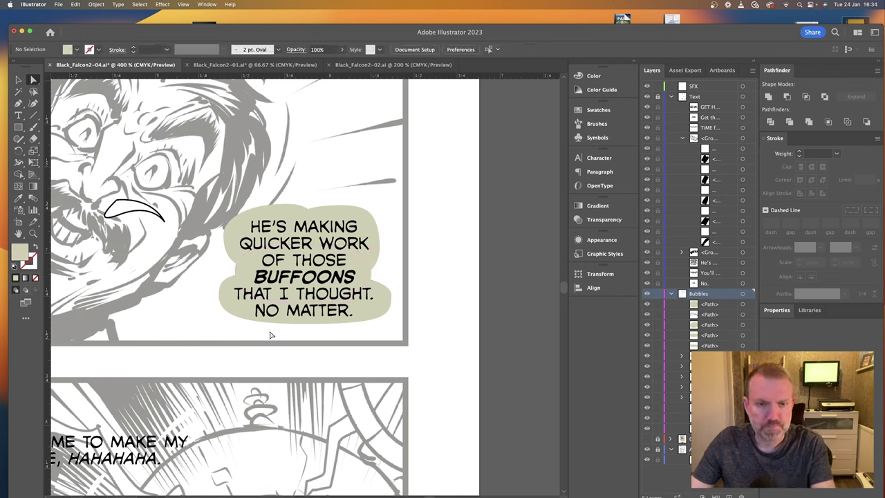
pyautogui.click(311, 325)
pyautogui.moveTo(311, 326); pyautogui.dragTo(288, 332)
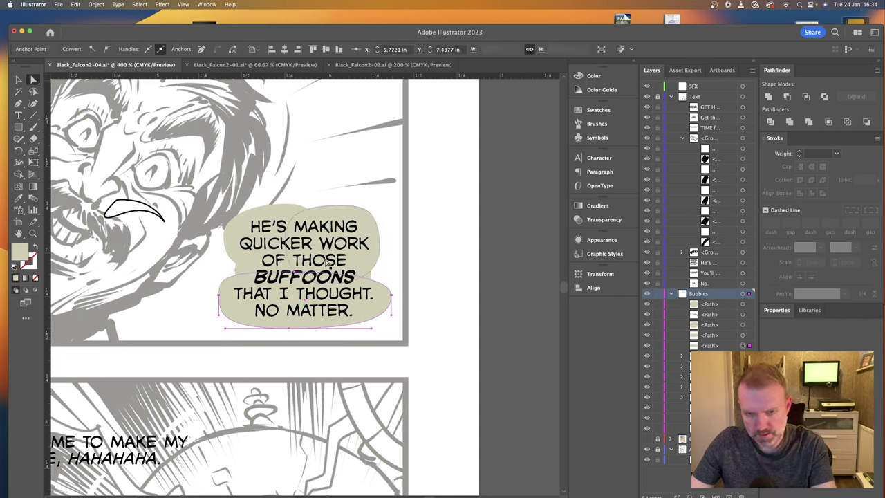
pyautogui.moveTo(391, 295); pyautogui.dragTo(384, 296)
pyautogui.click(427, 295)
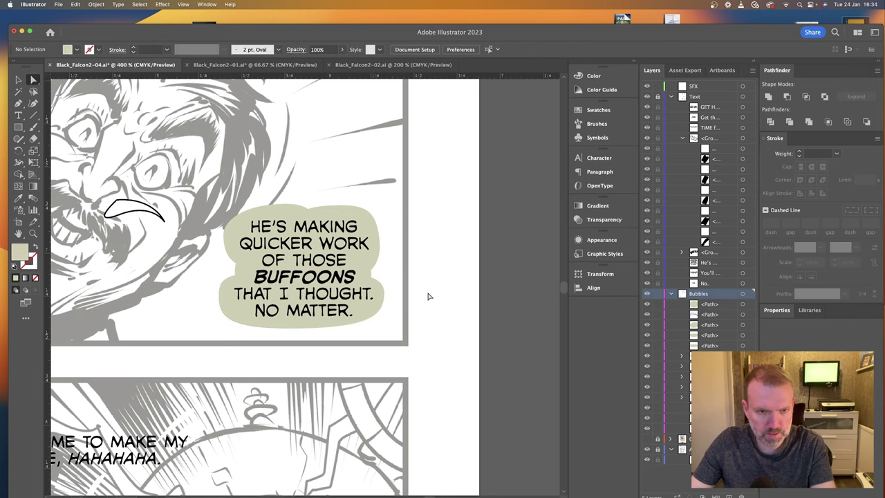
# Delete the leftover bubble tail from the moustached man's face.
pyautogui.press('super+minus')
pyautogui.press('super+minus')
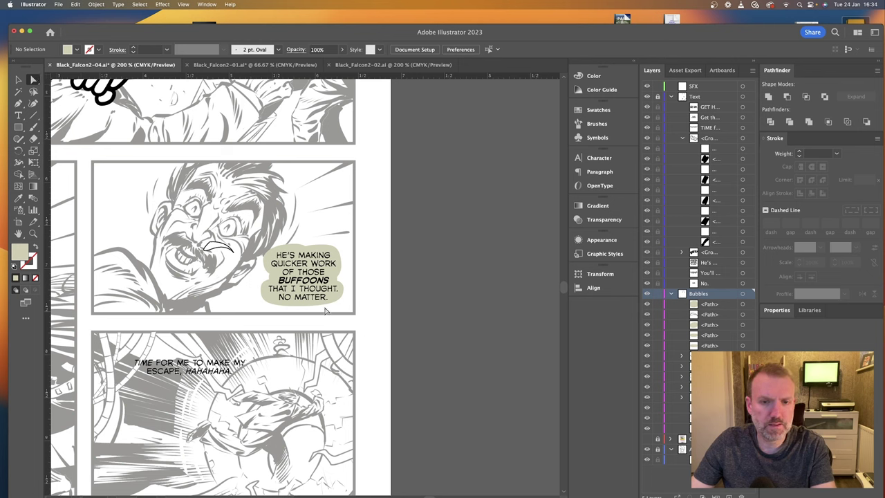
pyautogui.click(18, 80)
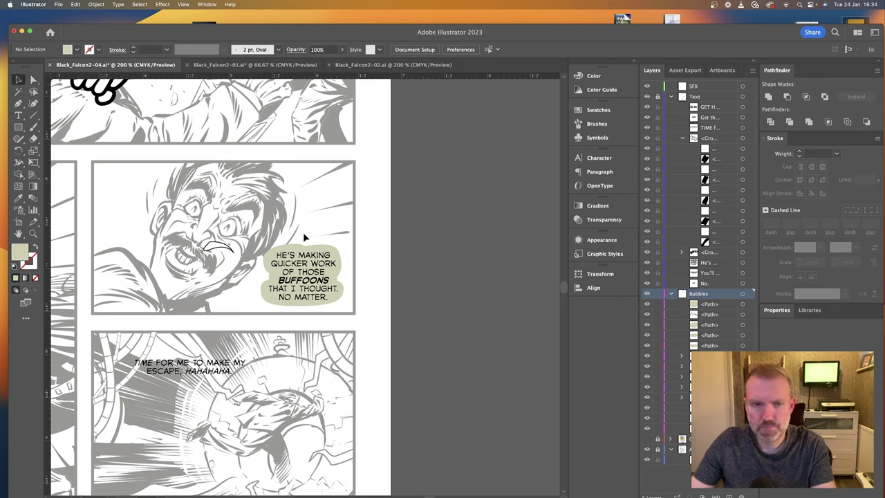
pyautogui.click(233, 246)
pyautogui.press('Delete')
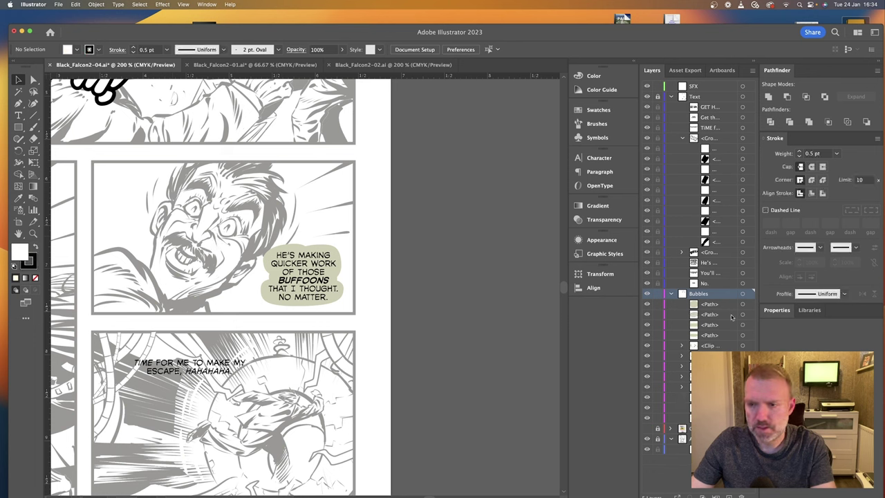
# Unite the four ovals into one compound shape and apply the fill and outline of the "GET THAT FEATHERED INCONVENIENCE" bubble with the Eyedropper.
pyautogui.click(742, 293)
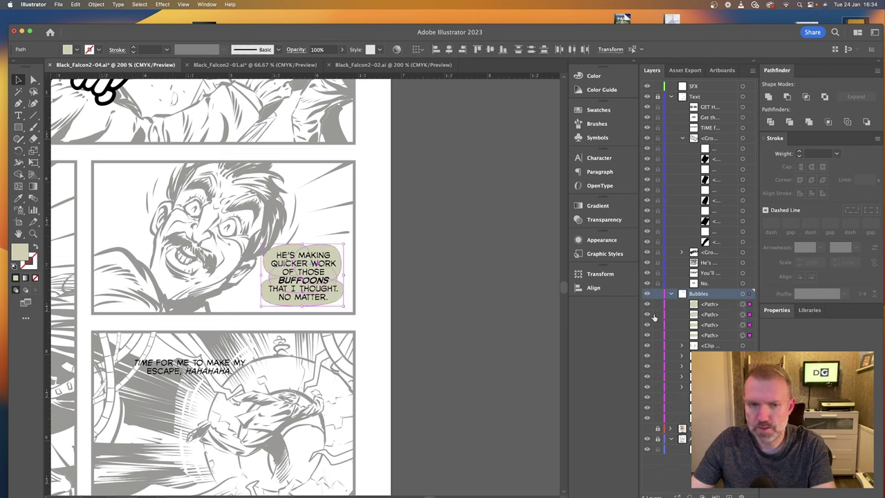
pyautogui.keyDown('alt'); pyautogui.click(767, 96); pyautogui.keyUp('alt')
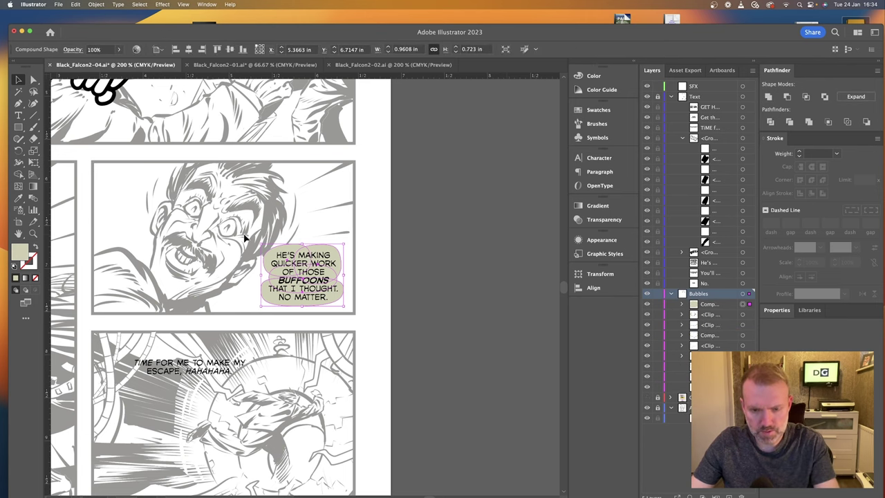
pyautogui.scroll(15, 244, 237)
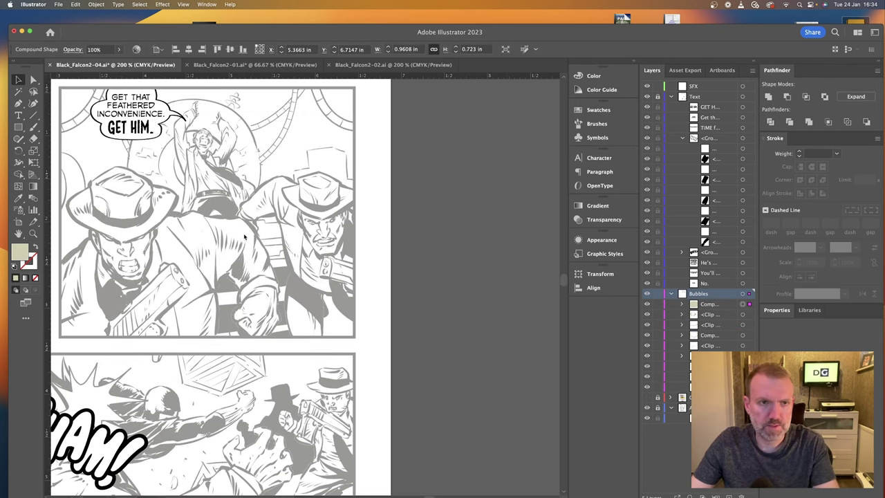
pyautogui.press('i')
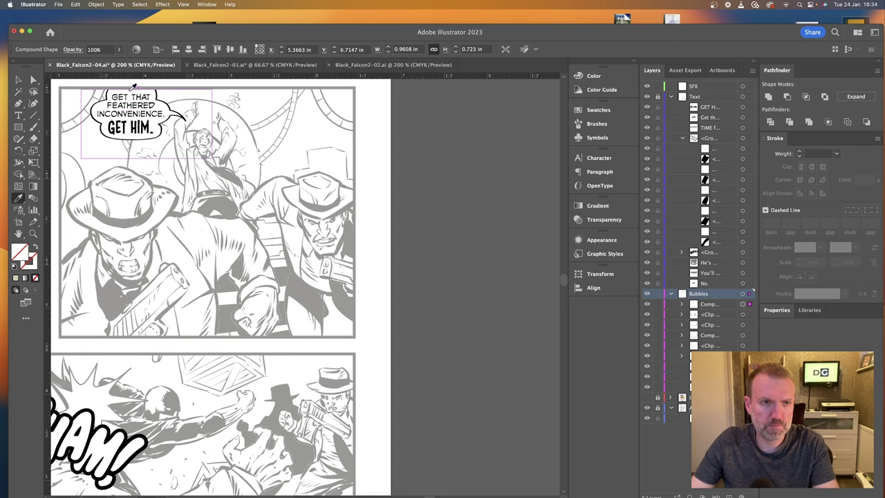
pyautogui.click(132, 90)
pyautogui.scroll(-10, 269, 306)
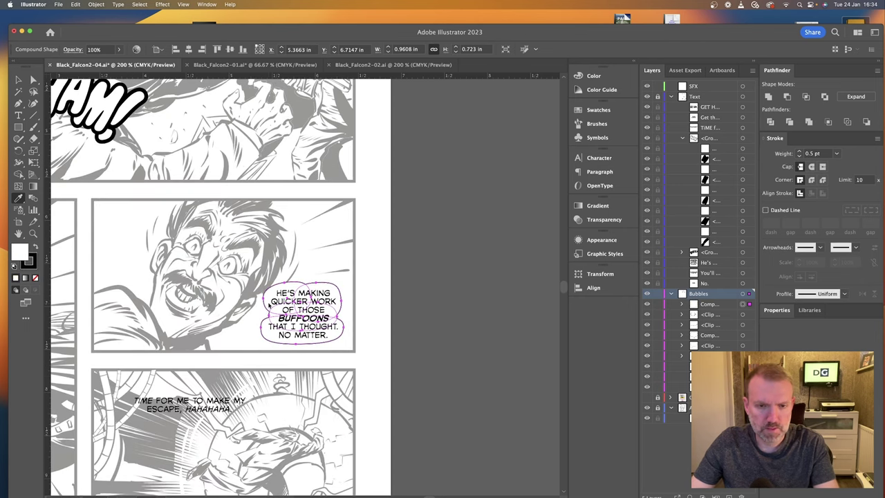
pyautogui.click(18, 80)
pyautogui.click(295, 249)
# Try moving the "HE'S MAKING QUICKER WORK" bubble higher in its panel, and undo the move.
pyautogui.press('super+=')
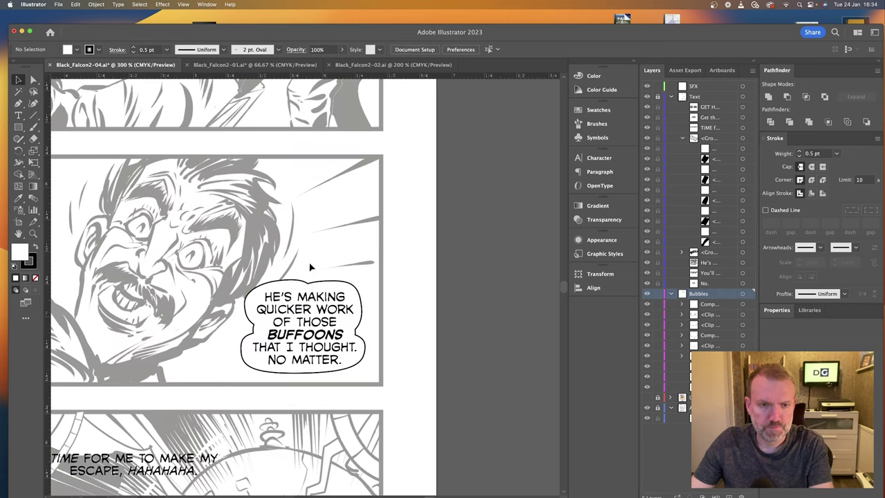
pyautogui.hscroll(-2, 426, 277)
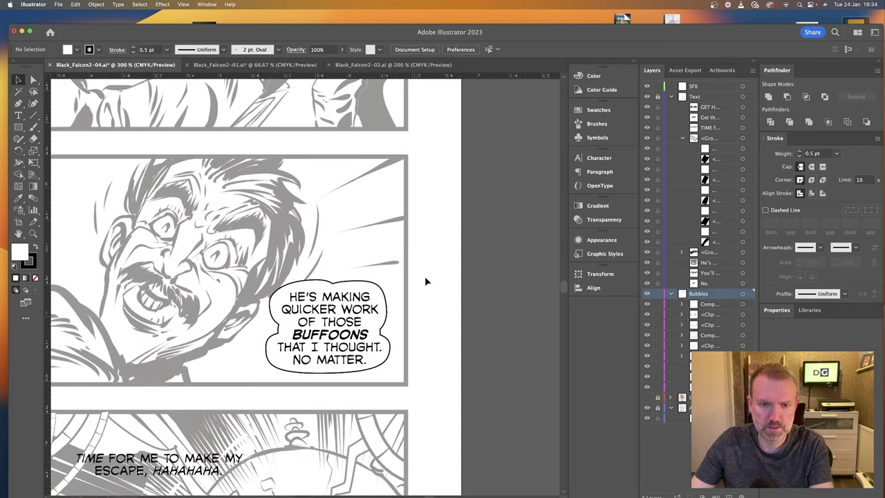
pyautogui.moveTo(312, 356); pyautogui.dragTo(312, 250)
pyautogui.press('super+z')
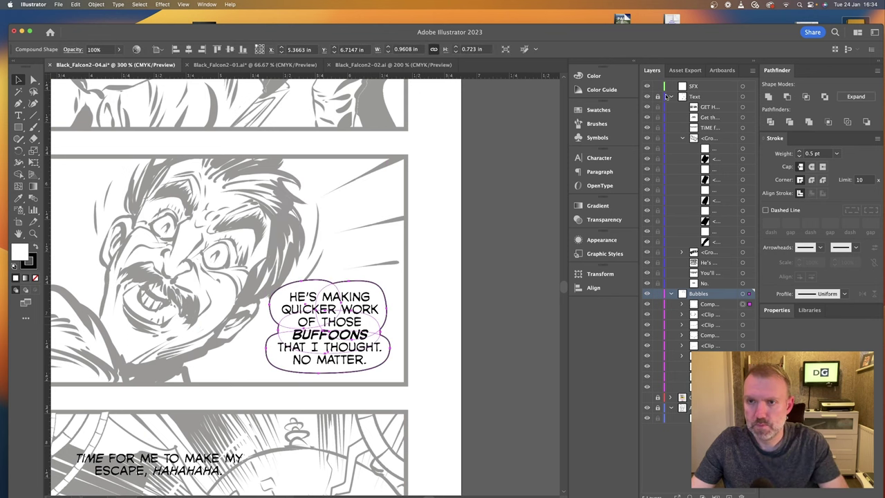
# Select the bubble together with its "HE'S MAKING QUICKER WORK" dialogue and nudge both slightly right.
pyautogui.moveTo(368, 243); pyautogui.dragTo(313, 323)
pyautogui.press('super+minus')
pyautogui.press('super+minus')
pyautogui.press('super+equal')
pyautogui.press('super+equal')
pyautogui.press('super+equal')
pyautogui.moveTo(302, 286); pyautogui.dragTo(301, 287)
# Draw a curved, pointed tail with the Pen tool from the bubble's lower-left edge toward the moustached man's jaw.
pyautogui.hscroll(-3, 277, 283)
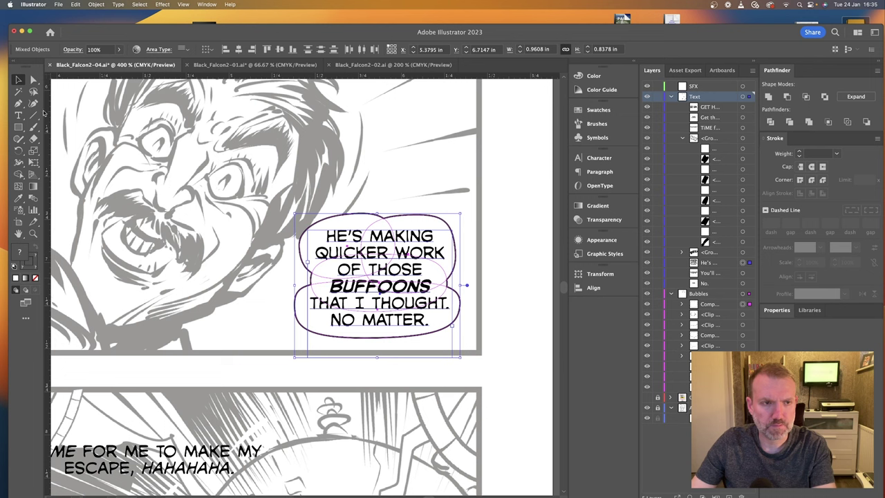
pyautogui.click(19, 103)
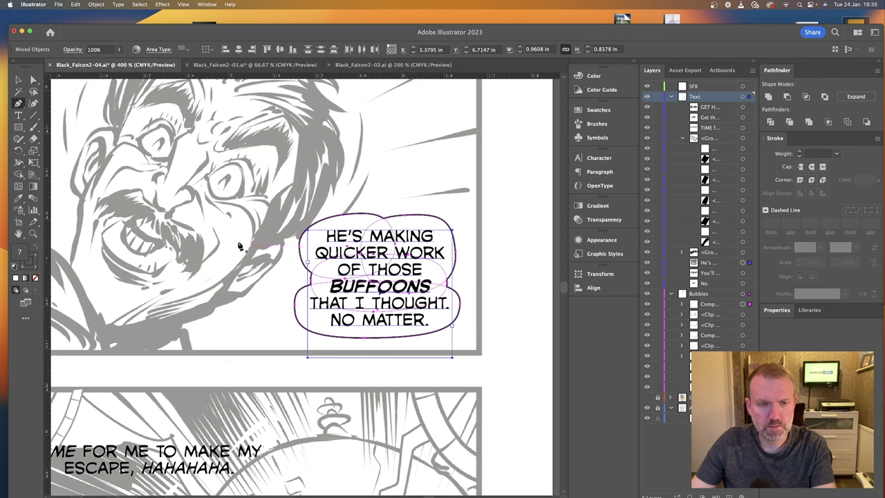
pyautogui.click(253, 300)
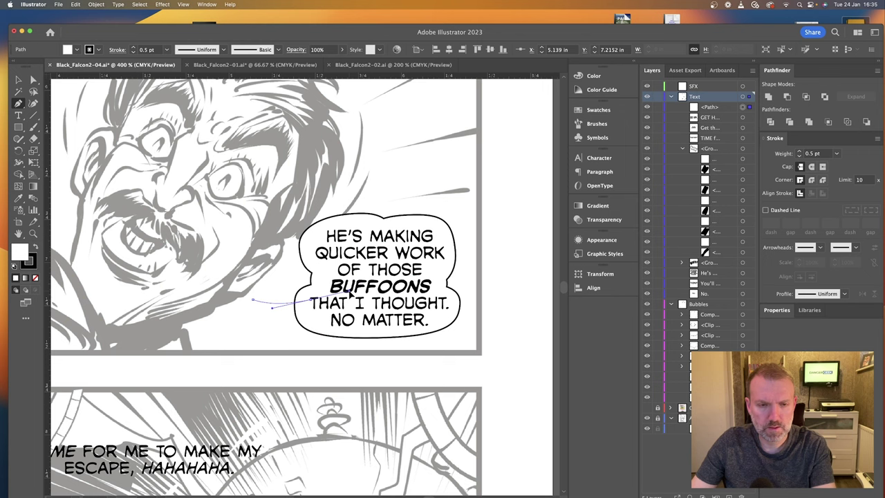
pyautogui.click(312, 316)
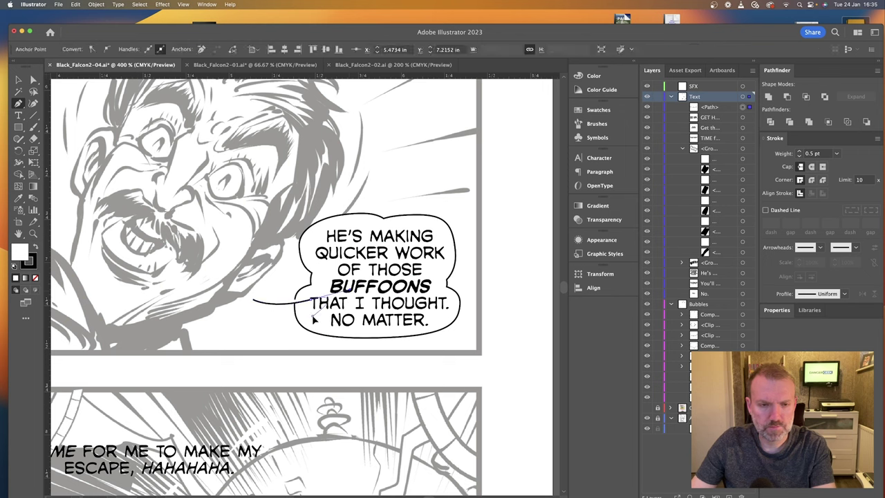
pyautogui.click(253, 302)
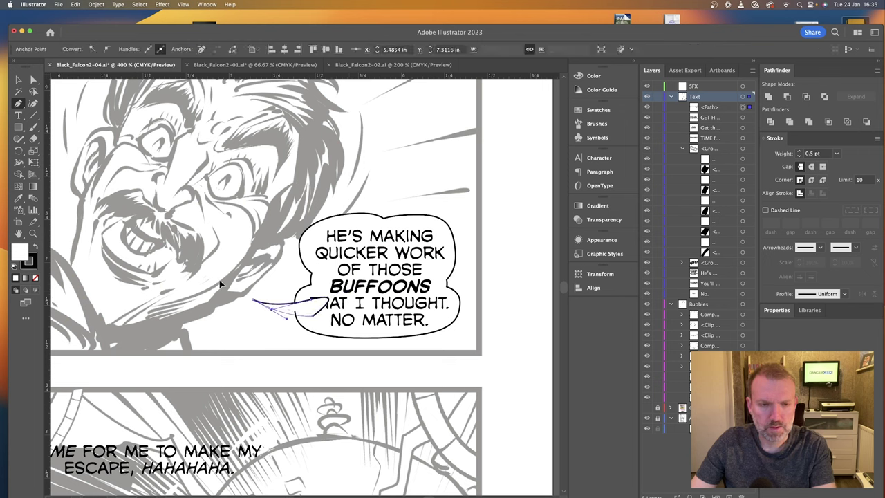
# Move the tail path from the Text layer to the Bubbles layer and unite it with the "HE'S MAKING QUICKER WORK" bubble as a compound shape.
pyautogui.press('v')
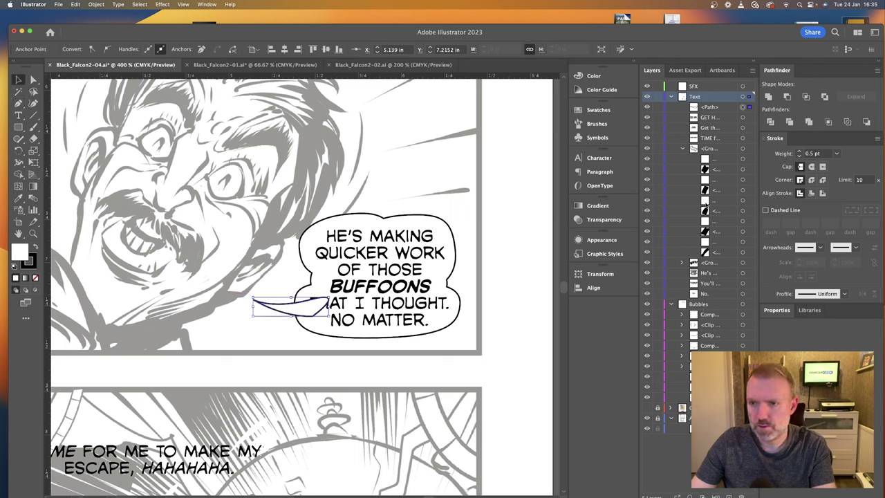
pyautogui.moveTo(710, 107); pyautogui.dragTo(708, 314)
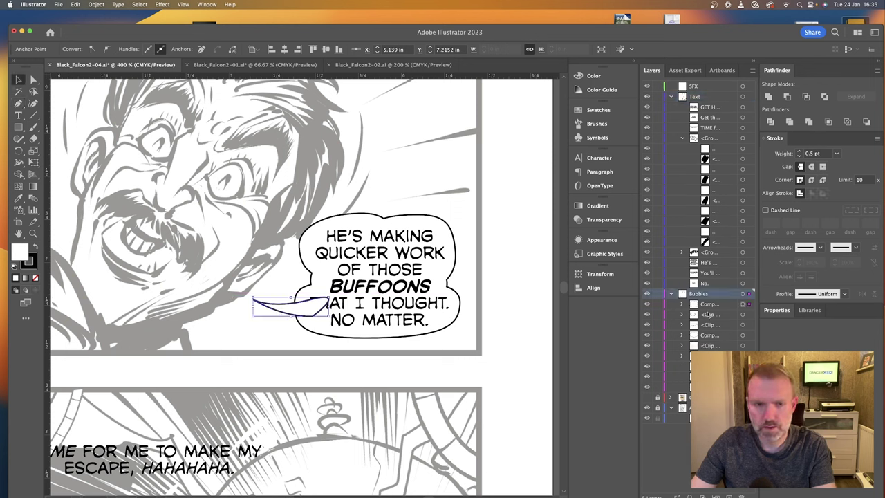
pyautogui.click(424, 218)
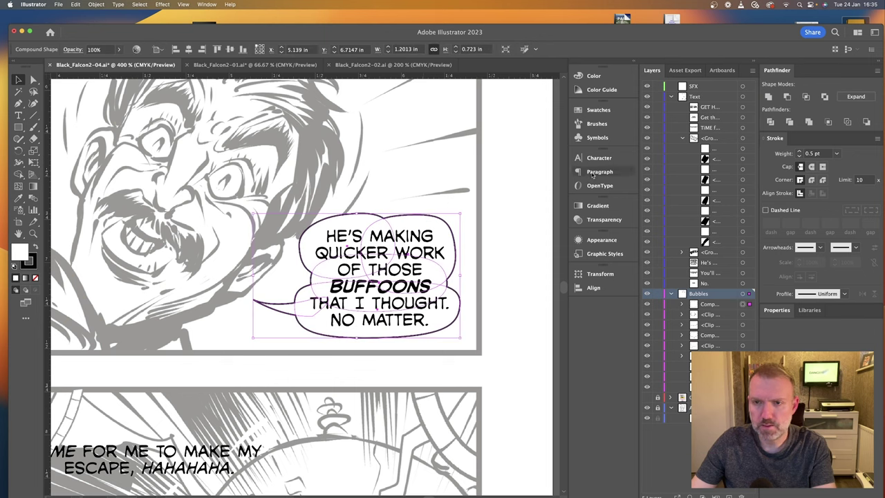
# Apply the 2 pt. Oval brush to the united bubble's outline and set its stroke weight to 0.5 pt.
pyautogui.click(596, 123)
pyautogui.click(495, 124)
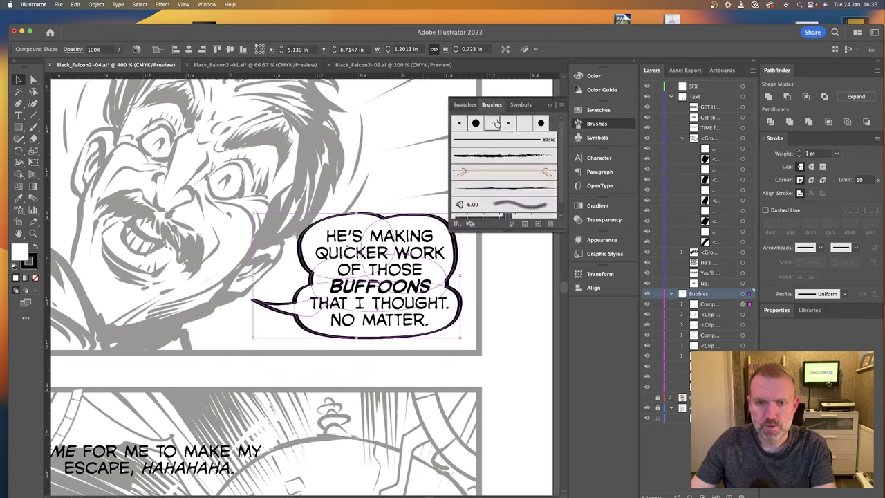
pyautogui.click(800, 158)
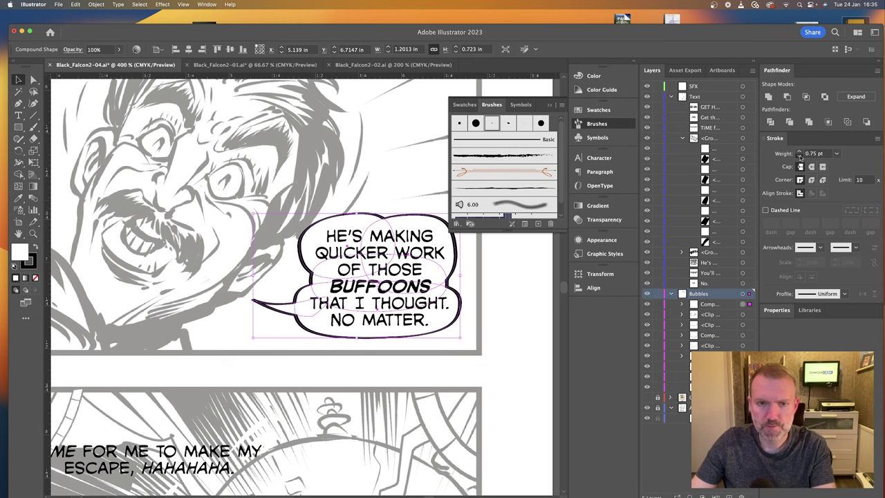
pyautogui.click(520, 337)
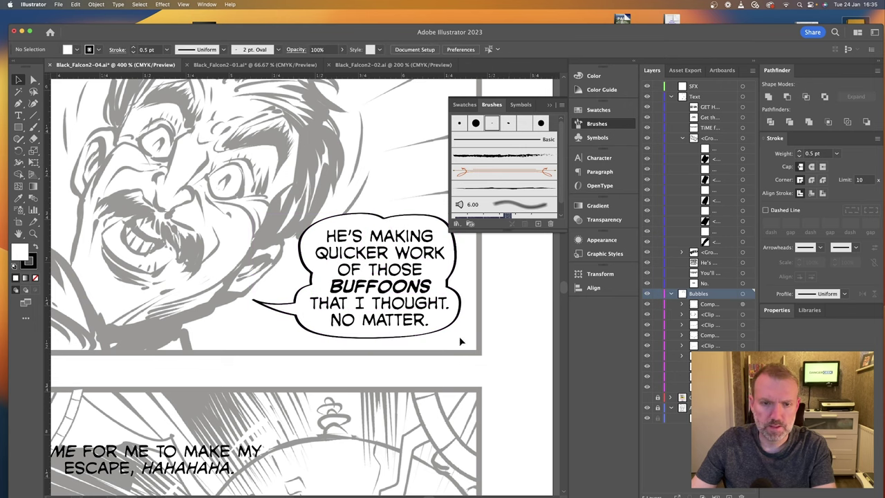
# Duplicate the "TIME FOR ME TO MAKE MY ESCAPE, HAHAHAHA." text and place the copy just below the original in the last panel.
pyautogui.scroll(-1, 435, 345)
pyautogui.scroll(3, 428, 339)
pyautogui.scroll(-3, 415, 332)
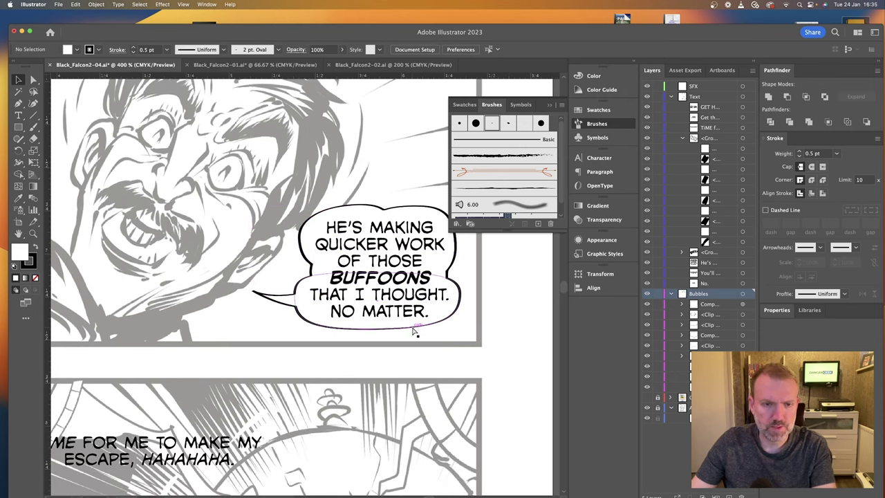
pyautogui.press('super+minus')
pyautogui.press('super+minus')
pyautogui.scroll(-3, 411, 325)
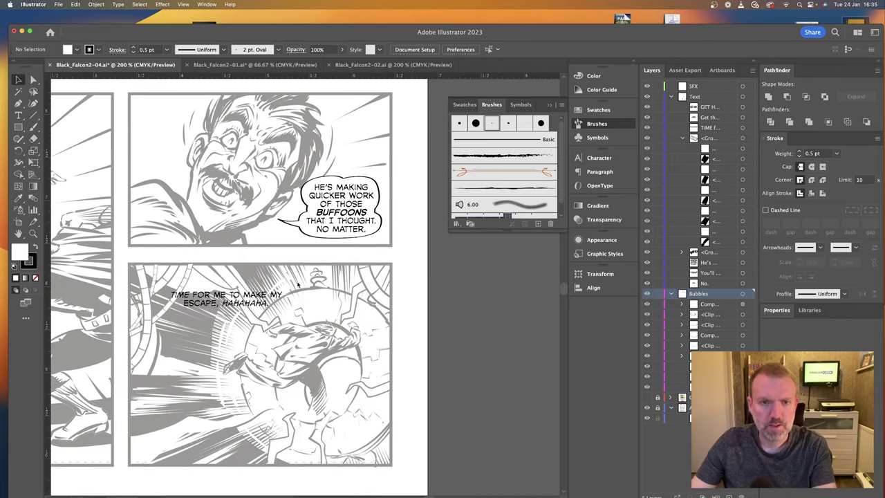
pyautogui.hscroll(-6, 297, 285)
pyautogui.click(304, 301)
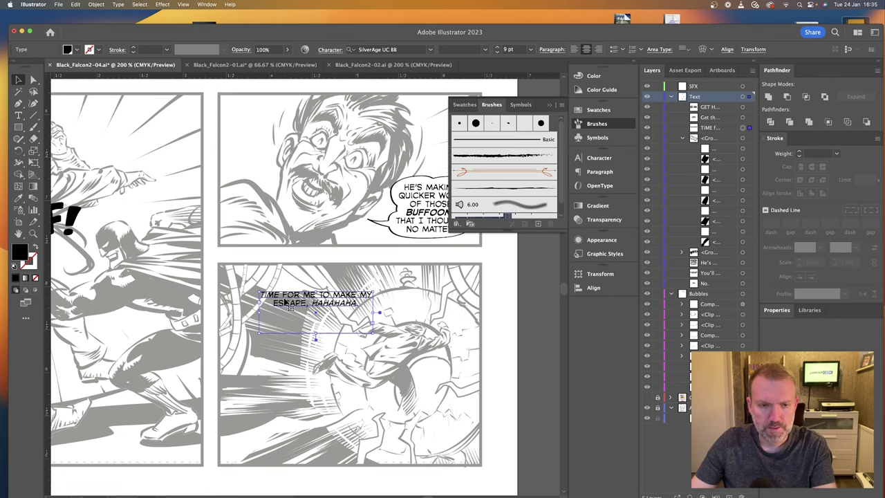
pyautogui.doubleClick(285, 302)
pyautogui.press('super+plus')
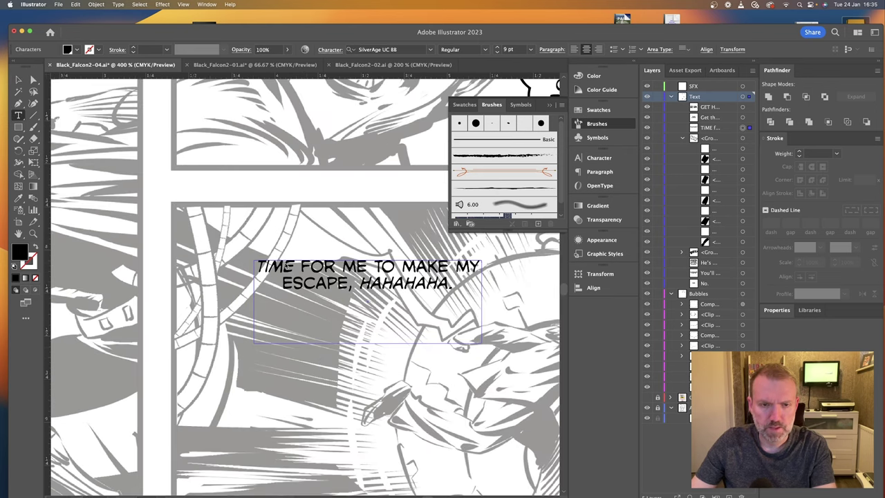
pyautogui.scroll(-1, 316, 159)
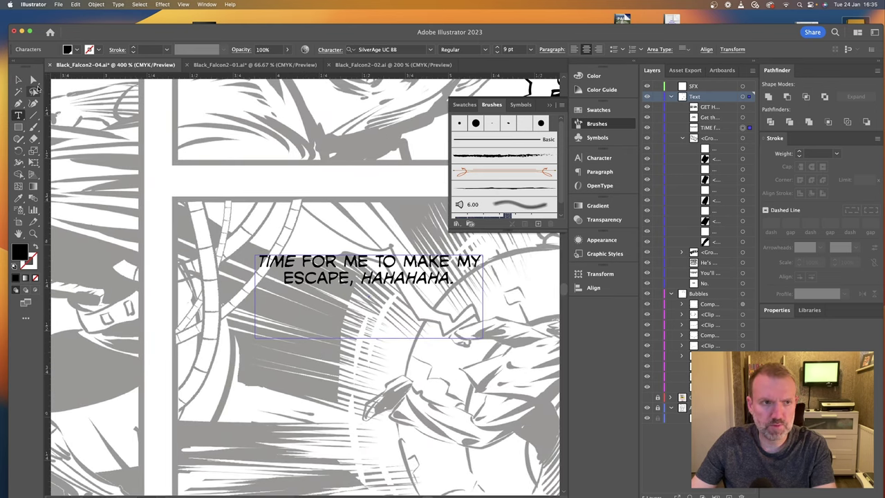
pyautogui.click(18, 79)
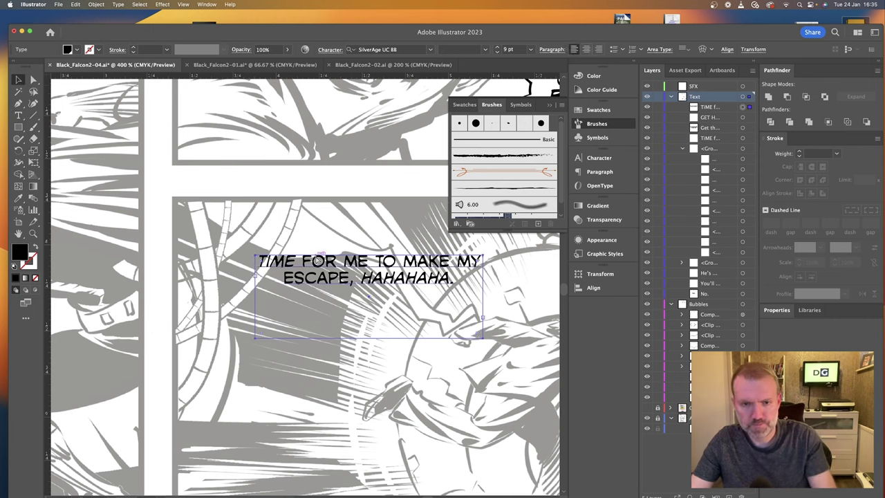
pyautogui.moveTo(320, 264); pyautogui.dragTo(473, 369)
# Trim the duplicated dialogue to the word "TIME" and set its font size to 20 pt.
pyautogui.press('t')
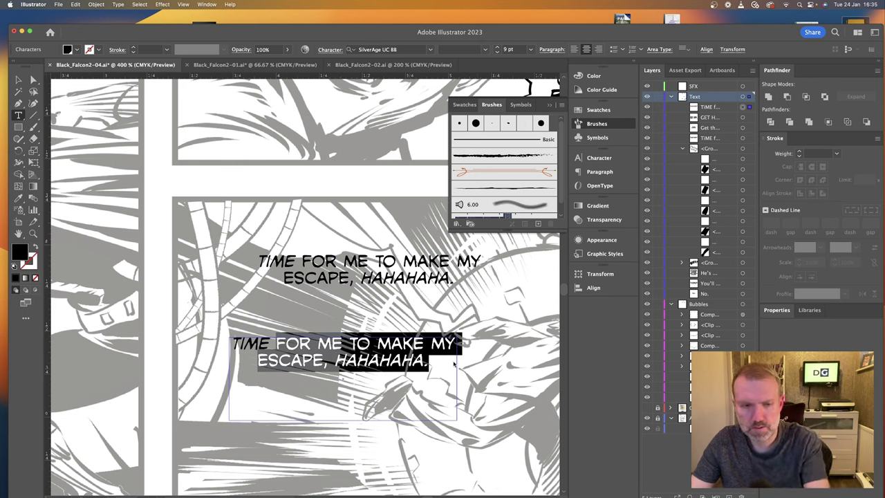
pyautogui.press('BackSpace')
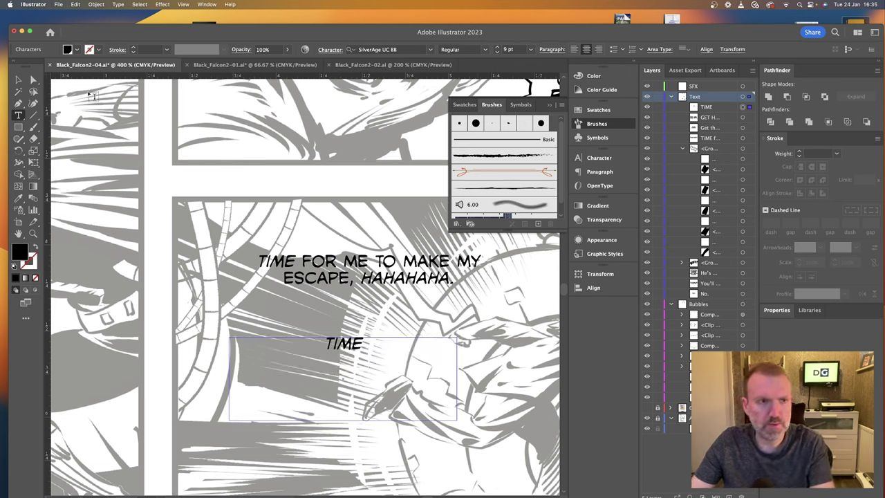
pyautogui.click(18, 80)
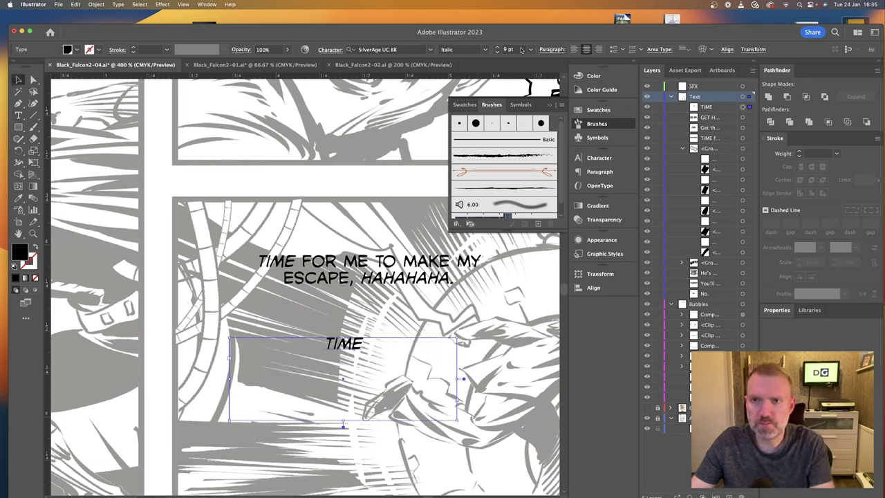
pyautogui.click(496, 46)
pyautogui.click(496, 46)
pyautogui.click(496, 47)
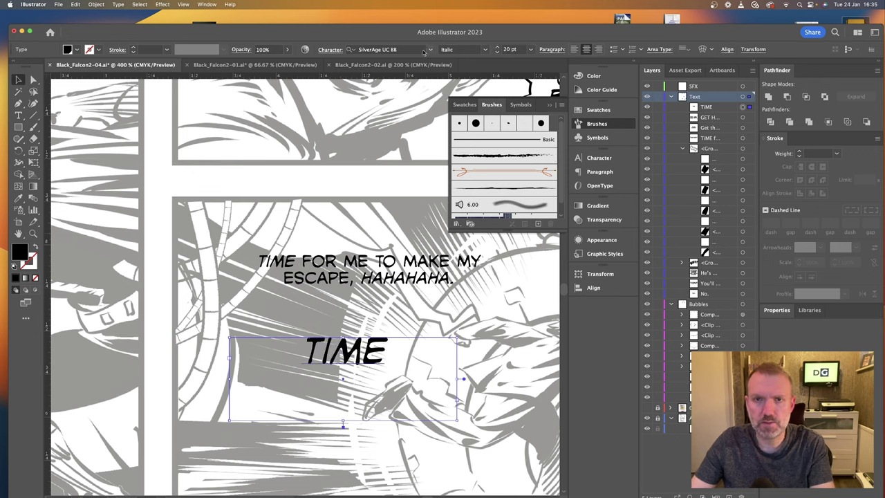
# Change the "TIME" copy's font to TrashCinema BB Regular and shrink its text frame around the word.
pyautogui.click(410, 50)
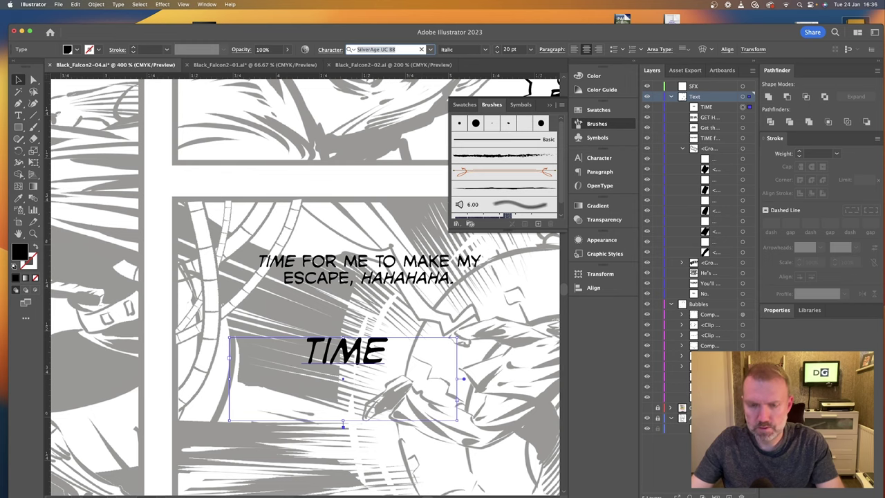
pyautogui.write('bb')
pyautogui.scroll(-3, 478, 181)
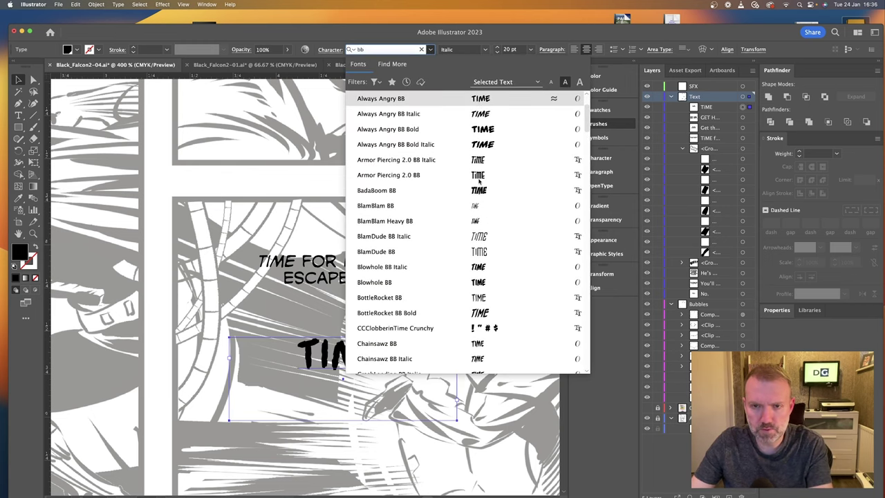
pyautogui.scroll(-10, 478, 191)
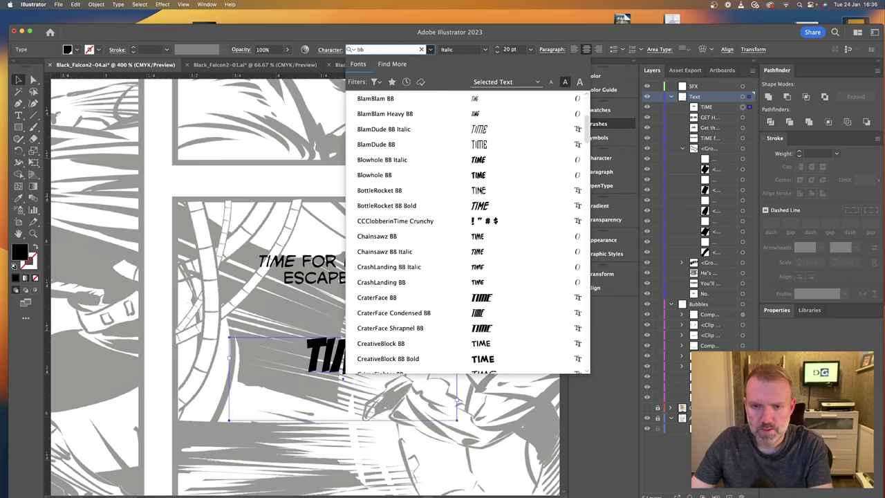
pyautogui.scroll(3, 478, 191)
pyautogui.scroll(-15, 478, 190)
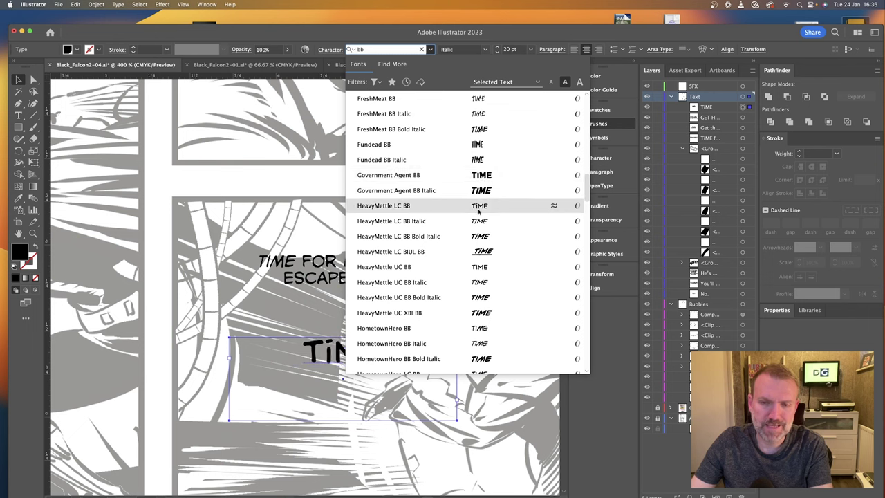
pyautogui.scroll(-6, 479, 205)
pyautogui.scroll(-5, 478, 211)
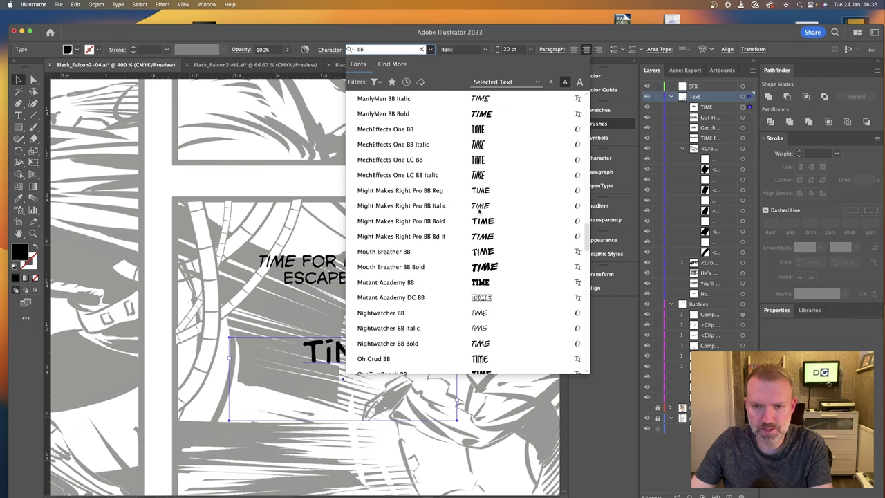
pyautogui.scroll(-20, 478, 211)
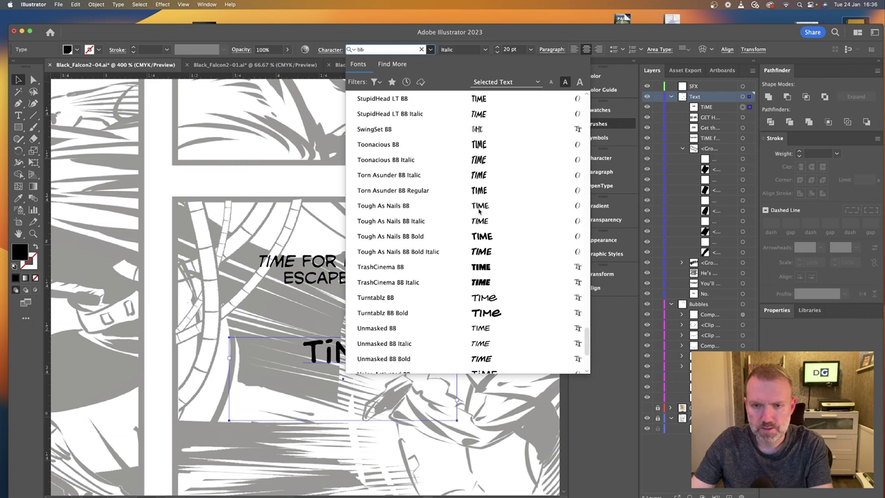
pyautogui.click(482, 269)
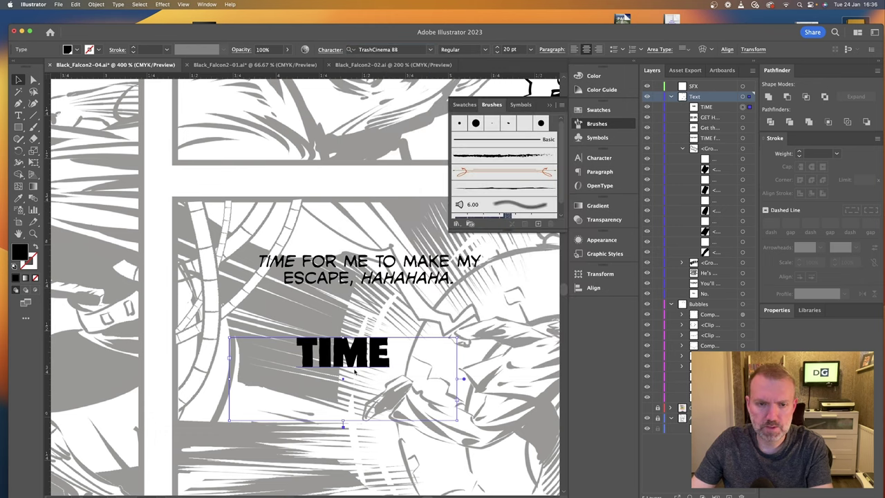
pyautogui.moveTo(456, 420); pyautogui.dragTo(358, 378)
pyautogui.moveTo(321, 349); pyautogui.dragTo(372, 346)
# Remove "TIME" from the original dialogue and break the rest into "FOR ME TO / MAKE MY ESCAPE, / HAHAHAHA.".
pyautogui.doubleClick(302, 262)
pyautogui.moveTo(302, 263); pyautogui.dragTo(244, 260)
pyautogui.press('BackSpace')
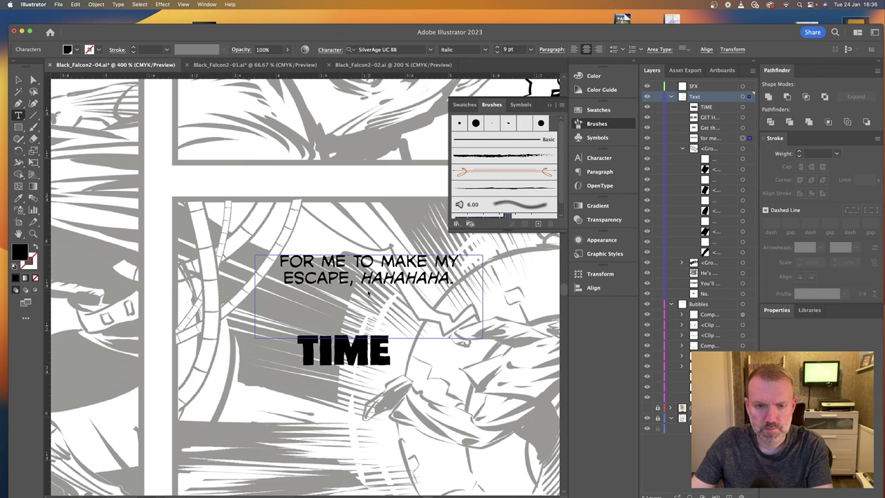
pyautogui.press('Return')
pyautogui.click(379, 265)
pyautogui.press('Return')
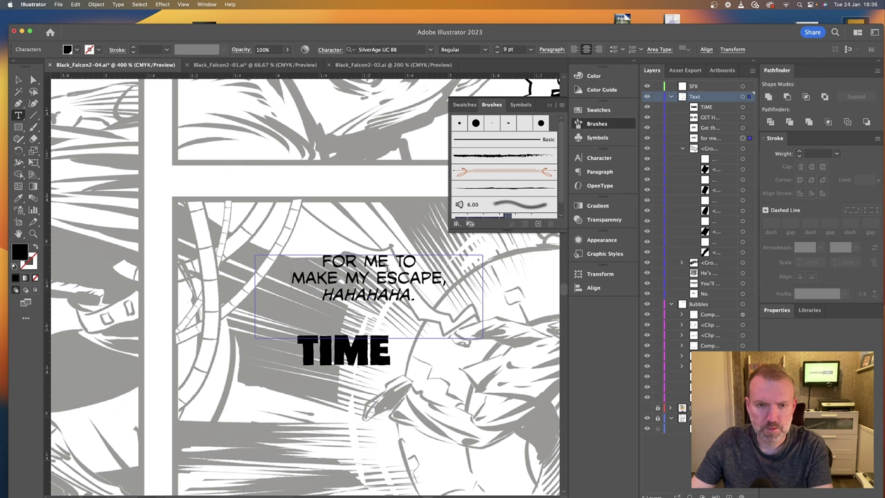
# Place the large "TIME" centred above "FOR ME TO", and move both text blocks together toward the panel's upper-left corner.
pyautogui.click(18, 79)
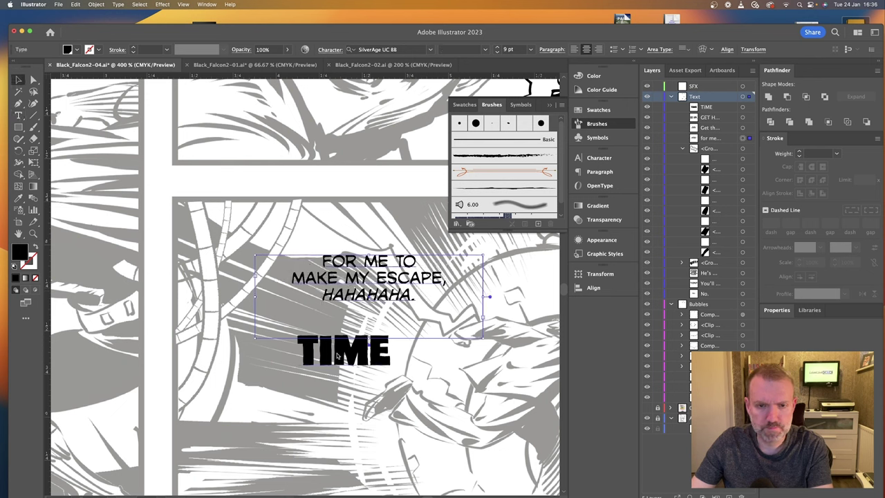
pyautogui.moveTo(342, 352); pyautogui.dragTo(364, 237)
pyautogui.keyDown('shift'); pyautogui.click(400, 289); pyautogui.keyUp('shift')
pyautogui.moveTo(400, 289); pyautogui.dragTo(372, 284)
pyautogui.hscroll(4, 377, 304)
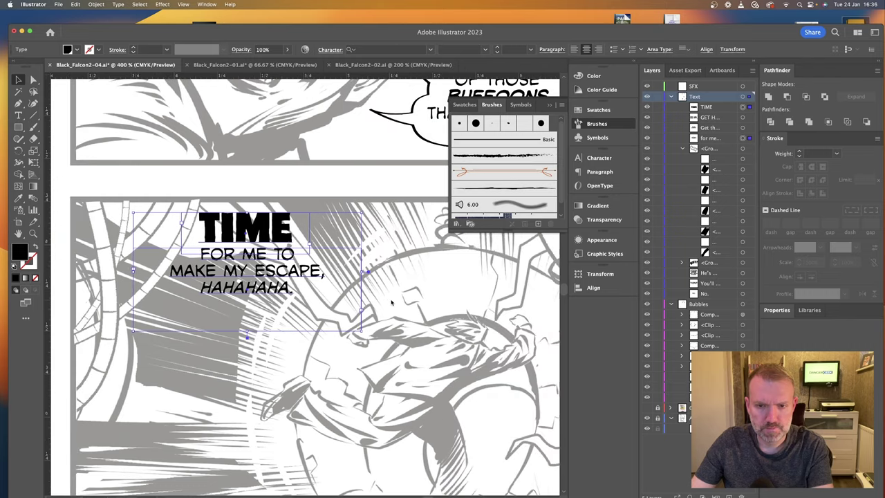
pyautogui.hscroll(-2, 377, 304)
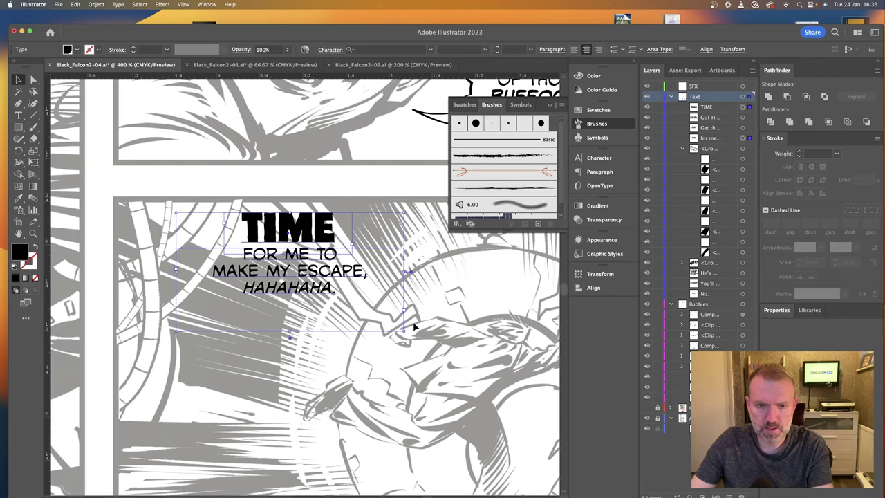
pyautogui.moveTo(286, 269); pyautogui.dragTo(258, 270)
pyautogui.click(350, 283)
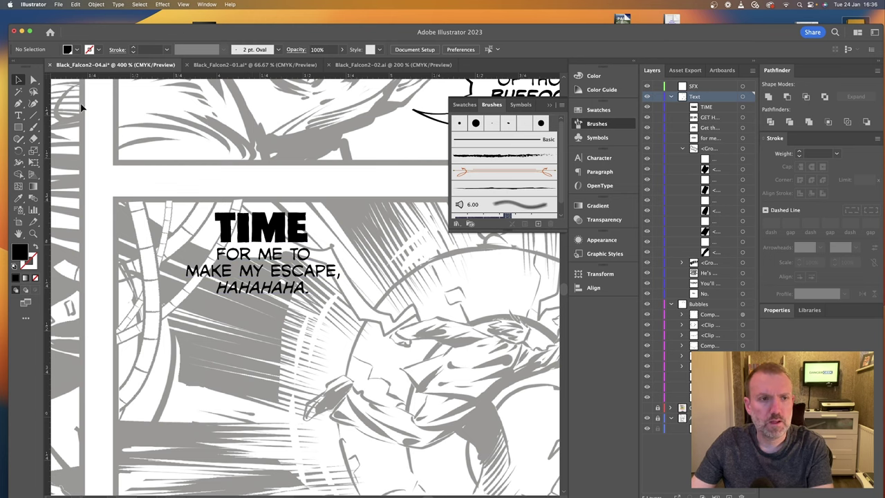
# Paste a copy of the "HE'S MAKING QUICKER WORK" bubble beside the "TIME FOR ME TO MAKE MY ESCAPE" text.
pyautogui.scroll(3, 294, 120)
pyautogui.hscroll(3, 369, 152)
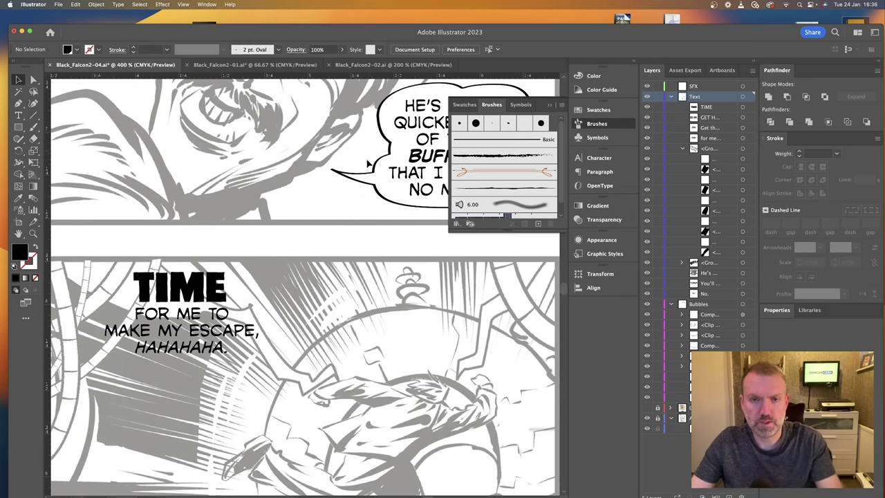
pyautogui.click(358, 180)
pyautogui.press('super+c')
pyautogui.press('super+v')
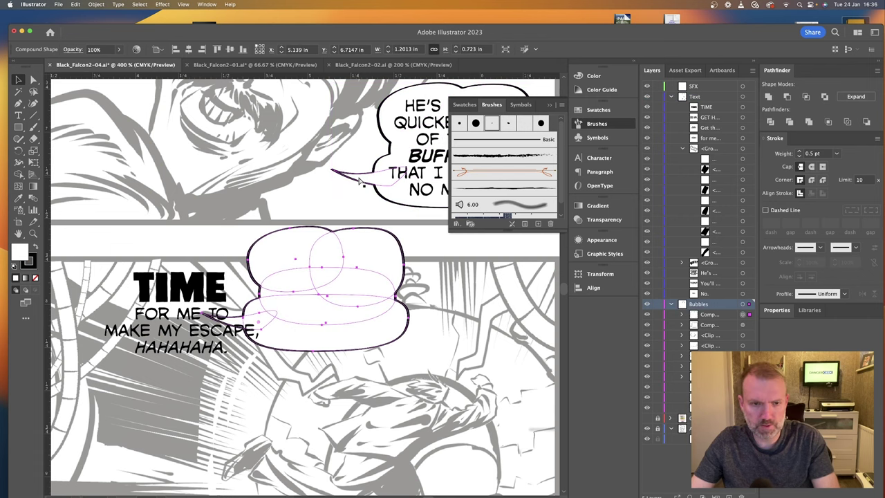
pyautogui.click(475, 335)
# Try to delete a part of the pasted bubble with the Direct Selection tool.
pyautogui.press('a')
pyautogui.click(391, 268)
pyautogui.press('Delete')
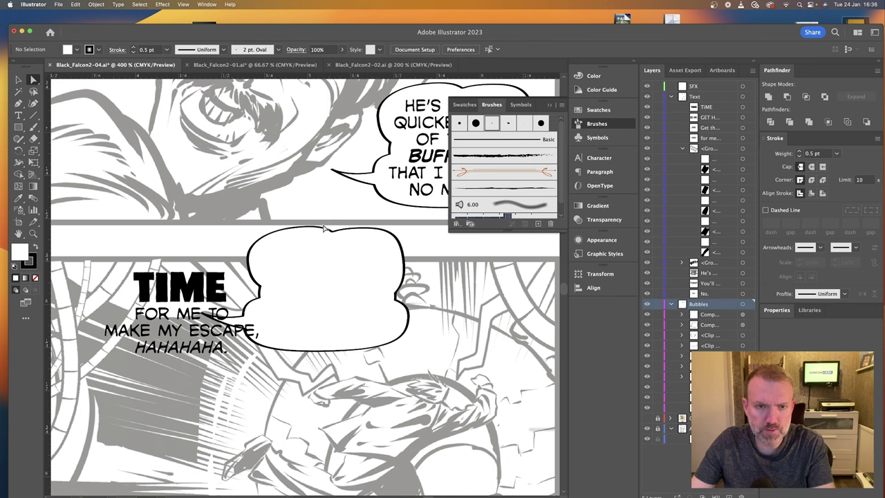
# Take all the component ovals and the tail out of the pasted bubble's compound shape, making them separate paths in the Bubbles layer.
pyautogui.click(286, 254)
pyautogui.click(333, 319)
pyautogui.click(275, 254)
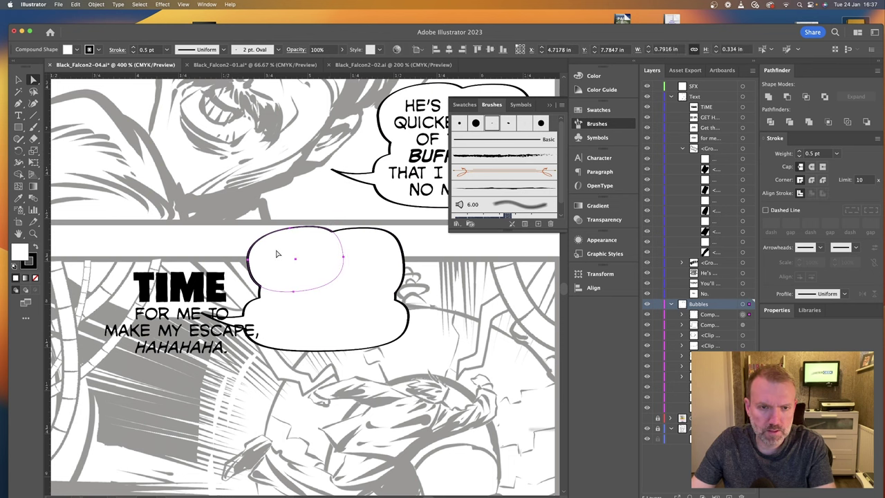
pyautogui.click(681, 315)
pyautogui.click(718, 326)
pyautogui.keyDown('shift'); pyautogui.click(719, 365); pyautogui.keyUp('shift')
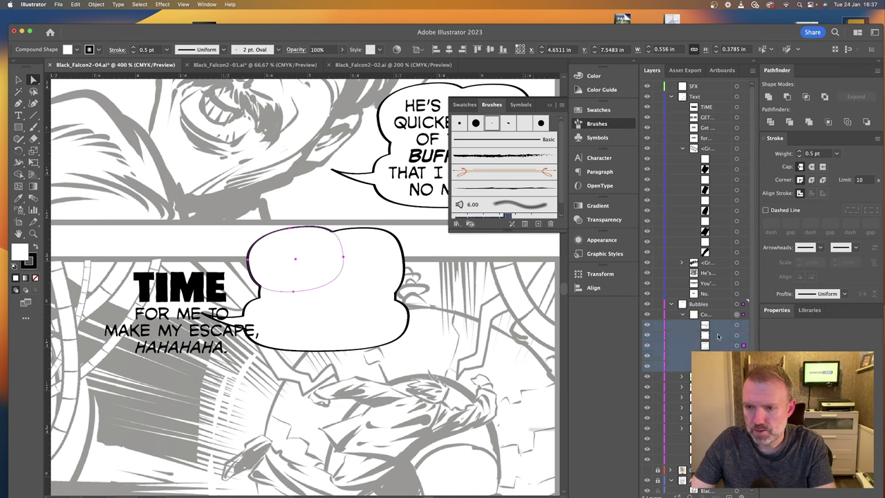
pyautogui.moveTo(719, 335); pyautogui.dragTo(718, 309)
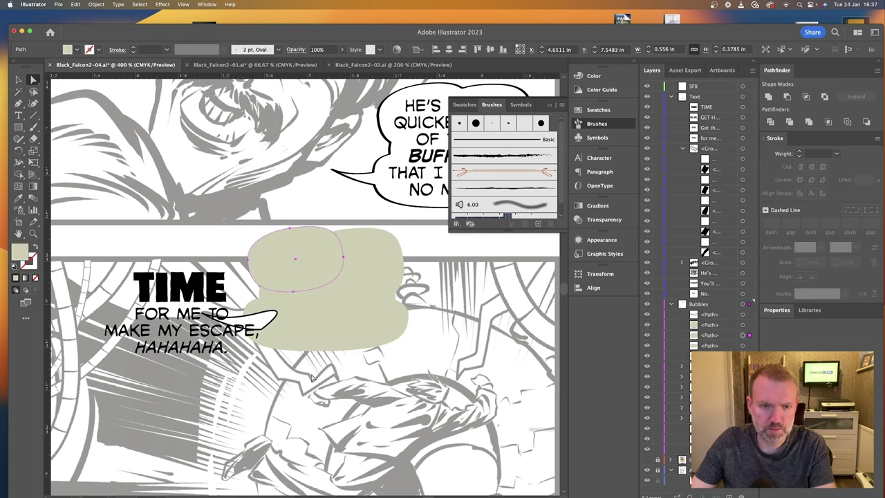
# Lock the Text layer and delete the loose tail path from the separated bubble parts.
pyautogui.click(274, 320)
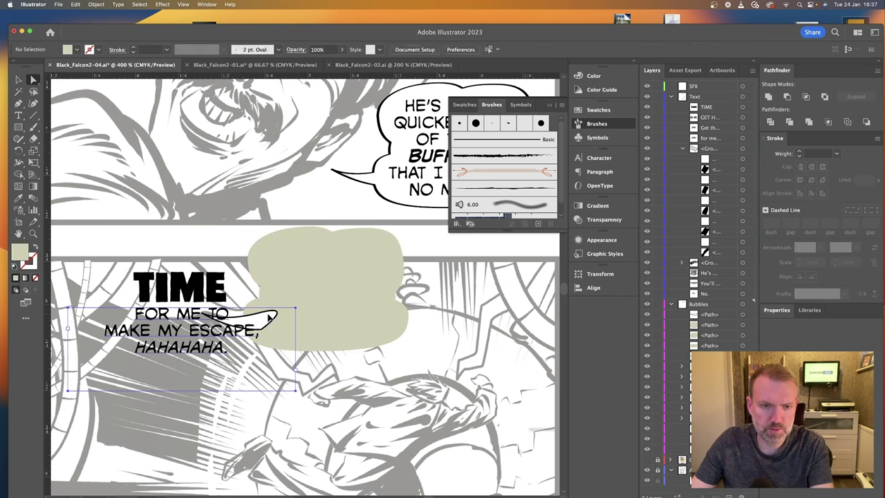
pyautogui.click(659, 96)
pyautogui.click(274, 317)
pyautogui.press('Delete')
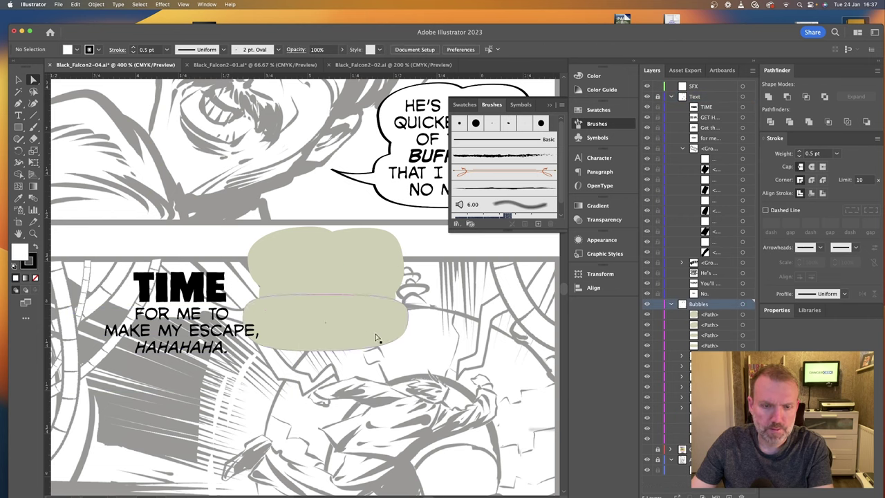
# Place one oval behind "TIME" and the wide lower oval behind the "FOR ME TO MAKE MY ESCAPE, HAHAHAHA." lines.
pyautogui.moveTo(378, 339); pyautogui.dragTo(245, 287)
pyautogui.click(20, 80)
pyautogui.click(344, 337)
pyautogui.moveTo(381, 329); pyautogui.dragTo(276, 333)
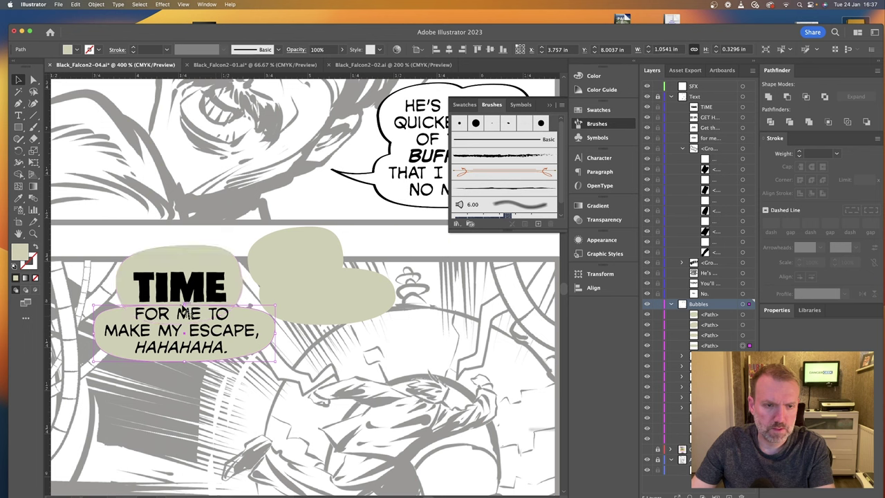
# Stretch the lower oval upward to overlap the oval behind "TIME" and slightly downward below "HAHAHAHA.".
pyautogui.moveTo(183, 305); pyautogui.dragTo(185, 298)
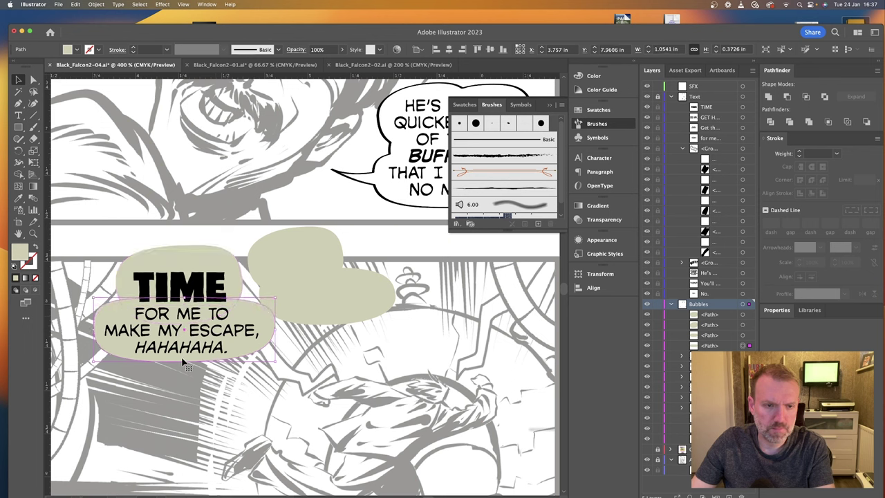
pyautogui.moveTo(183, 360); pyautogui.dragTo(183, 364)
pyautogui.press('super+shift+a')
pyautogui.hscroll(-3, 345, 297)
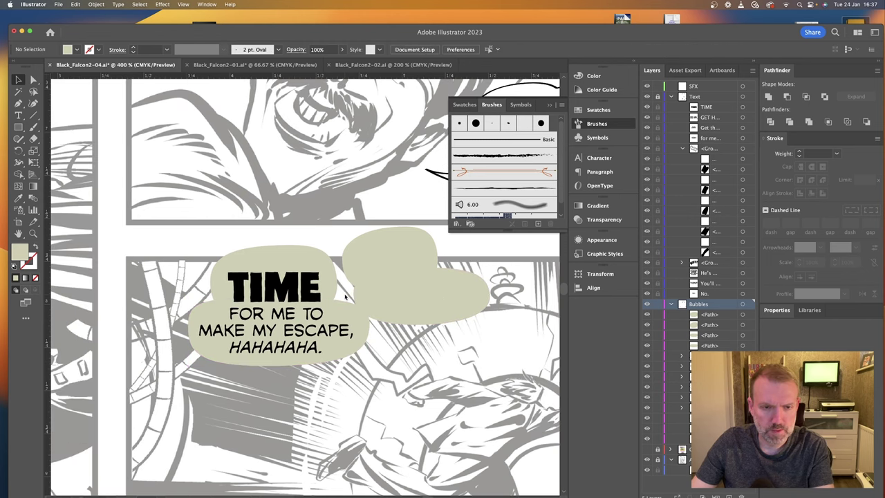
# Fit the two remaining ovals behind the text so they bulge out on both sides where "TIME" meets "FOR ME TO".
pyautogui.click(436, 306)
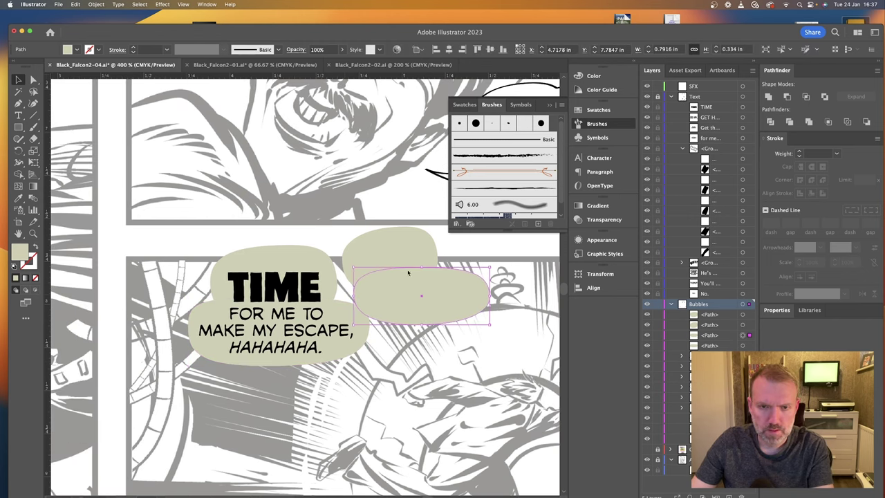
pyautogui.moveTo(396, 252); pyautogui.dragTo(417, 386)
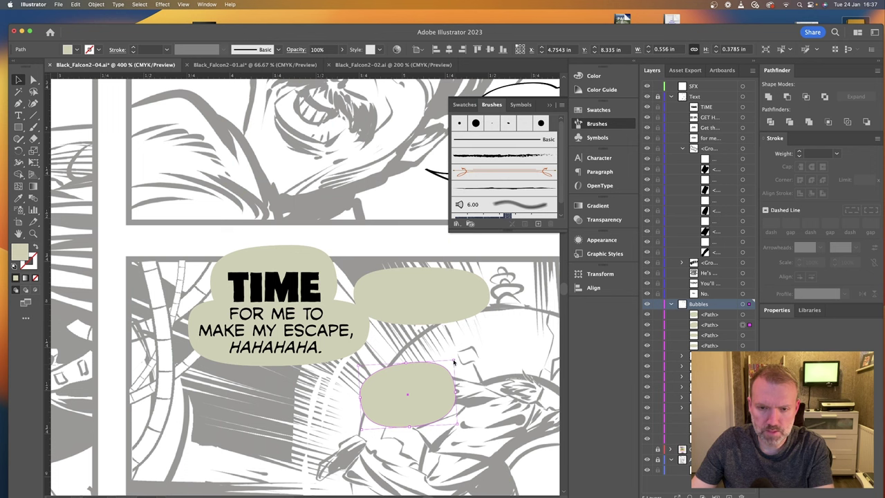
pyautogui.moveTo(453, 361); pyautogui.dragTo(338, 299)
pyautogui.moveTo(452, 294); pyautogui.dragTo(239, 292)
pyautogui.click(364, 468)
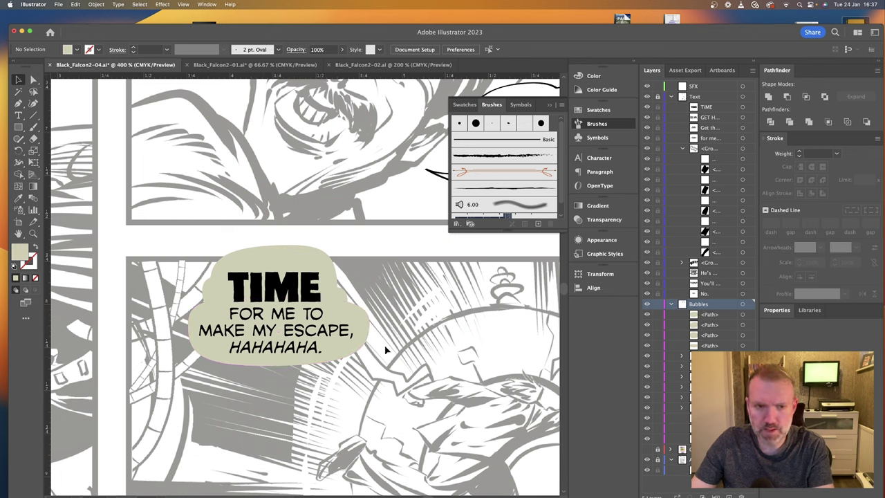
# Group the four ovals and copy the white fill and 0.5 pt black outline from the "HE'S MAKING QUICKER WORK" bubble with the Eyedropper.
pyautogui.moveTo(385, 351); pyautogui.dragTo(200, 233)
pyautogui.press('super+g')
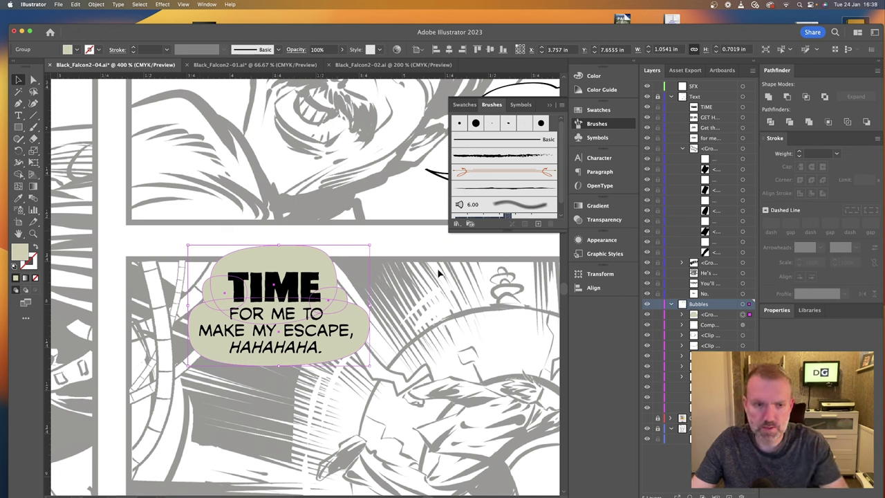
pyautogui.scroll(4, 361, 255)
pyautogui.hscroll(3, 361, 255)
pyautogui.press('i')
pyautogui.click(369, 314)
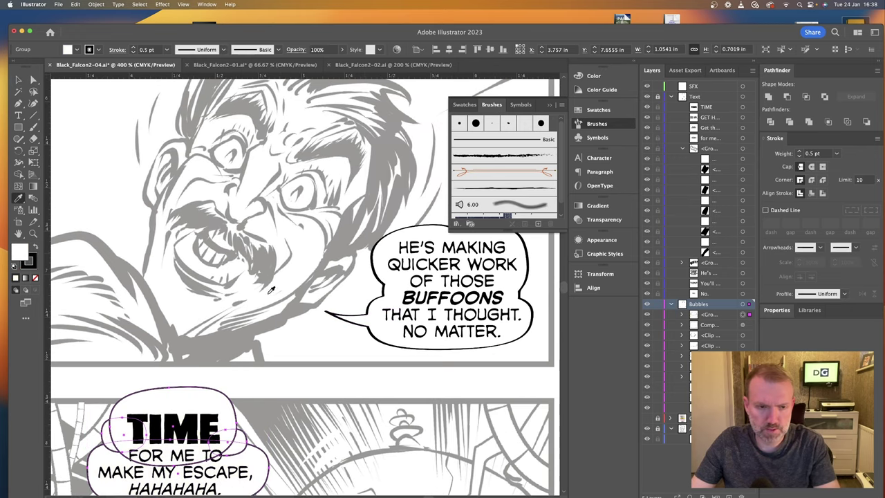
pyautogui.scroll(-5, 263, 289)
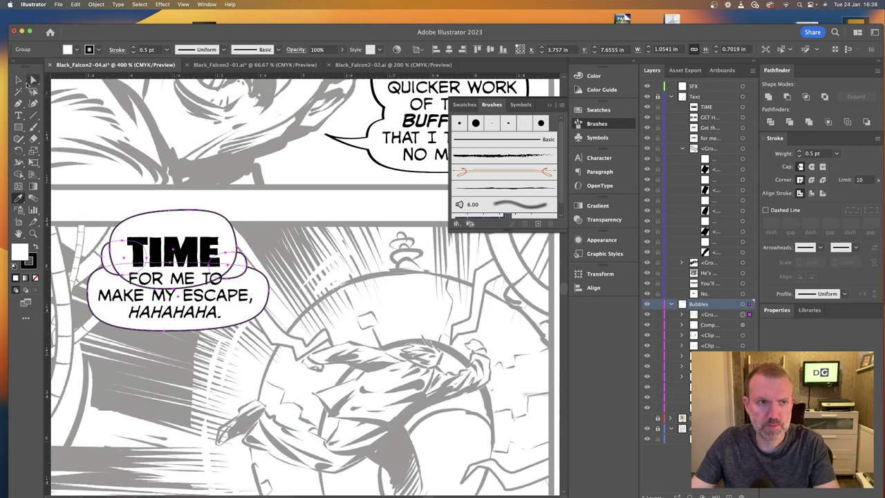
# Ungroup the four ovals and unite them into one compound shape bubble around the "TIME" text.
pyautogui.click(21, 80)
pyautogui.click(680, 315)
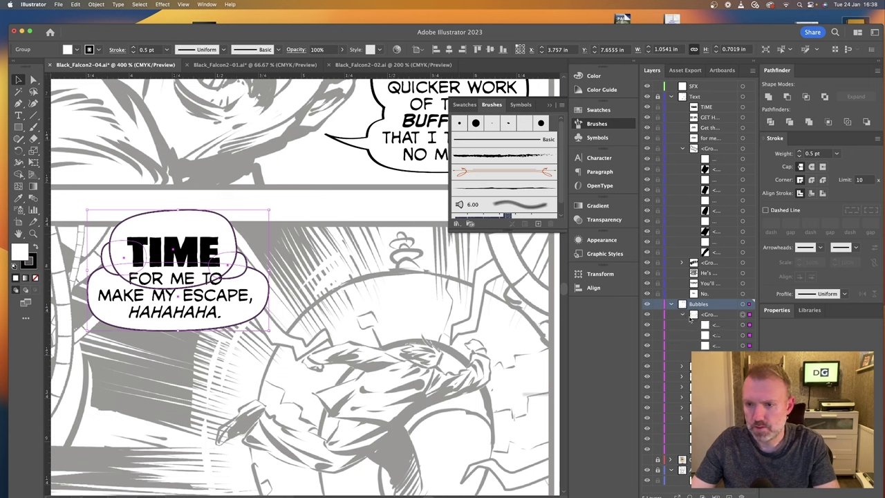
pyautogui.click(726, 328)
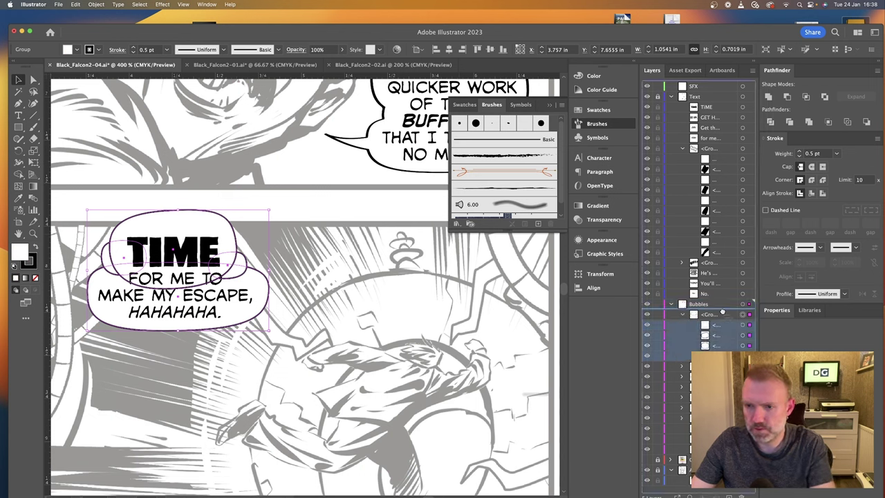
pyautogui.press('super+shift+g')
pyautogui.click(721, 316)
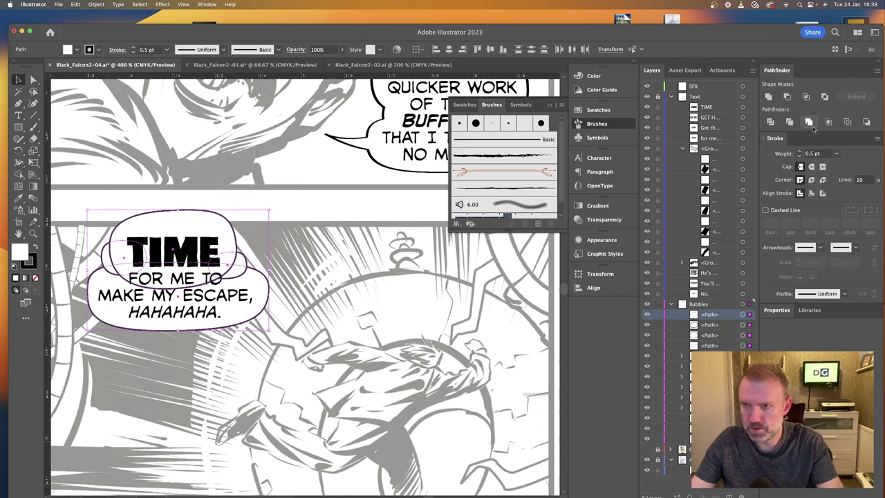
pyautogui.click(768, 97)
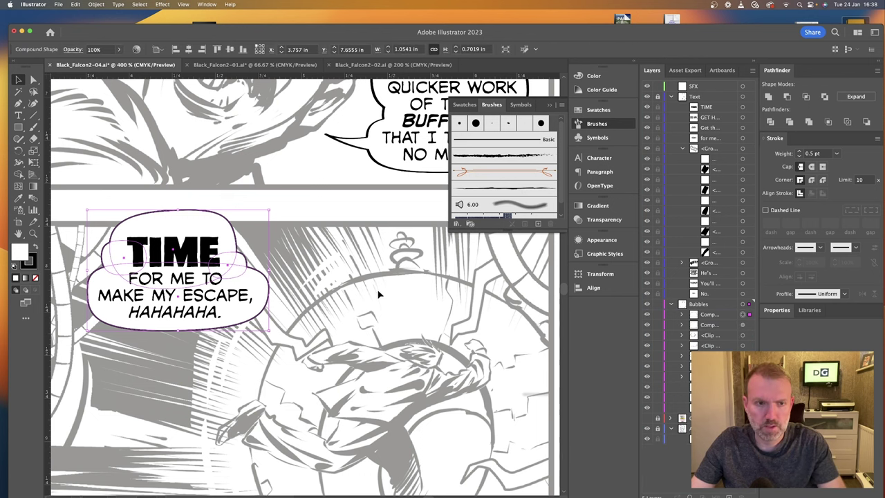
pyautogui.click(308, 347)
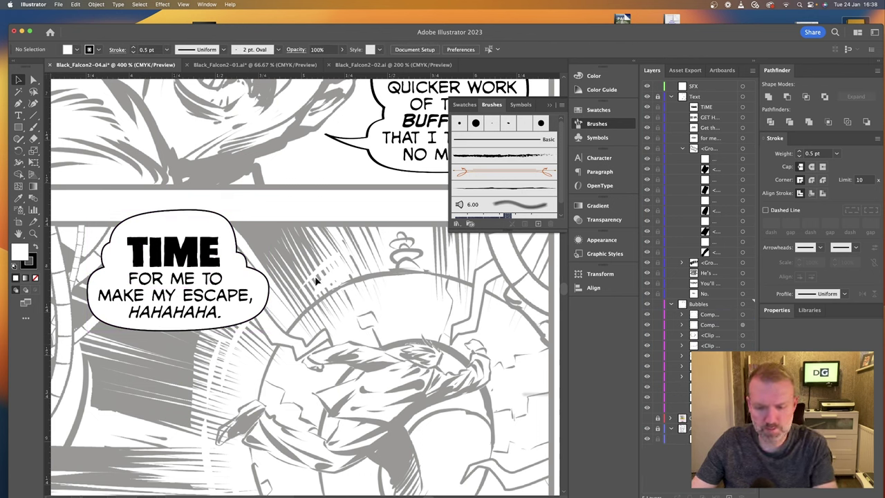
# Pull in the right-hand anchor point of the bubble's lower oval to tighten it beside "ESCAPE,".
pyautogui.press('super+minus')
pyautogui.press('super+minus')
pyautogui.press('super+equal')
pyautogui.press('super+equal')
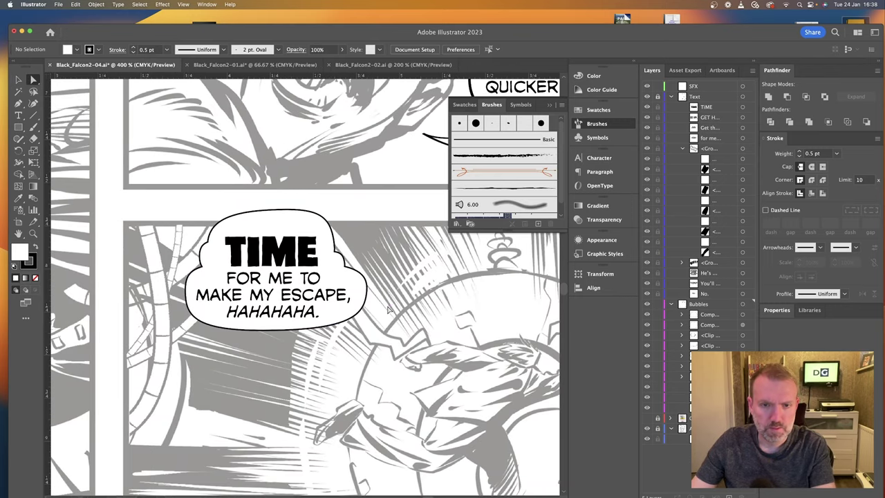
pyautogui.click(368, 293)
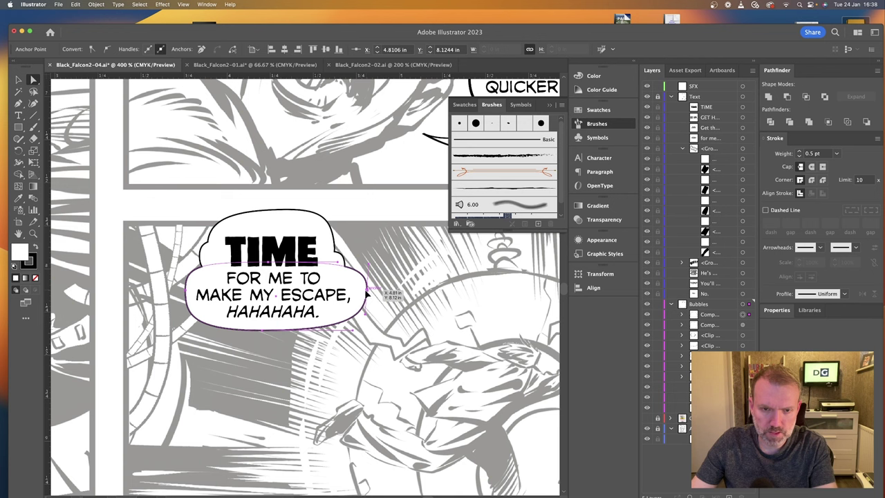
pyautogui.moveTo(366, 293); pyautogui.dragTo(368, 338)
pyautogui.click(349, 377)
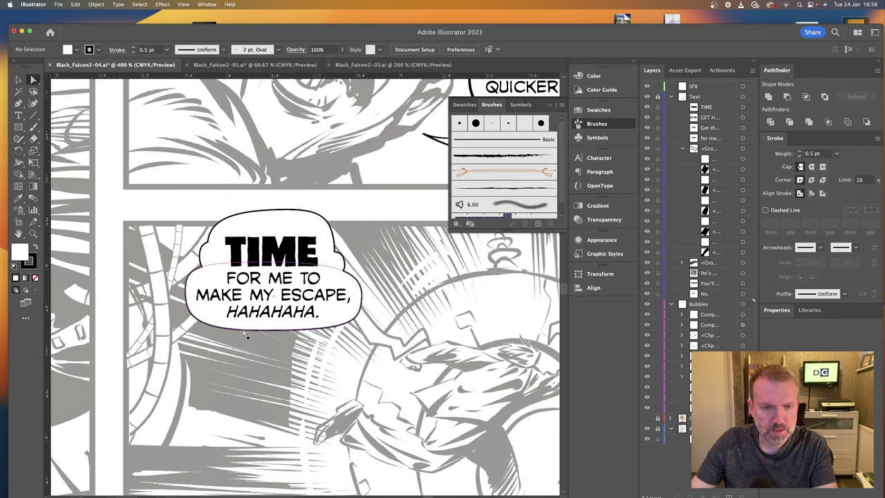
# Add a small oval bump within the compound shape and place it on the bubble's lower-left edge.
pyautogui.moveTo(338, 266); pyautogui.dragTo(328, 323)
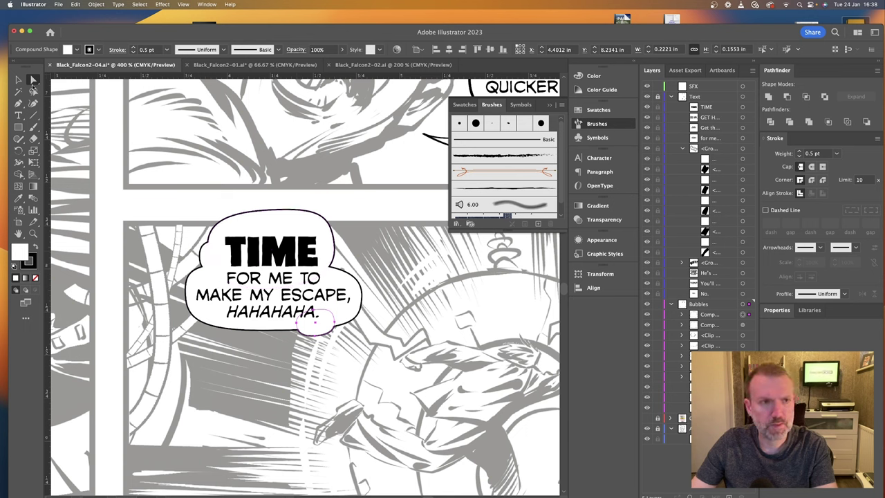
pyautogui.click(254, 388)
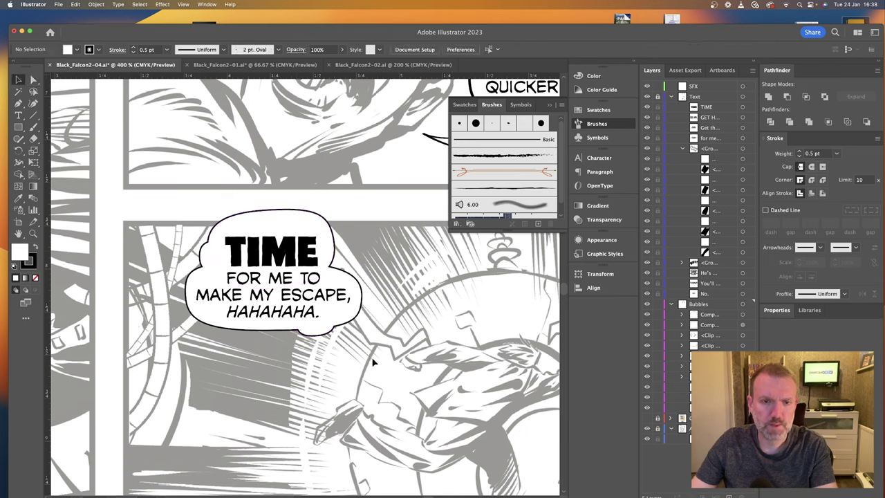
pyautogui.click(314, 336)
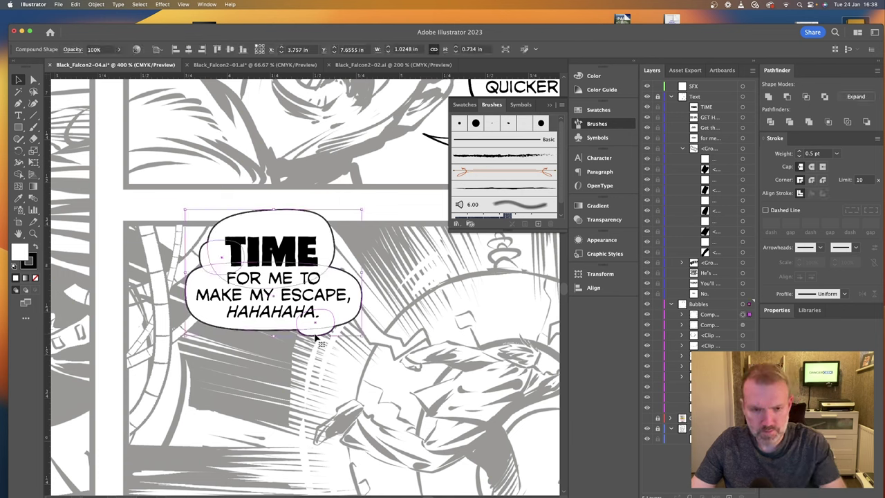
pyautogui.press('a')
pyautogui.click(322, 374)
pyautogui.moveTo(316, 334); pyautogui.dragTo(227, 330)
pyautogui.click(255, 369)
pyautogui.hscroll(2, 426, 339)
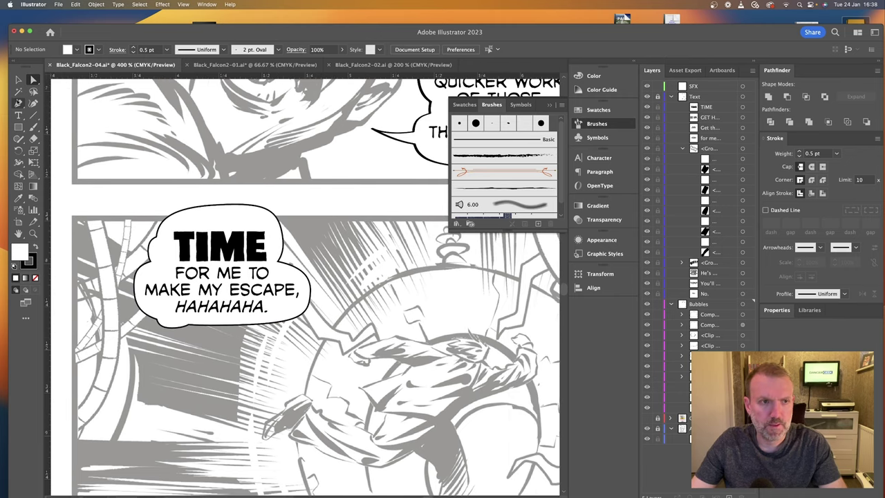
# Draw a closed curved tail with the Pen tool from inside the bubble near "ESCAPE," toward the crouching figure's head.
pyautogui.click(18, 102)
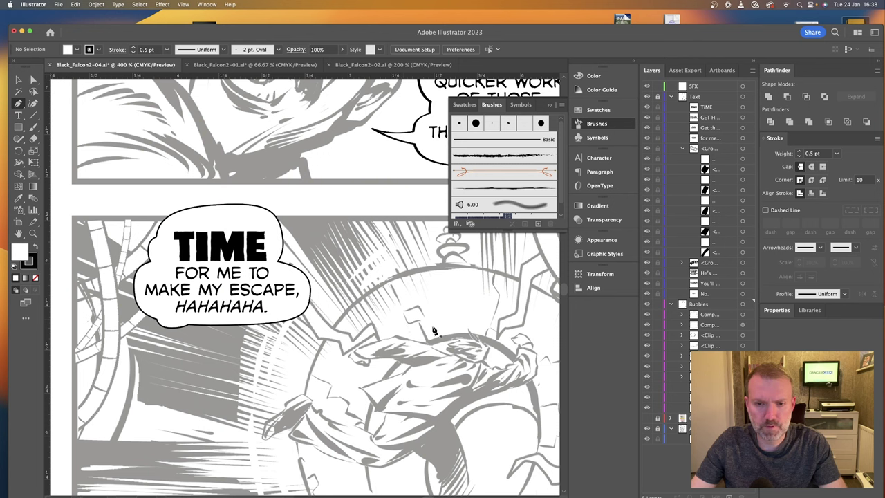
pyautogui.click(395, 312)
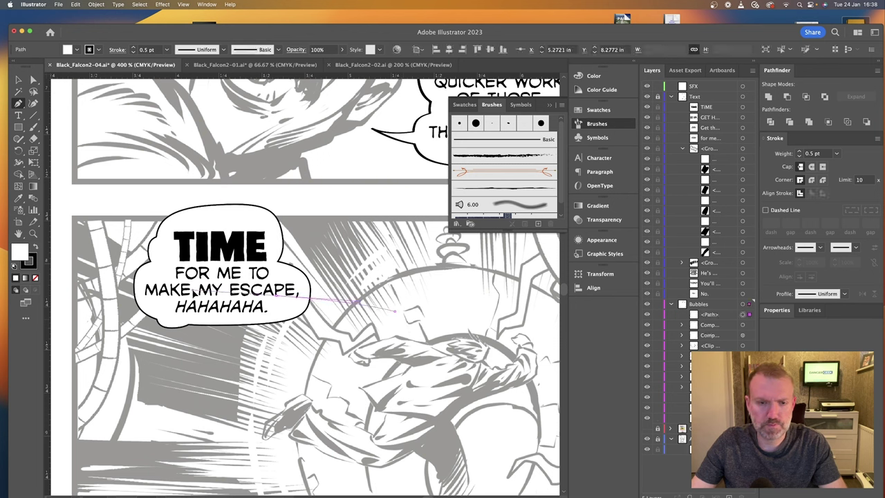
pyautogui.moveTo(211, 306); pyautogui.dragTo(213, 308)
pyautogui.click(276, 280)
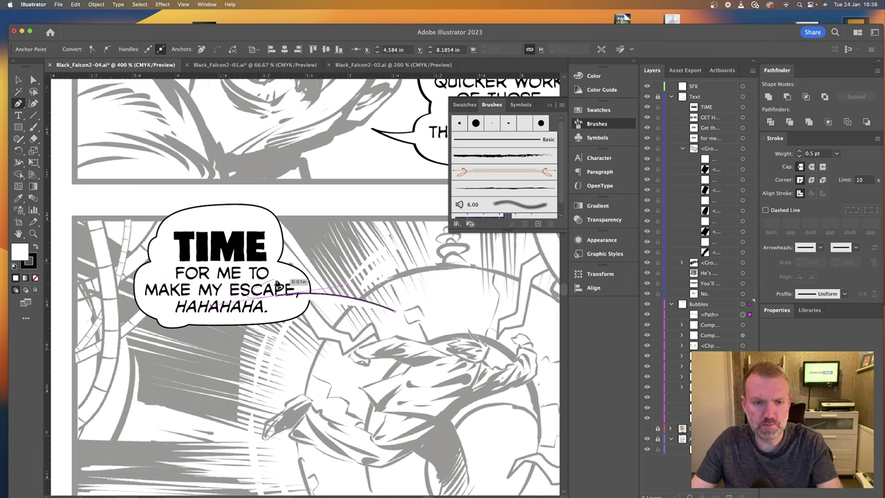
pyautogui.click(395, 311)
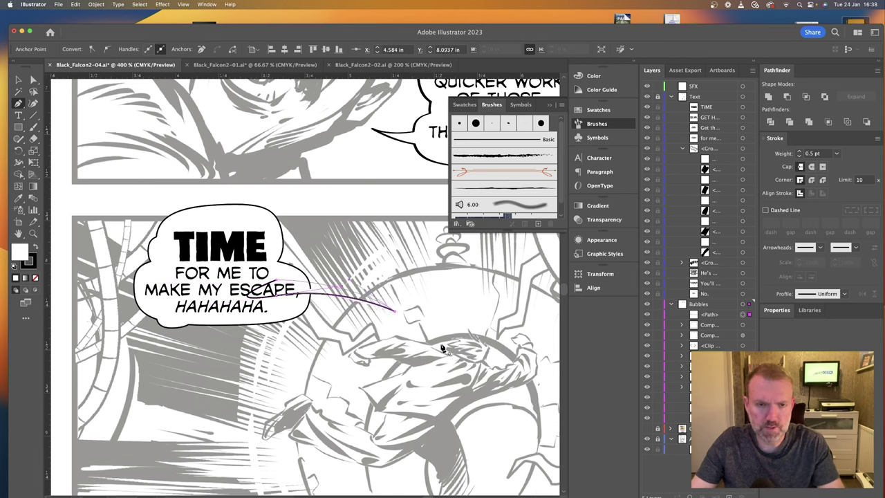
# Adjust the tail's position and merge its path into the bubble's compound shape.
pyautogui.click(18, 80)
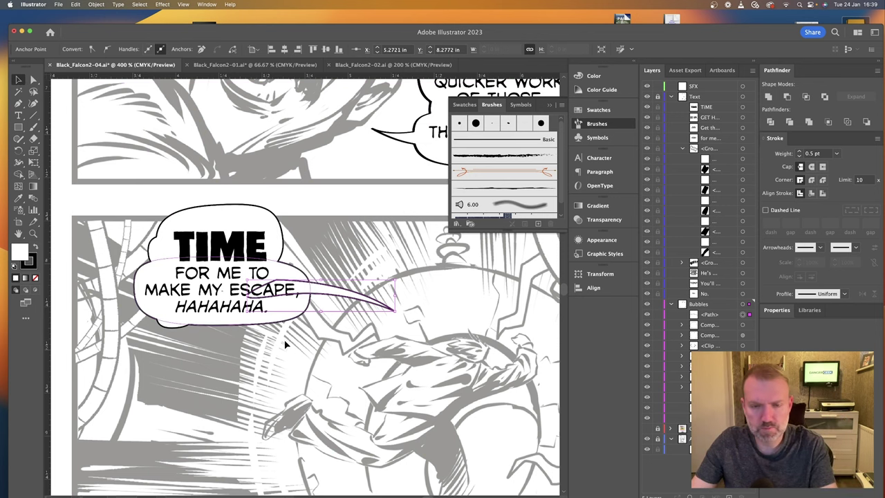
pyautogui.moveTo(330, 296); pyautogui.dragTo(330, 297)
pyautogui.moveTo(249, 298); pyautogui.dragTo(265, 298)
pyautogui.moveTo(716, 311); pyautogui.dragTo(716, 324)
pyautogui.click(278, 368)
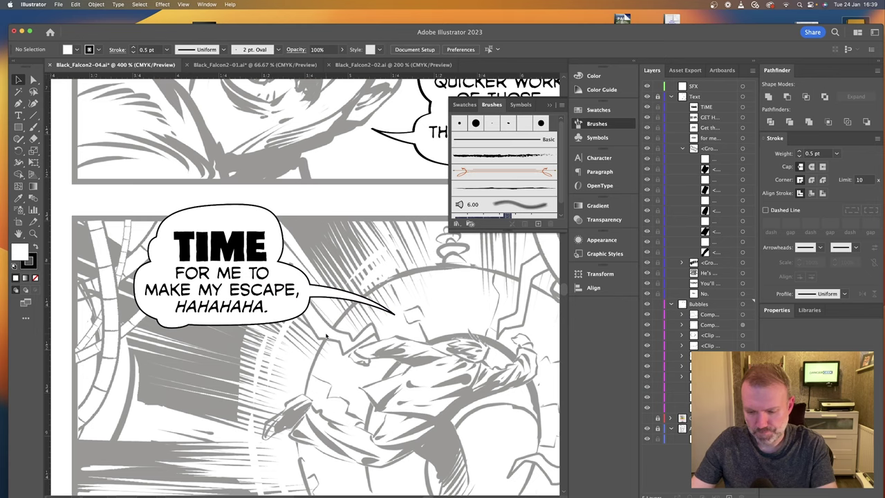
# Unlock the Text layer and reduce the font size of "TIME" by two increments.
pyautogui.press('super+minus')
pyautogui.press('super+minus')
pyautogui.press('super+minus')
pyautogui.press('super+plus')
pyautogui.press('super+plus')
pyautogui.press('super+plus')
pyautogui.click(300, 283)
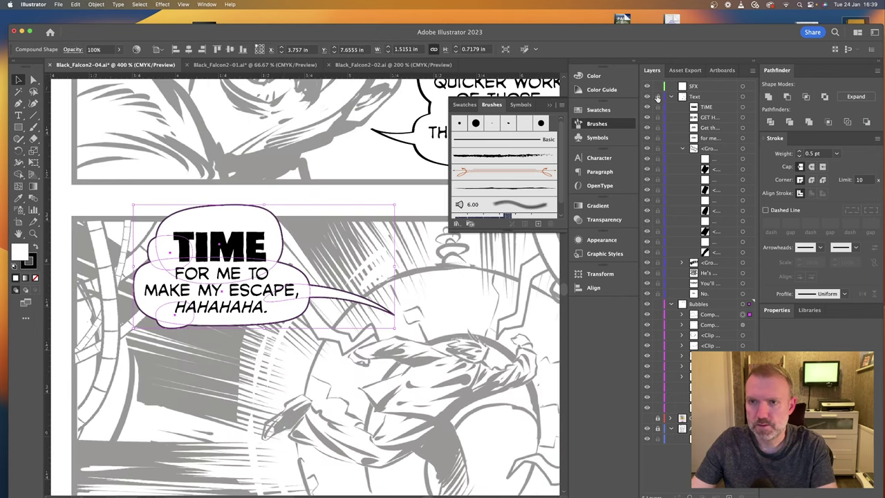
pyautogui.click(432, 269)
pyautogui.click(250, 246)
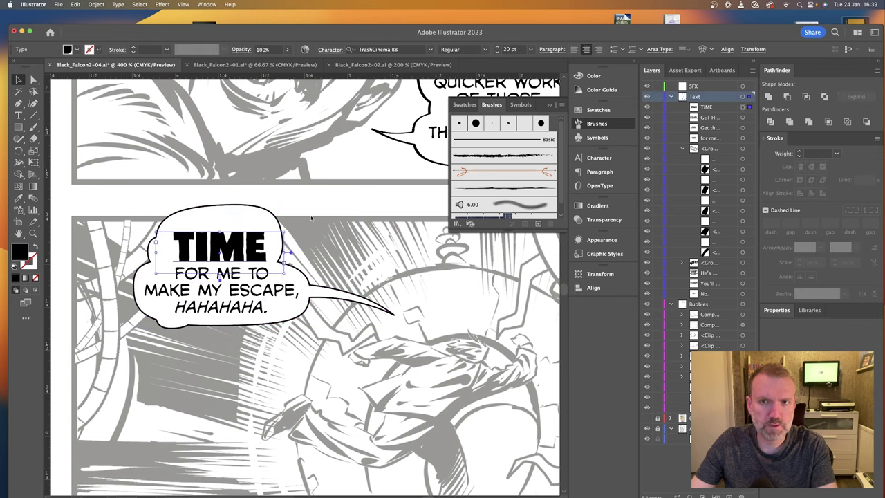
pyautogui.click(497, 53)
pyautogui.click(497, 53)
# Nudge the "FOR ME TO MAKE MY ESCAPE, HAHAHAHA." text slightly up toward "TIME".
pyautogui.click(233, 301)
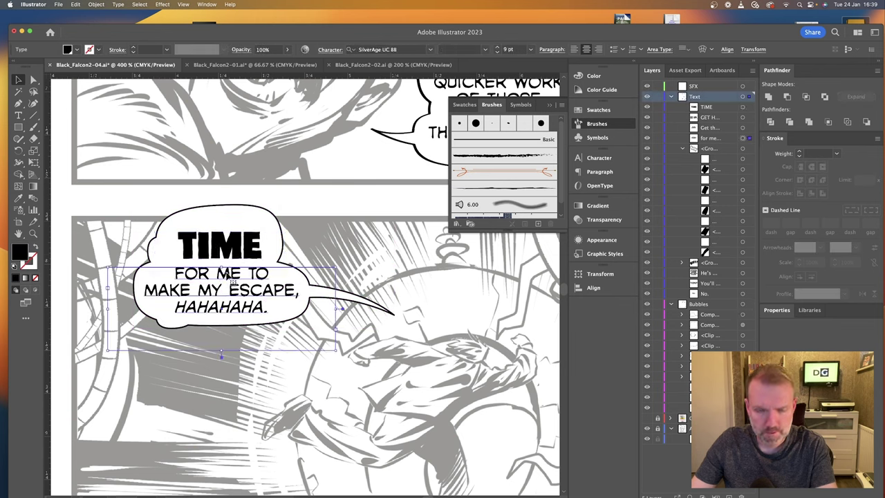
pyautogui.moveTo(222, 269); pyautogui.dragTo(223, 266)
pyautogui.click(242, 360)
# Duplicate the "FOR ME TO MAKE MY ESCAPE" text below the bubble and delete "HAHAHAHA." from the original.
pyautogui.click(253, 317)
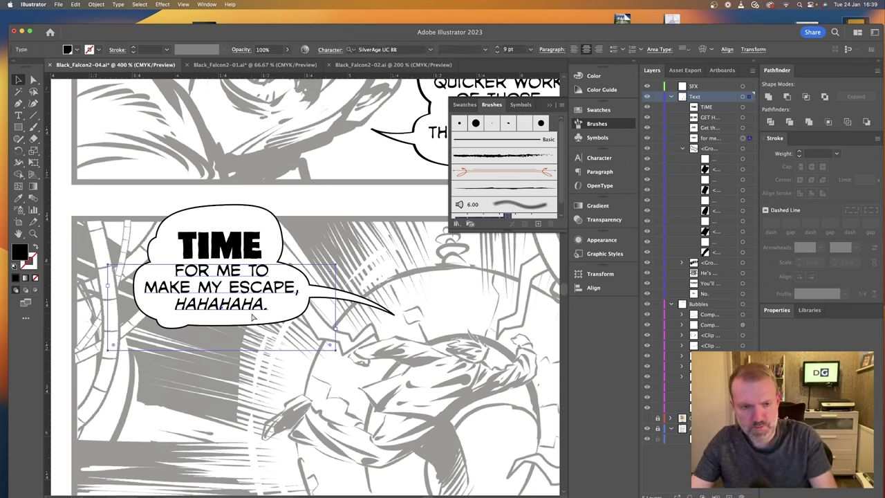
pyautogui.moveTo(253, 318); pyautogui.dragTo(301, 408)
pyautogui.moveTo(276, 375); pyautogui.dragTo(266, 377)
pyautogui.doubleClick(267, 304)
pyautogui.moveTo(268, 304)
pyautogui.mouseDown()
pyautogui.moveTo(173, 303)
pyautogui.moveTo(280, 309)
pyautogui.mouseUp()
pyautogui.press('BackSpace')
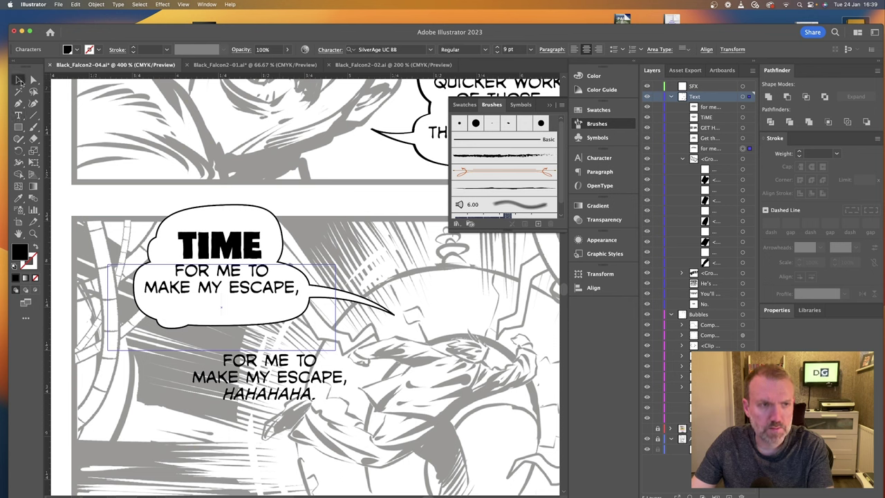
# Delete the "FOR ME TO MAKE MY ESCAPE," lines from the duplicate, keeping only "HAHAHAHA.".
pyautogui.keyDown('super'); pyautogui.click(336, 377); pyautogui.keyUp('super')
pyautogui.moveTo(346, 381); pyautogui.dragTo(157, 363)
pyautogui.press('BackSpace')
pyautogui.press('BackSpace')
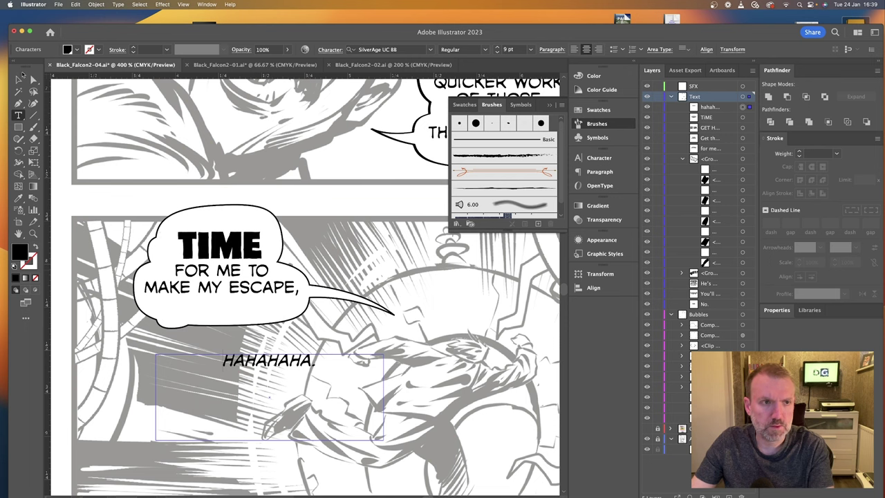
# Convert the duplicated "HAHAHAHA." text to outlines and ungroup it into separate letters.
pyautogui.click(18, 81)
pyautogui.click(96, 4)
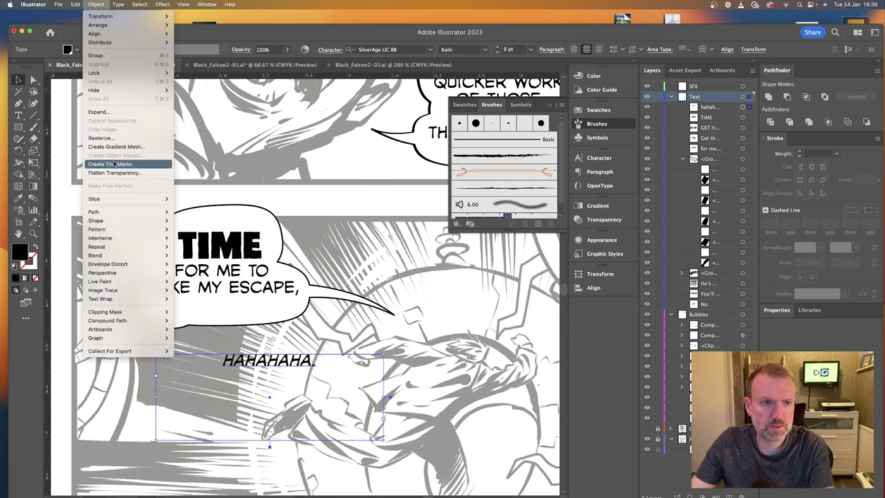
pyautogui.moveTo(118, 5)
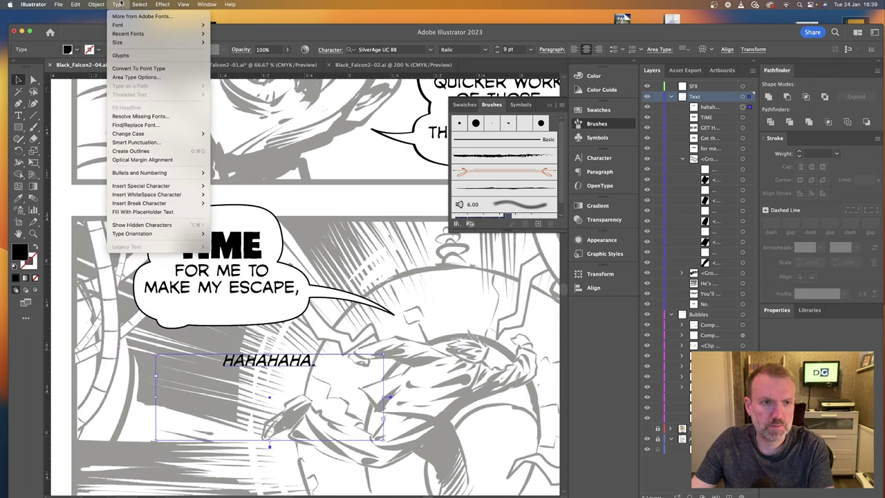
pyautogui.press('super+g')
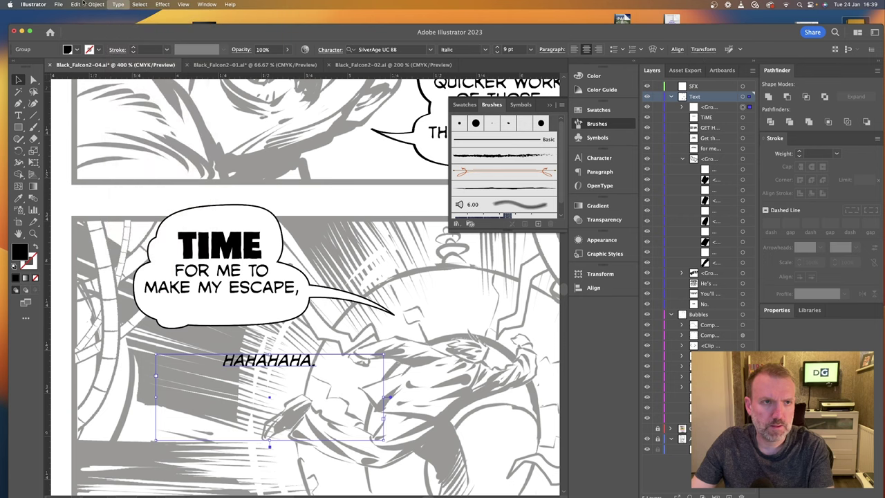
pyautogui.click(96, 4)
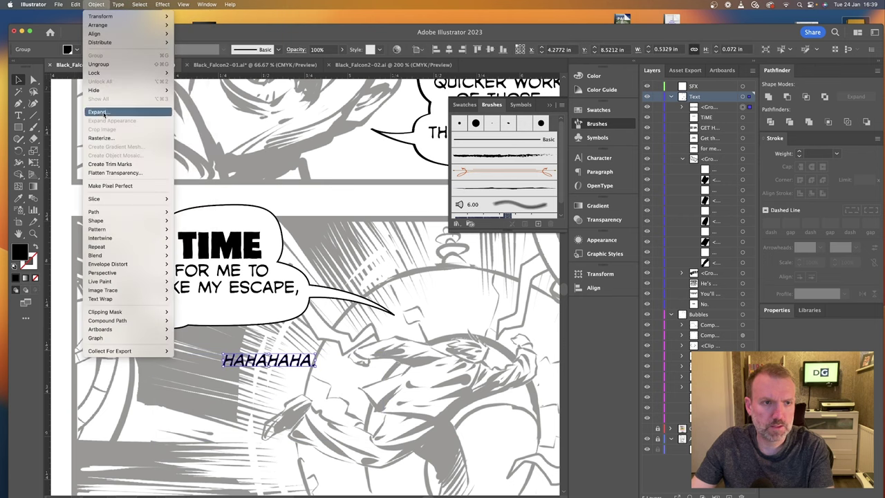
pyautogui.click(98, 64)
# Move the first four letters of the laugh into the bubble under "MAKE MY ESCAPE,", staggering their heights.
pyautogui.hscroll(-5, 250, 364)
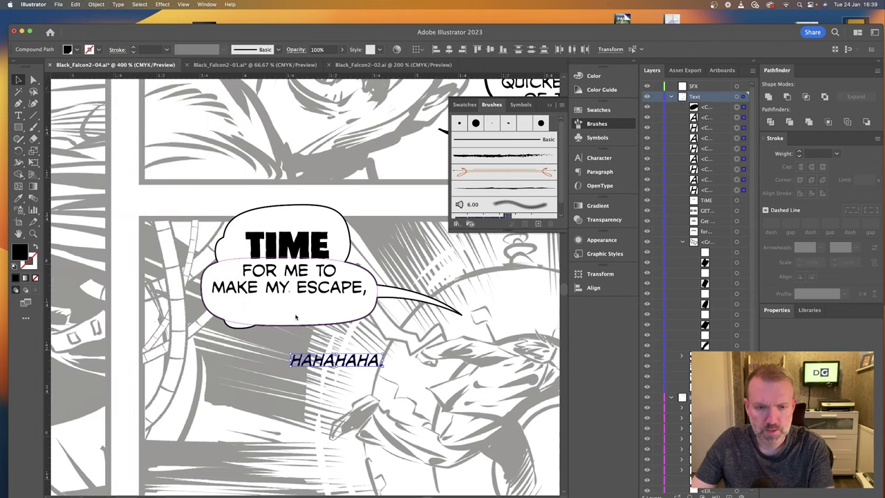
pyautogui.click(250, 364)
pyautogui.moveTo(294, 361); pyautogui.dragTo(243, 308)
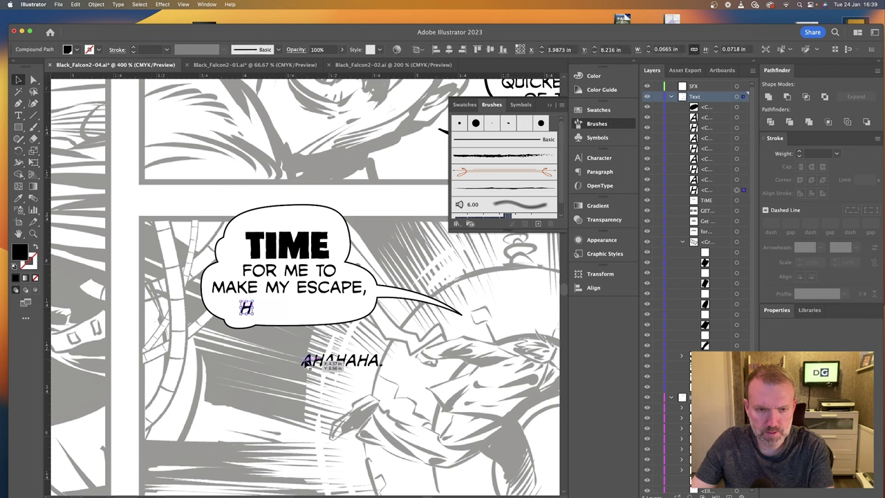
pyautogui.moveTo(307, 360); pyautogui.dragTo(258, 304)
pyautogui.moveTo(319, 360); pyautogui.dragTo(271, 313)
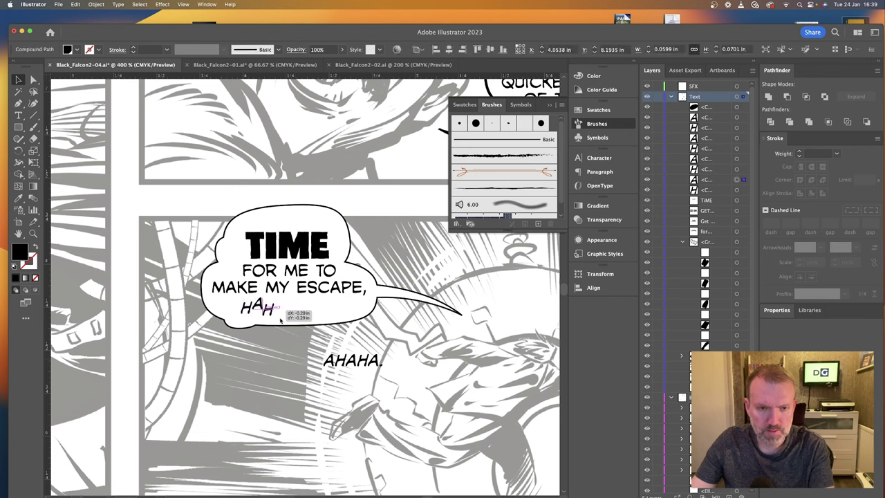
pyautogui.moveTo(328, 360); pyautogui.dragTo(285, 305)
# Place the remaining "HAHA." letters in the bubble at staggered heights and tighten the last A and the full stop.
pyautogui.press('super+equal')
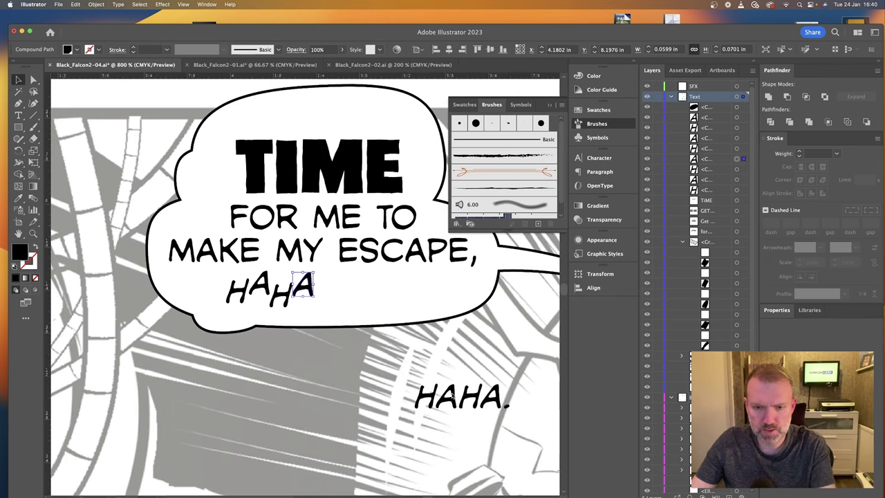
pyautogui.moveTo(430, 387); pyautogui.dragTo(363, 283)
pyautogui.click(359, 302)
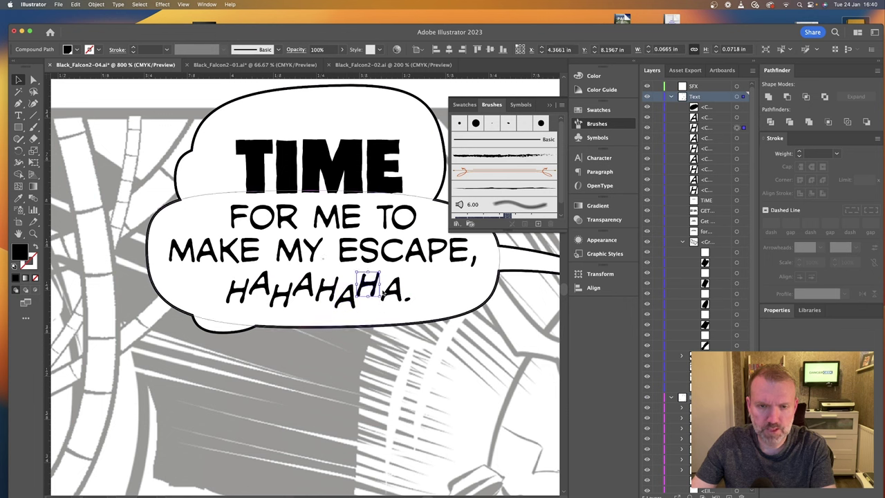
pyautogui.click(391, 293)
pyautogui.press('super+equal')
pyautogui.press('super+equal')
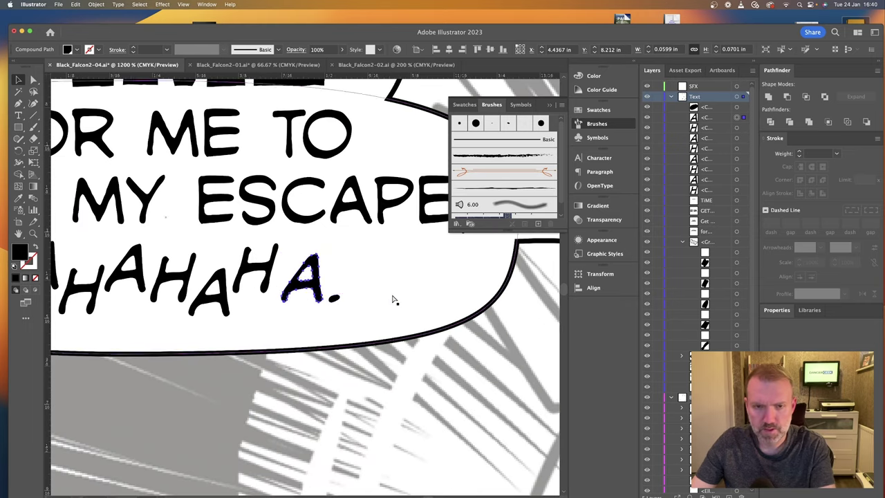
pyautogui.moveTo(309, 286)
pyautogui.mouseDown()
pyautogui.moveTo(294, 282)
pyautogui.moveTo(333, 297)
pyautogui.moveTo(322, 294)
pyautogui.mouseUp()
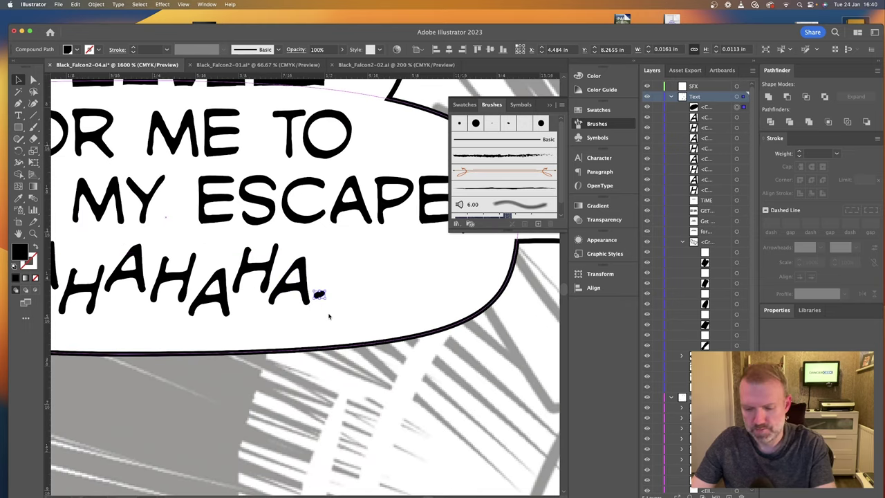
pyautogui.press('p')
pyautogui.press('super+minus')
pyautogui.press('super+minus')
pyautogui.click(239, 343)
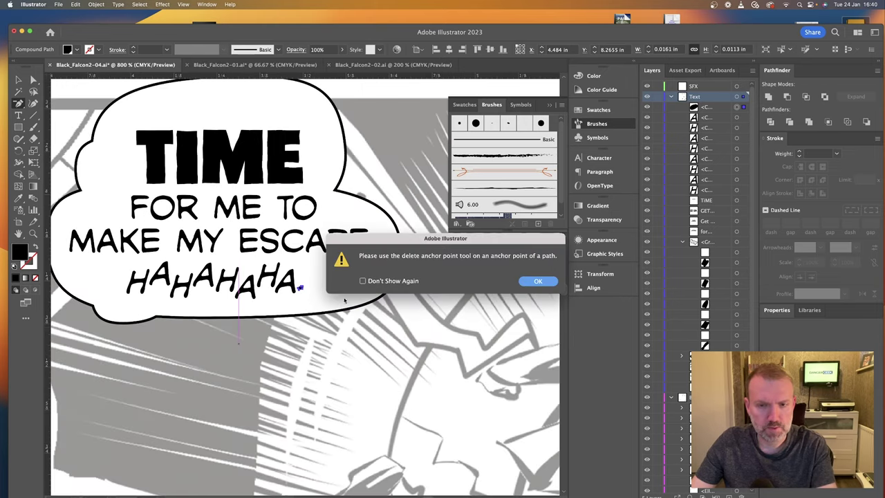
pyautogui.click(533, 280)
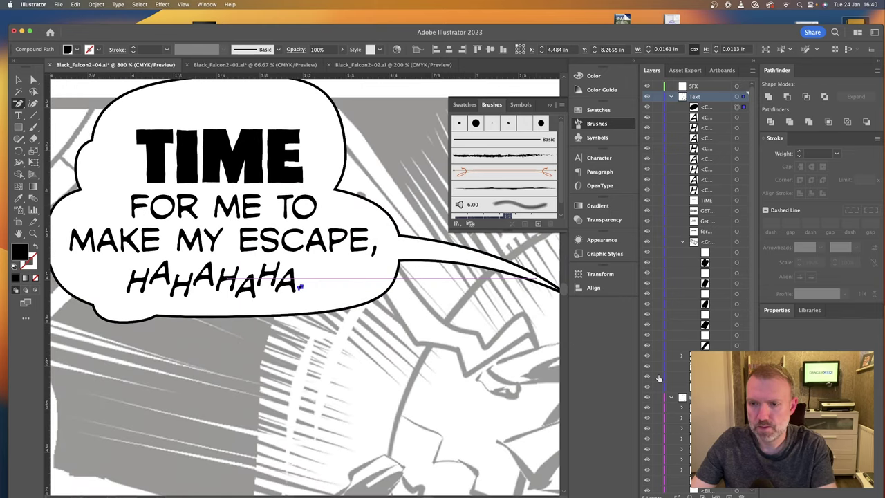
# Lock the Bubbles layer and rotate all the "HAHAHAHA." letters together so the laugh slants slightly upward.
pyautogui.click(657, 397)
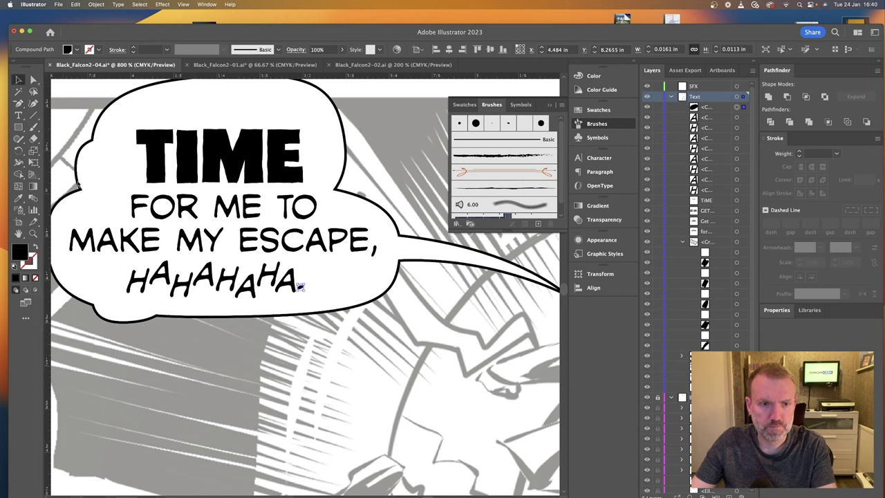
pyautogui.moveTo(324, 302); pyautogui.dragTo(324, 302)
pyautogui.click(298, 403)
pyautogui.click(278, 237)
pyautogui.moveTo(223, 369); pyautogui.dragTo(227, 260)
pyautogui.moveTo(317, 280); pyautogui.dragTo(87, 289)
pyautogui.moveTo(308, 300); pyautogui.dragTo(310, 295)
pyautogui.click(277, 386)
pyautogui.press('super+minus')
pyautogui.press('super+minus')
pyautogui.press('super+minus')
pyautogui.press('super+minus')
pyautogui.press('super+plus')
pyautogui.press('super+plus')
pyautogui.press('super+plus')
# Enlarge the slanted "HAHAHAHA." lettering slightly within the bubble's last line.
pyautogui.click(196, 279)
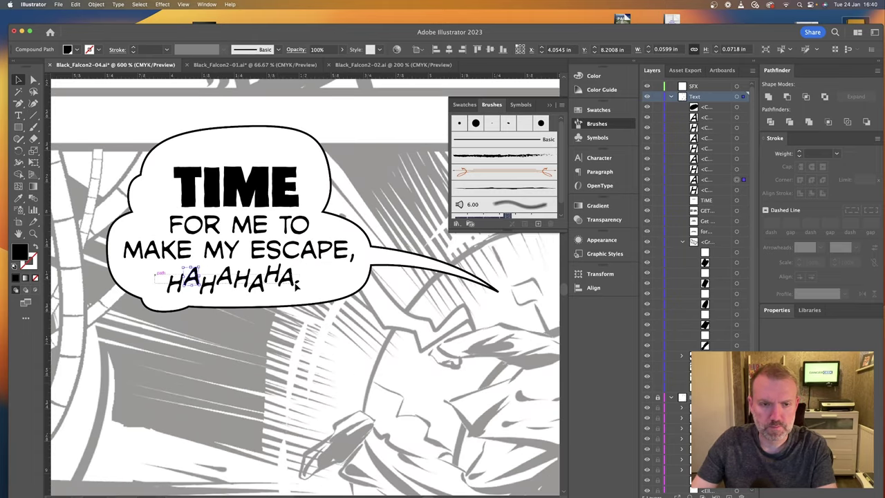
pyautogui.moveTo(300, 283)
pyautogui.mouseDown()
pyautogui.moveTo(315, 294)
pyautogui.moveTo(279, 283)
pyautogui.moveTo(296, 282)
pyautogui.mouseUp()
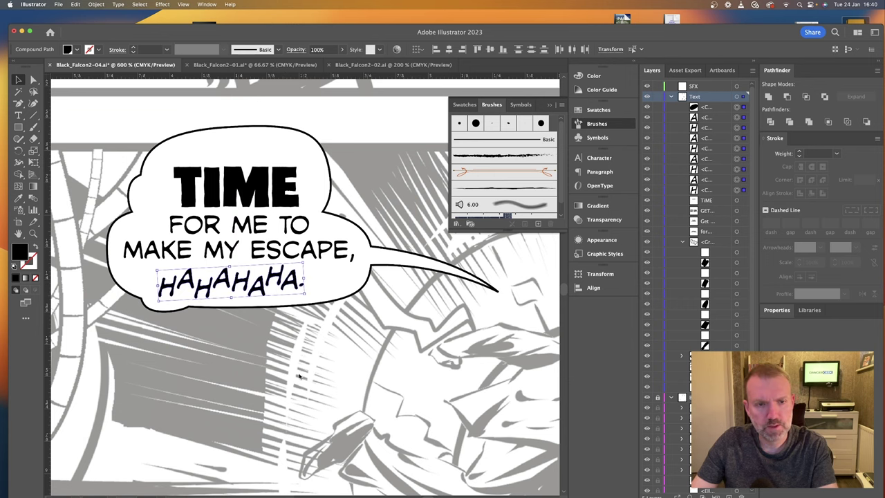
pyautogui.click(264, 375)
pyautogui.press('super+minus')
pyautogui.press('super+minus')
pyautogui.press('super+minus')
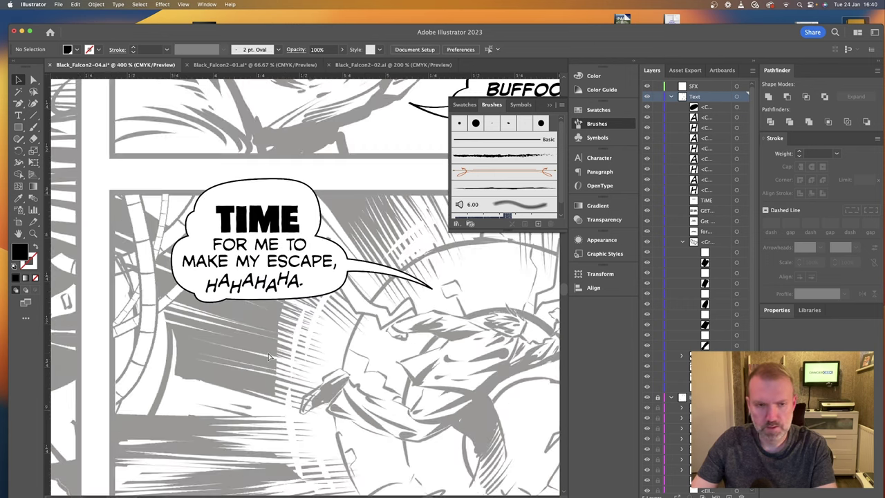
# Raise the second H of the laugh and nudge the first H closer to its neighbour to even the spacing.
pyautogui.press('super+plus')
pyautogui.press('super+plus')
pyautogui.press('super+plus')
pyautogui.press('super+plus')
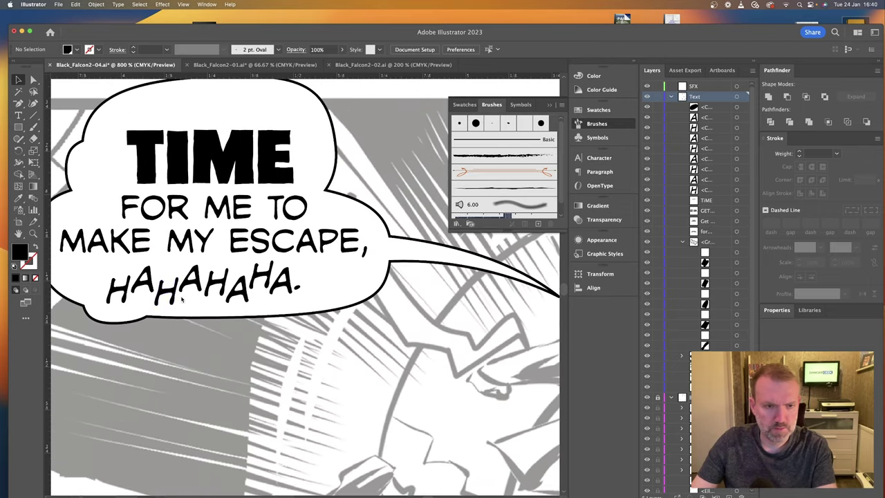
pyautogui.moveTo(168, 294); pyautogui.dragTo(122, 288)
pyautogui.click(332, 399)
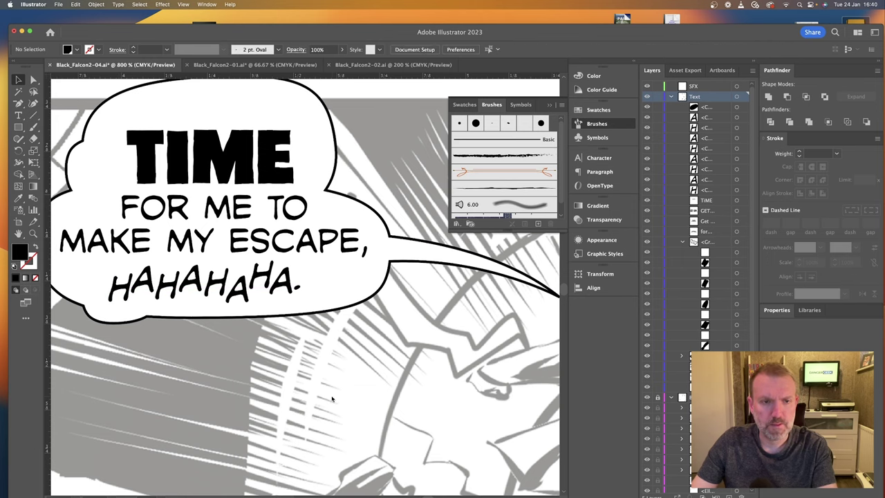
pyautogui.press('super+minus')
pyautogui.press('super+minus')
pyautogui.press('super+minus')
pyautogui.press('super+minus')
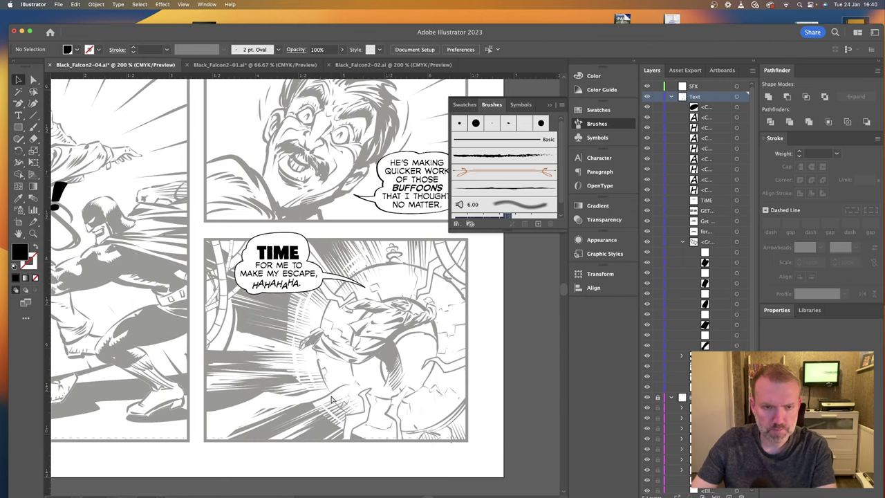
# Draw a rectangle about 1.92 by 0.89 in over the "TIME" bubble, its upper edge along the panel's inner border.
pyautogui.press('super+equal')
pyautogui.press('super+equal')
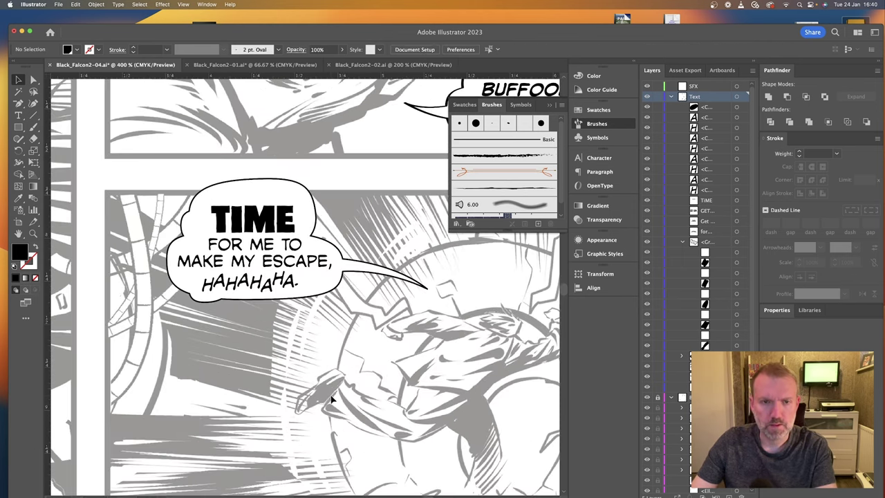
pyautogui.click(20, 128)
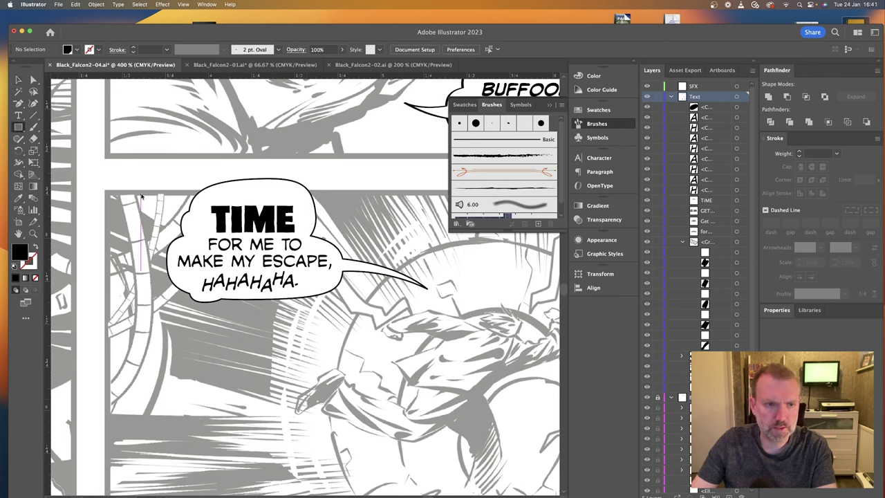
pyautogui.moveTo(143, 198)
pyautogui.mouseDown()
pyautogui.moveTo(249, 234)
pyautogui.moveTo(484, 340)
pyautogui.moveTo(470, 343)
pyautogui.mouseUp()
pyautogui.click(18, 80)
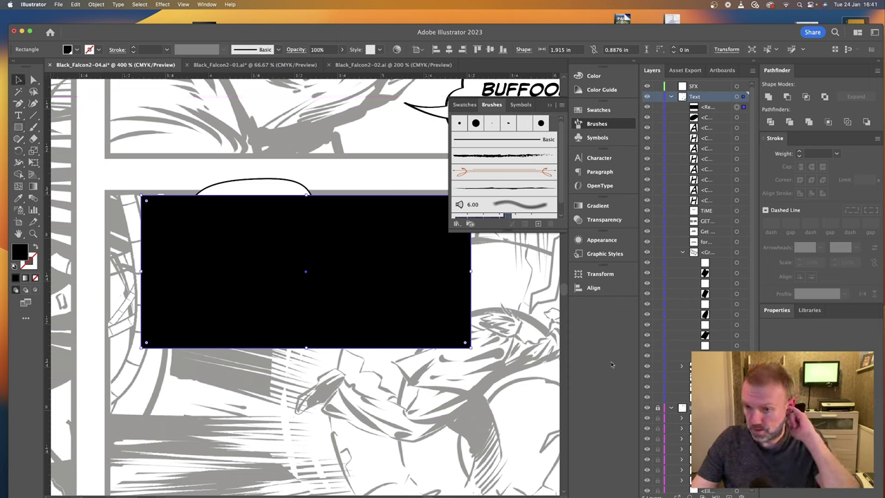
# Unlock the Bubbles layer and clip the "TIME" speech bubble to the rectangle with a clipping mask.
pyautogui.click(657, 409)
pyautogui.click(277, 188)
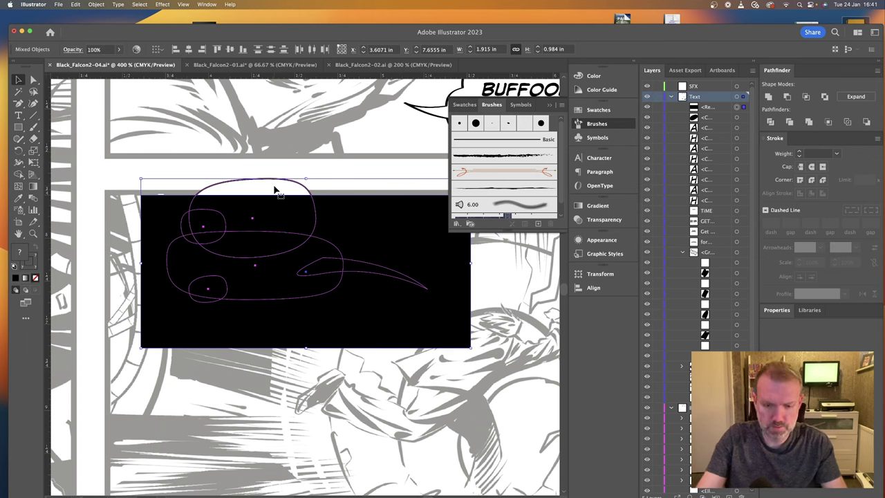
pyautogui.press('super')
pyautogui.press('super+7')
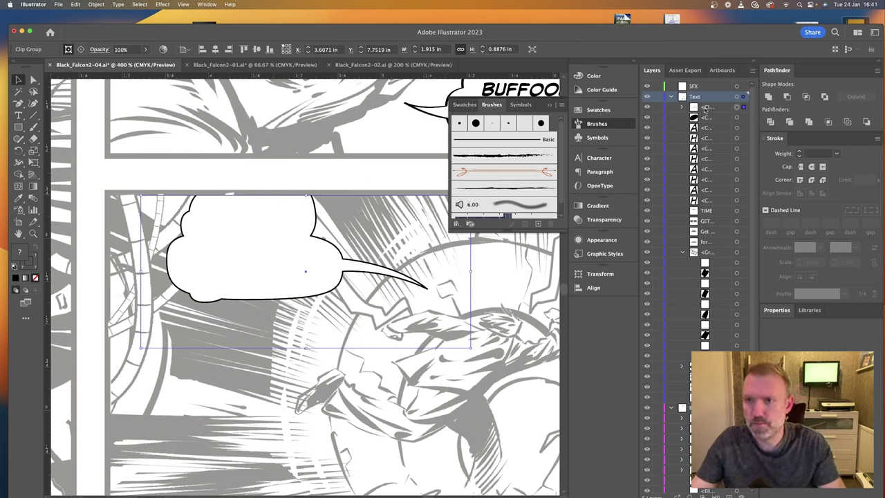
# Move the clipped bubble group from the Text layer to the Bubbles layer, behind the lettering.
pyautogui.moveTo(705, 108); pyautogui.dragTo(691, 408)
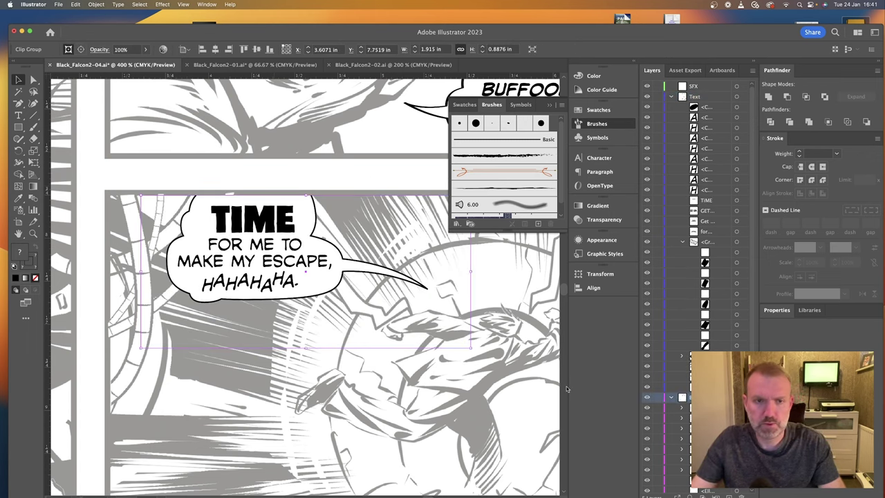
pyautogui.click(373, 428)
pyautogui.press('super+minus')
pyautogui.press('super+minus')
pyautogui.press('super+minus')
pyautogui.press('super+minus')
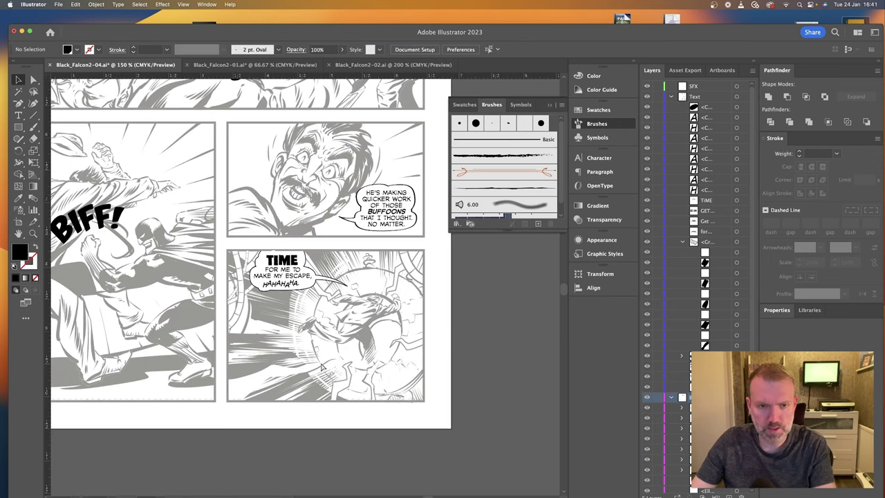
# Unlock the page artwork layer, set the Black Falcon 2-04.tif image's opacity to 100%, and lock the layer again.
pyautogui.press('super+plus')
pyautogui.press('super+plus')
pyautogui.press('super+plus')
pyautogui.press('super+plus')
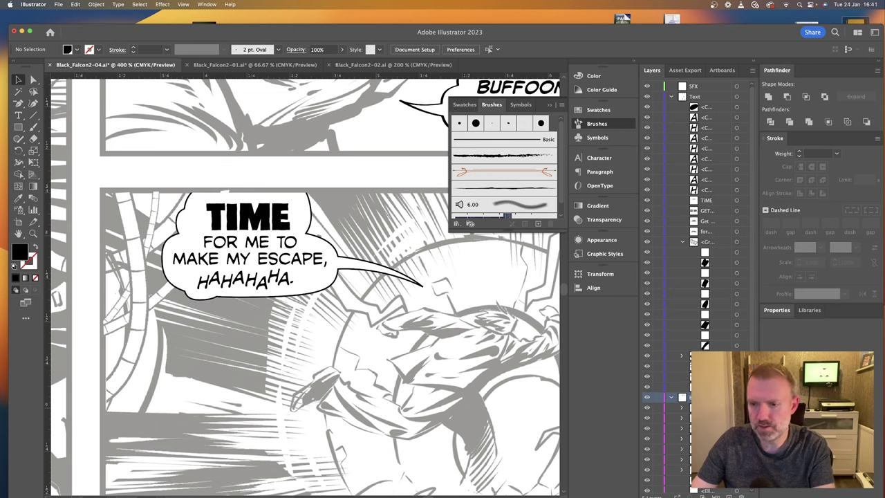
pyautogui.scroll(-3, 698, 276)
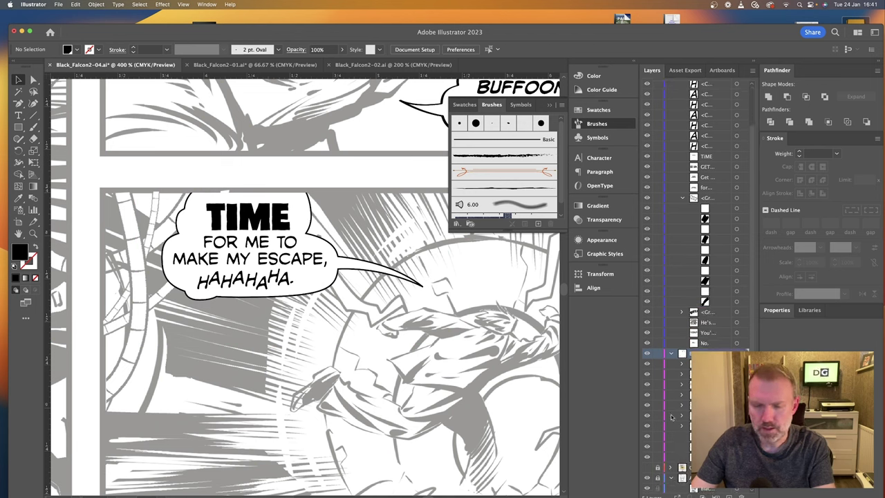
pyautogui.click(659, 481)
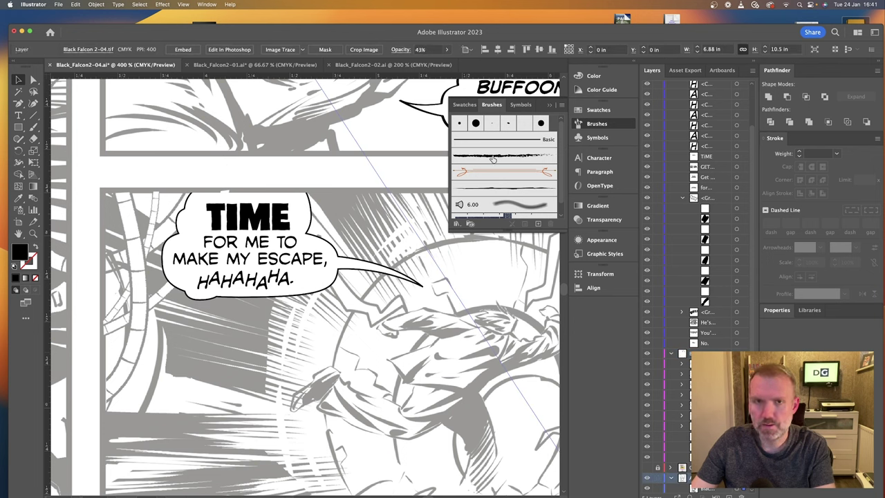
pyautogui.click(447, 51)
pyautogui.moveTo(425, 63); pyautogui.dragTo(476, 63)
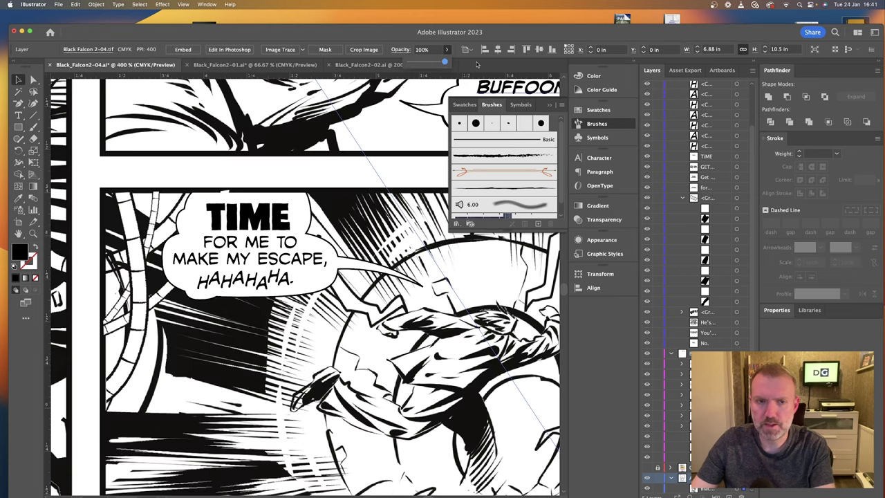
pyautogui.click(658, 478)
# Look over the whole lettered page and collapse the floating Brushes panel.
pyautogui.press('super+minus')
pyautogui.press('super+minus')
pyautogui.press('super+minus')
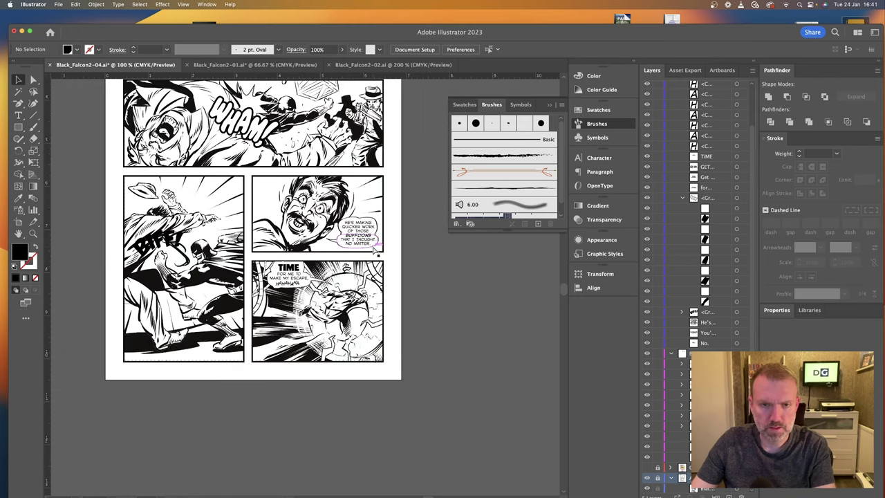
pyautogui.scroll(4, 373, 250)
pyautogui.hscroll(2, 304, 284)
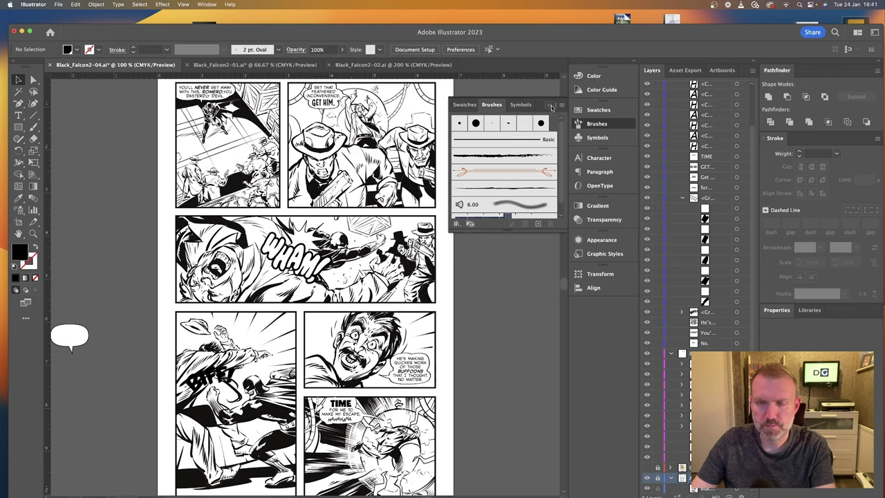
pyautogui.click(550, 105)
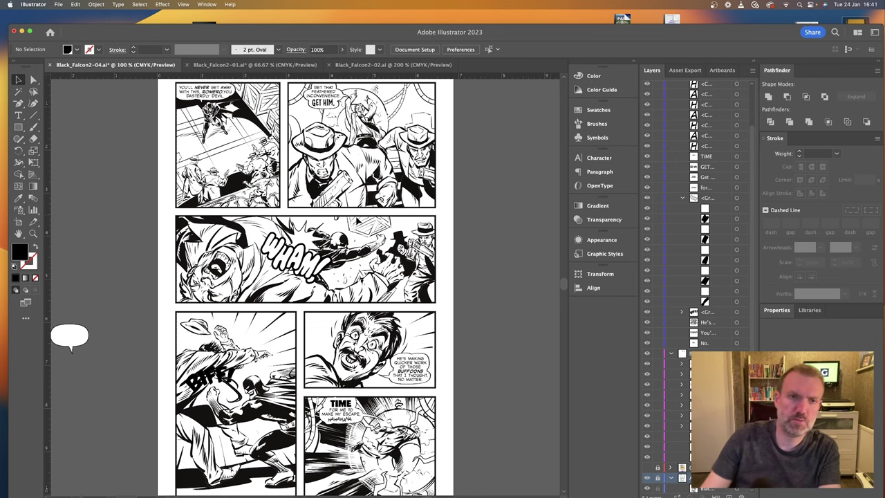
# Examine the "YOU'LL NEVER GET AWAY WITH THIS" speech bubble and its lettering in the first panel.
pyautogui.press('super+=')
pyautogui.press('super+=')
pyautogui.press('super+=')
pyautogui.press('super+=')
pyautogui.scroll(8, 251, 153)
pyautogui.hscroll(-3, 251, 154)
pyautogui.scroll(4, 251, 153)
pyautogui.hscroll(-3, 251, 153)
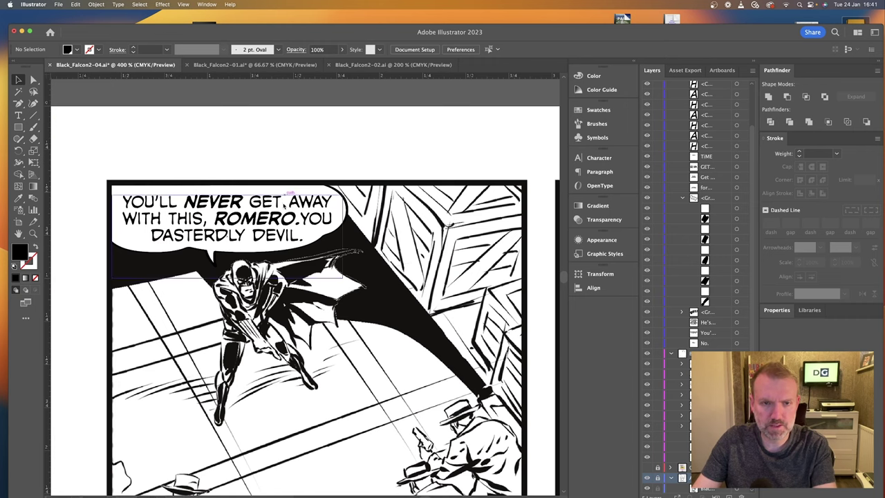
# Insert a space between "ROMERO." and "YOU" in the first panel's speech bubble.
pyautogui.click(307, 233)
pyautogui.doubleClick(302, 224)
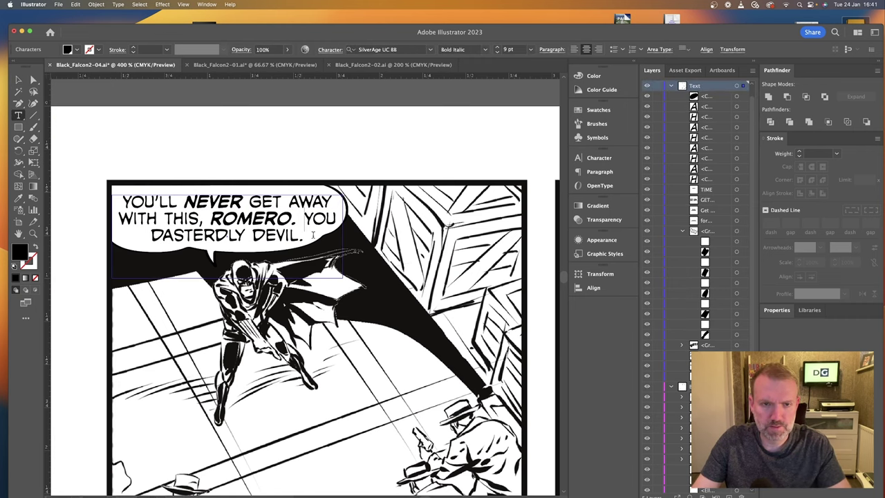
pyautogui.press('super+minus')
pyautogui.press('super+minus')
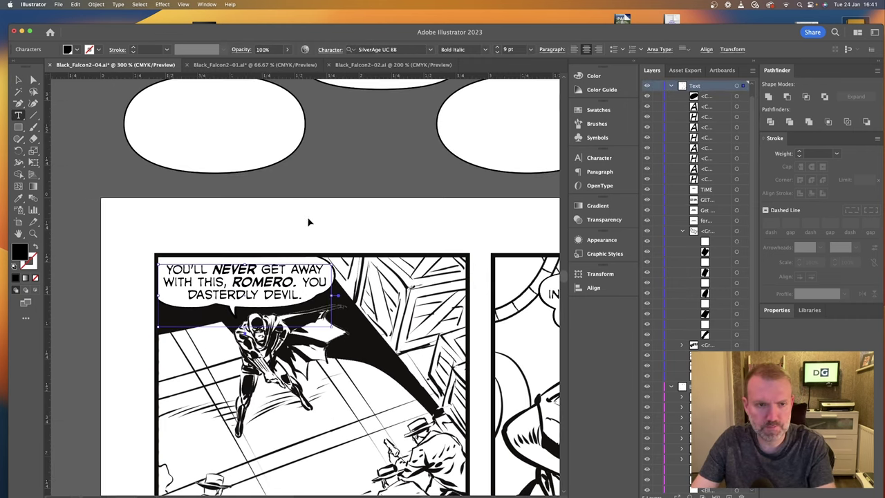
# Look over the lettering and bubbles in all panels, from the first panel down to the bottom of the page.
pyautogui.hscroll(2, 391, 246)
pyautogui.hscroll(3, 391, 246)
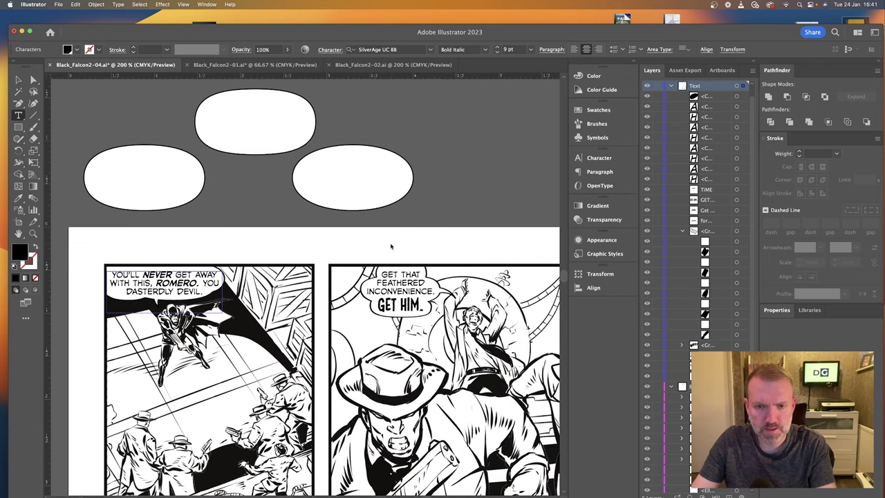
pyautogui.scroll(-12, 376, 275)
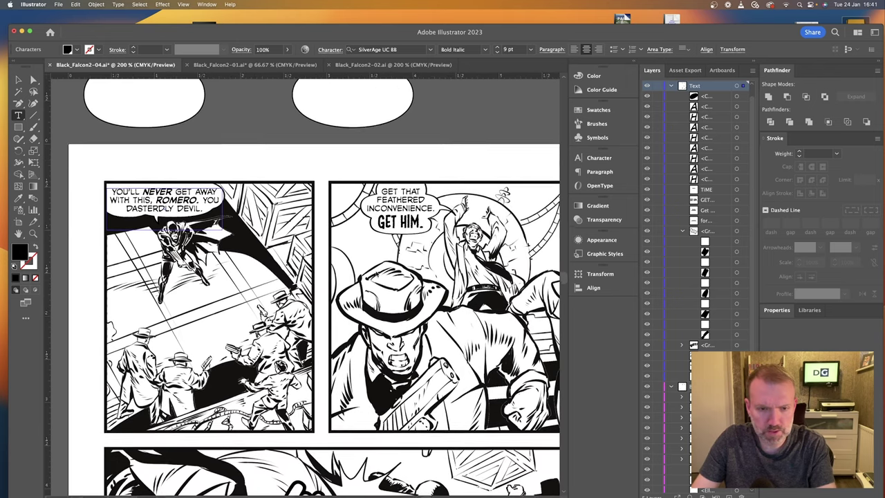
pyautogui.scroll(-5, 376, 274)
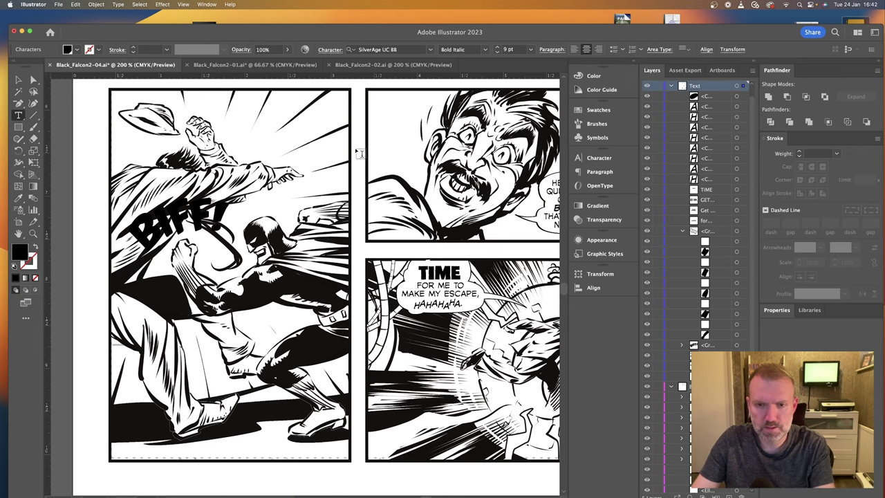
pyautogui.hscroll(6, 355, 150)
pyautogui.click(34, 80)
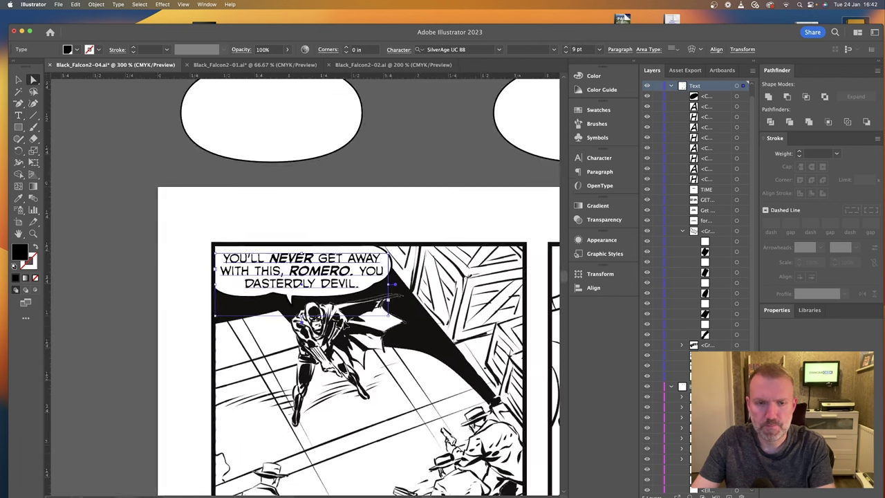
pyautogui.press('super+equal')
pyautogui.press('super+minus')
pyautogui.press('super+minus')
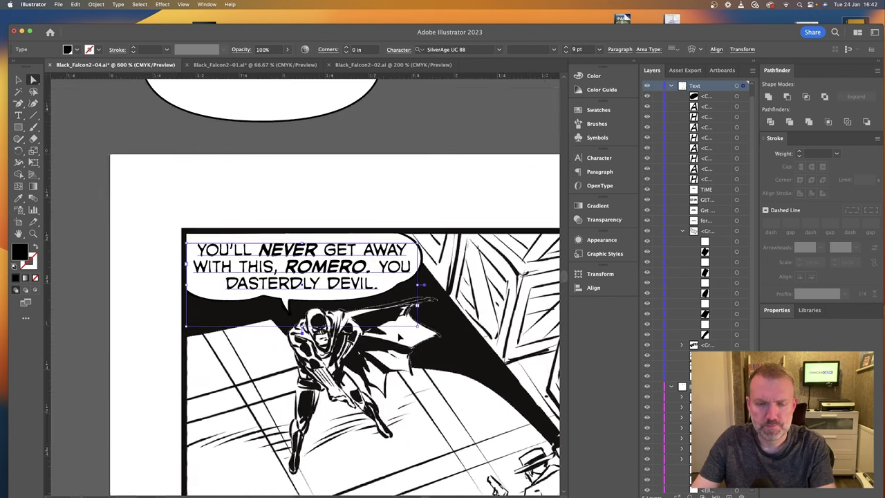
pyautogui.press('super+minus')
pyautogui.scroll(-6, 307, 287)
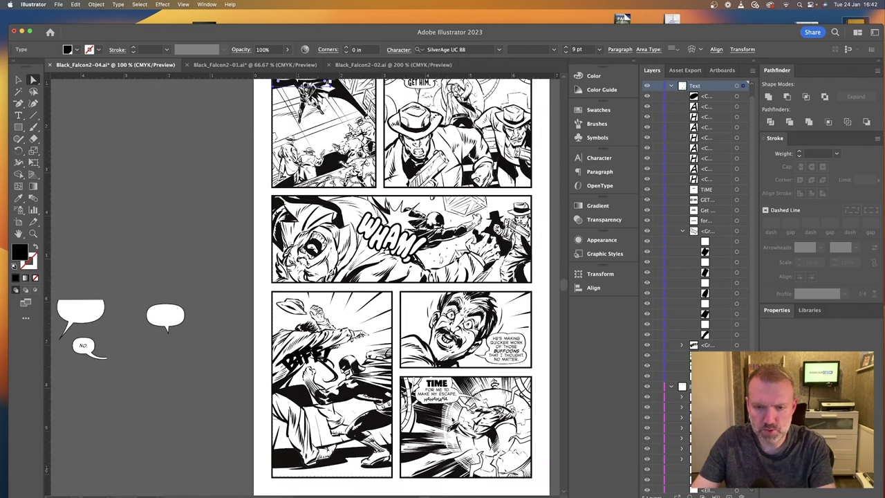
# Narrow the bubble lobe around "TIME" by pulling its side anchors inward to about X 3.93 in and X 4.59 in.
pyautogui.click(443, 398)
pyautogui.press('super+equal')
pyautogui.press('super+equal')
pyautogui.press('super+equal')
pyautogui.press('super+equal')
pyautogui.press('super+equal')
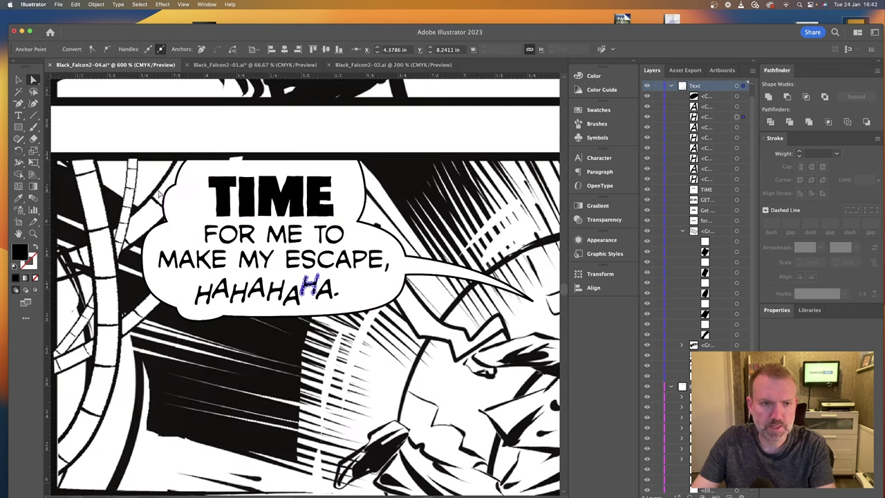
pyautogui.click(179, 199)
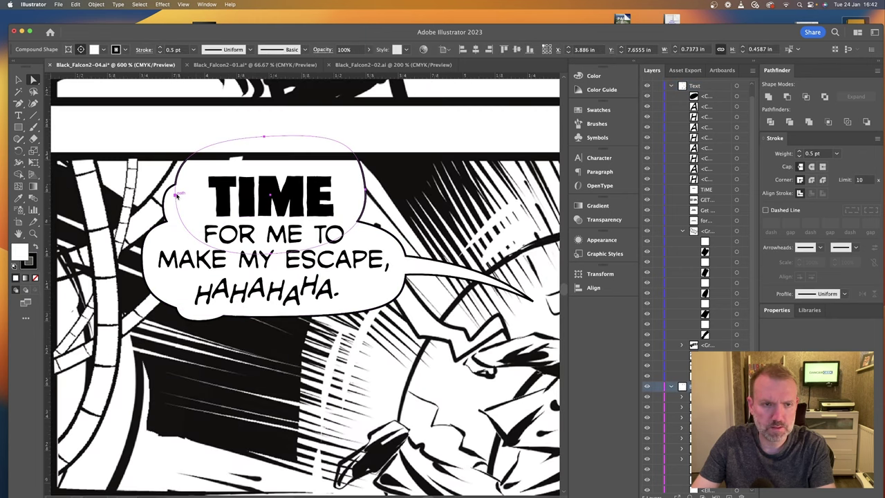
pyautogui.moveTo(176, 195); pyautogui.dragTo(183, 196)
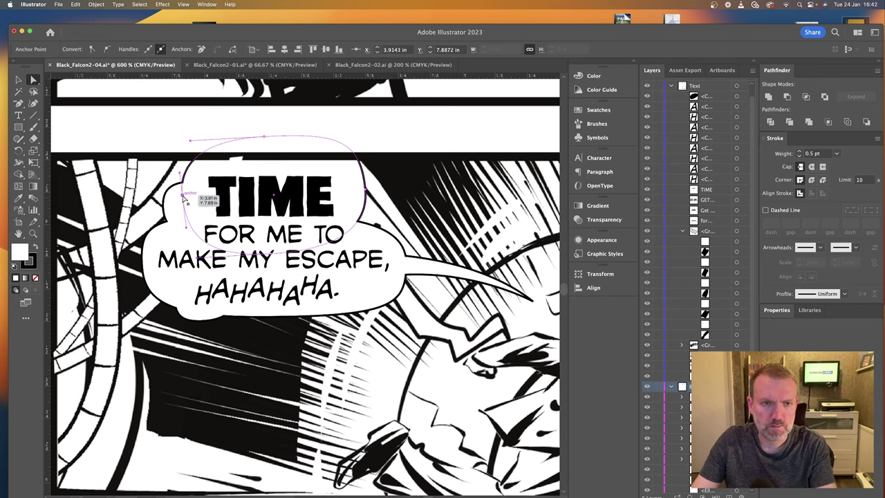
pyautogui.moveTo(184, 197); pyautogui.dragTo(186, 201)
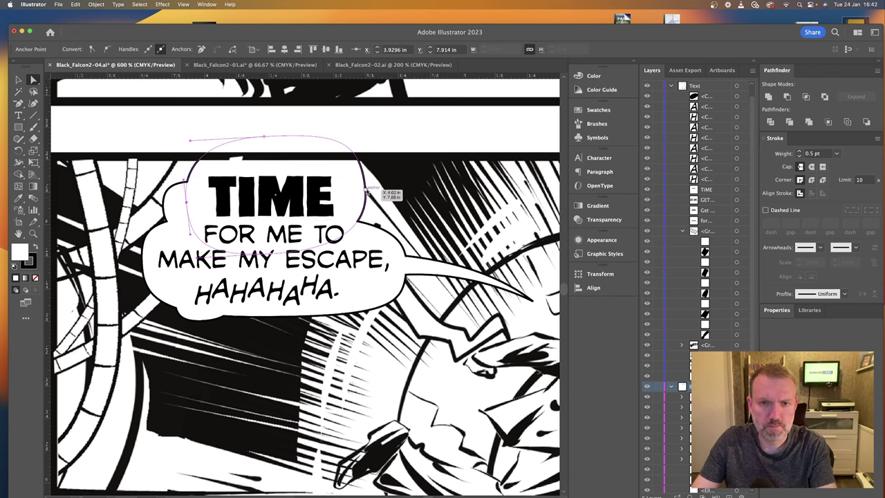
pyautogui.moveTo(365, 190); pyautogui.dragTo(357, 202)
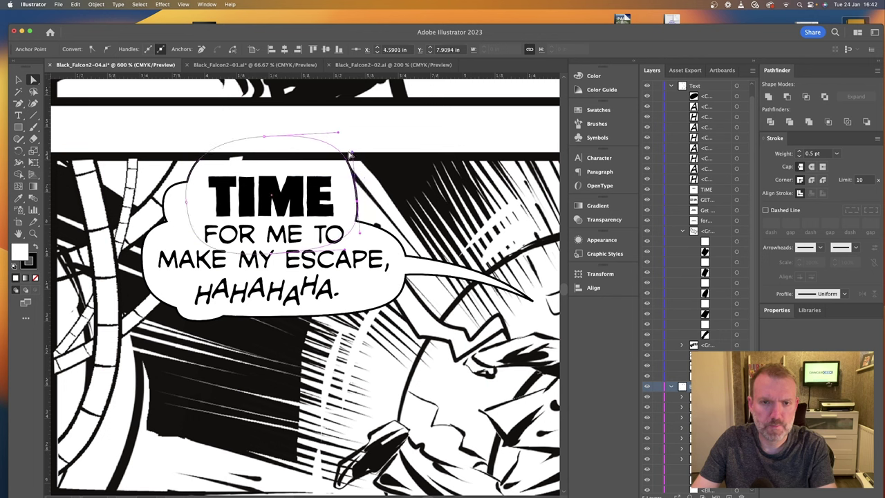
pyautogui.moveTo(350, 153); pyautogui.dragTo(353, 154)
pyautogui.click(402, 183)
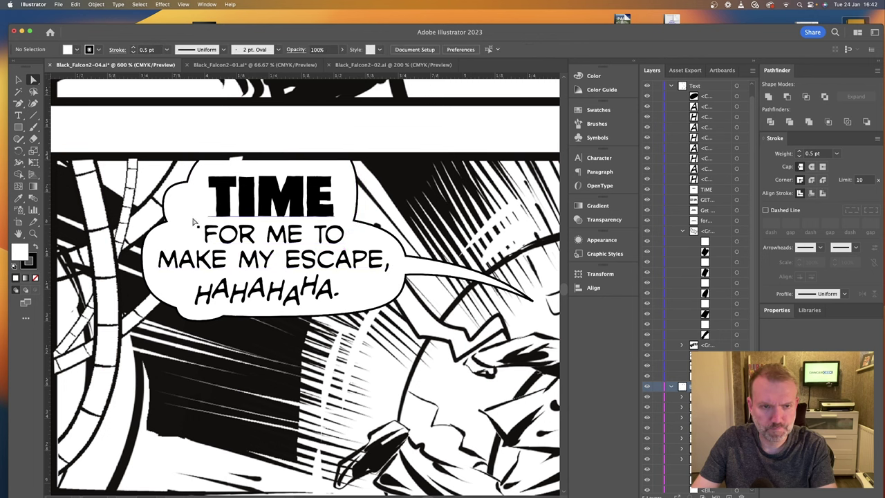
# Lower the small bubble lobe beside "TIME" so it tucks closer to the lower part of the speech bubble.
pyautogui.click(174, 201)
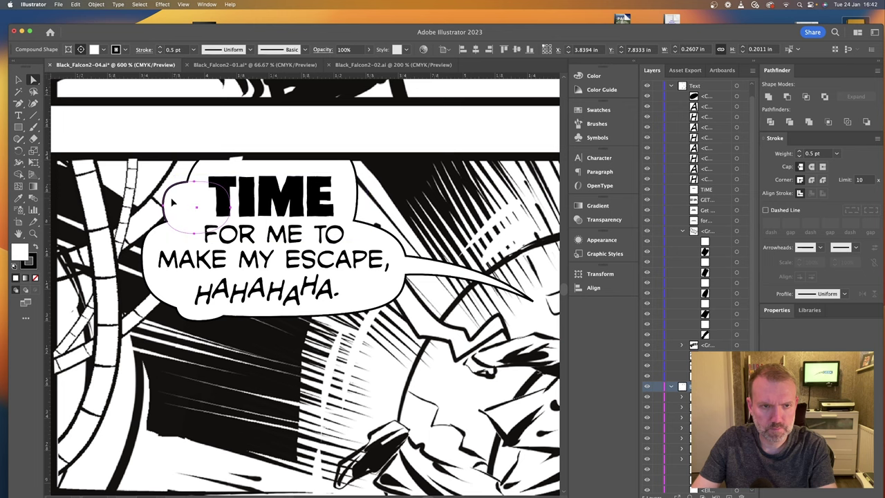
pyautogui.moveTo(174, 201); pyautogui.dragTo(178, 220)
pyautogui.click(412, 370)
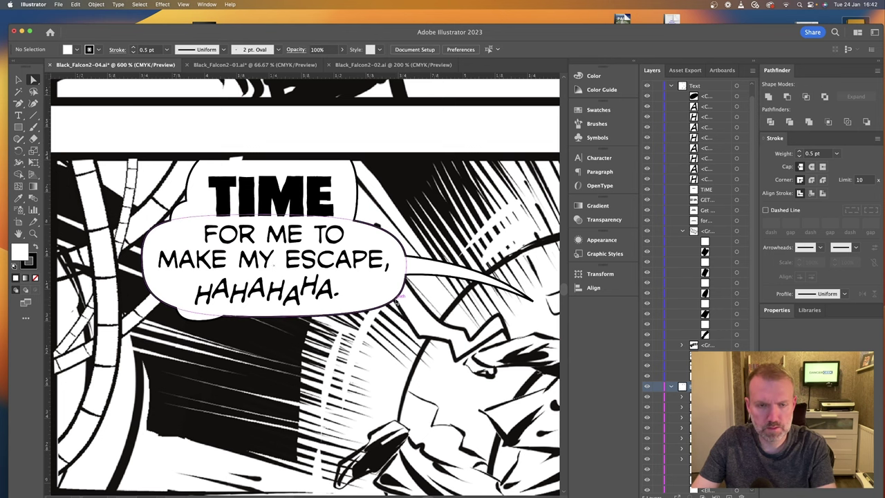
# Check the reshaped "TIME" bubble at page scale and close up, including the panel border above it.
pyautogui.press('super+minus')
pyautogui.press('super+minus')
pyautogui.press('super+minus')
pyautogui.press('super+minus')
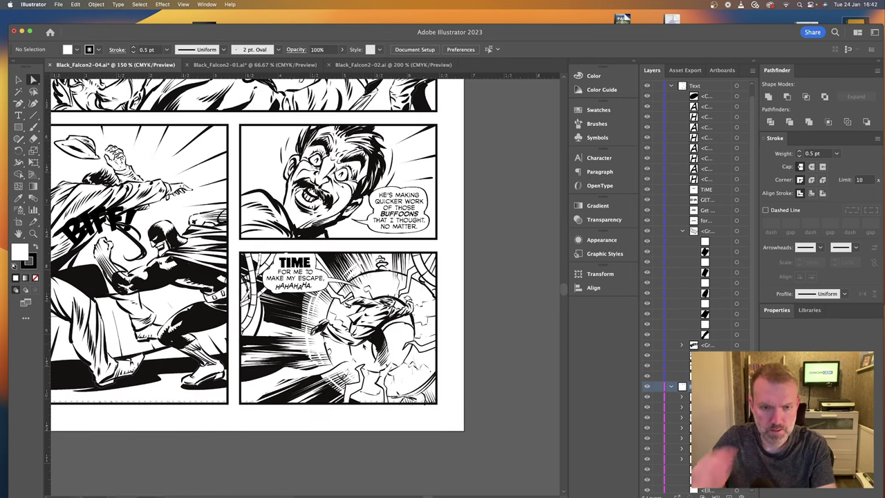
pyautogui.press('super+minus')
pyautogui.press('super+minus')
pyautogui.press('super+plus')
pyautogui.press('super+plus')
pyautogui.press('super+plus')
pyautogui.press('super+plus')
pyautogui.press('super+plus')
pyautogui.press('super+plus')
pyautogui.press('super+plus')
pyautogui.scroll(2, 292, 270)
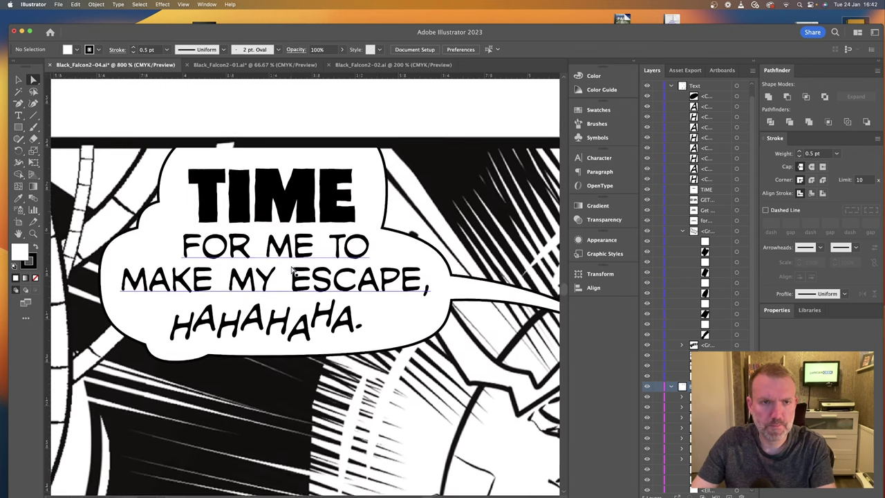
pyautogui.hscroll(-5, 292, 269)
pyautogui.scroll(1, 292, 269)
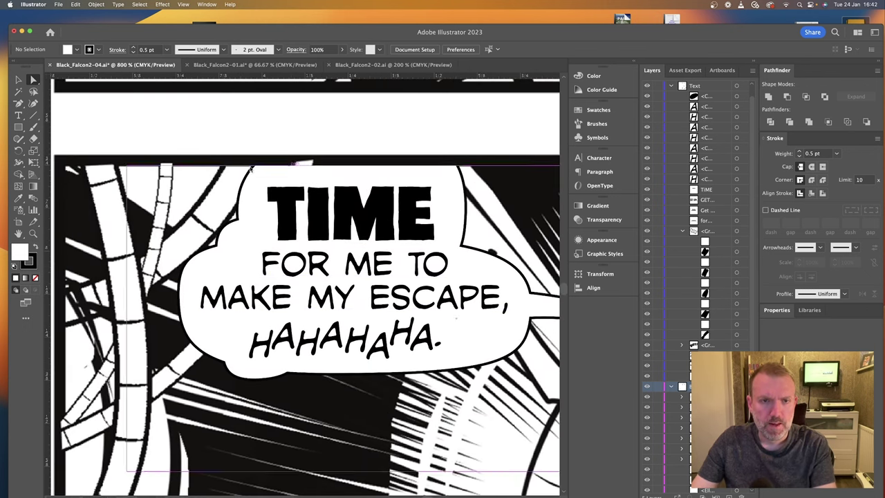
# Draw a rectangle about 0.166 by 0.018 in over the white notch in the border above "TIME" and give it the border's black.
pyautogui.press('super+plus')
pyautogui.press('super+plus')
pyautogui.press('super+plus')
pyautogui.scroll(4, 233, 188)
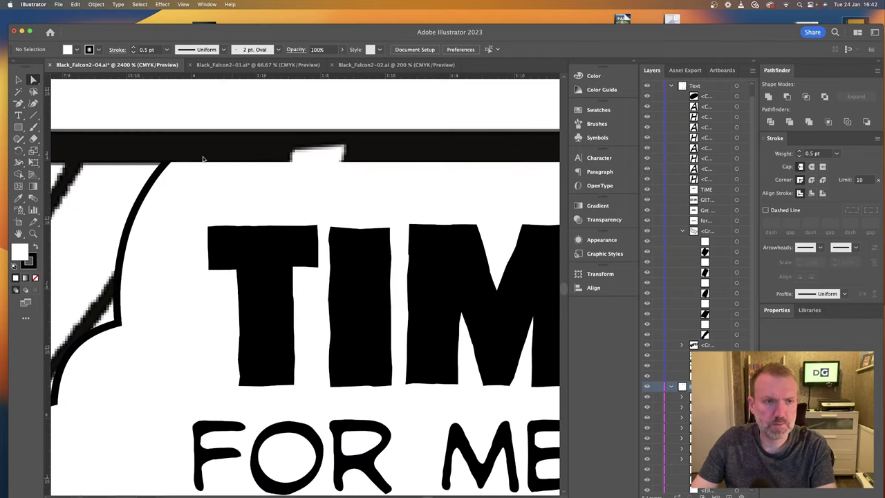
pyautogui.click(18, 128)
pyautogui.moveTo(217, 142); pyautogui.dragTo(388, 158)
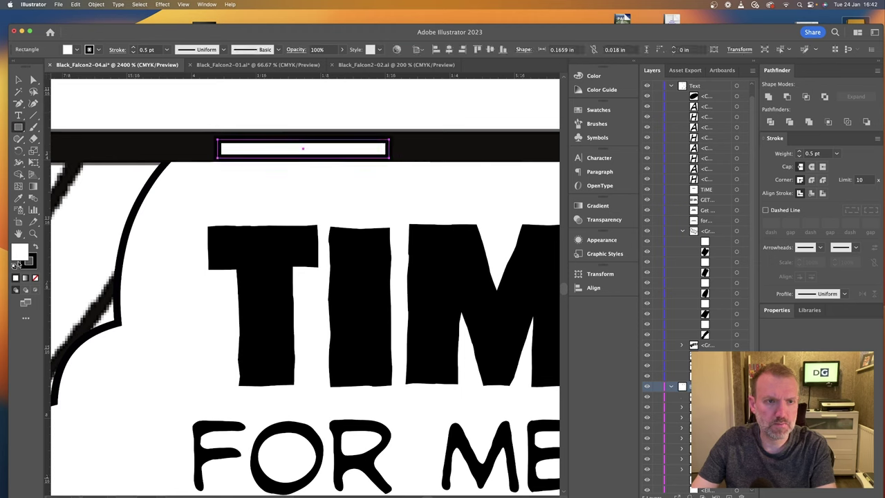
pyautogui.click(18, 199)
pyautogui.click(94, 141)
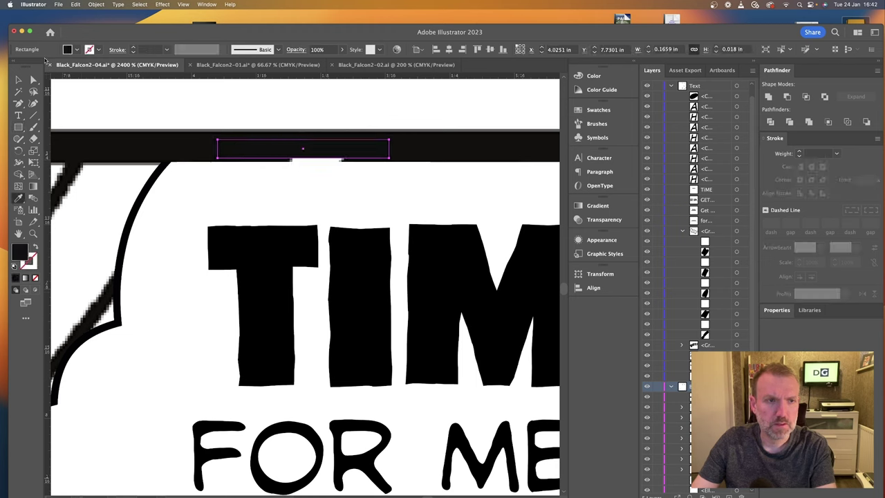
# Shift the black patch rectangle to cover the remaining notch in the panel border, then deselect it.
pyautogui.press('v')
pyautogui.moveTo(276, 151); pyautogui.dragTo(281, 152)
pyautogui.press('super+shift+a')
pyautogui.press('super+minus')
pyautogui.press('super+minus')
pyautogui.press('super+minus')
pyautogui.press('super+minus')
pyautogui.press('super+minus')
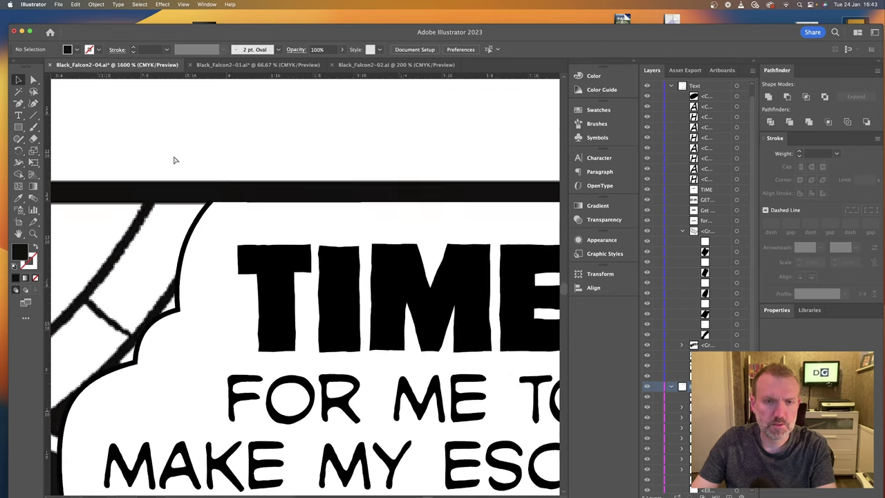
# Apply Offset Path to the "BIFF!" lettering group with a 0.0189 in offset, Miter joins and a miter limit of 4.
pyautogui.hscroll(-15, 175, 160)
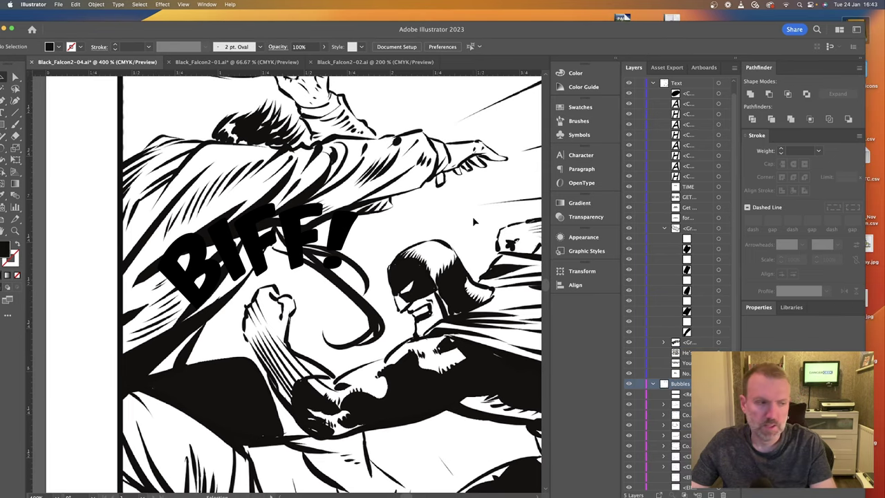
pyautogui.click(299, 245)
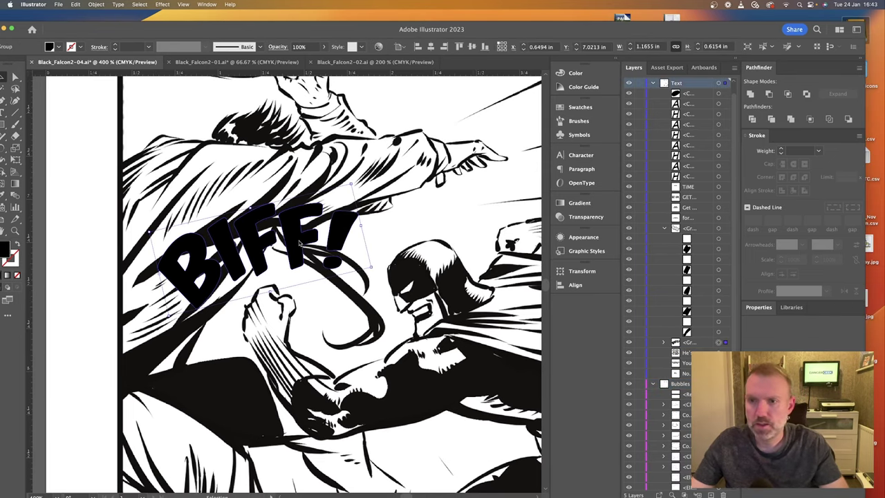
pyautogui.hscroll(1, 301, 244)
pyautogui.click(719, 344)
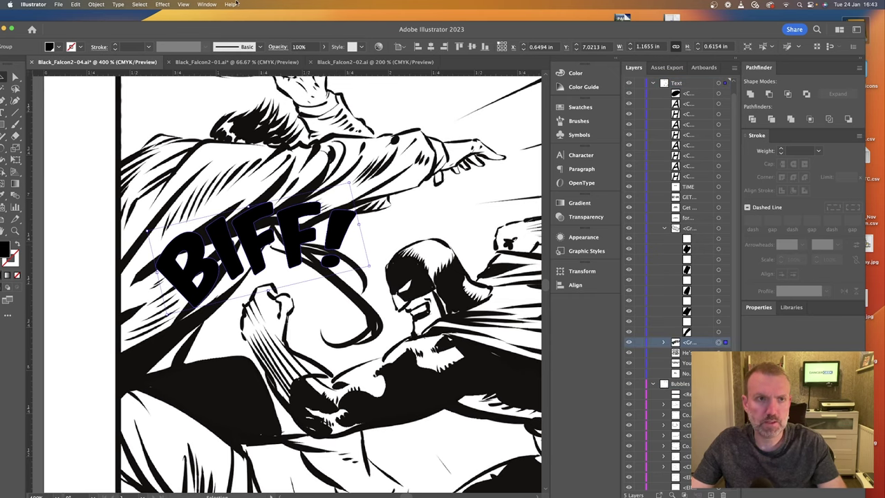
pyautogui.click(96, 4)
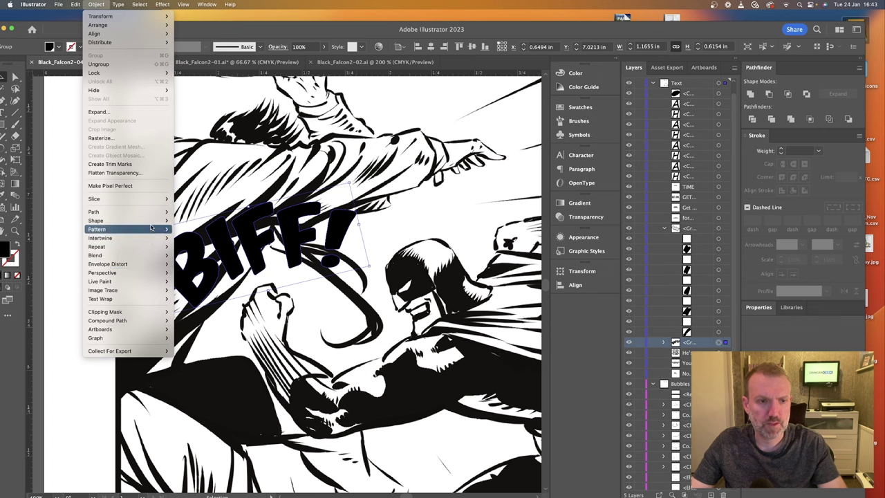
pyautogui.moveTo(151, 220)
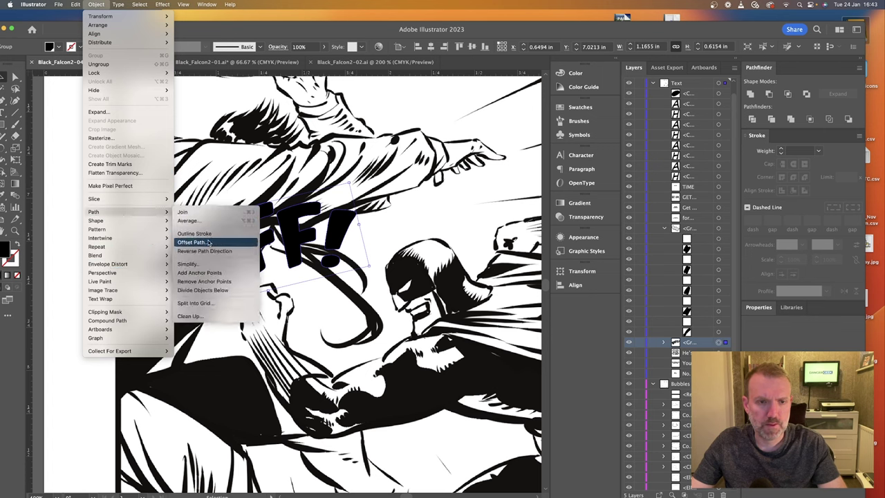
pyautogui.click(207, 243)
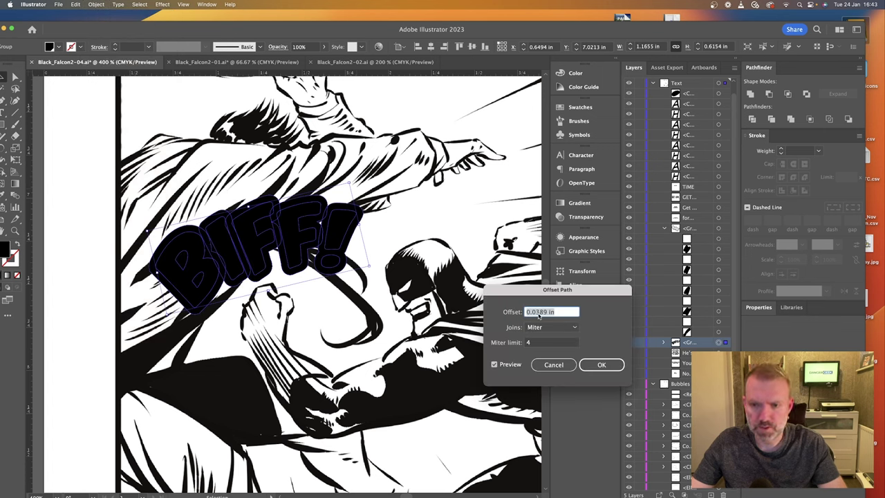
pyautogui.press('Tab')
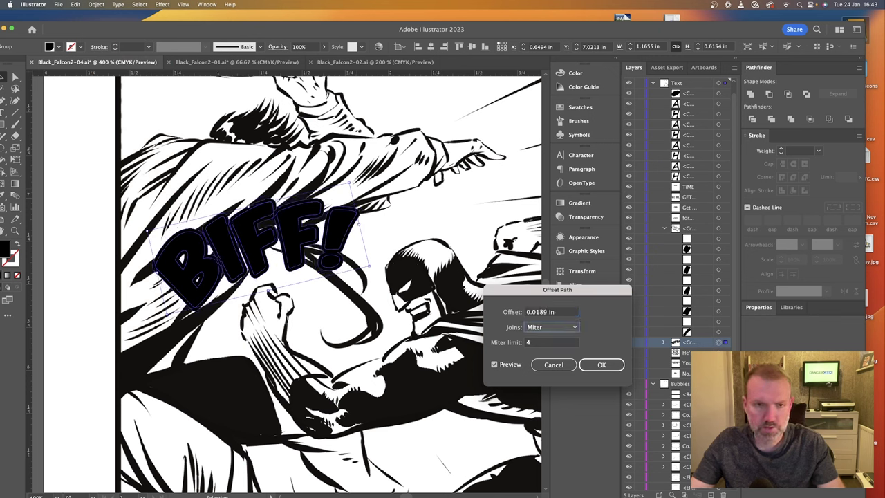
pyautogui.click(610, 365)
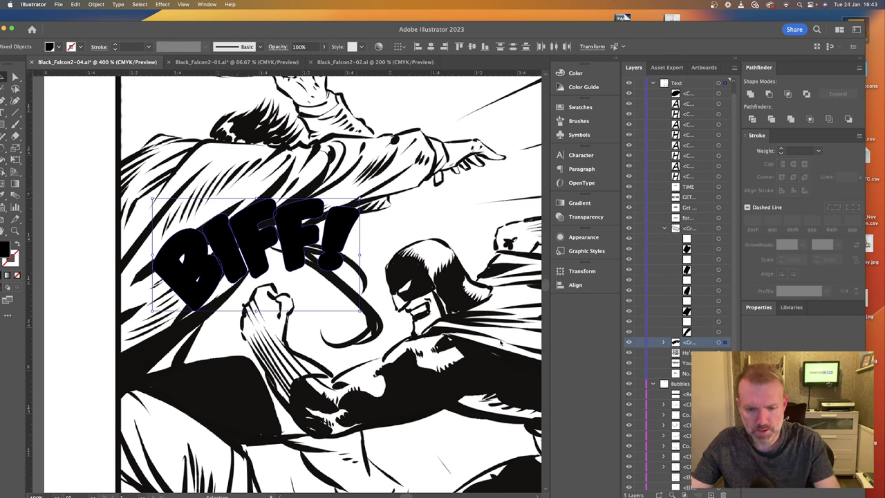
# Fill the inner letter shapes of "BIFF!" with white, keeping the black offset shapes as an outline, then deselect.
pyautogui.press('super+shift+a')
pyautogui.press('a')
pyautogui.click(344, 225)
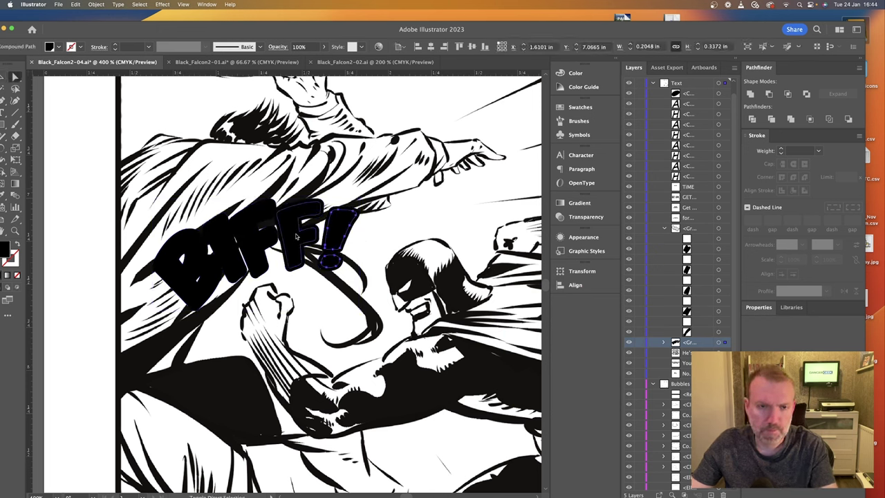
pyautogui.keyDown('shift'); pyautogui.click(228, 256); pyautogui.keyUp('shift')
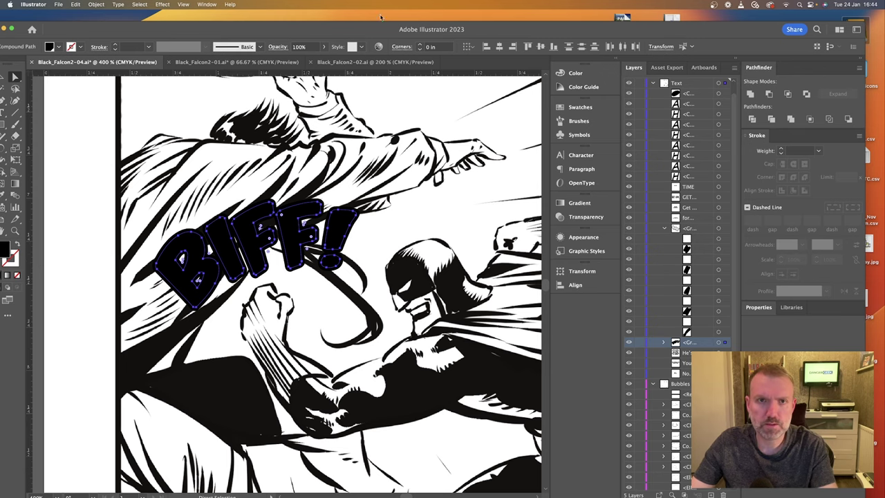
pyautogui.moveTo(367, 23); pyautogui.dragTo(386, 16)
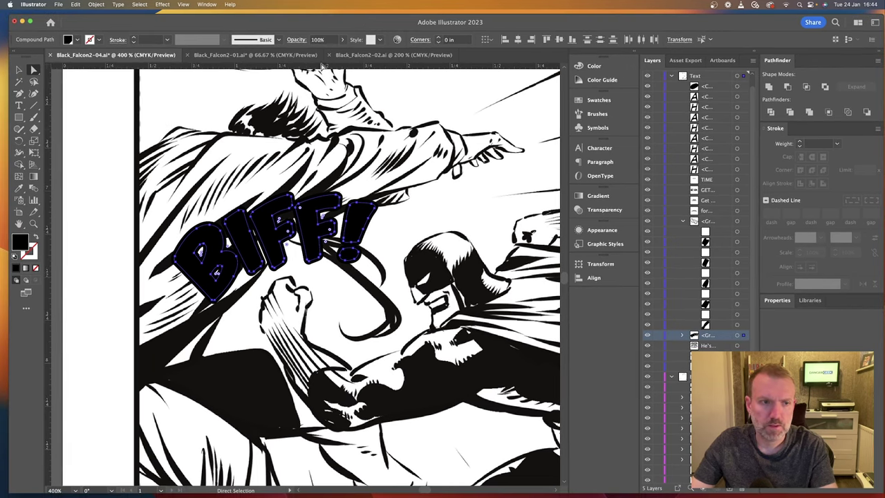
pyautogui.doubleClick(20, 242)
pyautogui.moveTo(526, 257)
pyautogui.mouseDown()
pyautogui.moveTo(517, 251)
pyautogui.moveTo(500, 302)
pyautogui.moveTo(493, 252)
pyautogui.mouseUp()
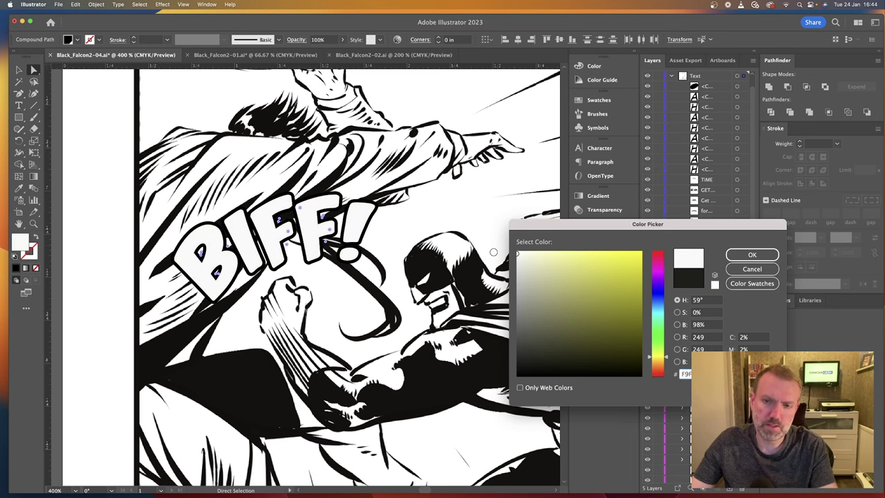
pyautogui.moveTo(611, 278)
pyautogui.mouseDown()
pyautogui.moveTo(491, 252)
pyautogui.moveTo(490, 226)
pyautogui.mouseUp()
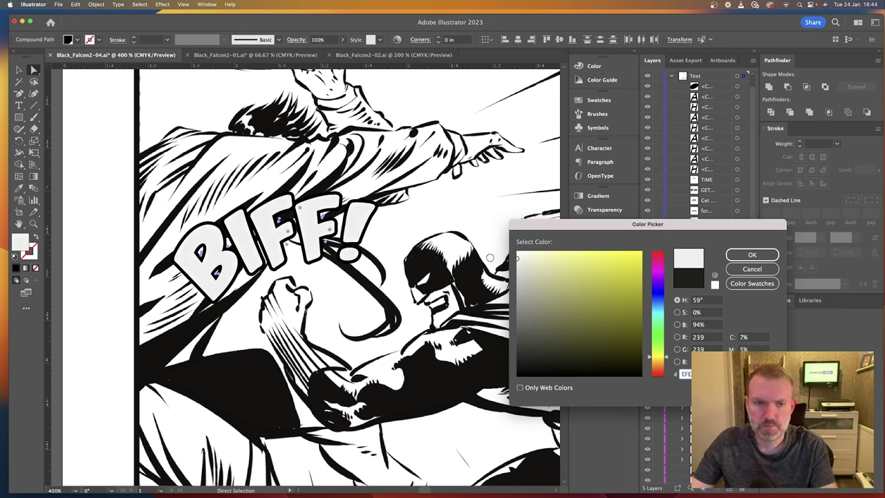
pyautogui.click(752, 255)
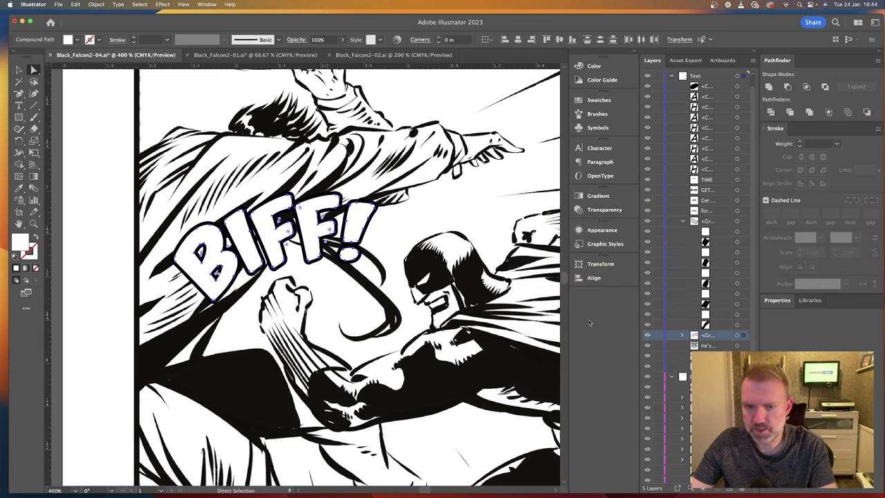
pyautogui.click(548, 293)
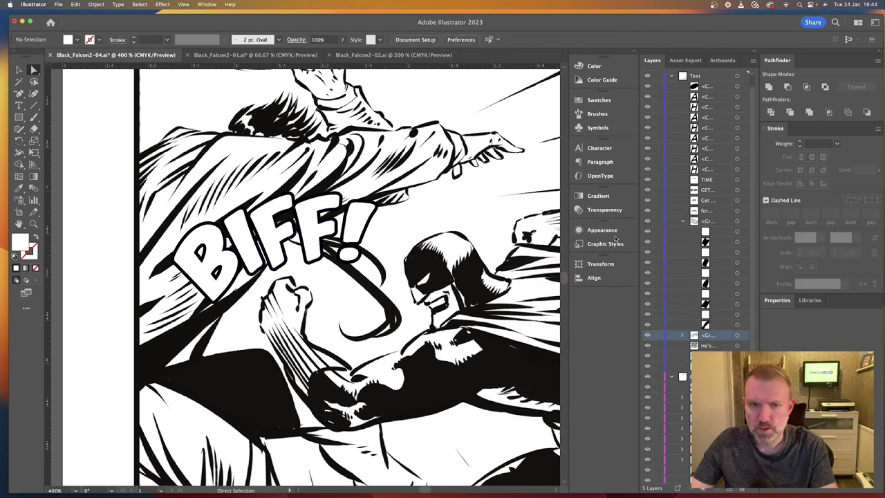
# Bring the B's white shape and black outline together to the front of the "BIFF!" group's stacking order.
pyautogui.click(209, 239)
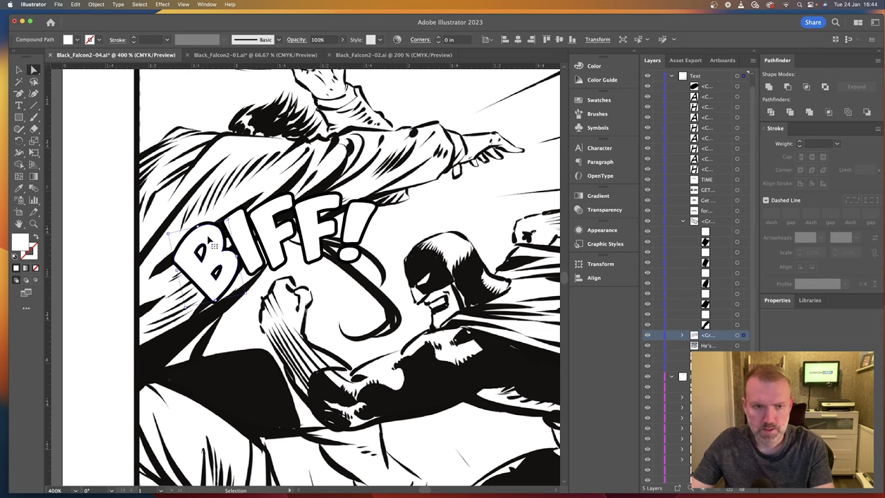
pyautogui.press('super+equal')
pyautogui.press('super+equal')
pyautogui.press('super+equal')
pyautogui.click(299, 258)
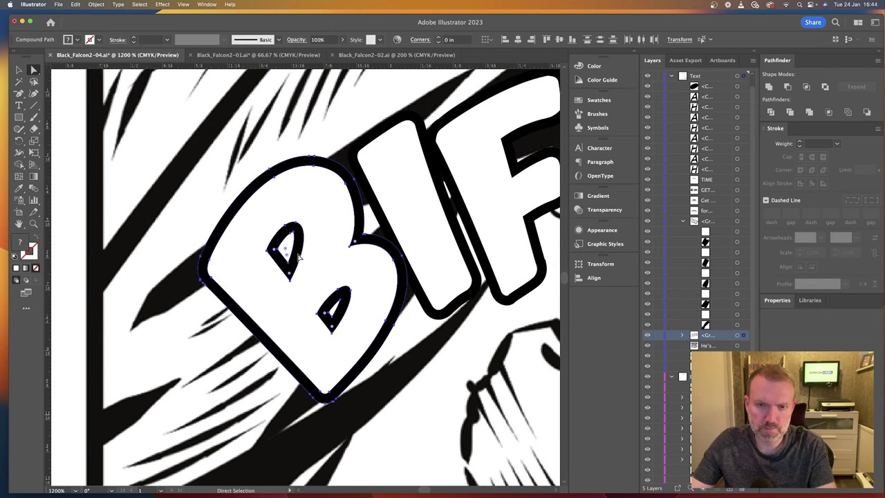
pyautogui.click(681, 335)
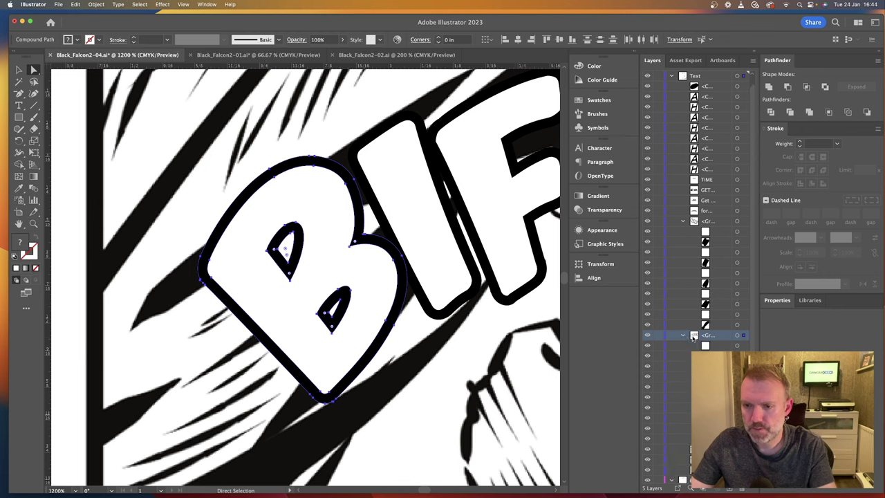
pyautogui.click(719, 438)
pyautogui.keyDown('shift'); pyautogui.click(718, 428); pyautogui.keyUp('shift')
pyautogui.moveTo(718, 428); pyautogui.dragTo(724, 342)
# Restack the white and black shape pairs of the remaining "BIFF!" letters so each letter sits in front of the next.
pyautogui.click(388, 232)
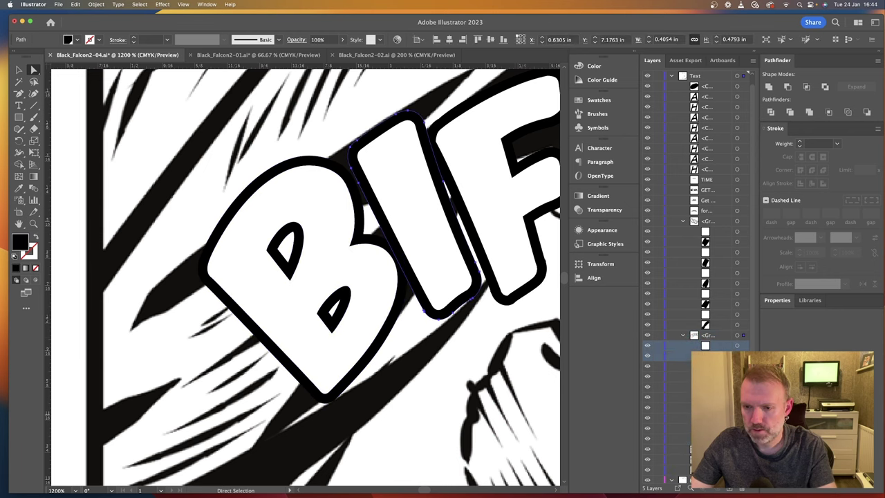
pyautogui.keyDown('shift'); pyautogui.click(414, 214); pyautogui.keyUp('shift')
pyautogui.click(719, 428)
pyautogui.keyDown('shift'); pyautogui.click(719, 438); pyautogui.keyUp('shift')
pyautogui.moveTo(719, 435); pyautogui.dragTo(723, 360)
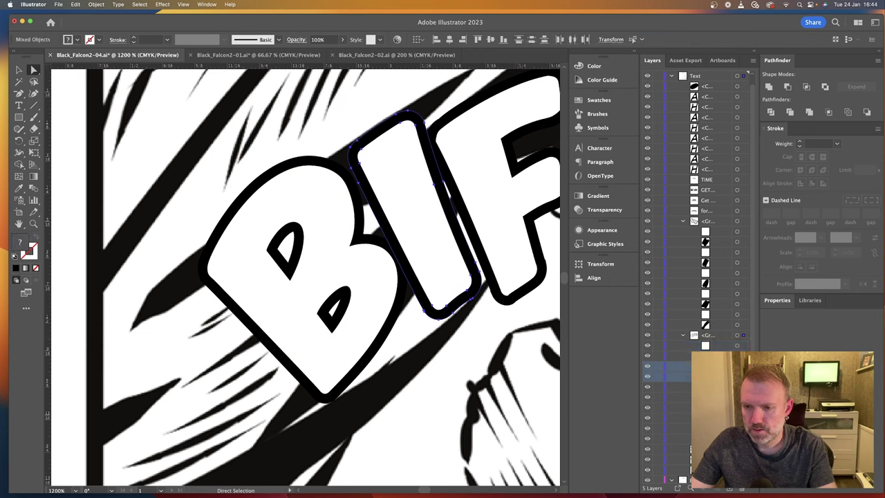
pyautogui.click(719, 438)
pyautogui.keyDown('shift'); pyautogui.click(718, 428); pyautogui.keyUp('shift')
pyautogui.moveTo(718, 432); pyautogui.dragTo(719, 381)
pyautogui.click(719, 439)
pyautogui.keyDown('shift'); pyautogui.click(718, 428); pyautogui.keyUp('shift')
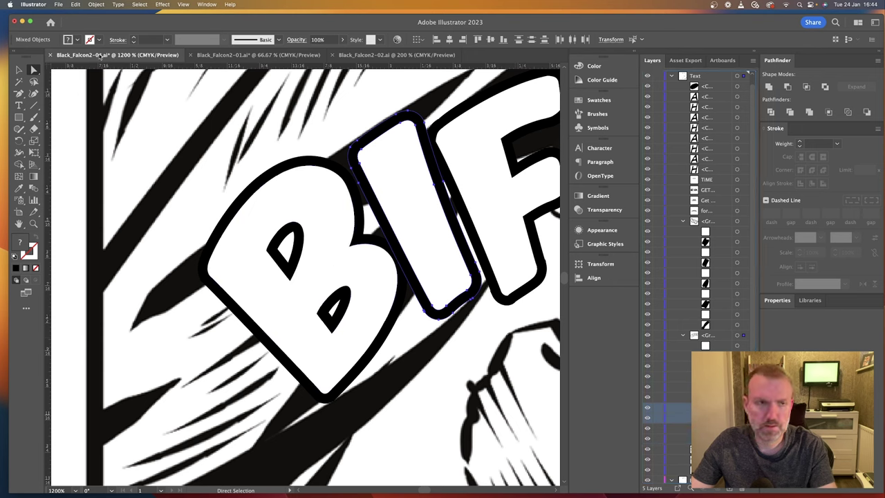
# Move the B with its outline over the I's edge and tuck the first F with its outline behind the I.
pyautogui.click(736, 346)
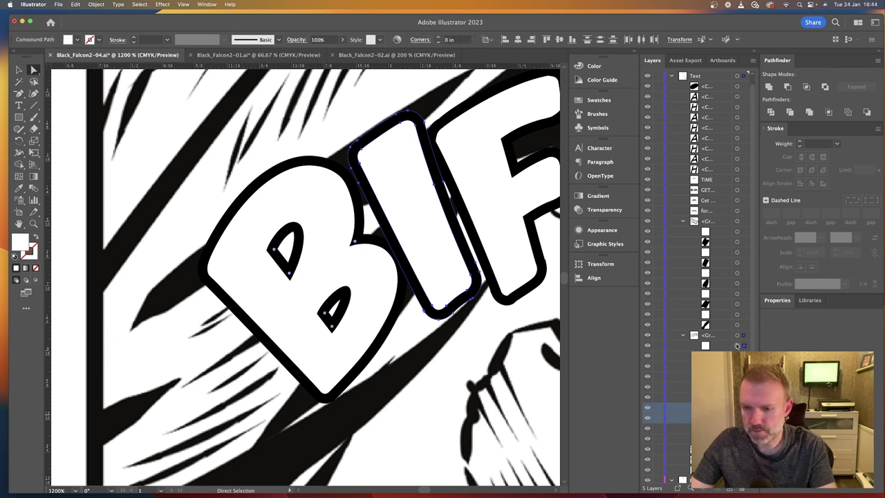
pyautogui.moveTo(369, 293); pyautogui.dragTo(403, 295)
pyautogui.hscroll(5, 428, 277)
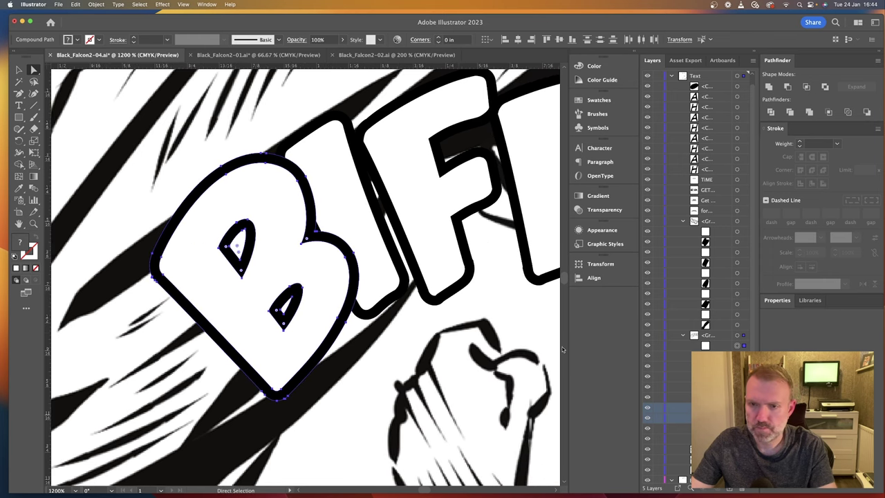
pyautogui.click(445, 260)
pyautogui.keyDown('shift'); pyautogui.click(462, 248); pyautogui.keyUp('shift')
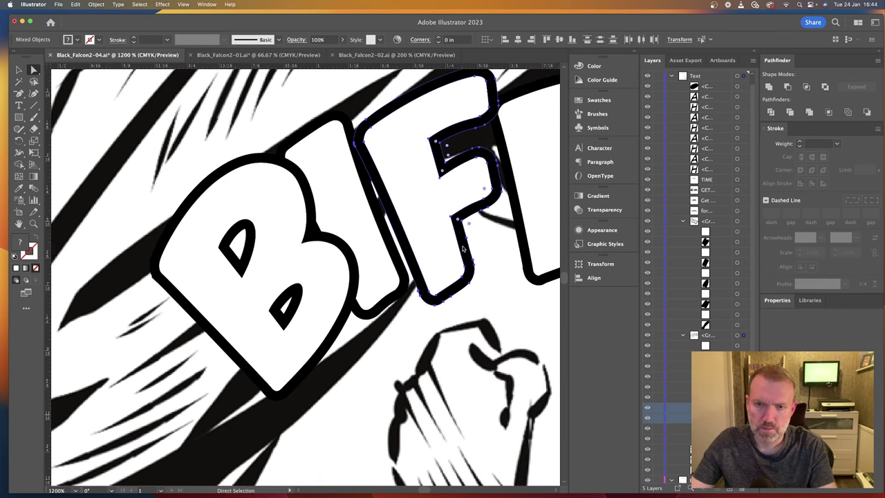
pyautogui.moveTo(443, 255); pyautogui.dragTo(421, 270)
# Shift the second F and the exclamation mark, each with its outline, closer to their preceding letters so they overlap.
pyautogui.hscroll(4, 488, 291)
pyautogui.scroll(2, 487, 291)
pyautogui.scroll(2, 487, 290)
pyautogui.hscroll(1, 488, 290)
pyautogui.click(484, 260)
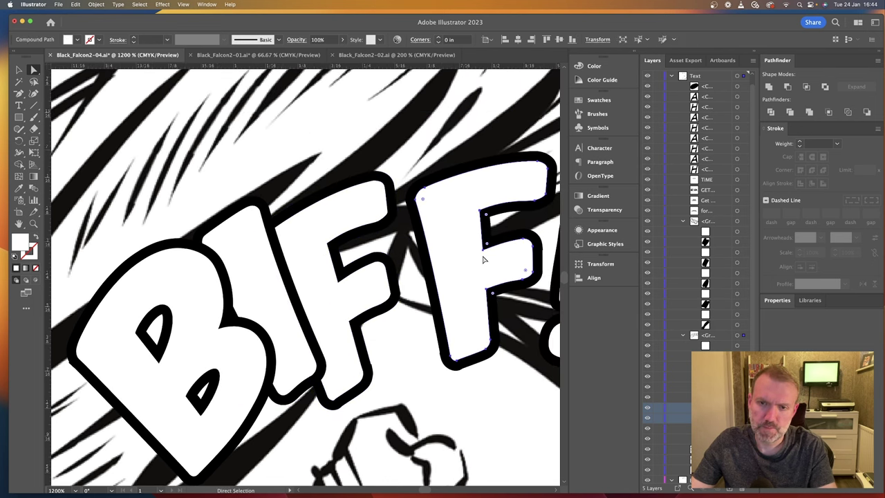
pyautogui.keyDown('shift'); pyautogui.click(521, 237); pyautogui.keyUp('shift')
pyautogui.moveTo(509, 237); pyautogui.dragTo(455, 210)
pyautogui.hscroll(3, 468, 267)
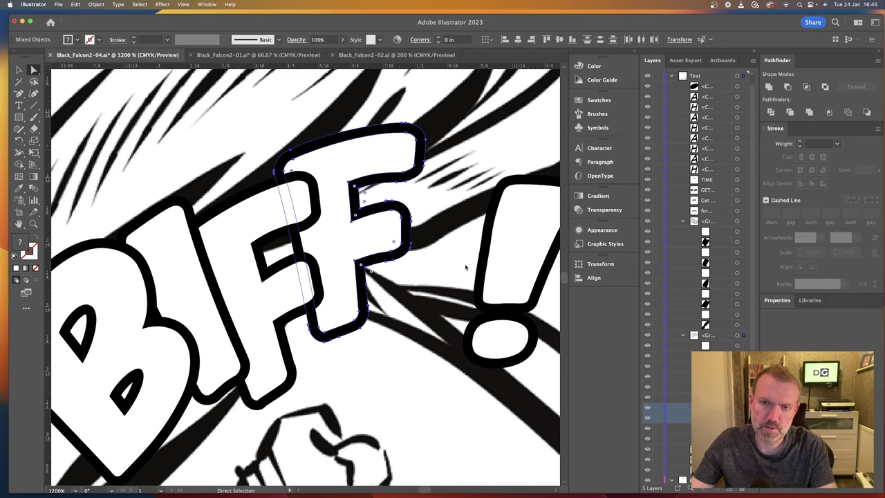
pyautogui.click(501, 318)
pyautogui.keyDown('shift'); pyautogui.click(504, 299); pyautogui.keyUp('shift')
pyautogui.moveTo(503, 299); pyautogui.dragTo(448, 235)
# Deselect the exclamation mark and check the tightened "BIFF!" lettering within its panel and at page scale.
pyautogui.press('super+minus')
pyautogui.press('super+minus')
pyautogui.press('super+minus')
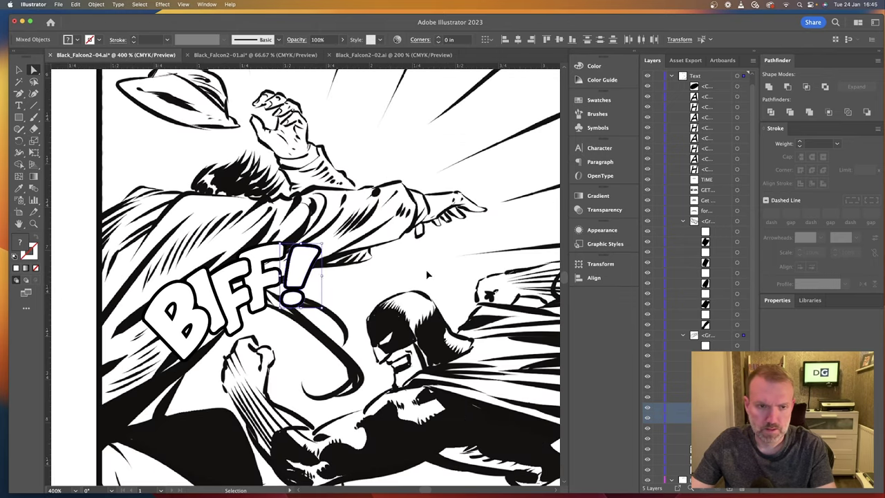
pyautogui.hscroll(-3, 358, 280)
pyautogui.press('v')
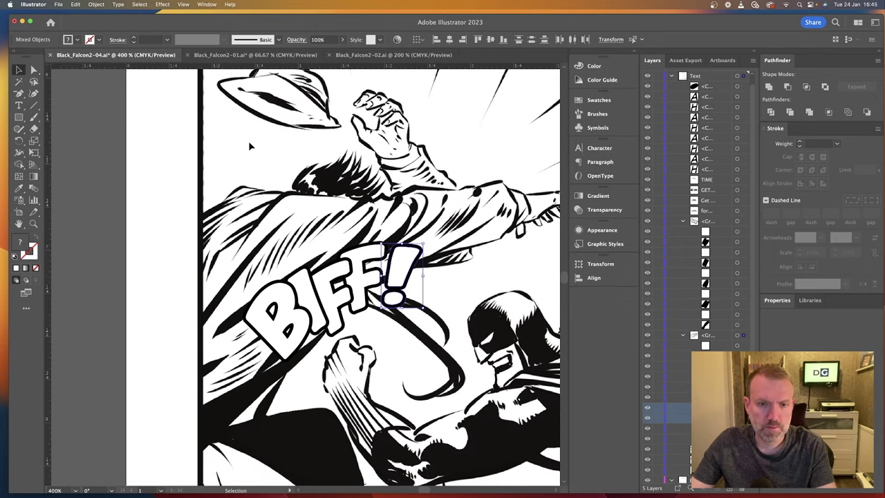
pyautogui.click(257, 146)
pyautogui.press('super+minus')
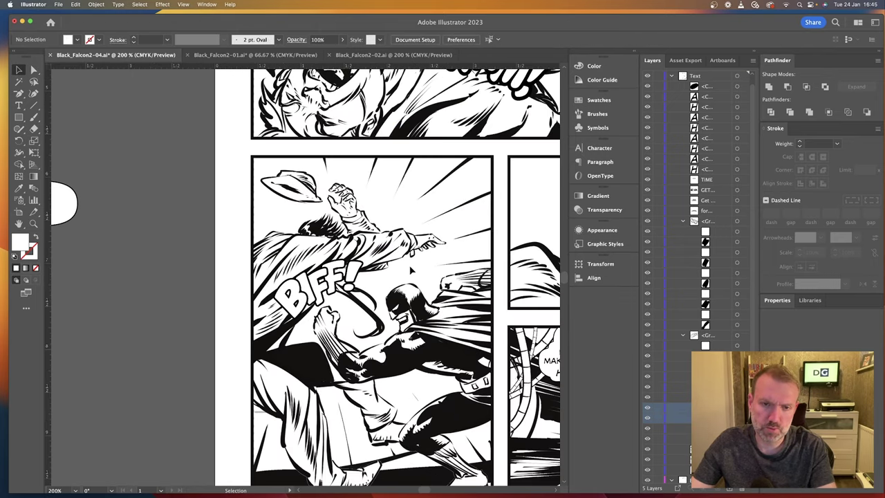
pyautogui.press('super+minus')
pyautogui.press('super+minus')
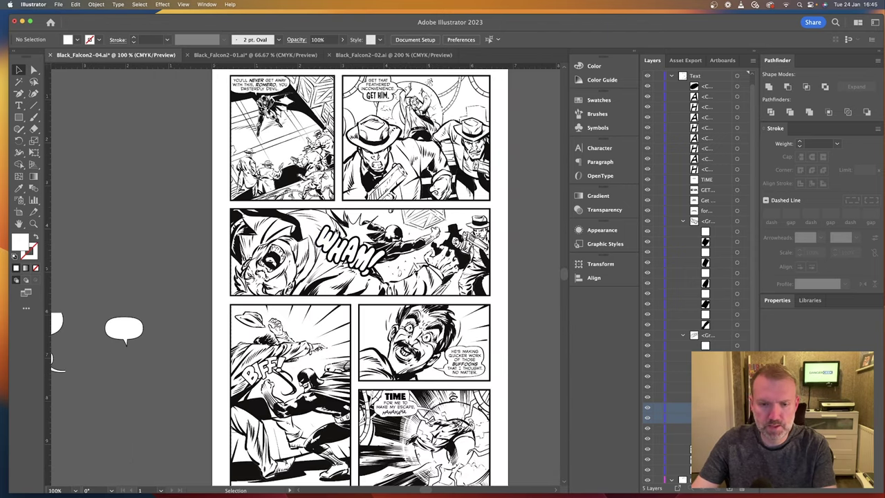
# Examine the black patch rectangle in the panel border above the "TIME" bubble, both close up and from further out.
pyautogui.scroll(-3, 420, 316)
pyautogui.press('super+plus')
pyautogui.press('super+plus')
pyautogui.press('super+plus')
pyautogui.press('super+plus')
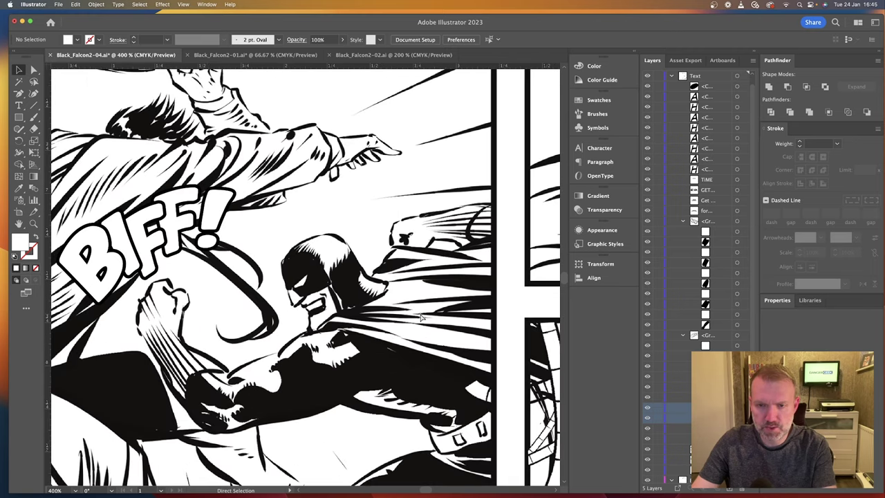
pyautogui.hscroll(4, 420, 316)
pyautogui.scroll(6, 420, 316)
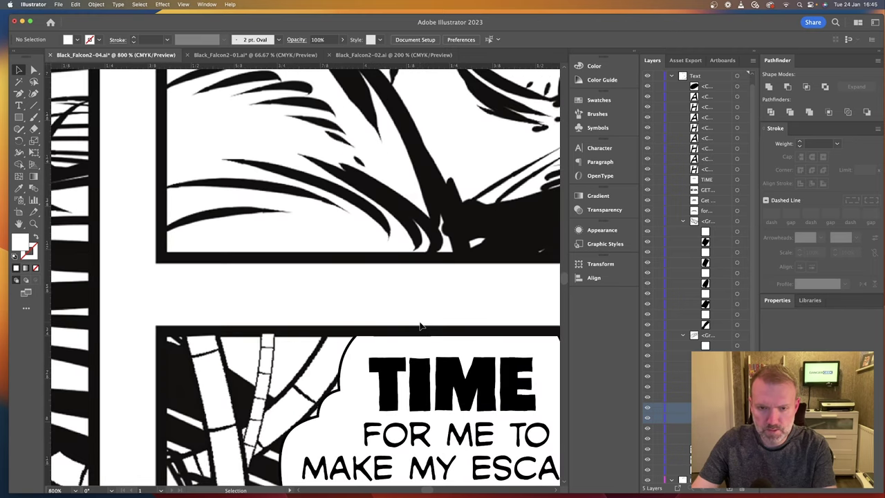
pyautogui.scroll(3, 420, 326)
pyautogui.scroll(3, 455, 246)
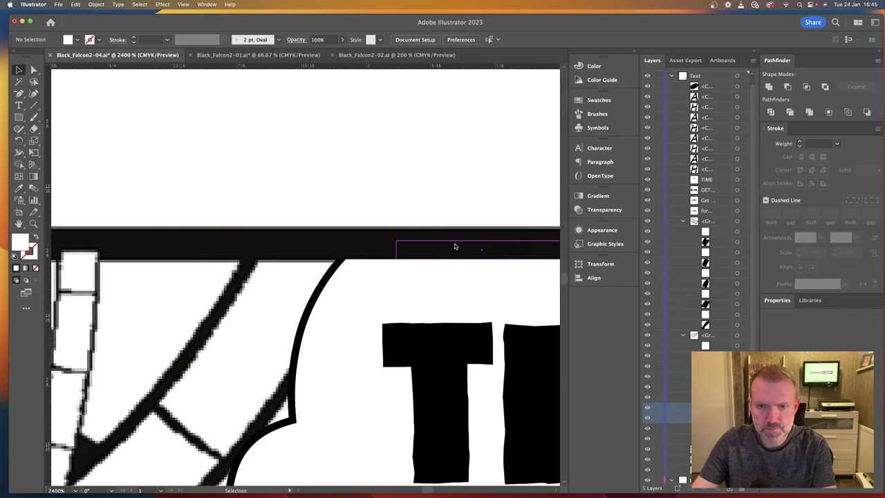
pyautogui.scroll(4, 435, 258)
pyautogui.click(429, 262)
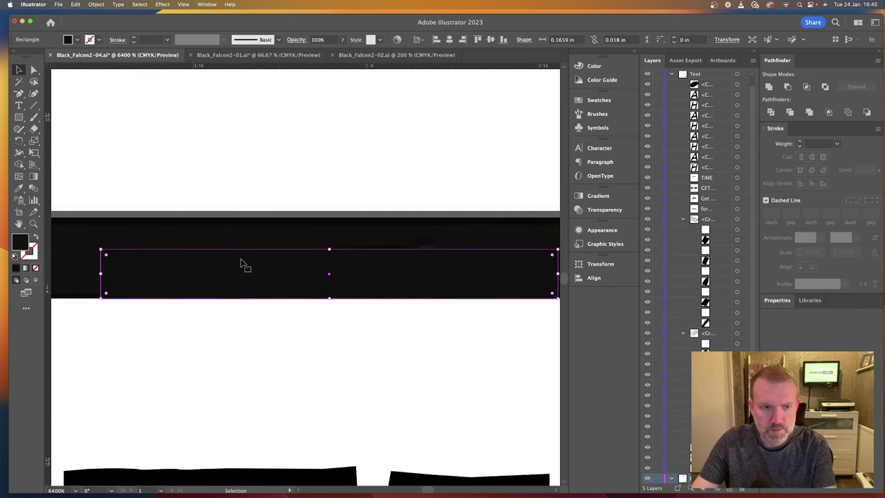
pyautogui.hscroll(-5, 242, 264)
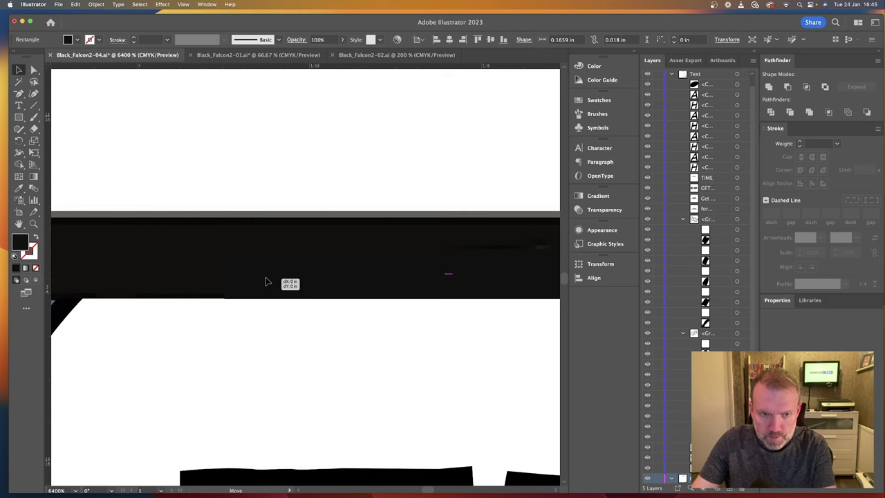
pyautogui.scroll(-10, 449, 371)
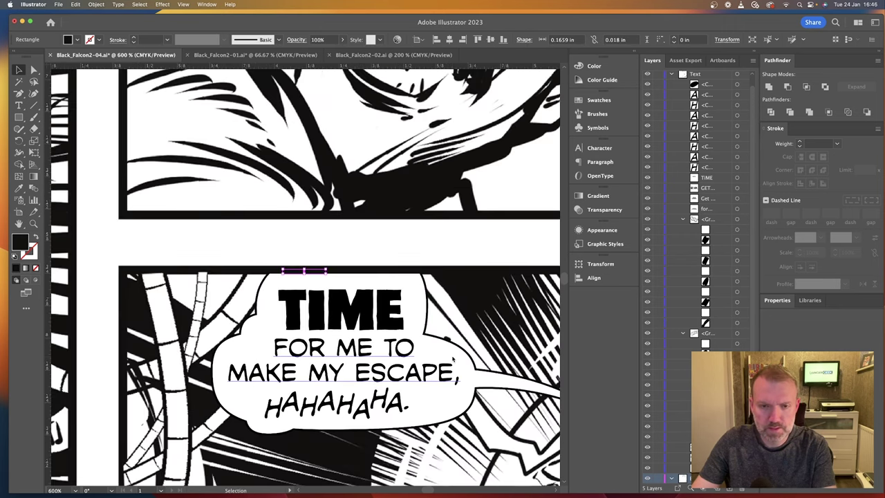
pyautogui.scroll(-5, 451, 358)
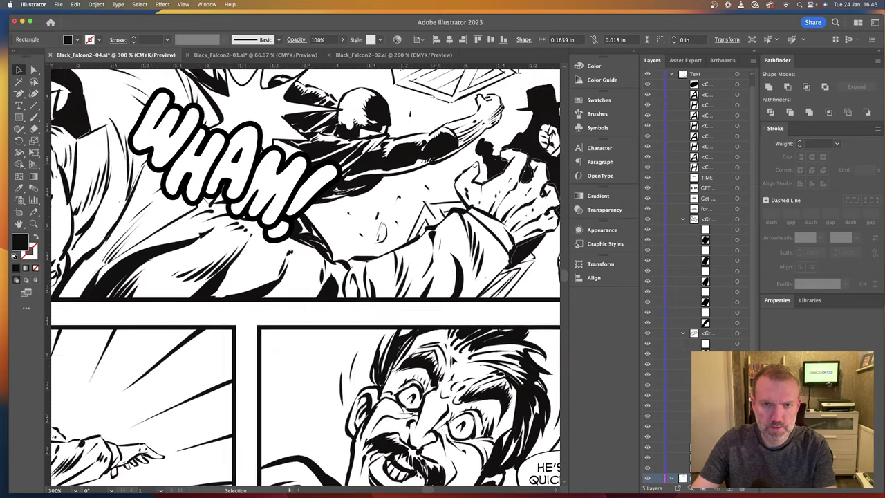
pyautogui.scroll(15, 410, 417)
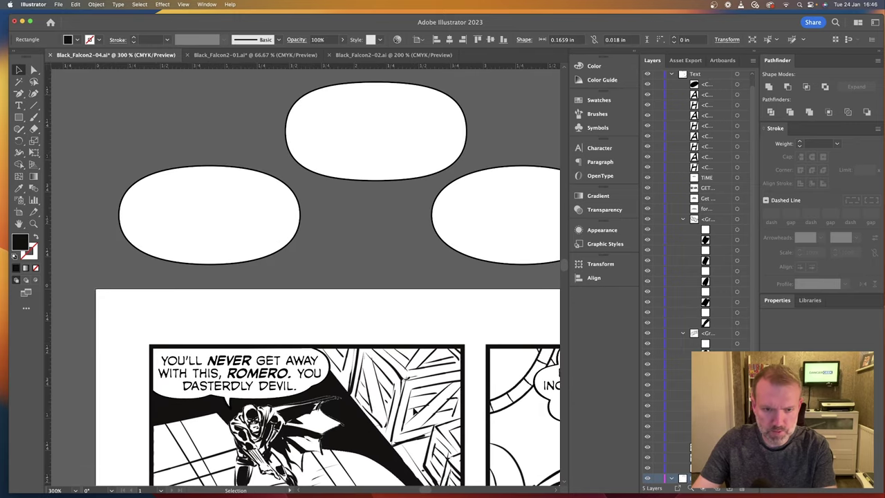
pyautogui.press('super+plus')
pyautogui.press('super+plus')
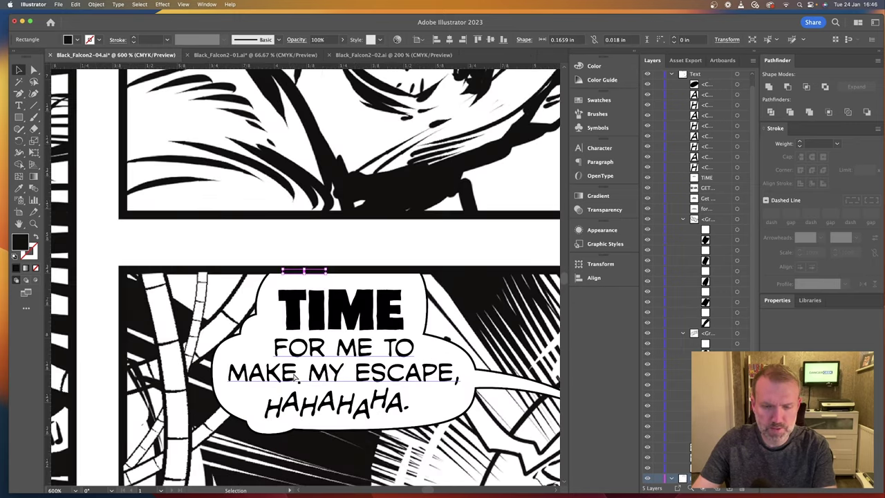
# Inspect the first panel's "You'll never get away" text and its clipped bubble against the panel border, then deselect.
pyautogui.scroll(-10, 296, 374)
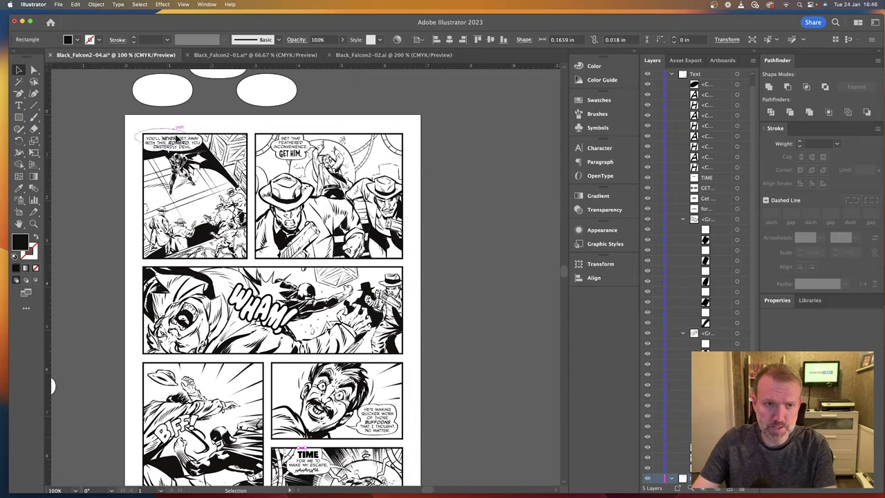
pyautogui.click(174, 138)
pyautogui.scroll(8, 159, 133)
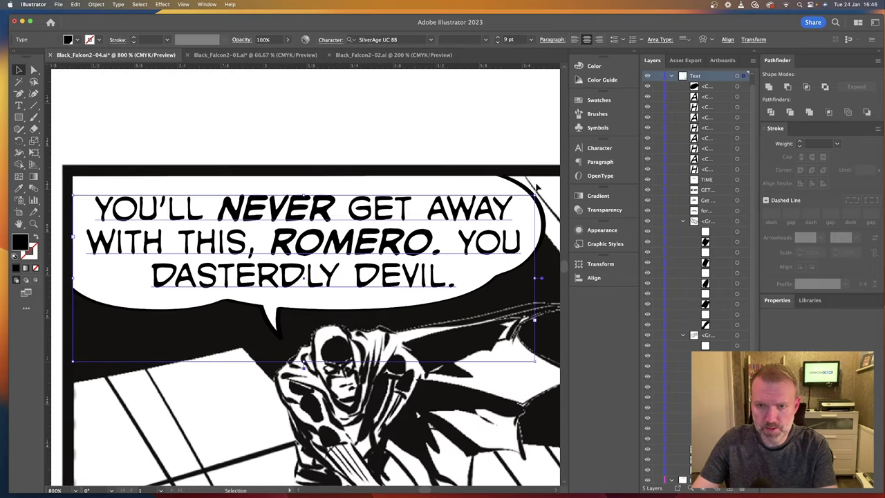
pyautogui.click(541, 237)
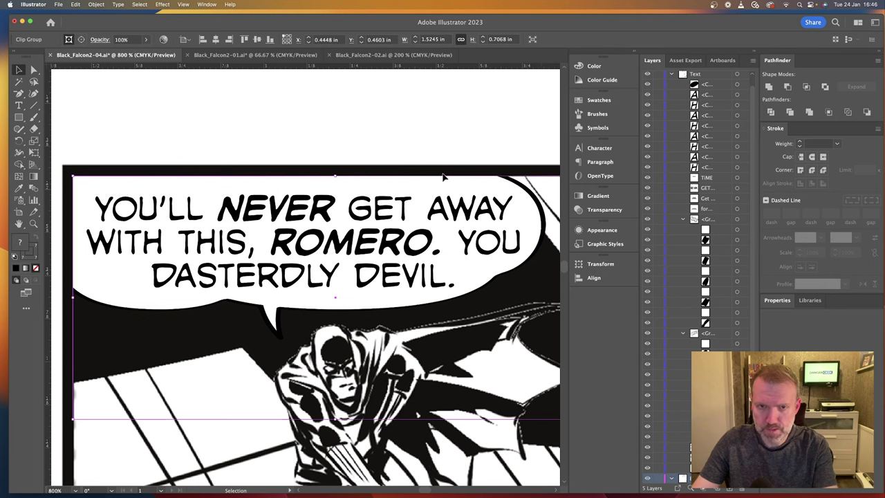
pyautogui.click(415, 145)
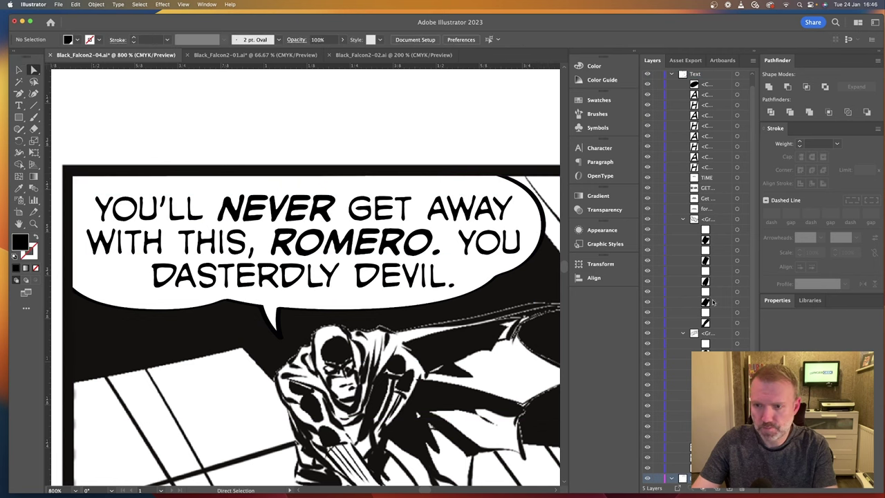
# Reshape the right end of the "You'll never get away" bubble by pulling its anchor handle outward and downward, then deselect.
pyautogui.click(429, 194)
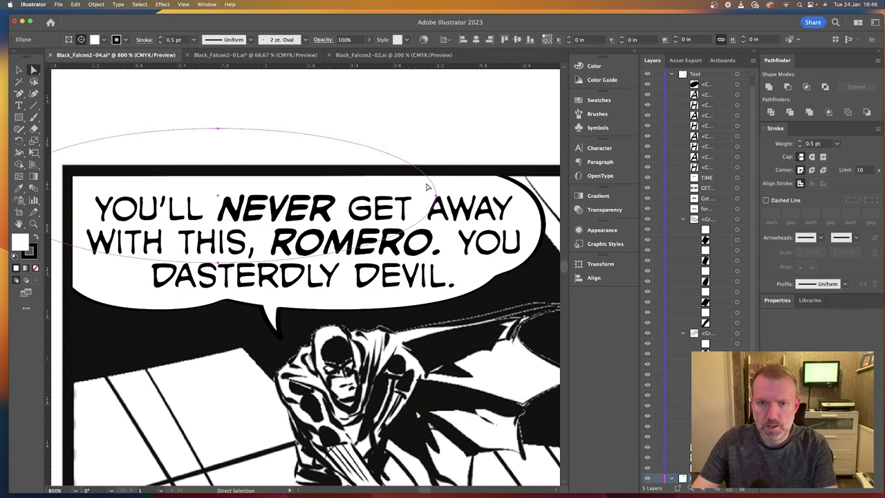
pyautogui.click(446, 187)
pyautogui.click(543, 225)
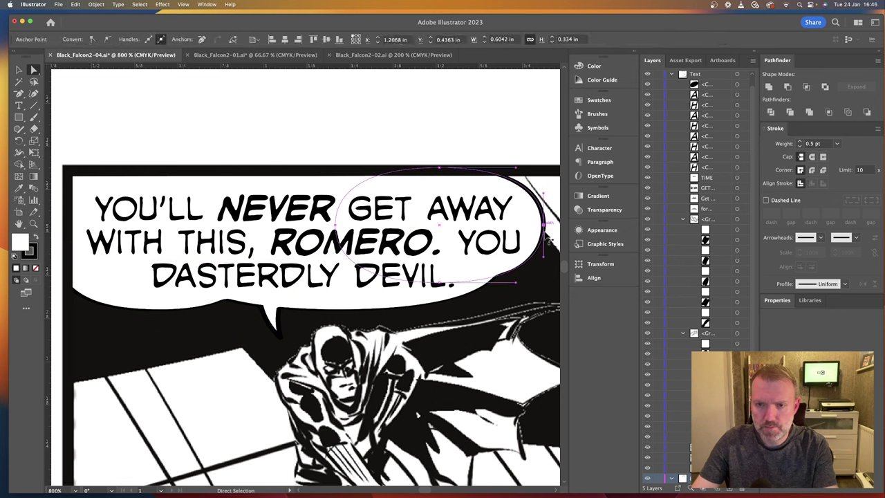
pyautogui.moveTo(543, 259); pyautogui.dragTo(552, 275)
pyautogui.press('super+minus')
pyautogui.press('super+minus')
pyautogui.press('super+minus')
pyautogui.click(401, 198)
pyautogui.press('super+minus')
pyautogui.press('super+minus')
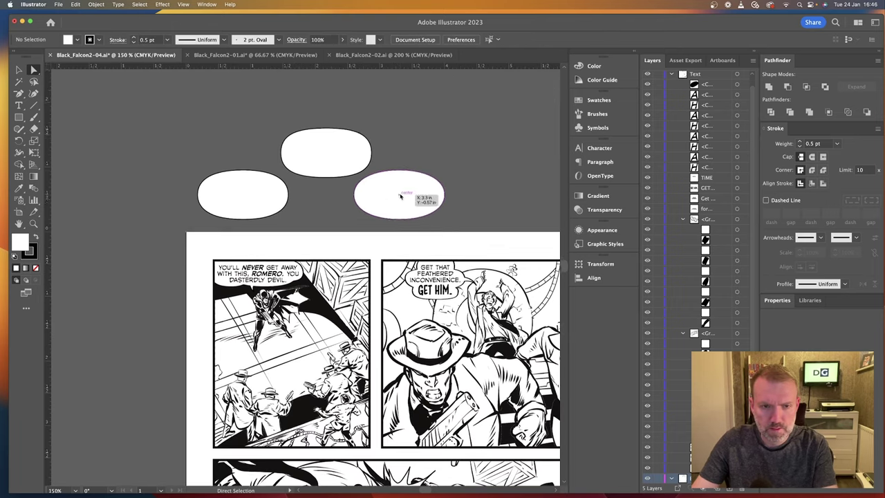
pyautogui.scroll(-3, 400, 197)
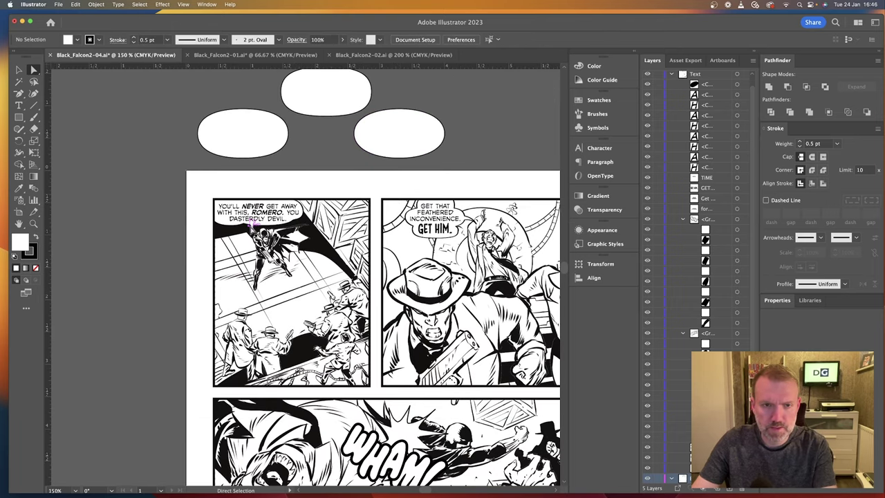
# Examine the tail of the first panel's bubble up close, and compare it with the lettering further down the page.
pyautogui.click(253, 228)
pyautogui.press('super+plus')
pyautogui.press('super+plus')
pyautogui.press('super+plus')
pyautogui.press('super+plus')
pyautogui.press('super+plus')
pyautogui.press('super+plus')
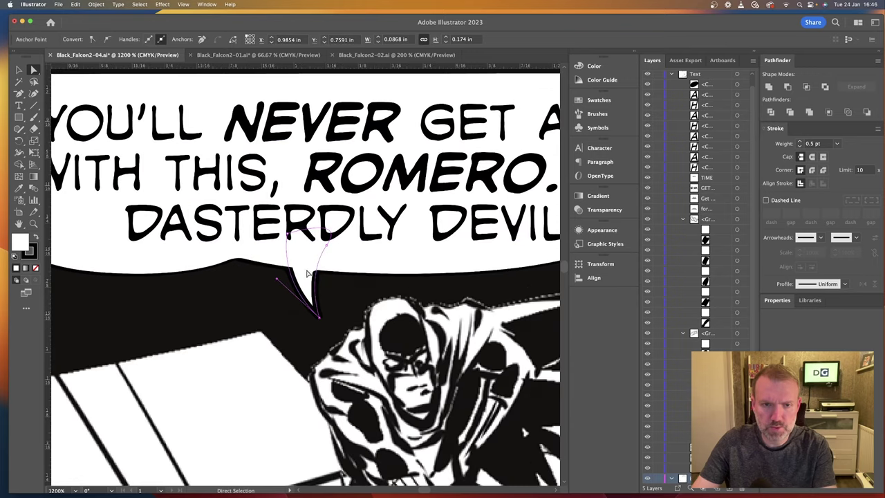
pyautogui.press('super+minus')
pyautogui.press('super+minus')
pyautogui.press('super+minus')
pyautogui.press('super+minus')
pyautogui.press('super+minus')
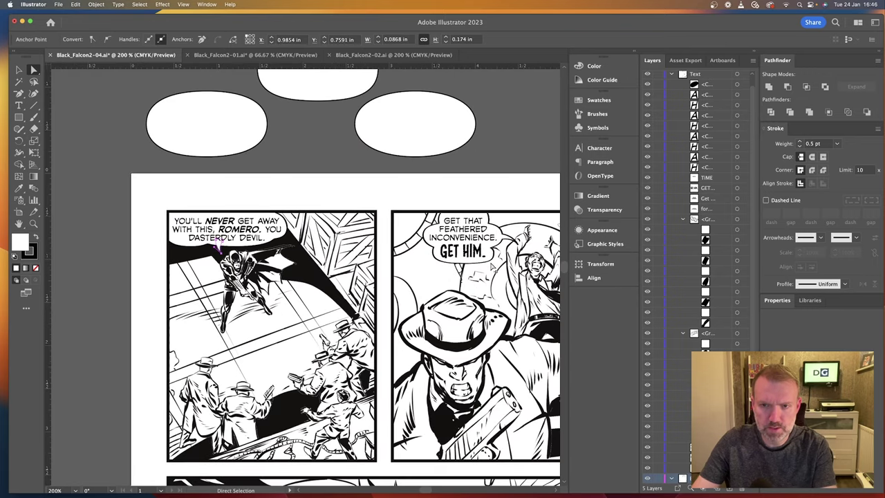
pyautogui.scroll(-15, 311, 277)
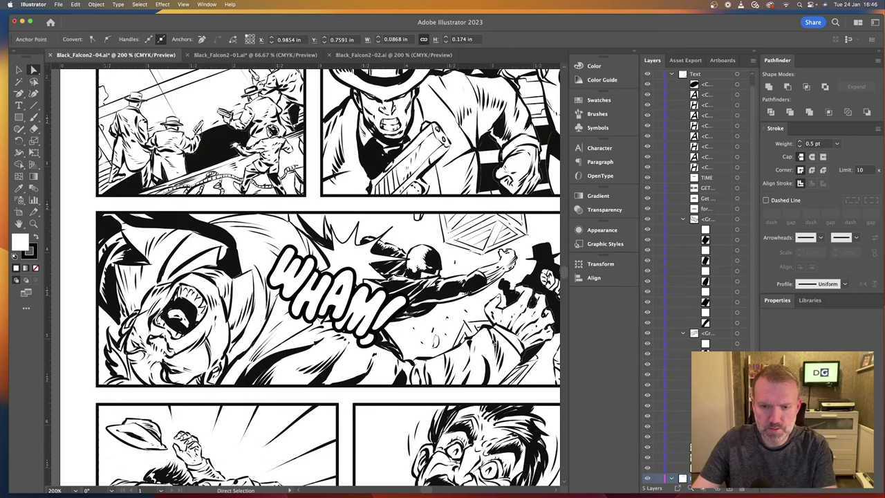
pyautogui.scroll(10, 328, 277)
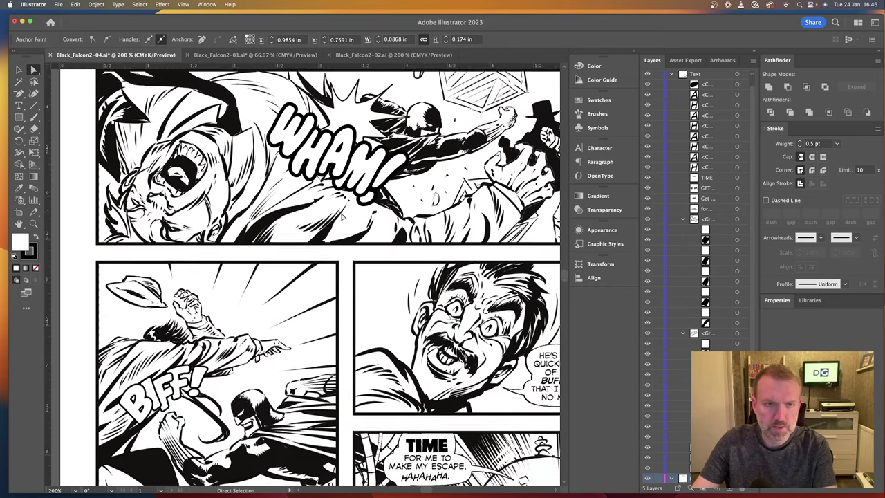
pyautogui.scroll(6, 328, 276)
# Move the first panel's bubble tail down about 0.03 in and tilt it slightly so it points towards the caped figure's head.
pyautogui.press('super+plus')
pyautogui.press('super+plus')
pyautogui.press('super+plus')
pyautogui.press('super+plus')
pyautogui.press('super+plus')
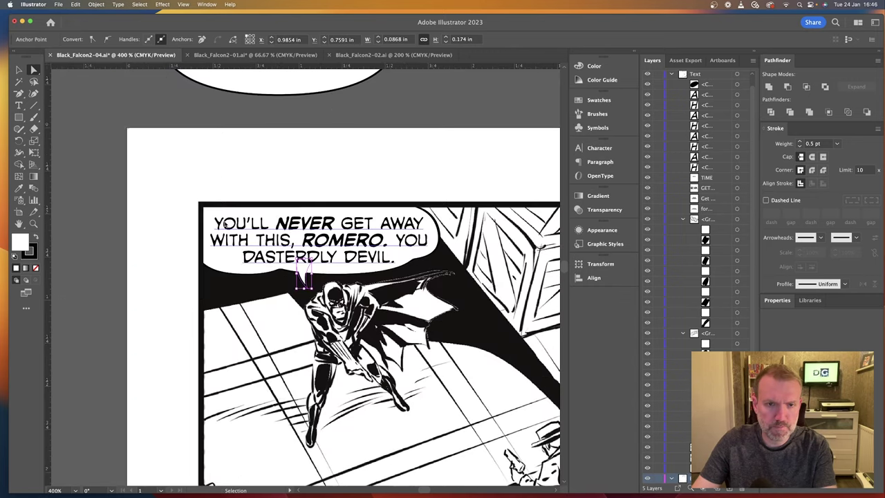
pyautogui.press('super+plus')
pyautogui.moveTo(310, 278); pyautogui.dragTo(310, 285)
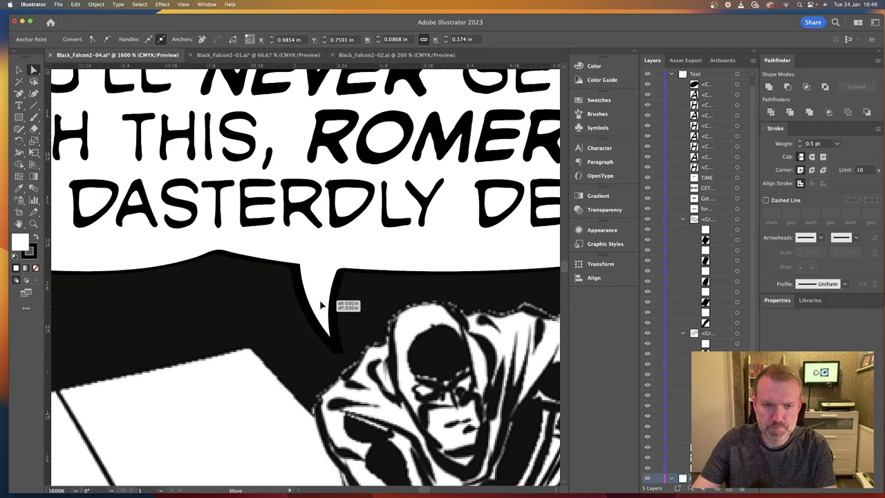
pyautogui.moveTo(320, 308); pyautogui.dragTo(320, 309)
pyautogui.press('super+minus')
pyautogui.press('super+minus')
pyautogui.press('super+minus')
pyautogui.press('super+minus')
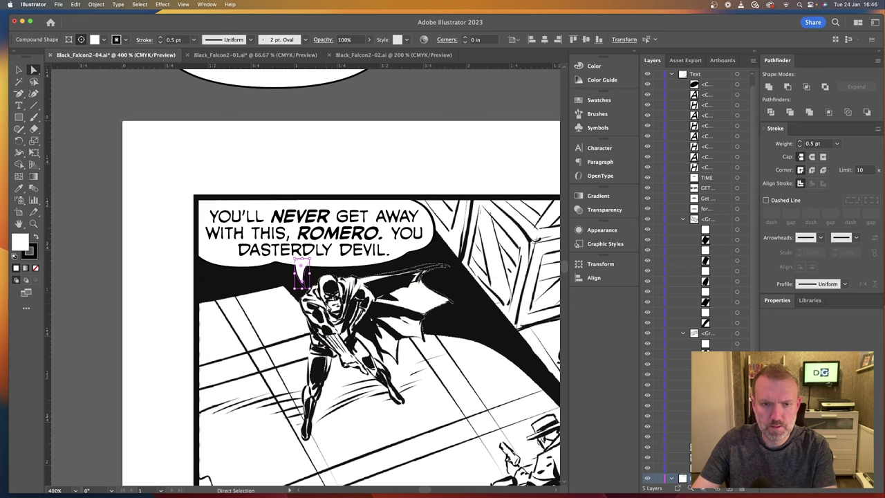
pyautogui.press('v')
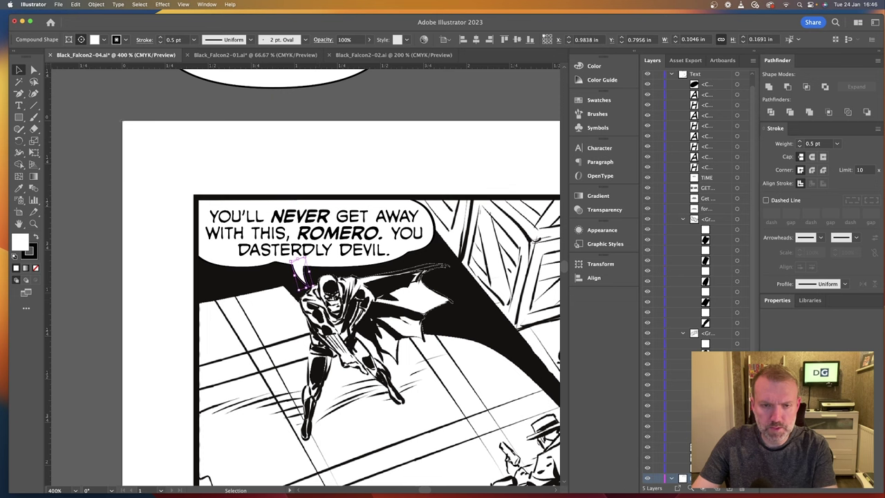
# Review the lettering and bubbles in every panel, from the first to the "TIME" panel, and view the whole page.
pyautogui.press('super+minus')
pyautogui.press('super+minus')
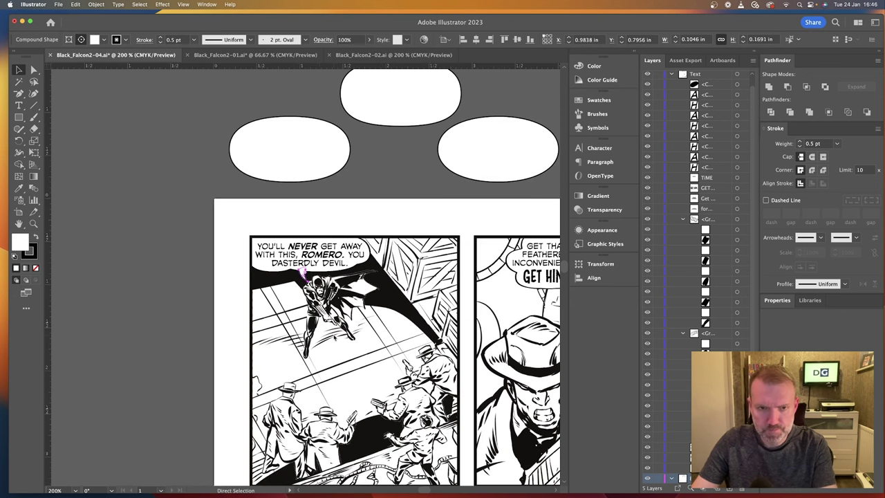
pyautogui.scroll(-10, 304, 276)
pyautogui.scroll(-6, 333, 337)
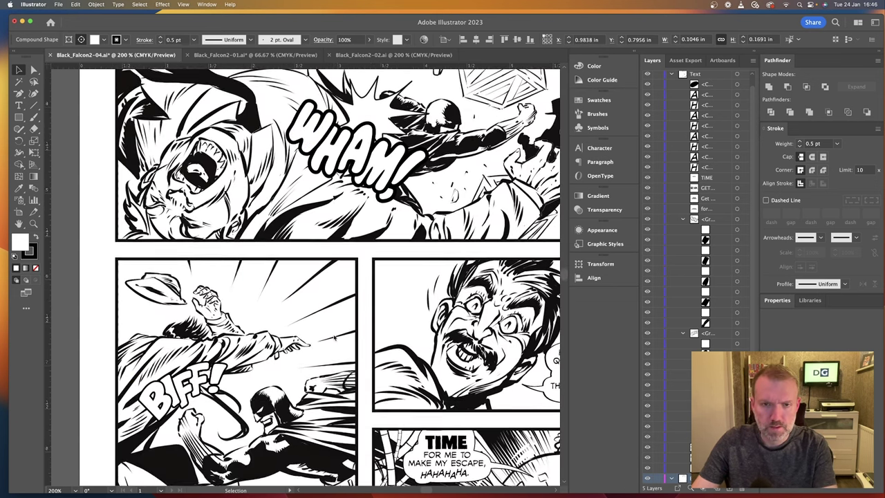
pyautogui.hscroll(2, 334, 333)
pyautogui.scroll(3, 333, 336)
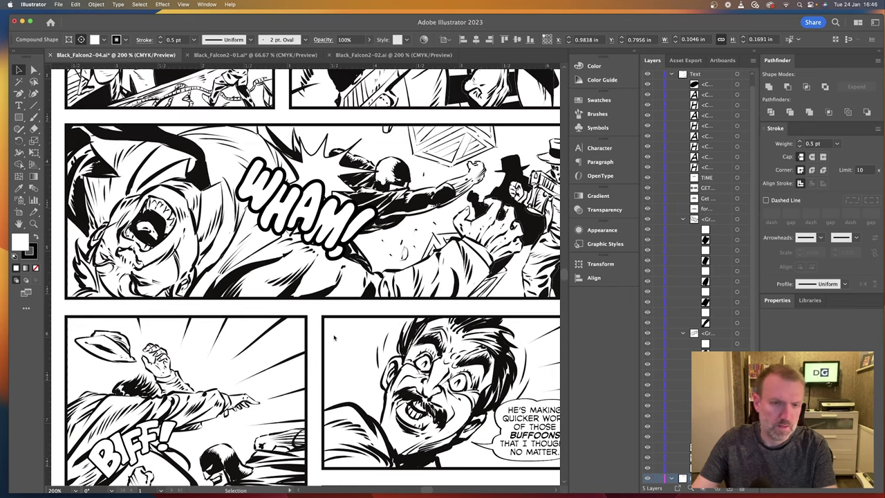
pyautogui.scroll(-7, 334, 336)
pyautogui.scroll(-6, 334, 337)
pyautogui.hscroll(3, 334, 337)
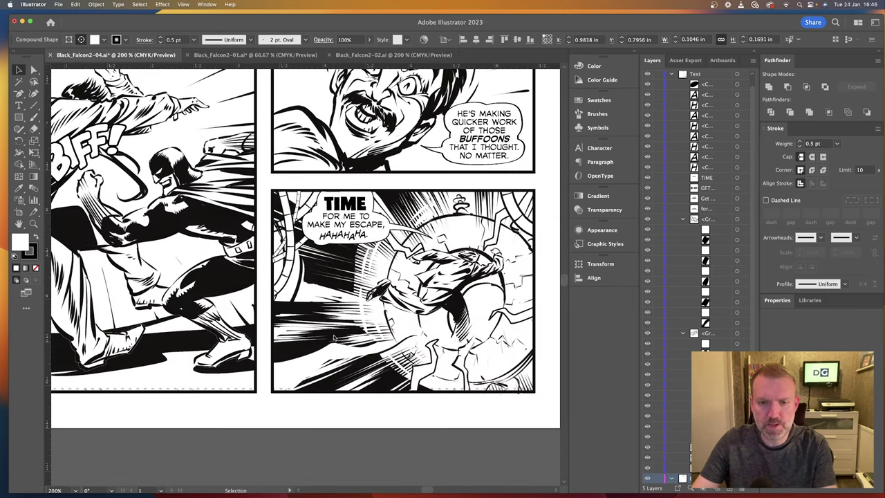
pyautogui.scroll(12, 334, 336)
pyautogui.hscroll(-5, 334, 336)
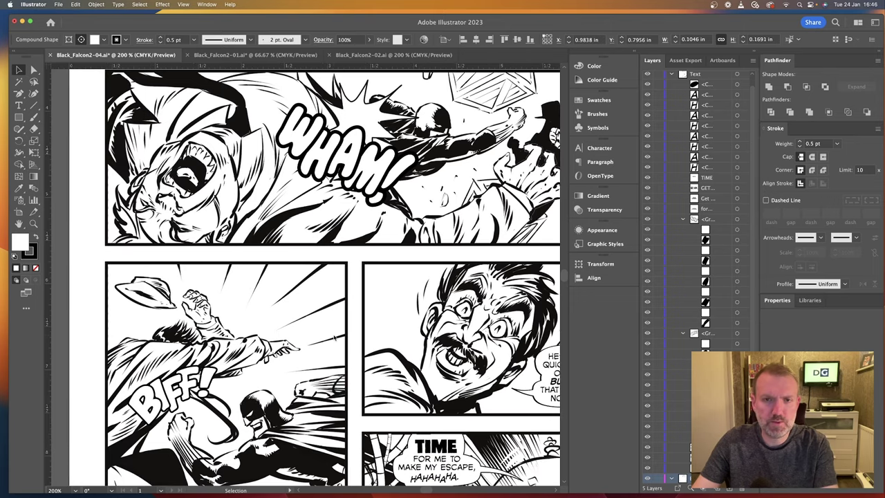
pyautogui.scroll(15, 334, 336)
pyautogui.hscroll(3, 334, 337)
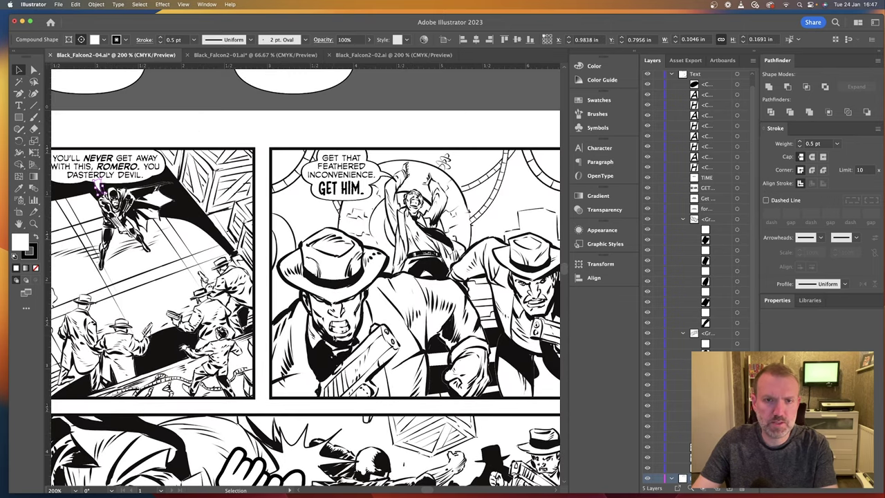
pyautogui.hscroll(-2, 306, 275)
pyautogui.press('super+0')
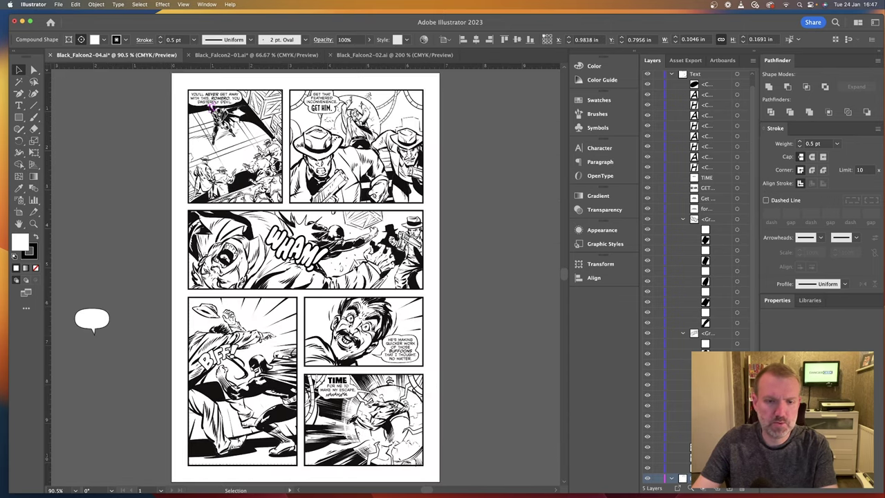